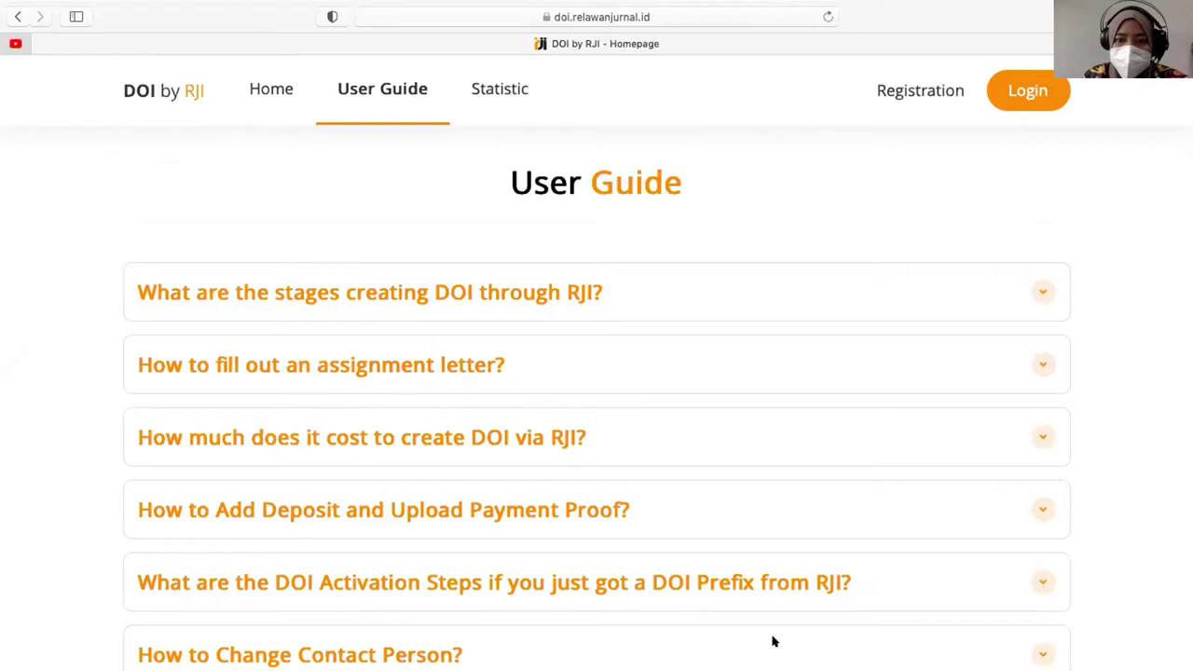
# - View the Statistic by Country world map and check DOI counts for several countries, then open Registration
pyautogui.click(501, 94)
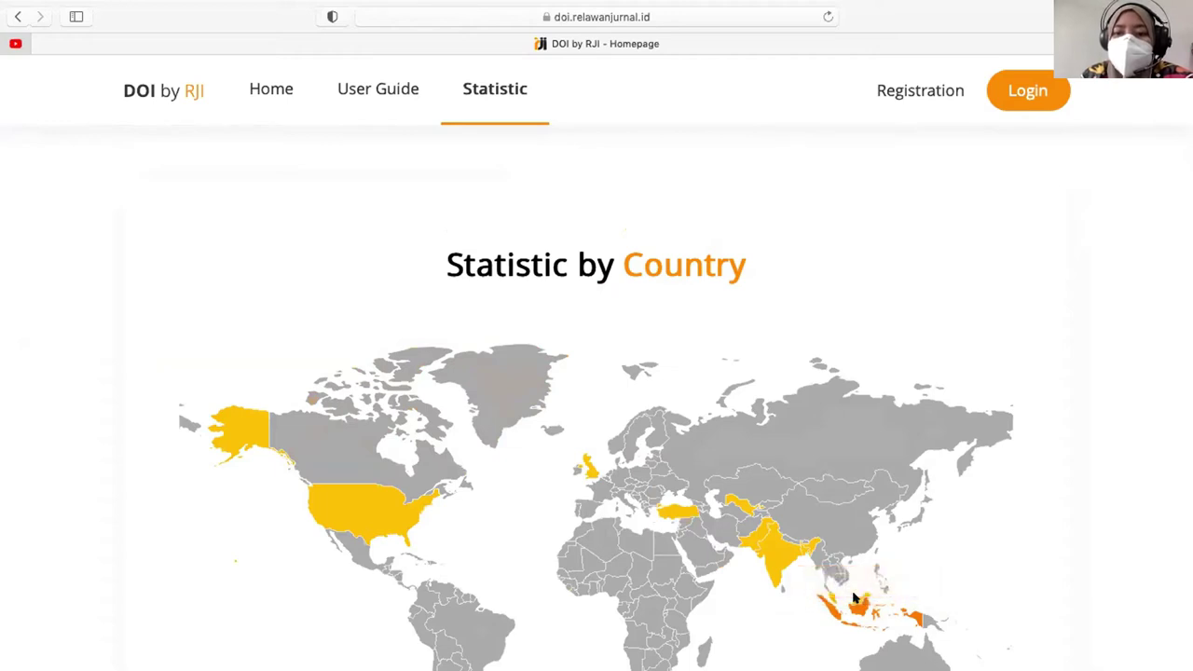
pyautogui.moveTo(772, 554)
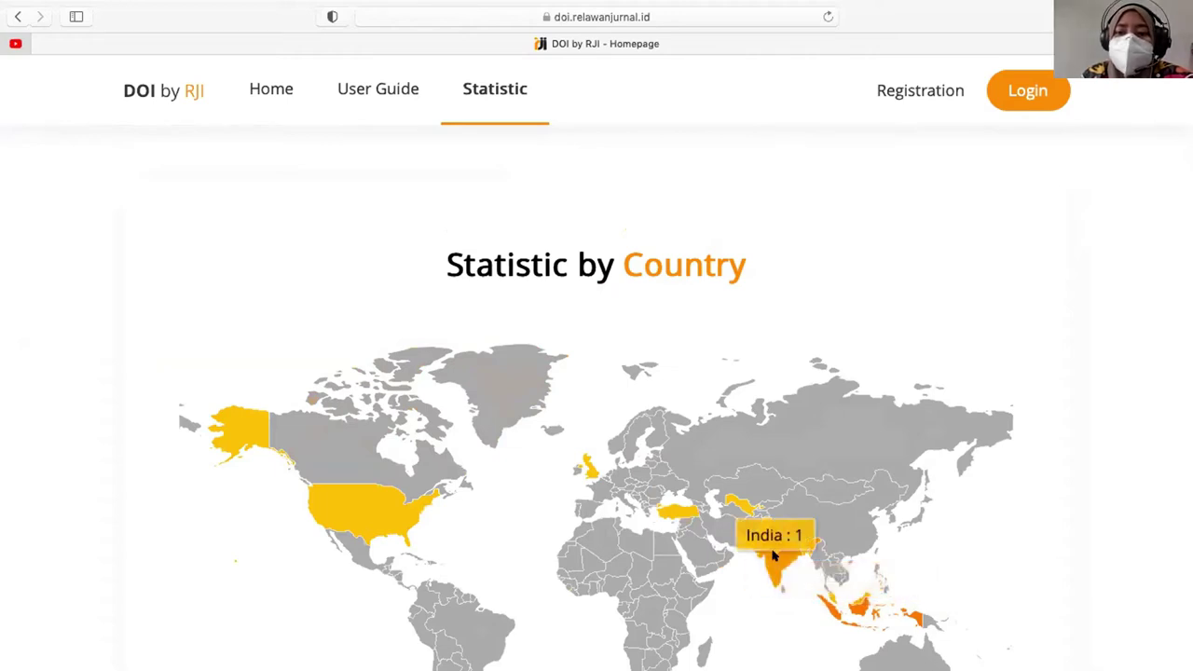
pyautogui.moveTo(734, 501)
pyautogui.moveTo(682, 513)
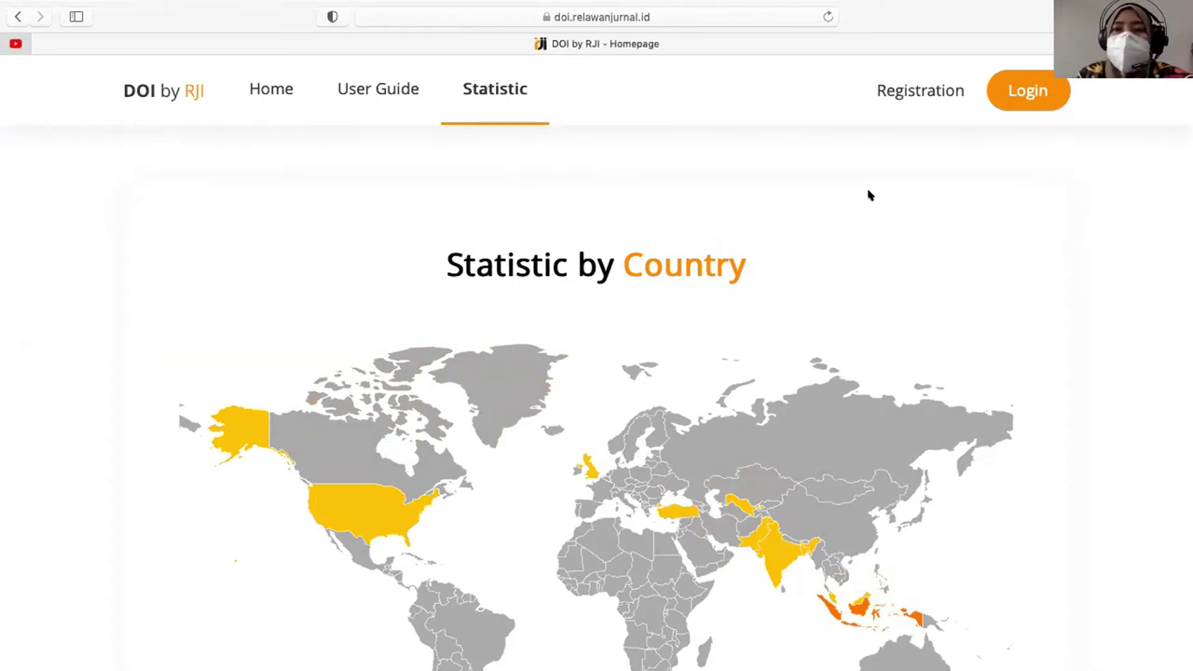
pyautogui.click(918, 86)
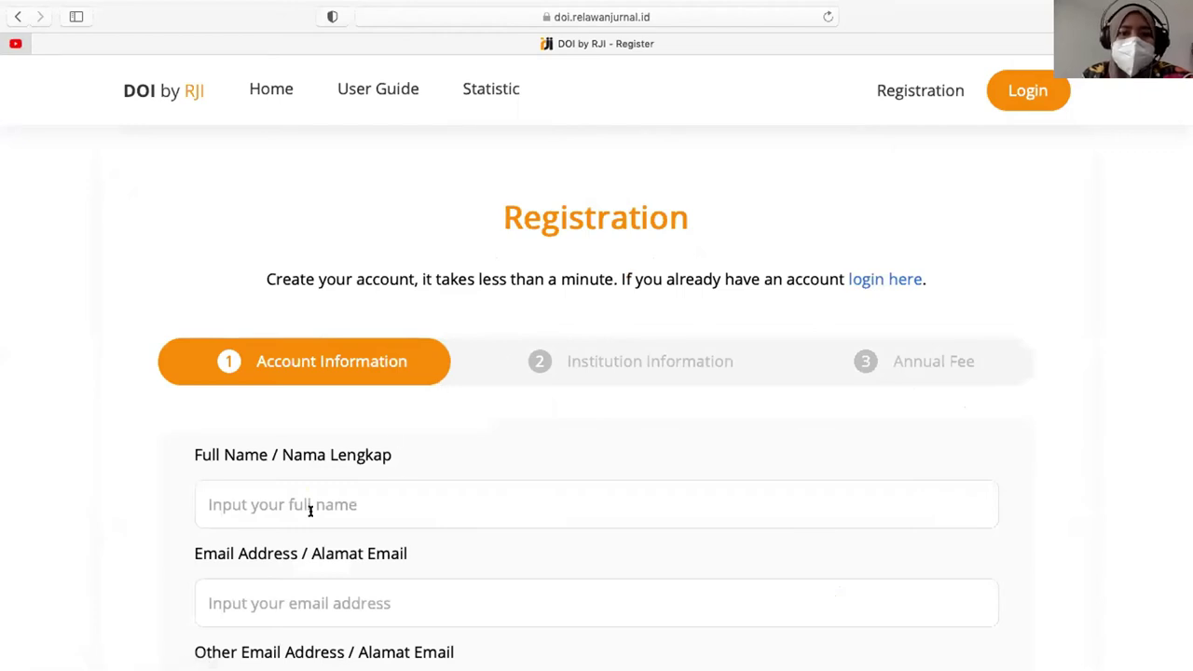
# - Move through the empty Account Information fields and attempt Next Step before filling them
pyautogui.scroll(-2, 311, 510)
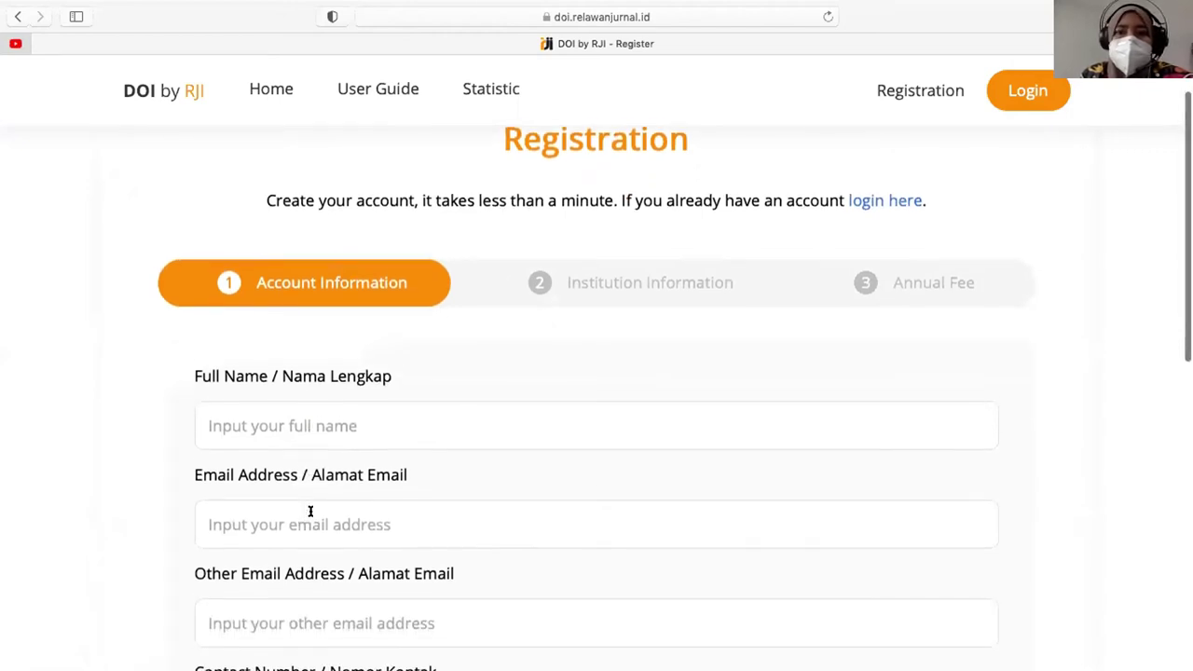
pyautogui.scroll(-1, 310, 511)
pyautogui.scroll(2, 312, 513)
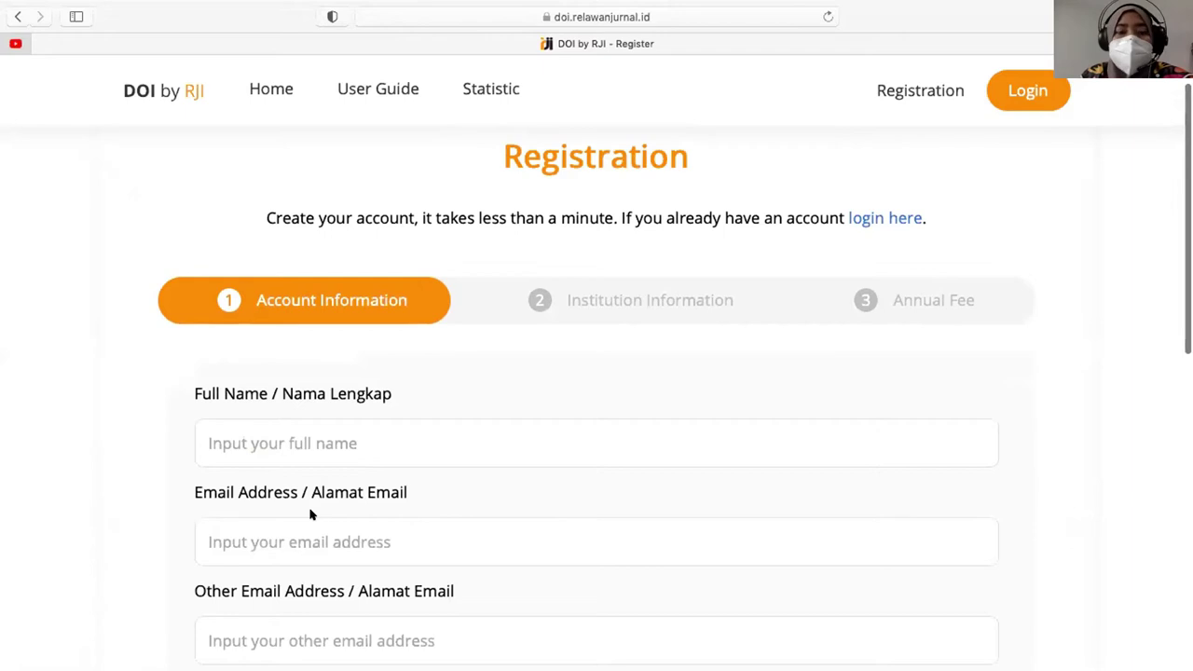
pyautogui.scroll(-2, 308, 511)
pyautogui.click(302, 384)
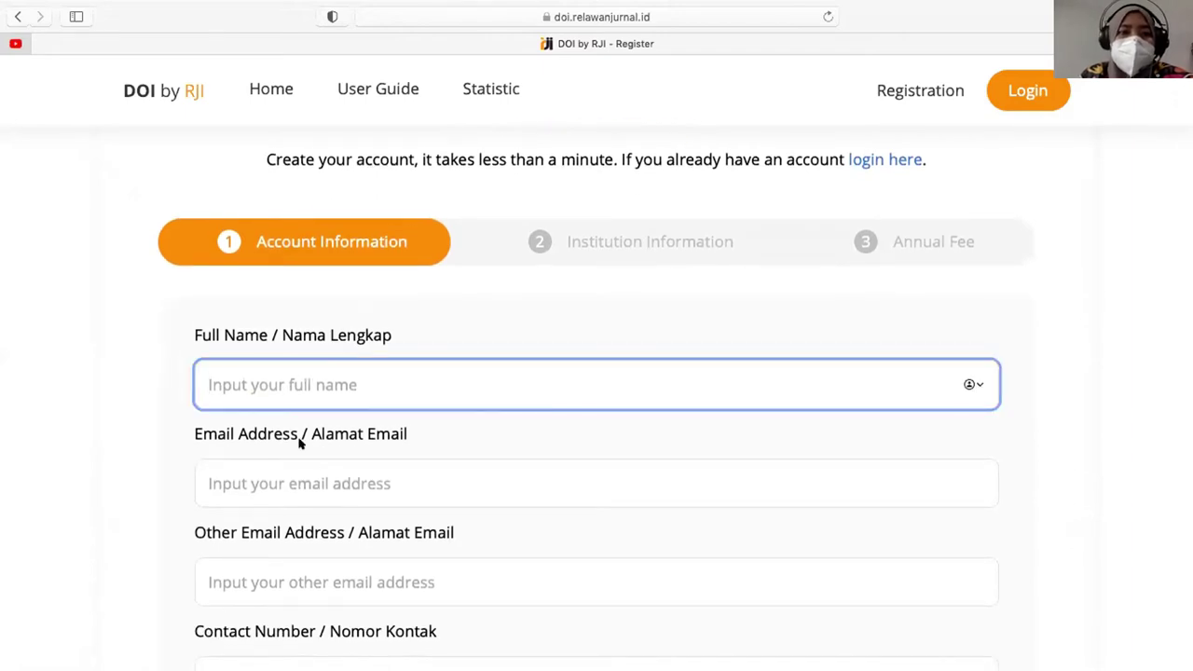
pyautogui.click(293, 473)
pyautogui.scroll(-2, 293, 474)
pyautogui.click(271, 483)
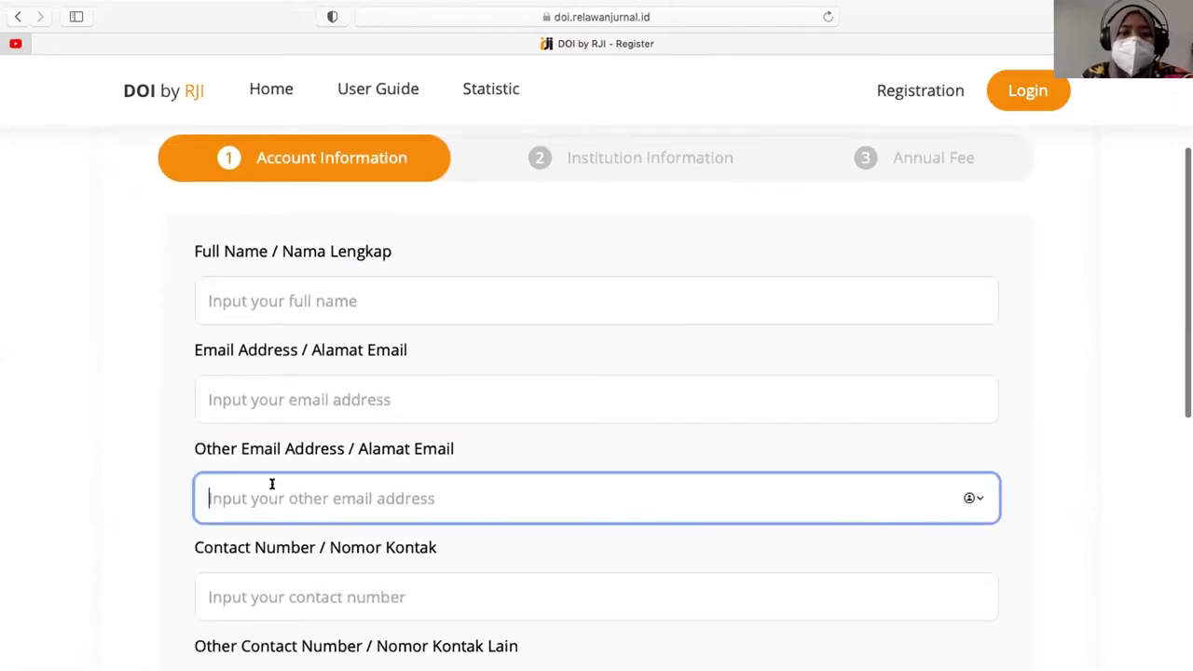
pyautogui.scroll(-2, 279, 476)
pyautogui.click(285, 485)
pyautogui.click(297, 608)
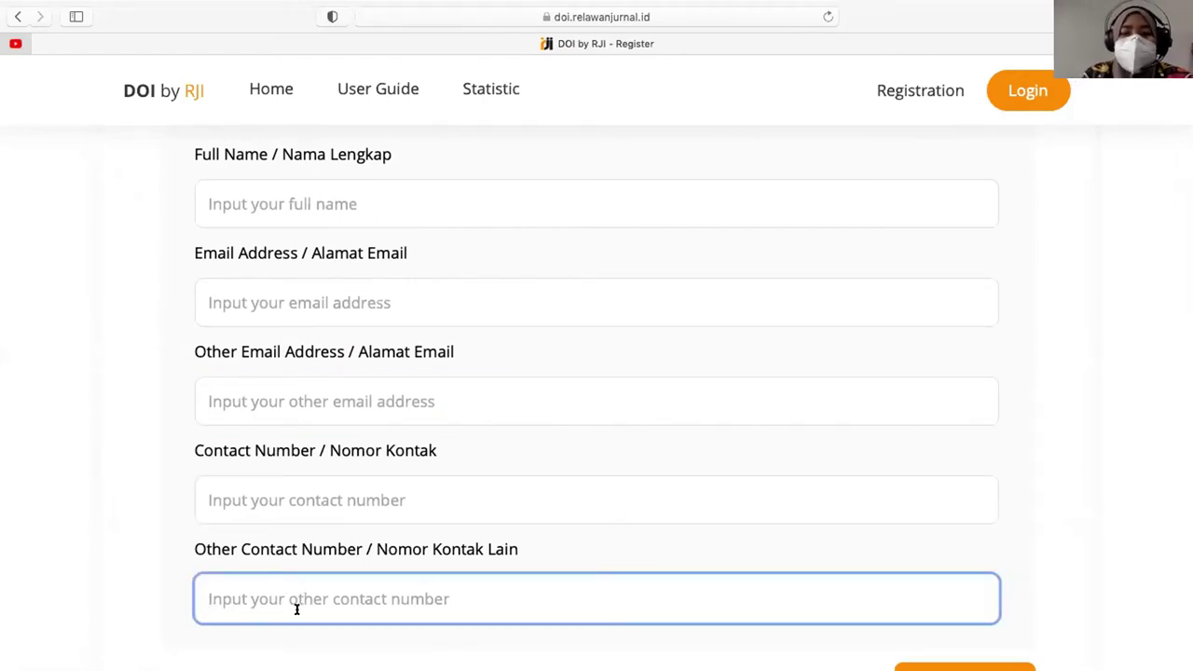
pyautogui.scroll(-2, 484, 587)
pyautogui.click(918, 599)
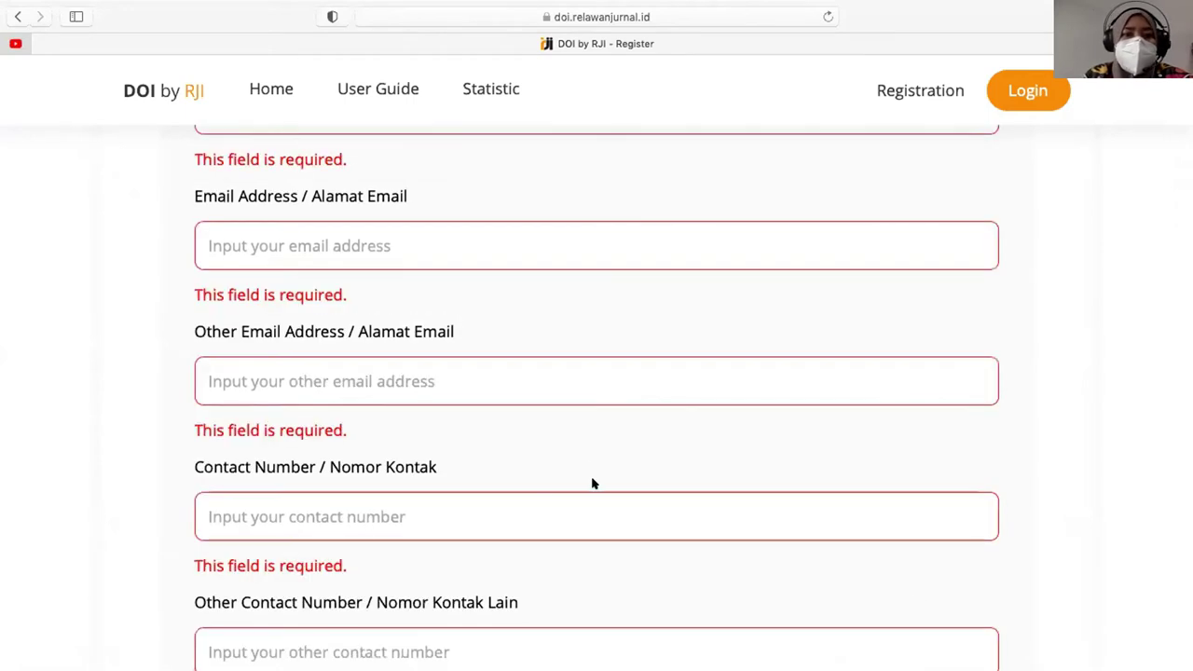
pyautogui.scroll(2, 280, 236)
# - Enter the user's full name and e-mail address, reusing the e-mail as Other Email
pyautogui.click(275, 235)
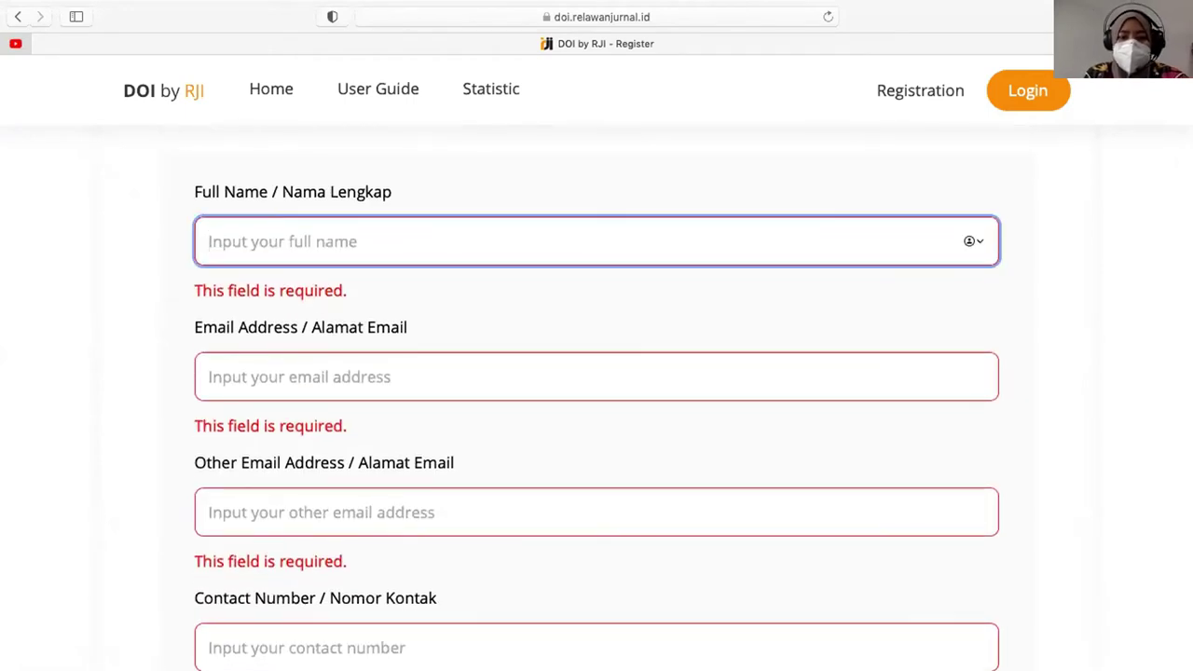
pyautogui.write('Rini')
pyautogui.click(267, 354)
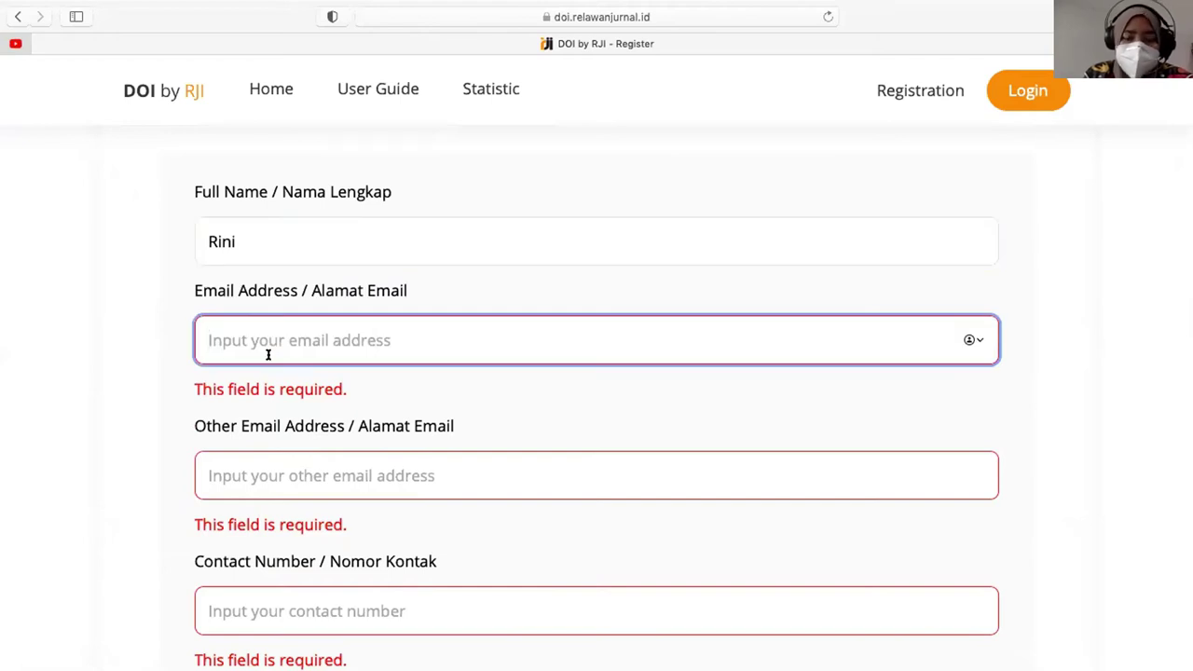
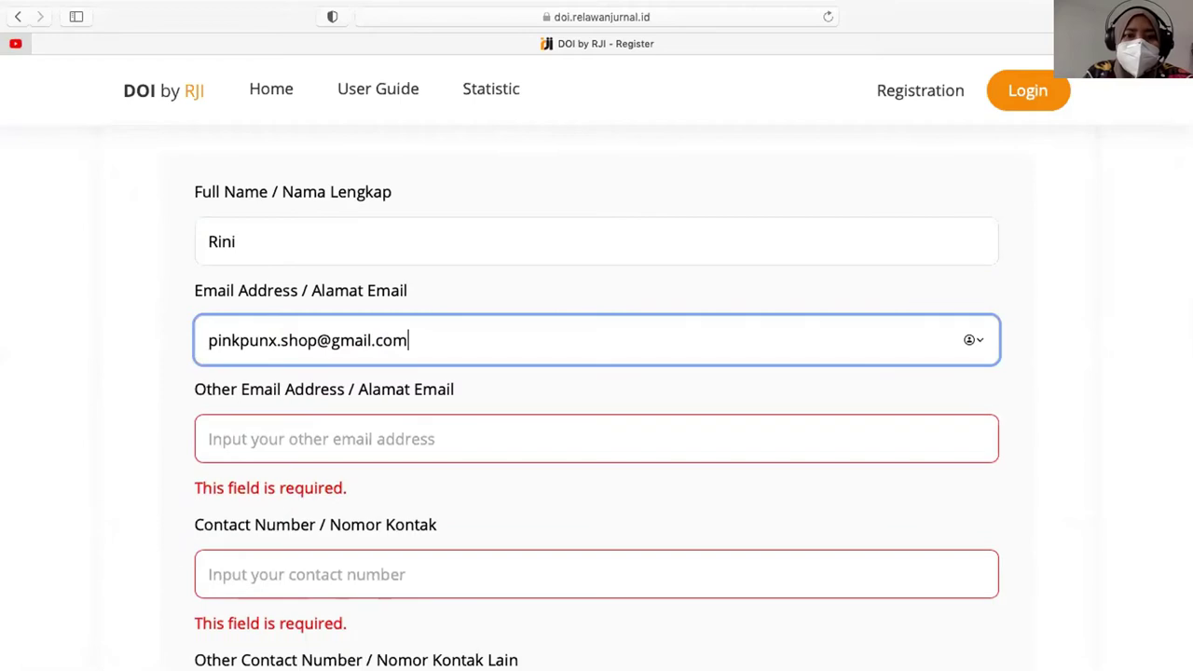
pyautogui.press('super+a')
pyautogui.press('super+c')
pyautogui.press('Tab')
pyautogui.press('super+v')
pyautogui.press('Tab')
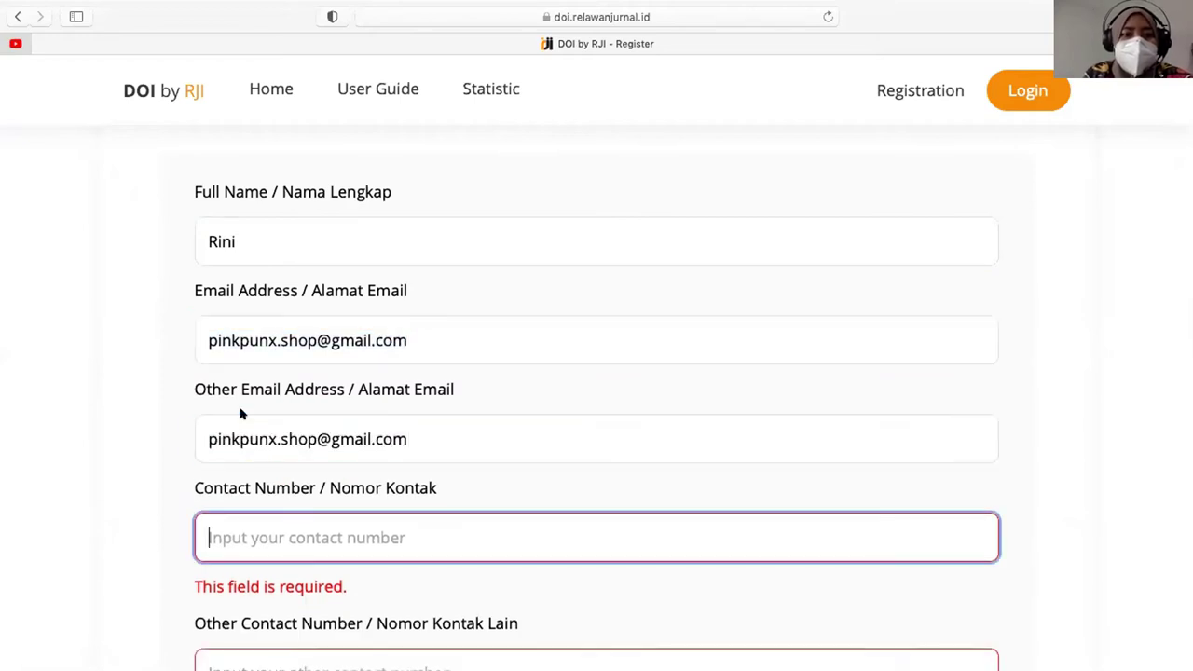
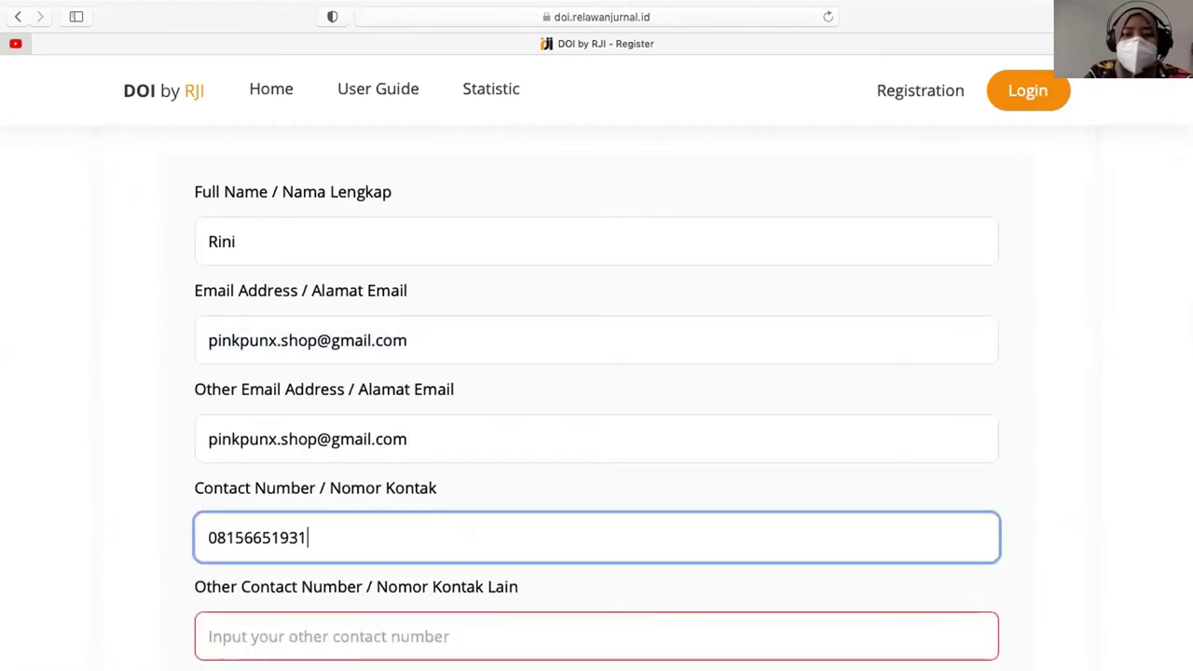
# - Enter the contact number, copy it into Other Contact Number, and advance to Institution Information
pyautogui.press('super+a')
pyautogui.press('super+c')
pyautogui.press('Tab')
pyautogui.press('super+v')
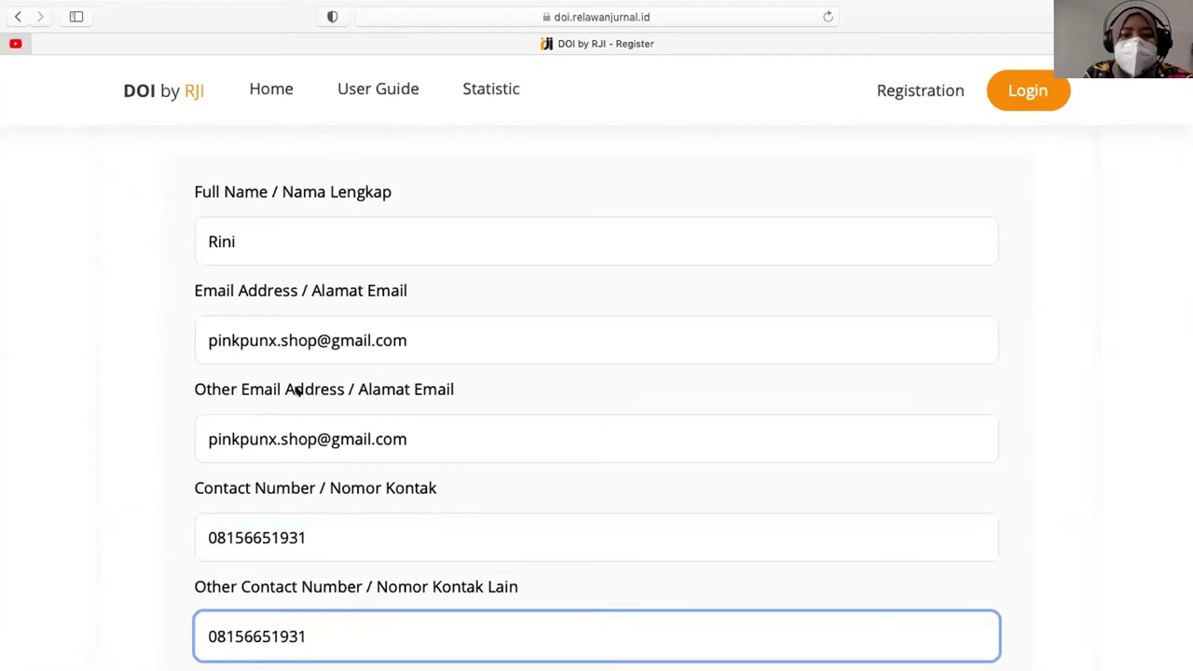
pyautogui.scroll(-3, 299, 392)
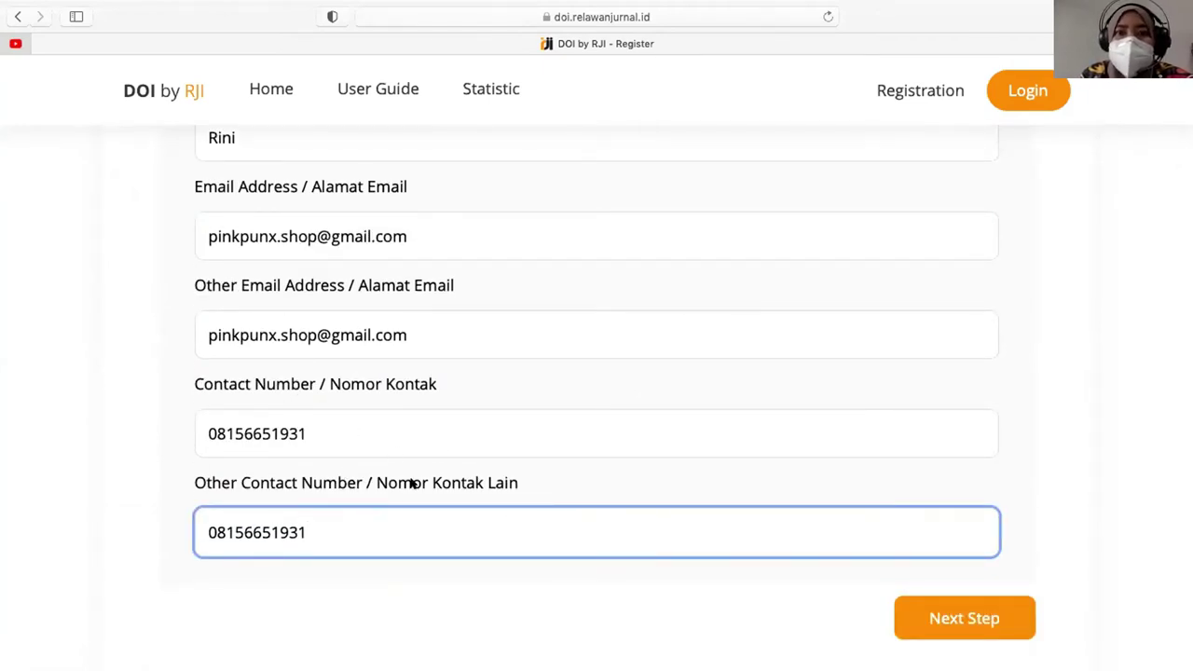
pyautogui.click(944, 615)
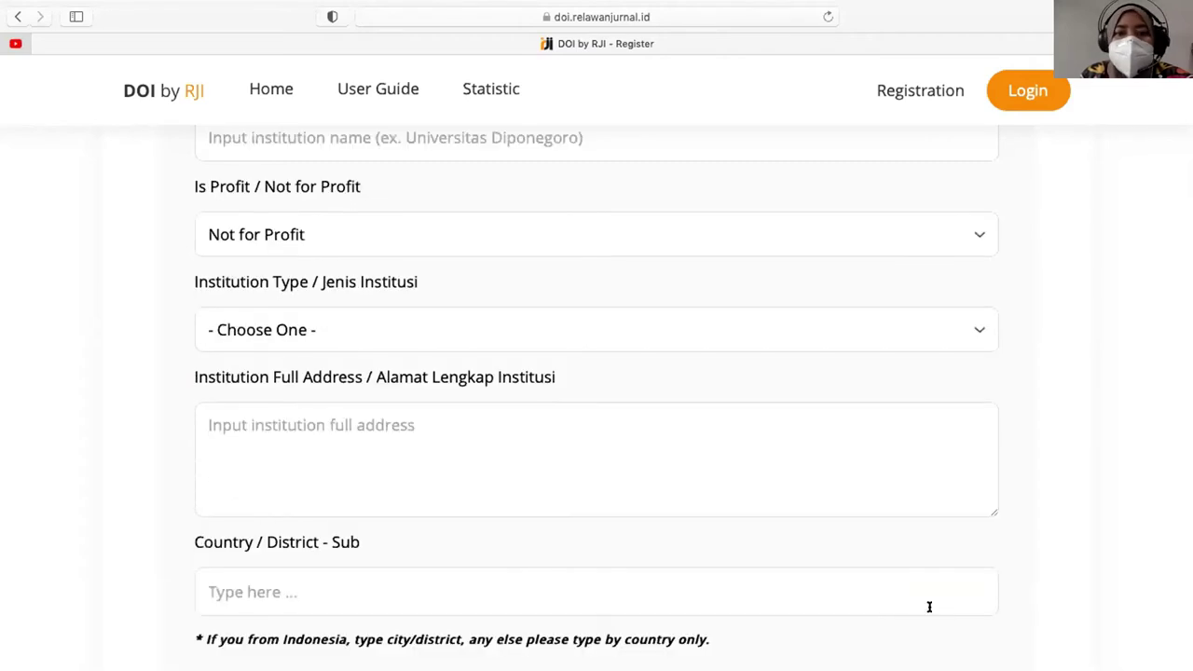
# - Enter institution name 'Unviersitas Kudus', keep Not for Profit, and choose University as the type
pyautogui.scroll(5, 426, 336)
pyautogui.click(354, 343)
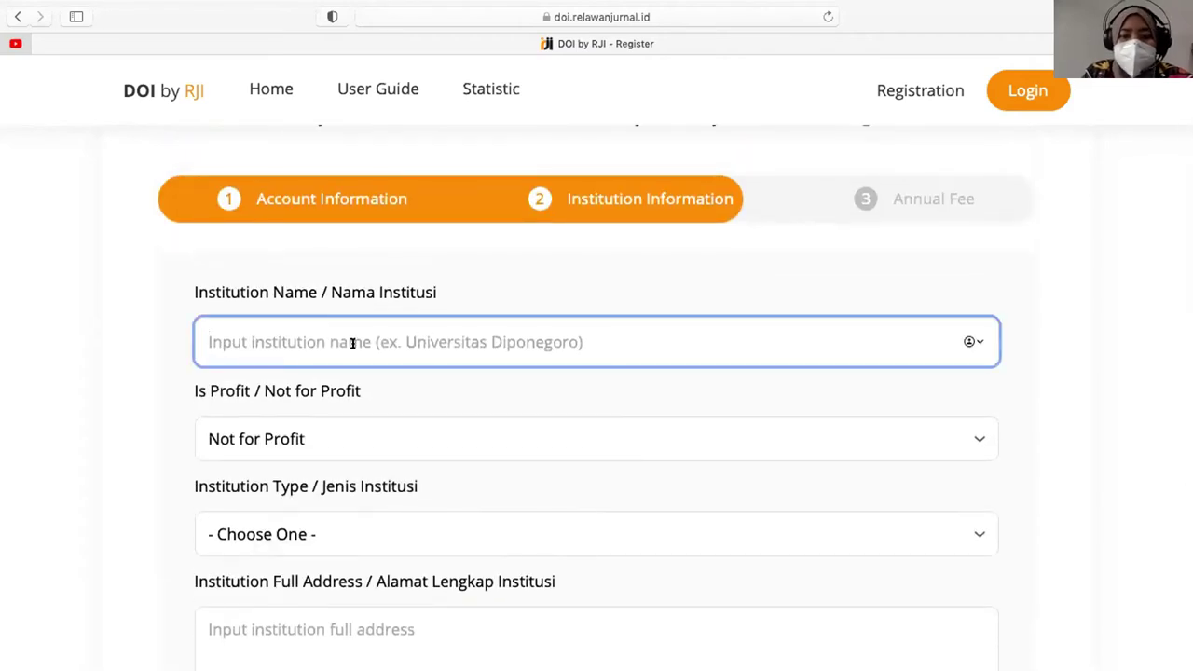
pyautogui.write('Unviersitas Kudus')
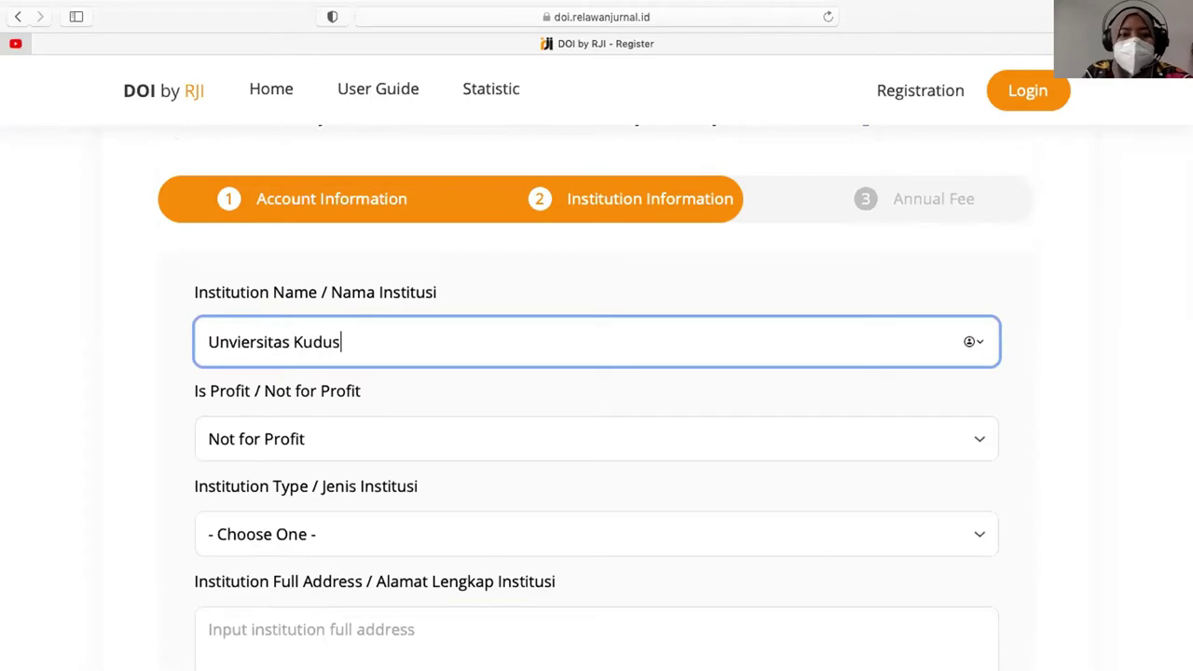
pyautogui.scroll(-1, 307, 429)
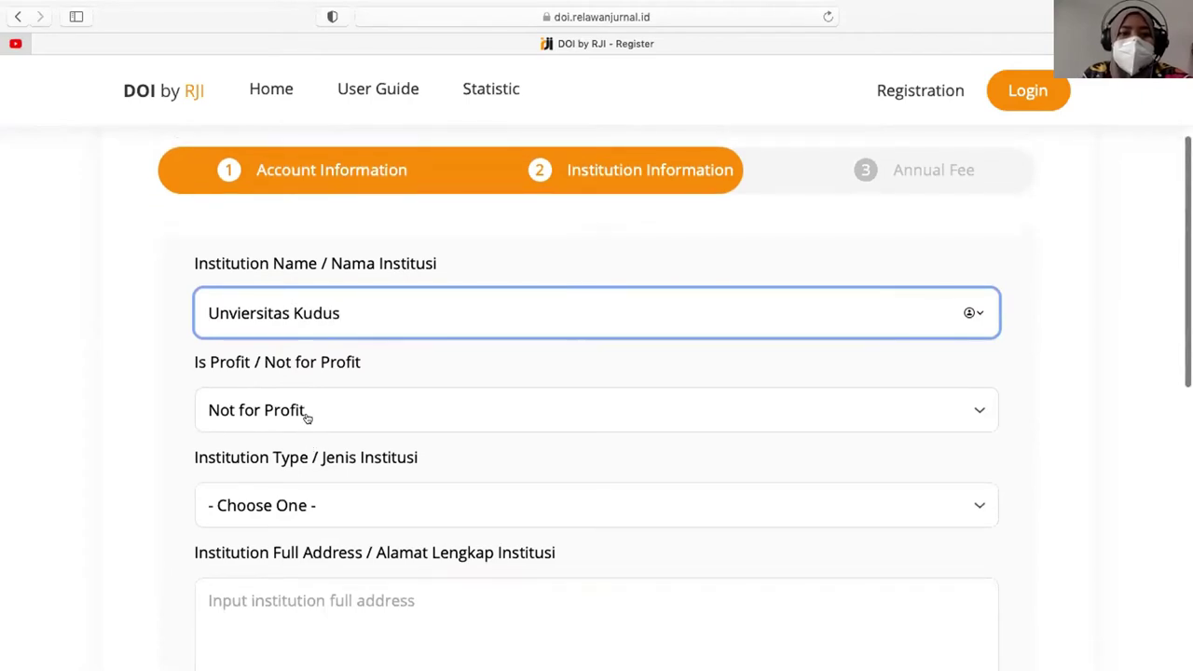
pyautogui.click(309, 417)
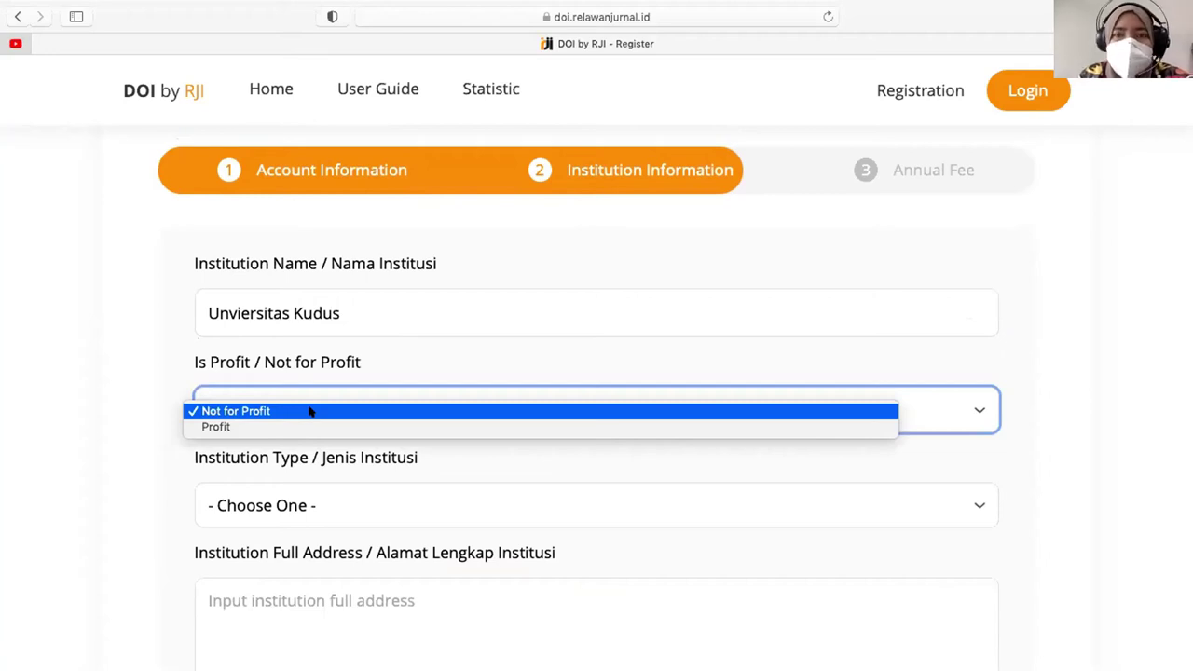
pyautogui.click(156, 457)
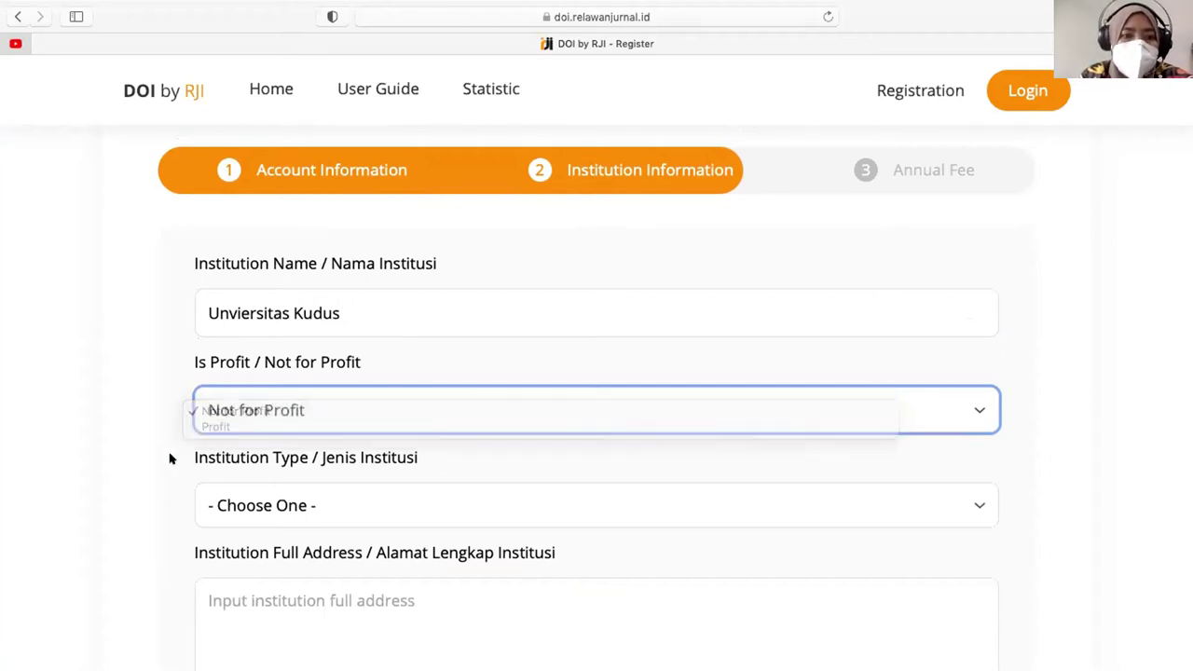
pyautogui.scroll(-3, 261, 496)
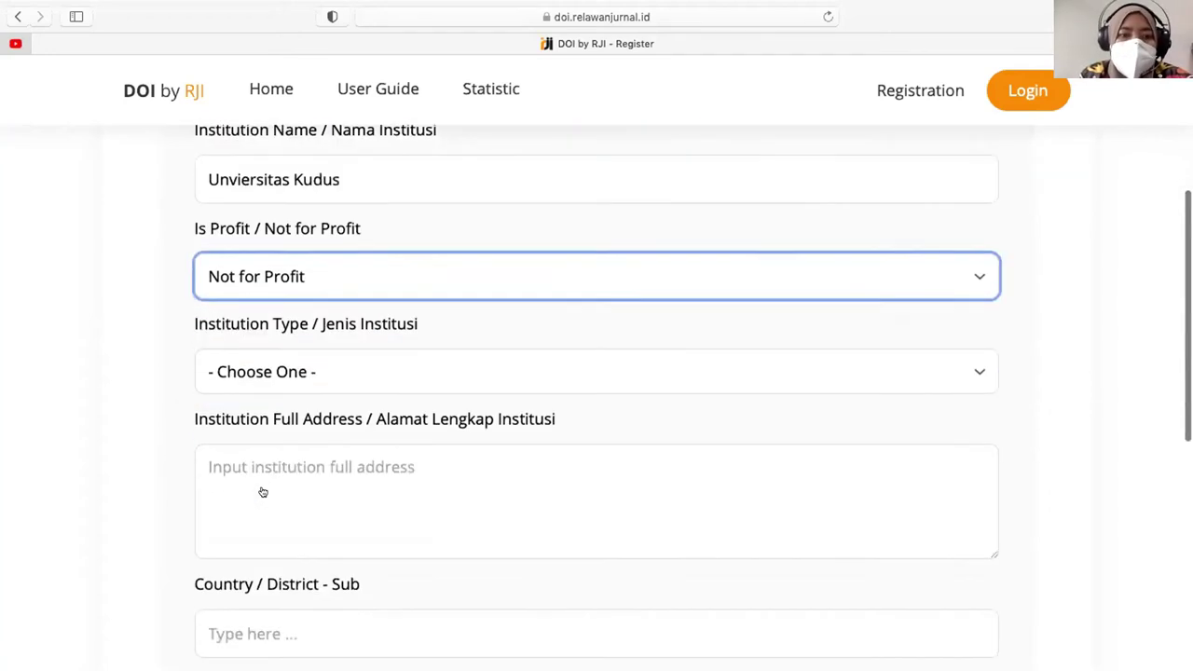
pyautogui.click(311, 368)
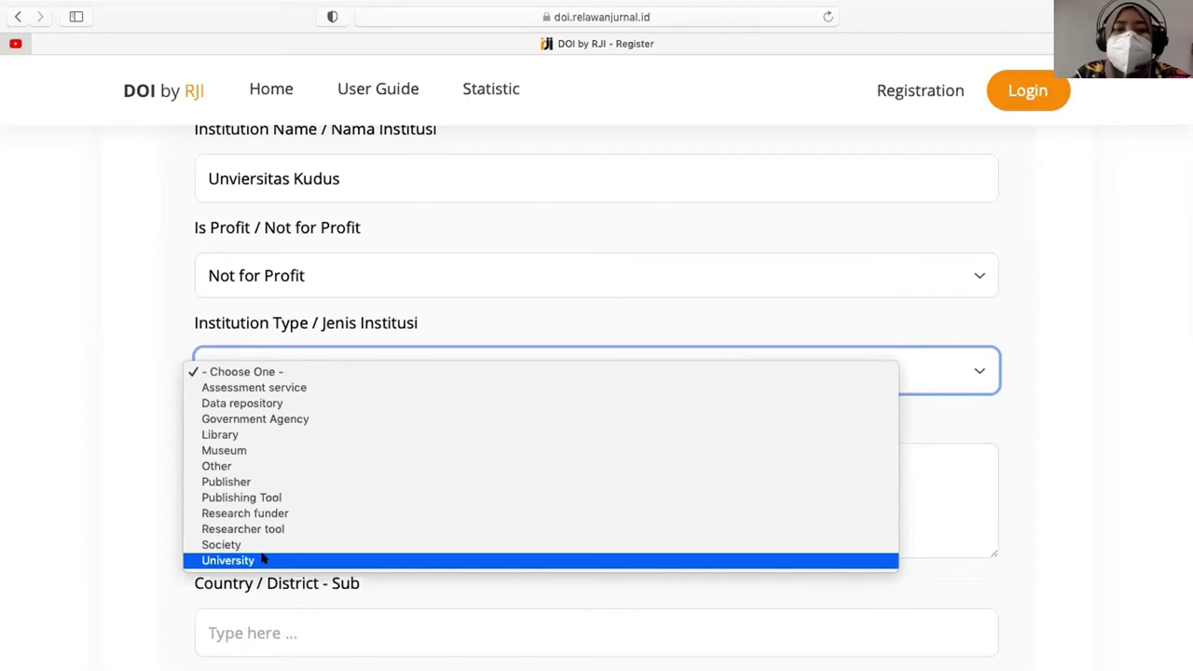
pyautogui.click(264, 559)
# - Enter the institution's street address and choose Kec. Kota Kudus, Kab. Kudus, Jawa Tengah as district
pyautogui.click(289, 483)
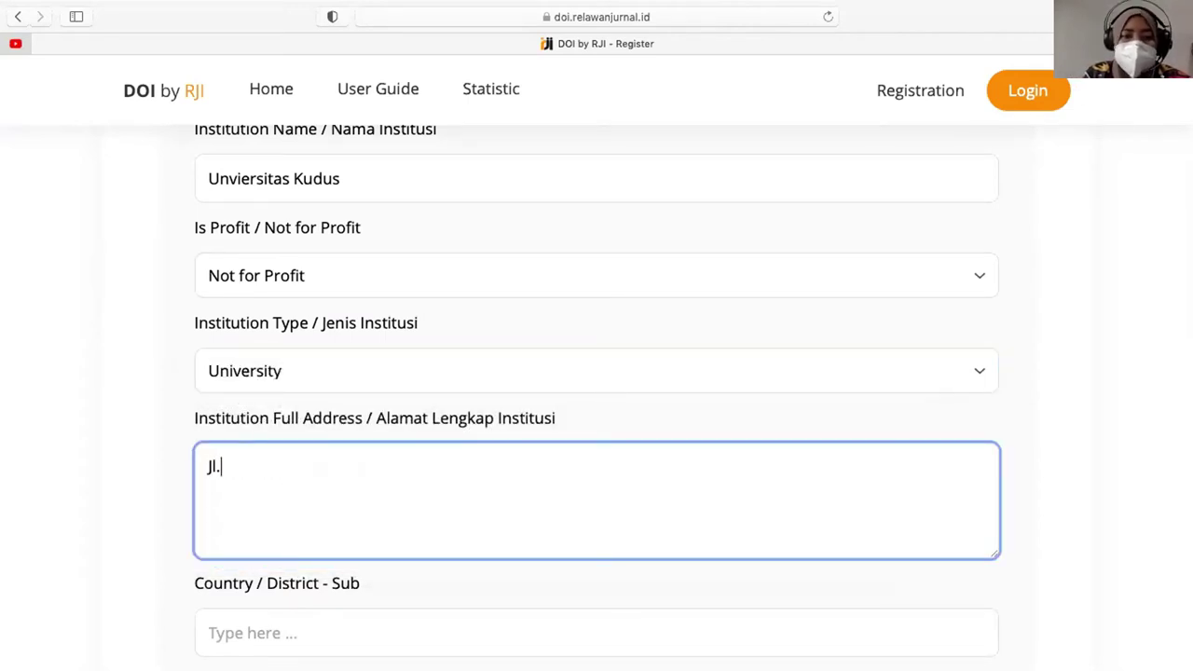
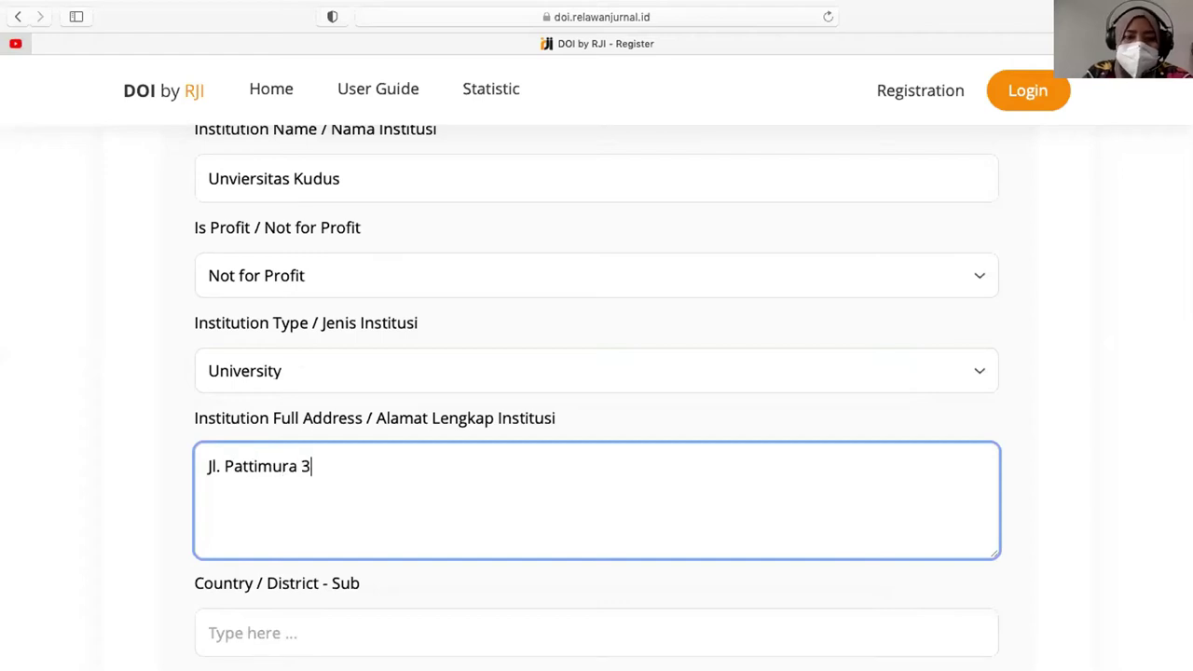
pyautogui.scroll(-3, 213, 484)
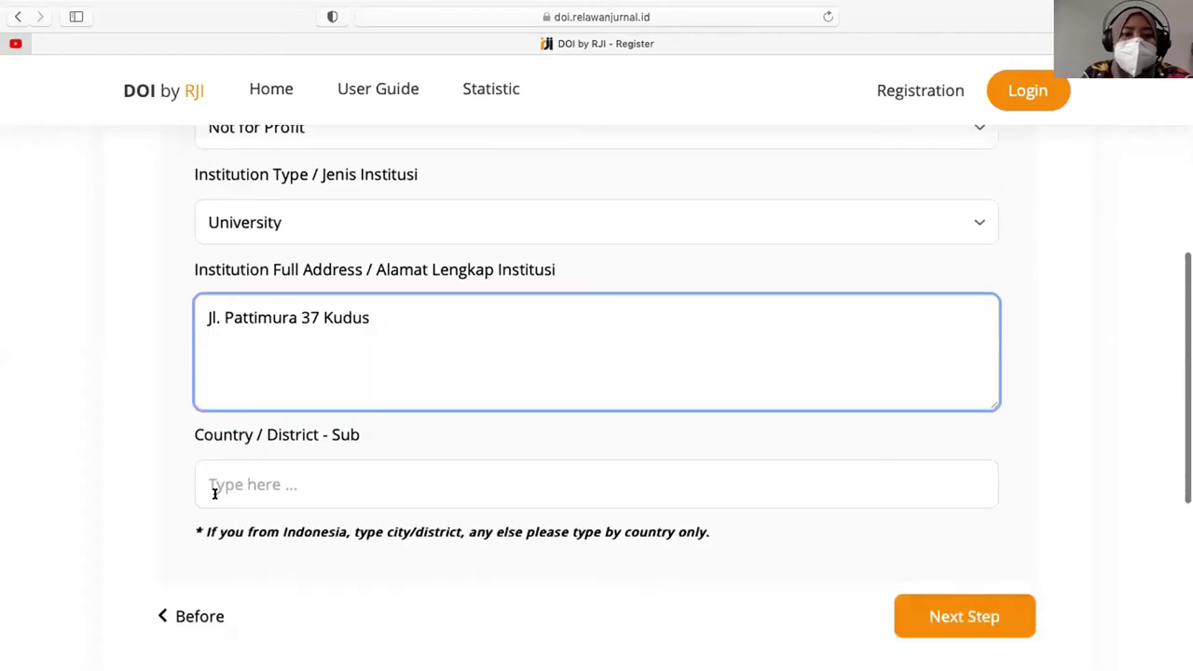
pyautogui.click(253, 485)
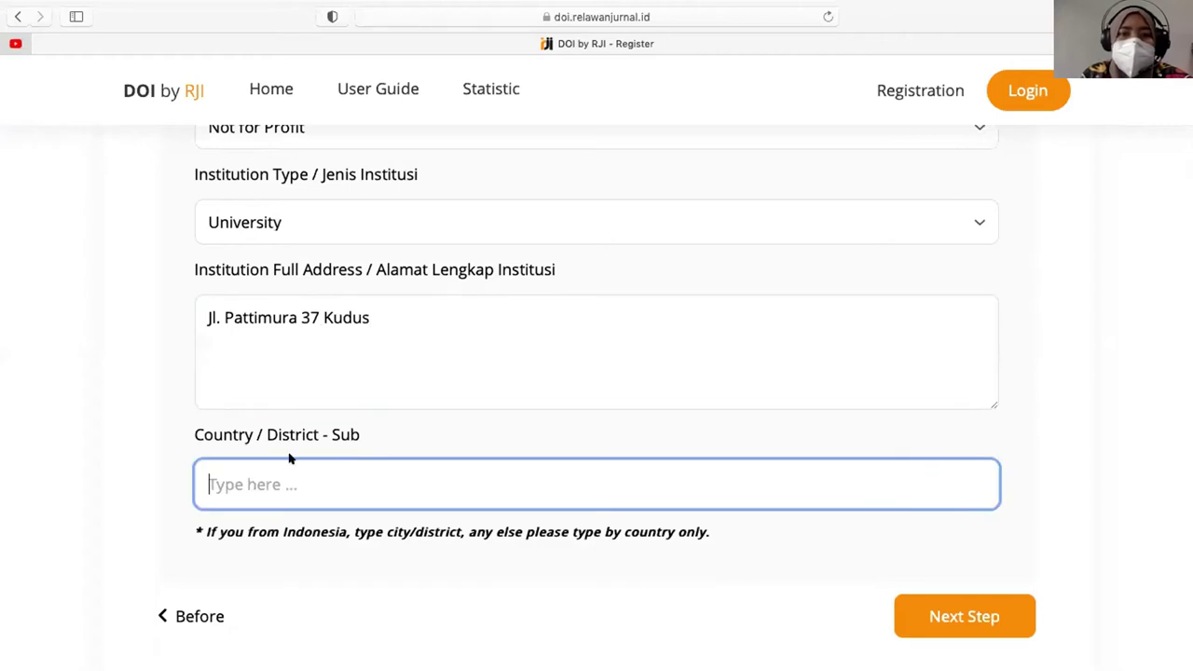
pyautogui.write('kudus')
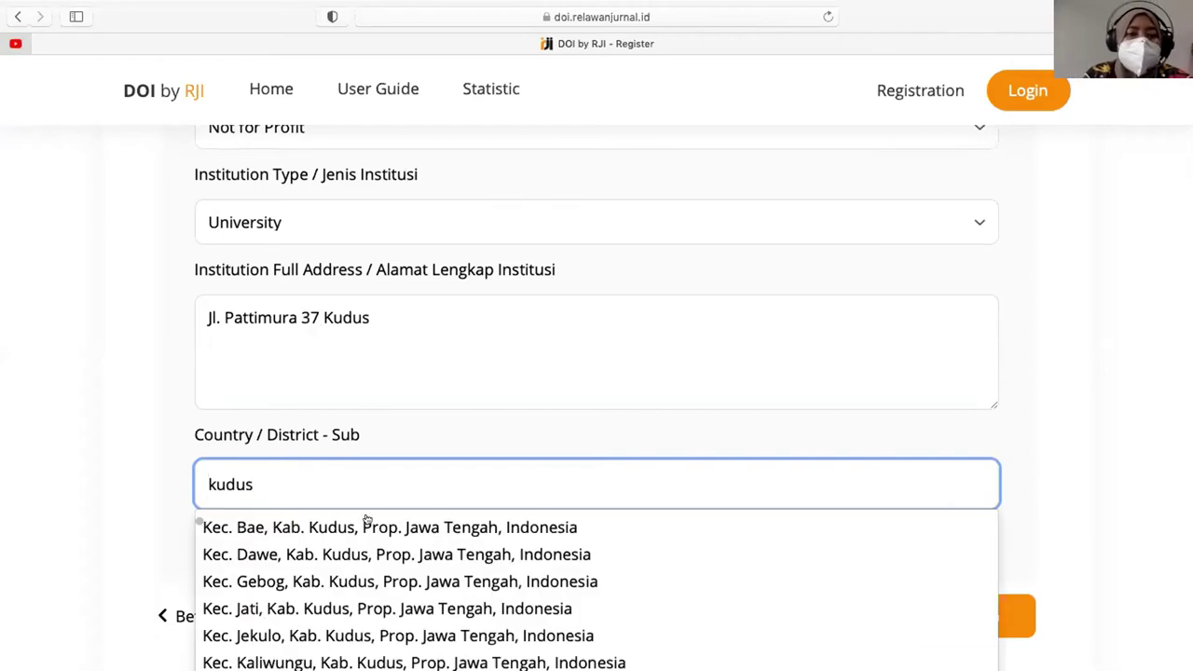
pyautogui.scroll(-3, 365, 527)
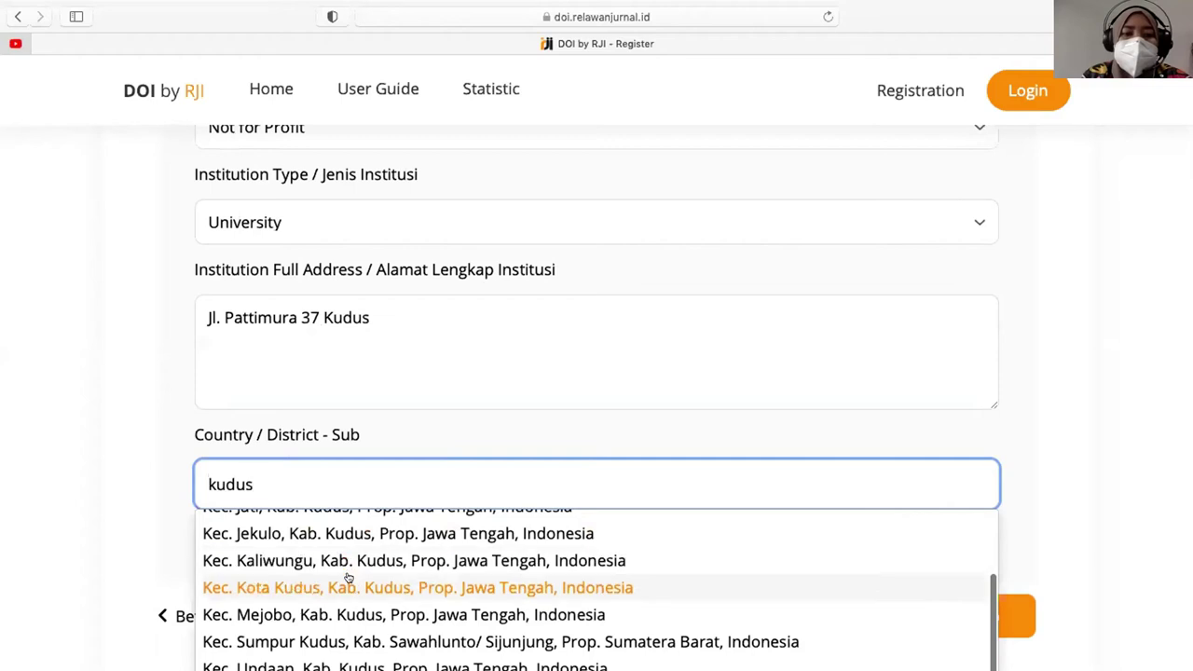
pyautogui.click(351, 583)
pyautogui.scroll(-2, 357, 529)
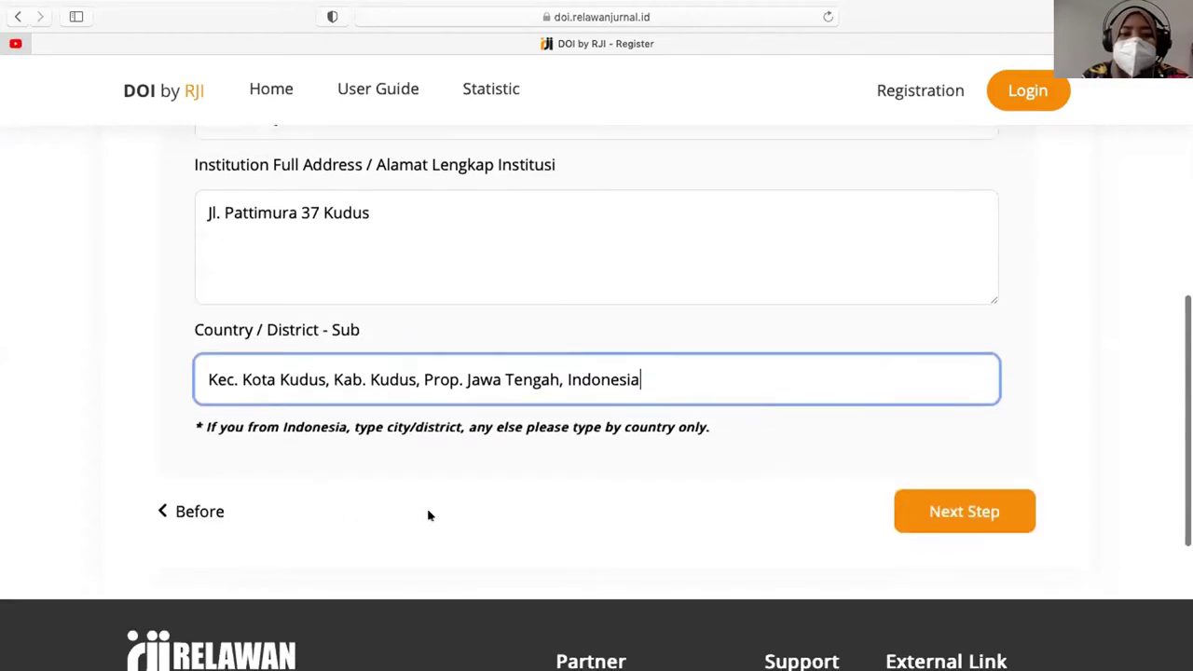
# - Advance to Annual Fee and review the 458000 annual fee and 1500000 first deposit
pyautogui.click(912, 519)
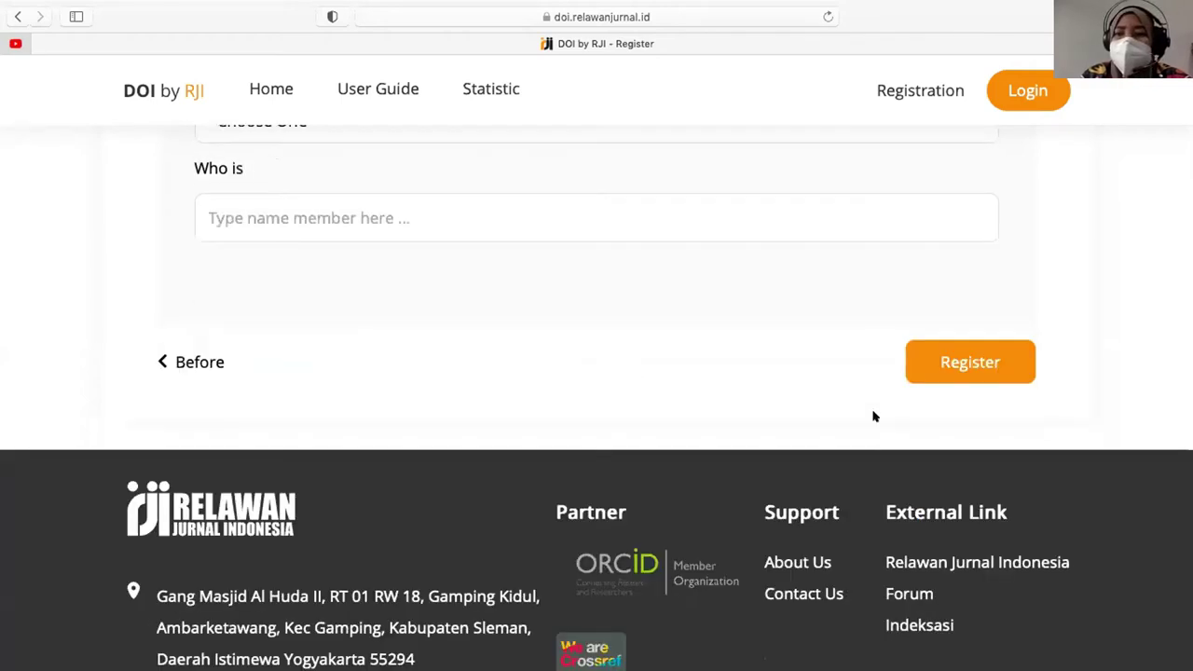
pyautogui.scroll(5, 828, 349)
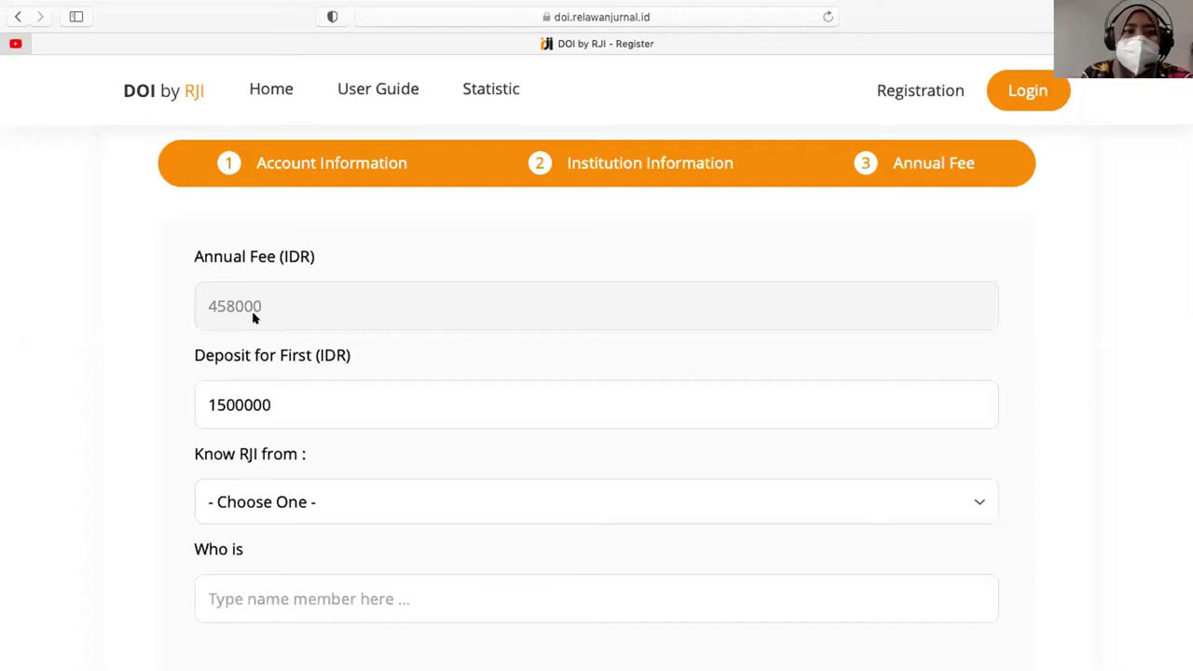
pyautogui.doubleClick(244, 315)
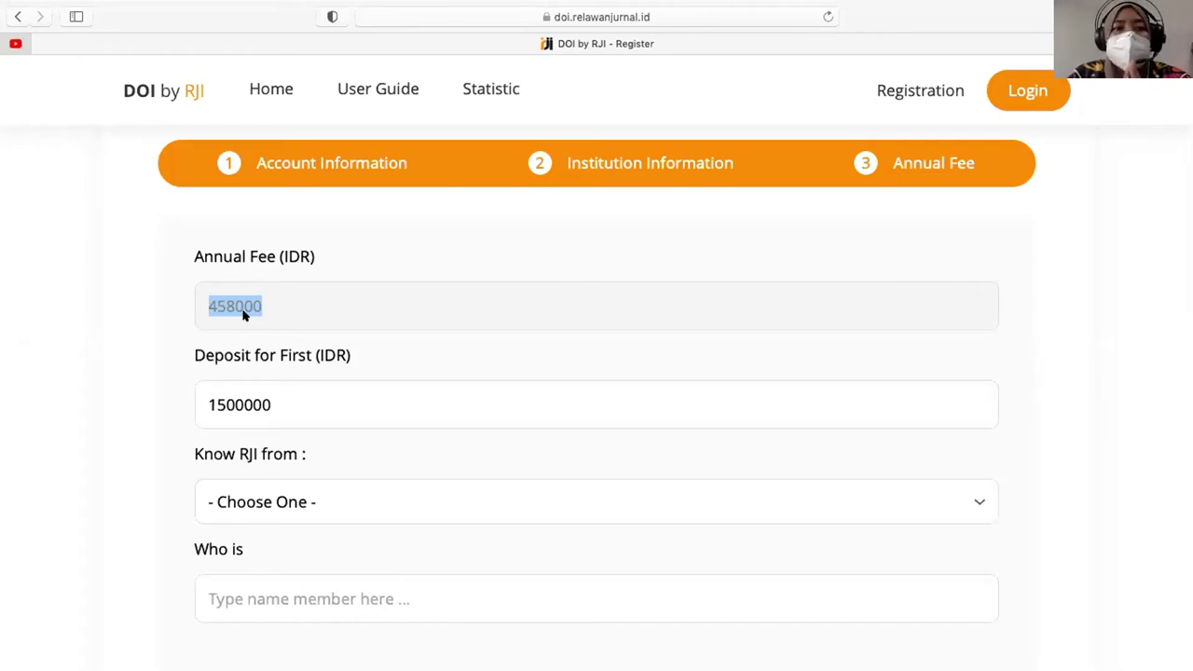
pyautogui.doubleClick(287, 404)
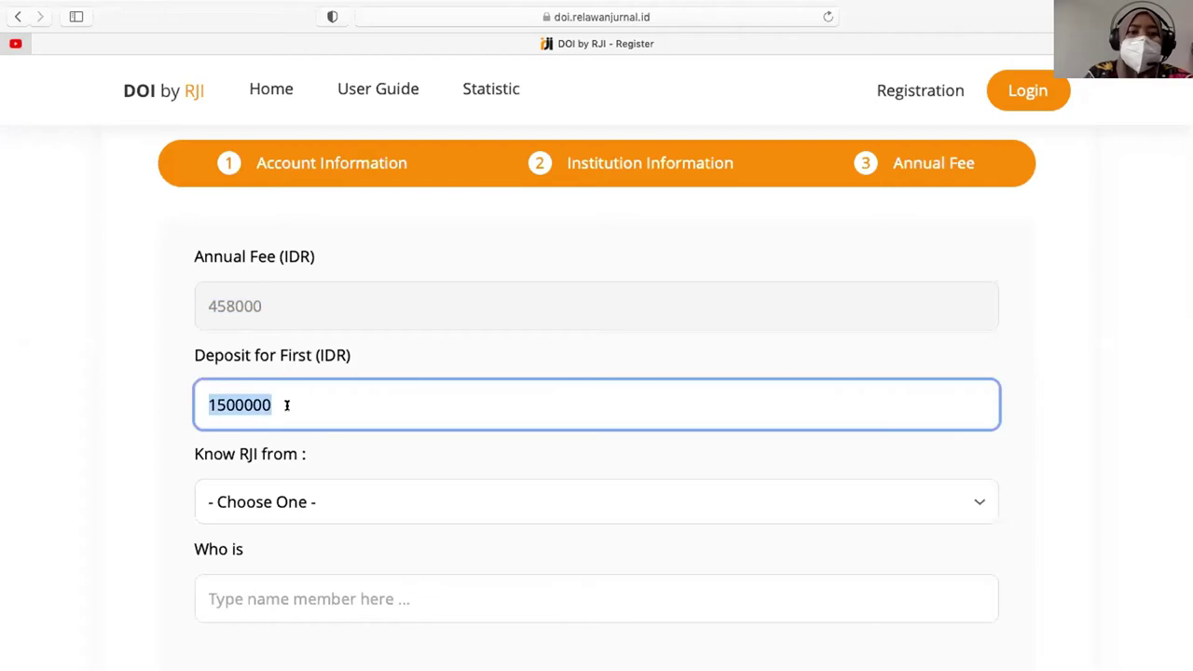
pyautogui.click(134, 391)
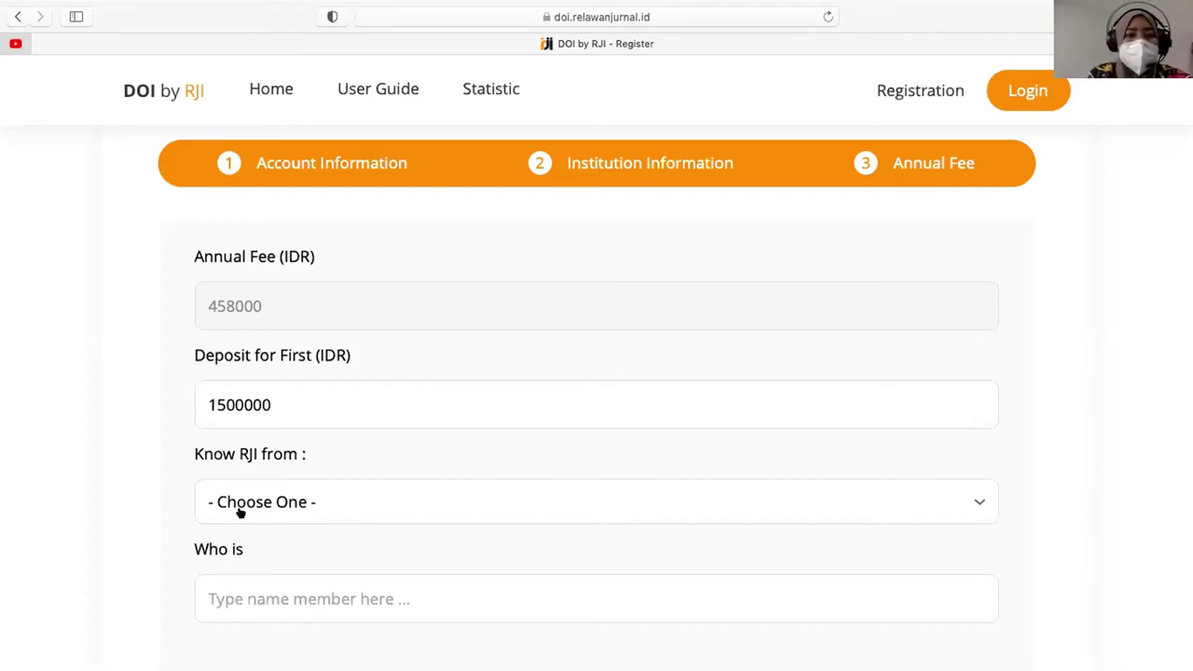
# - Set Know RJI from to Anggota RJI and pick the referring member's name in Who is
pyautogui.click(288, 504)
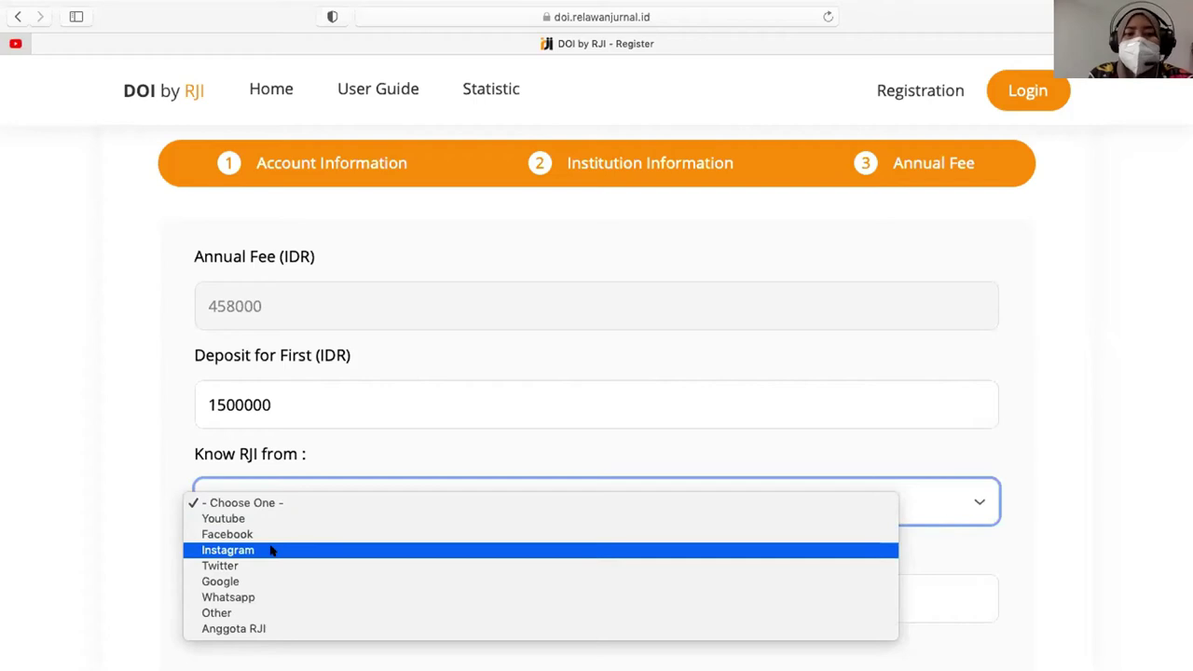
pyautogui.click(271, 550)
pyautogui.click(280, 500)
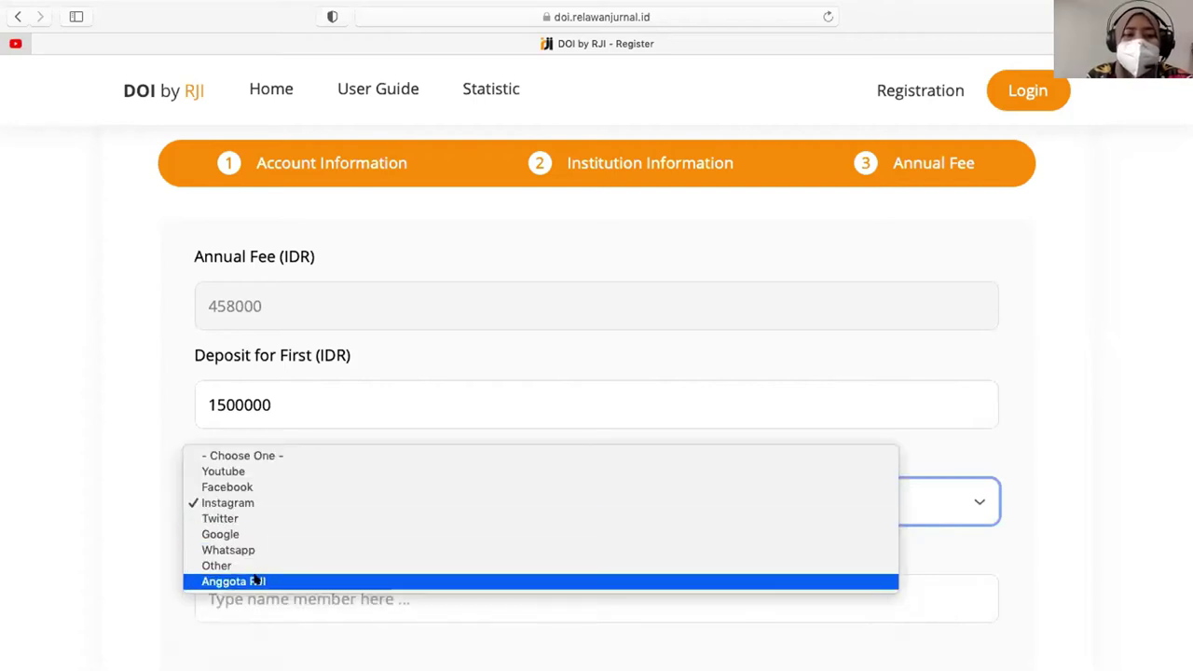
pyautogui.click(254, 580)
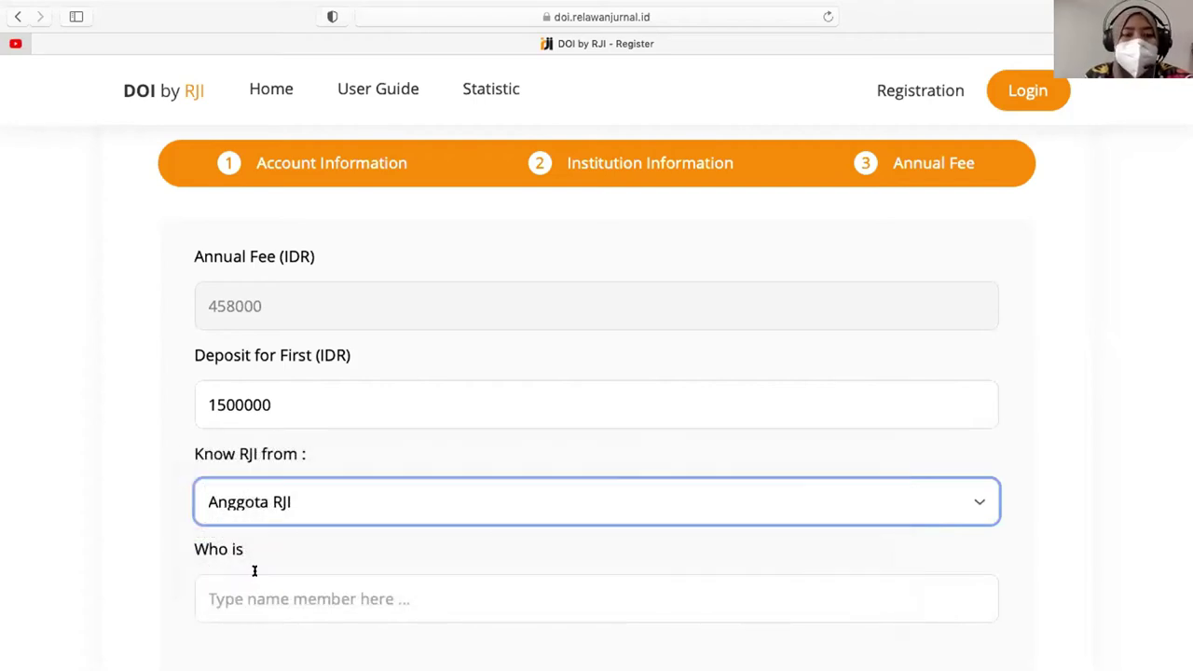
pyautogui.click(266, 597)
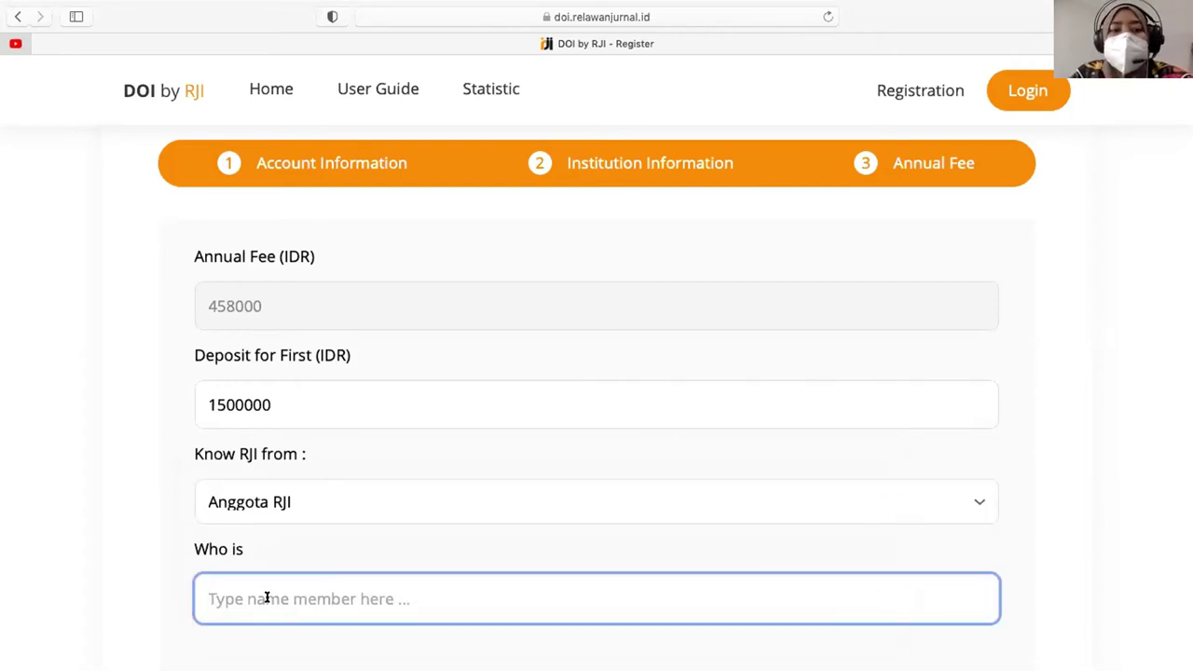
pyautogui.write('Andri')
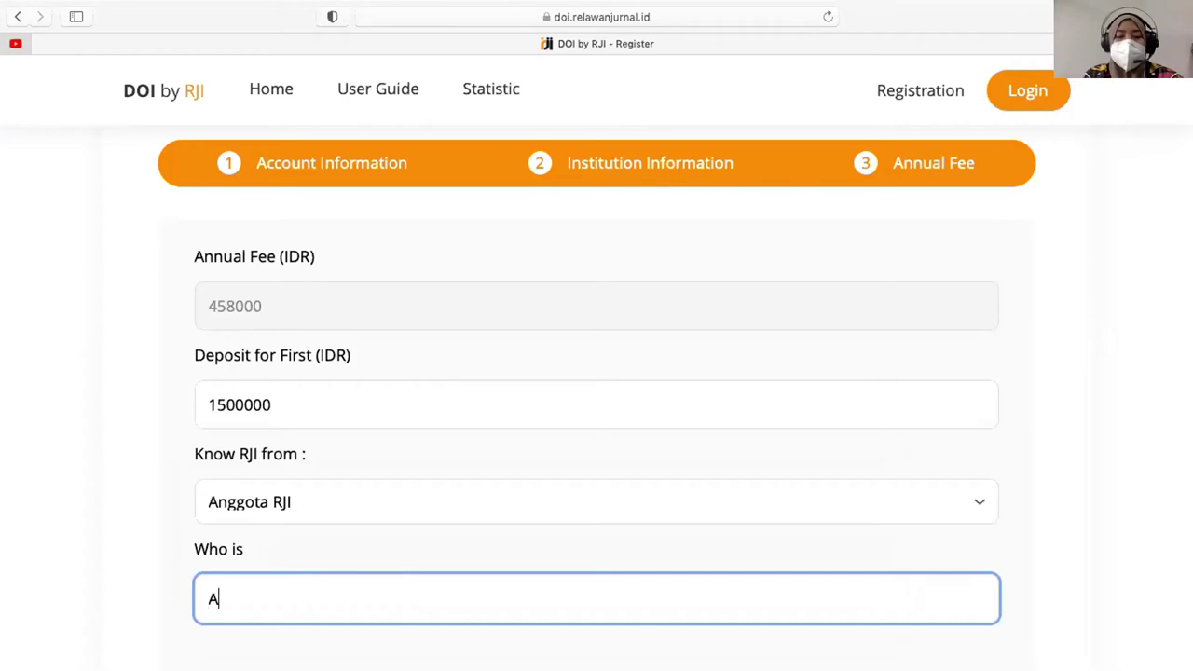
pyautogui.scroll(-3, 161, 535)
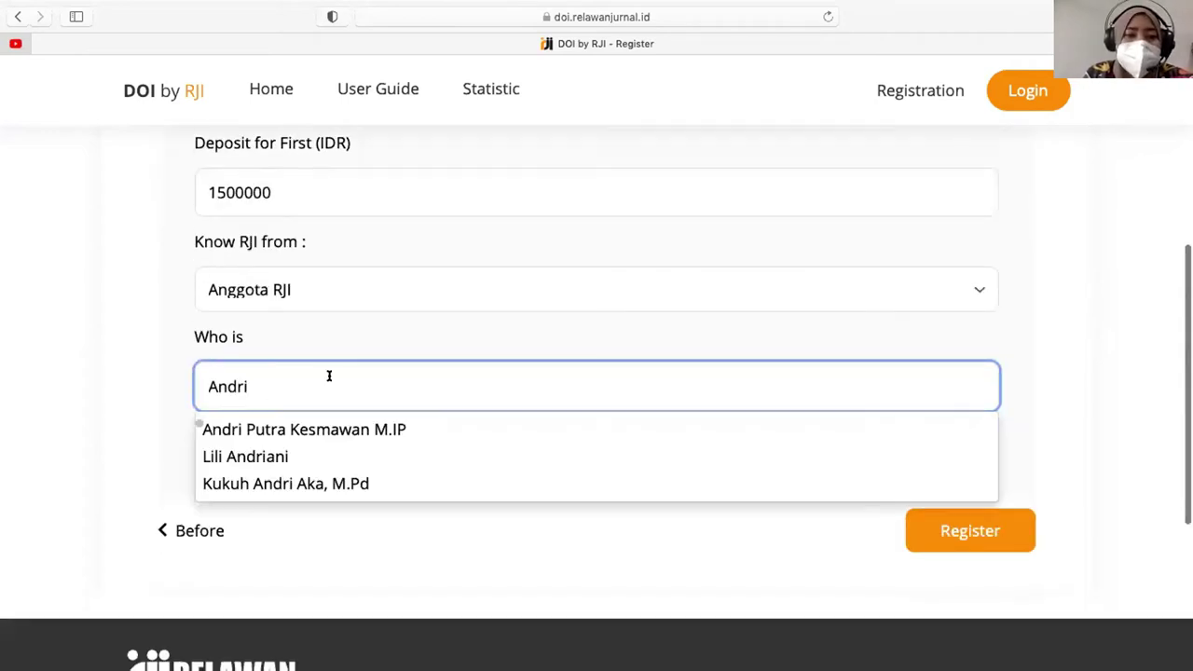
pyautogui.click(323, 432)
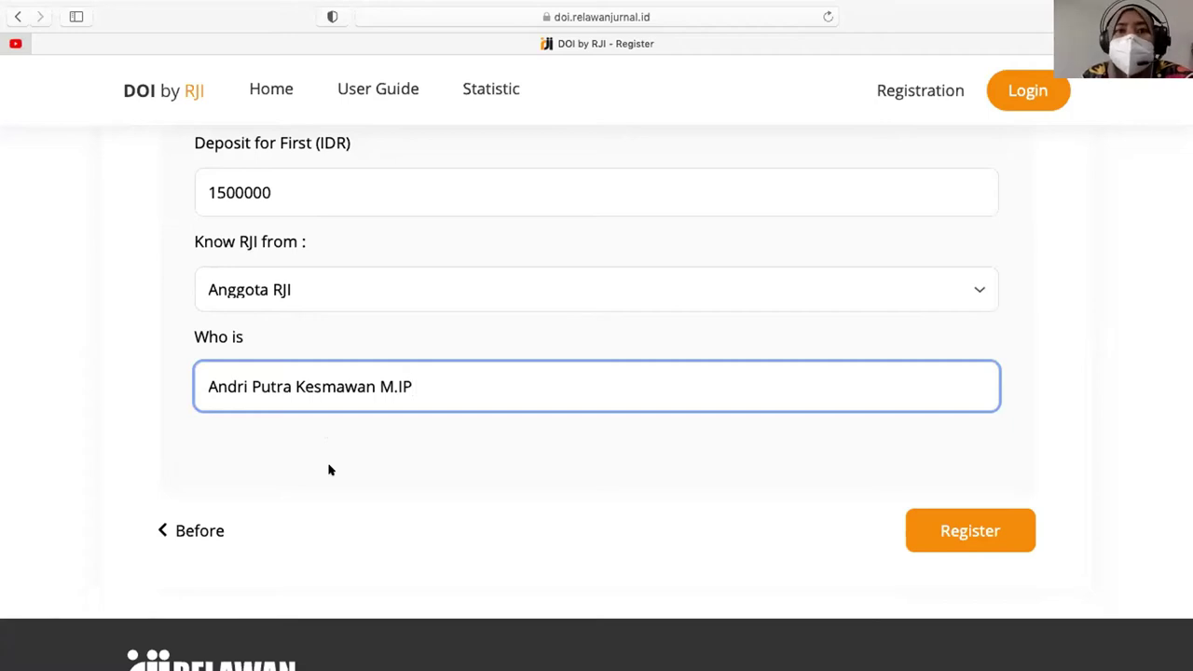
pyautogui.scroll(2, 328, 470)
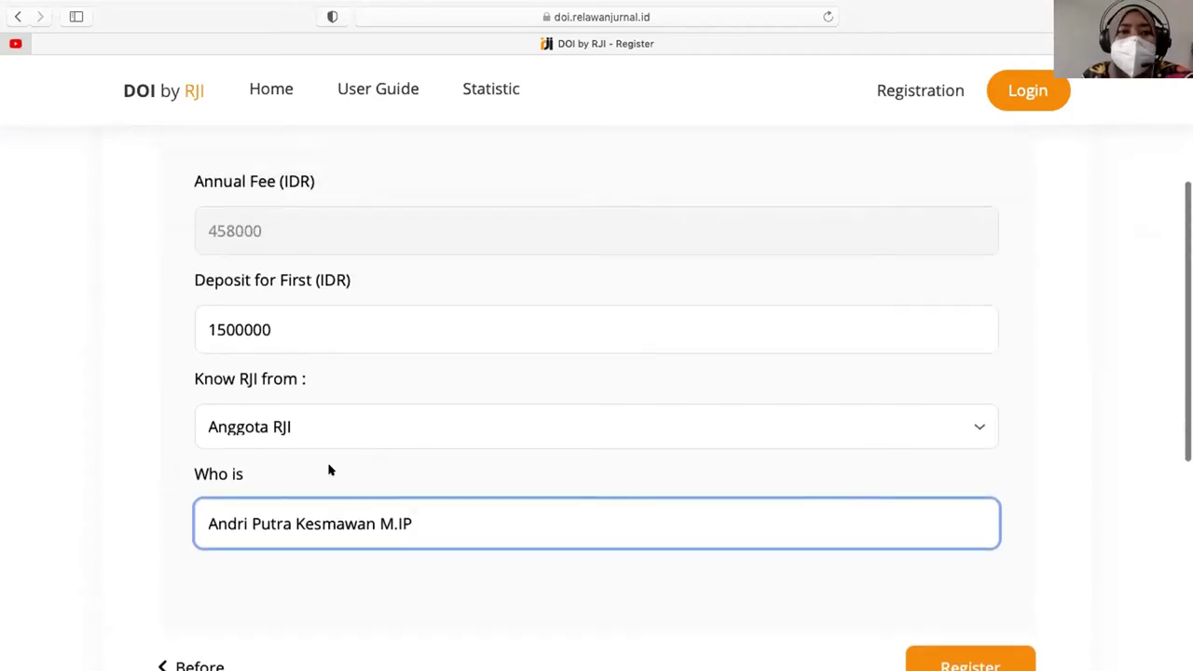
pyautogui.scroll(2, 328, 470)
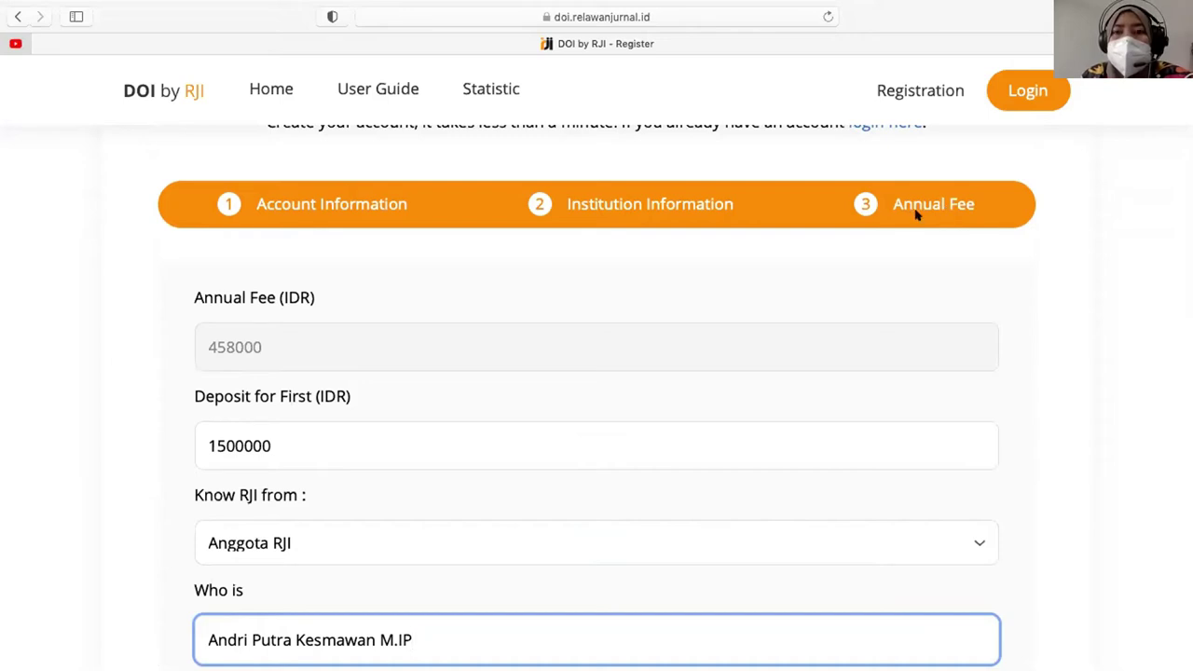
pyautogui.scroll(-1, 861, 207)
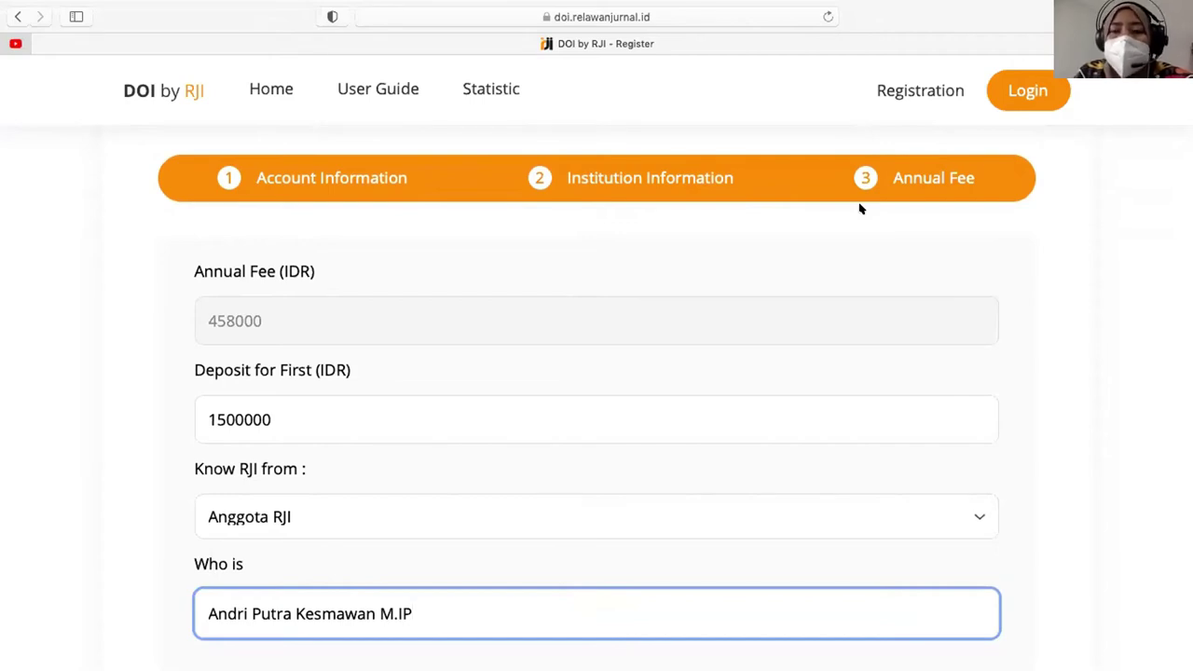
pyautogui.scroll(-5, 860, 205)
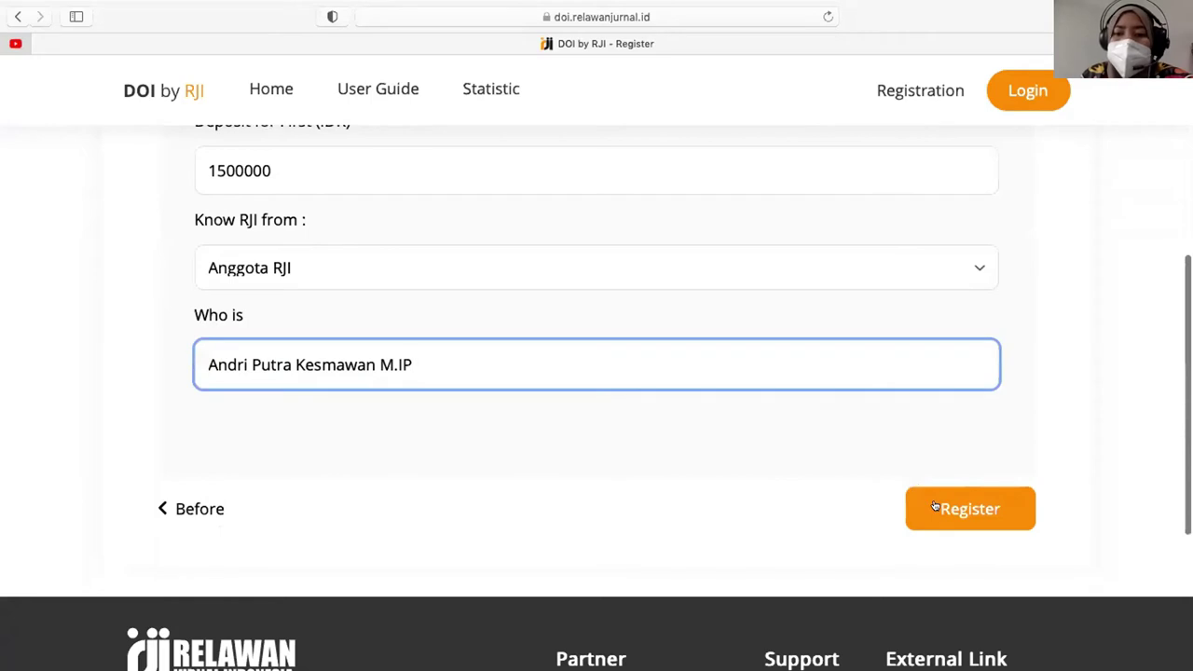
# - Submit the registration, then recheck the referring member field and review the form after the failure
pyautogui.click(935, 507)
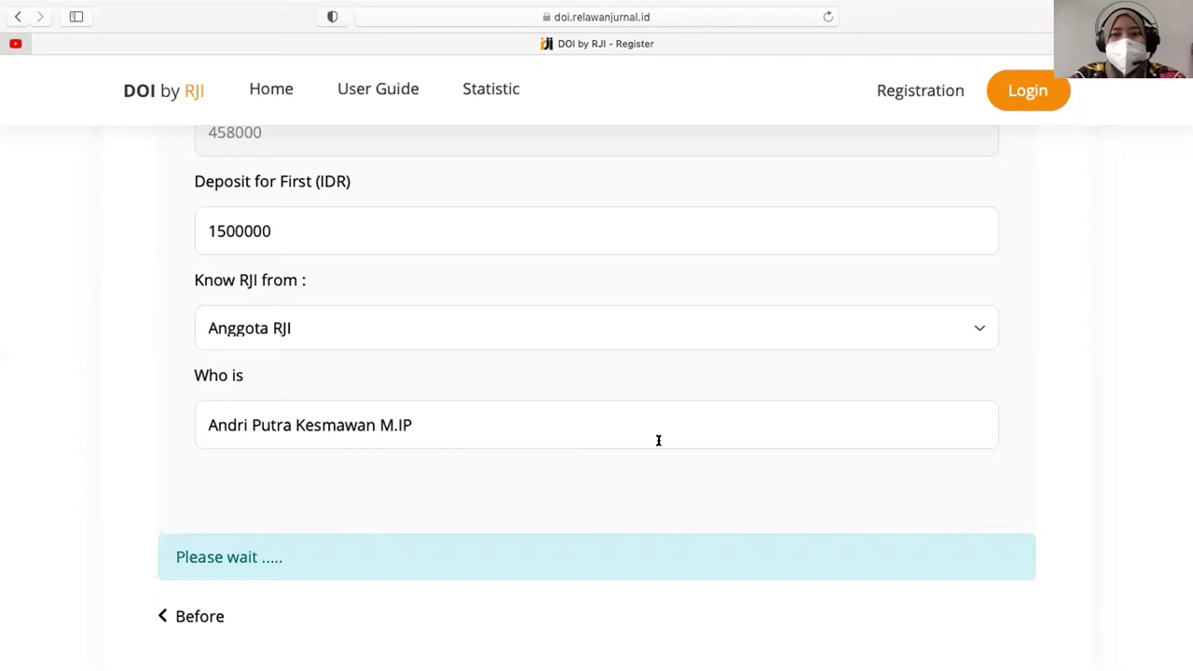
pyautogui.click(658, 440)
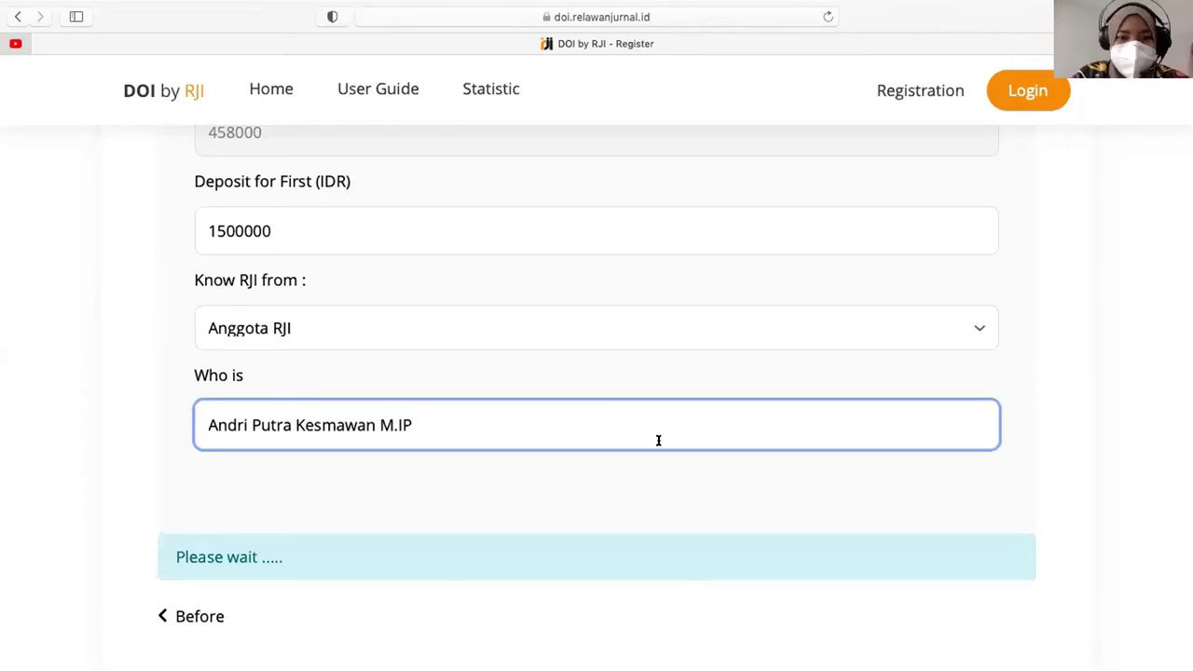
pyautogui.click(649, 511)
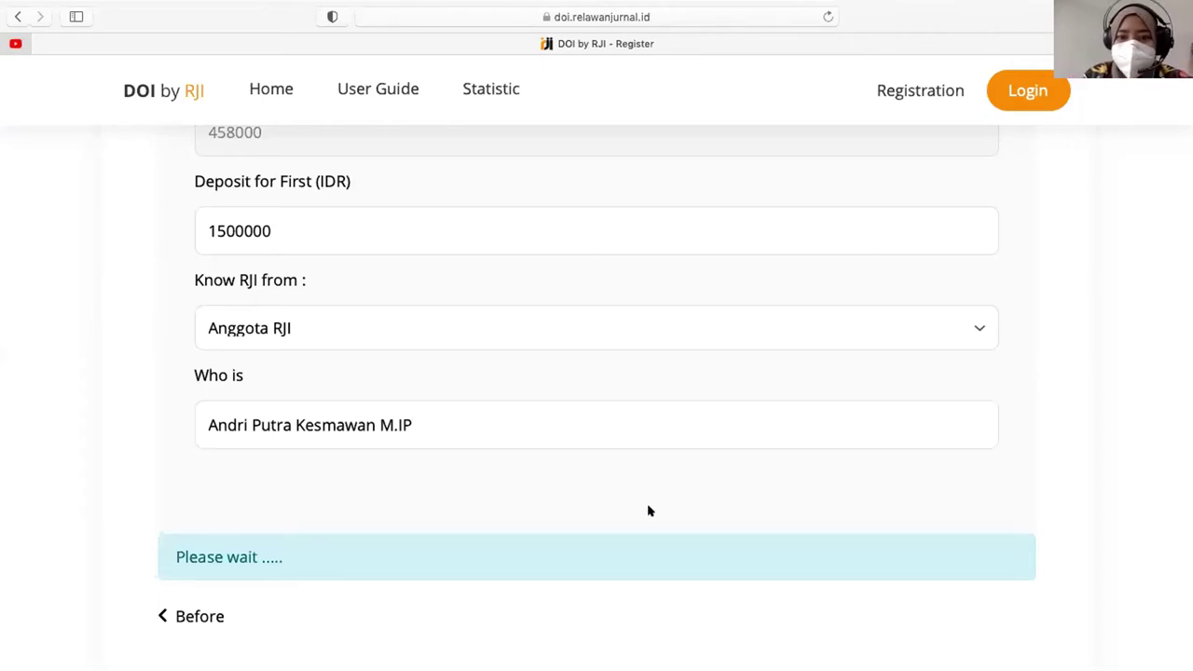
pyautogui.scroll(-2, 649, 511)
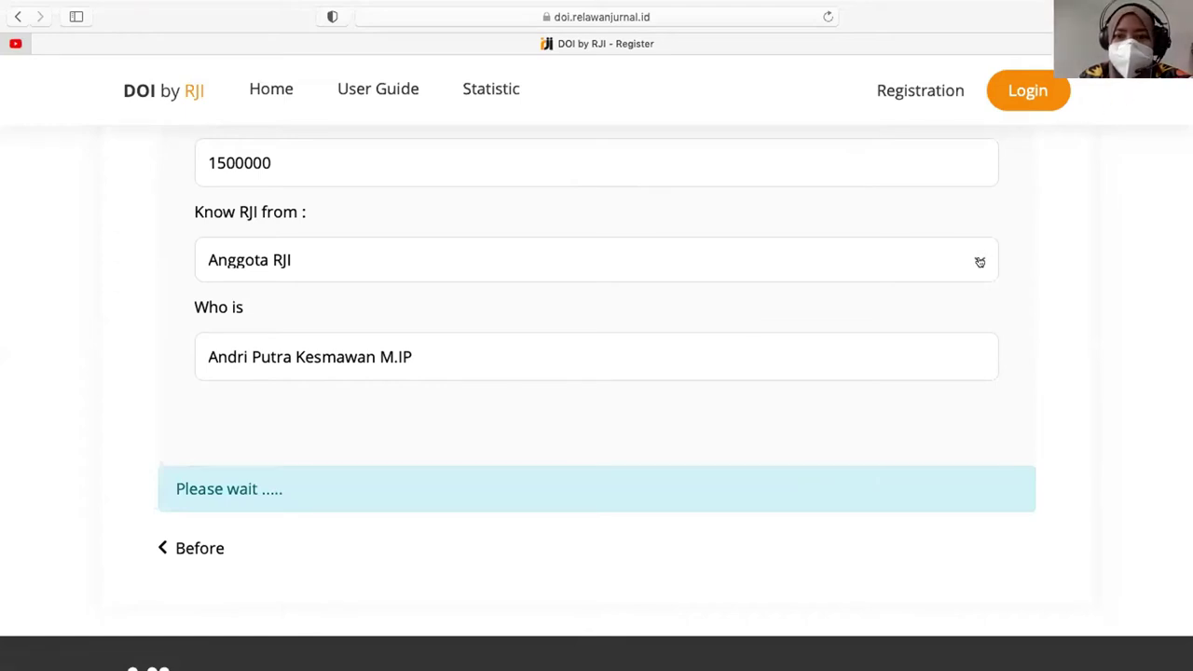
pyautogui.scroll(3, 982, 261)
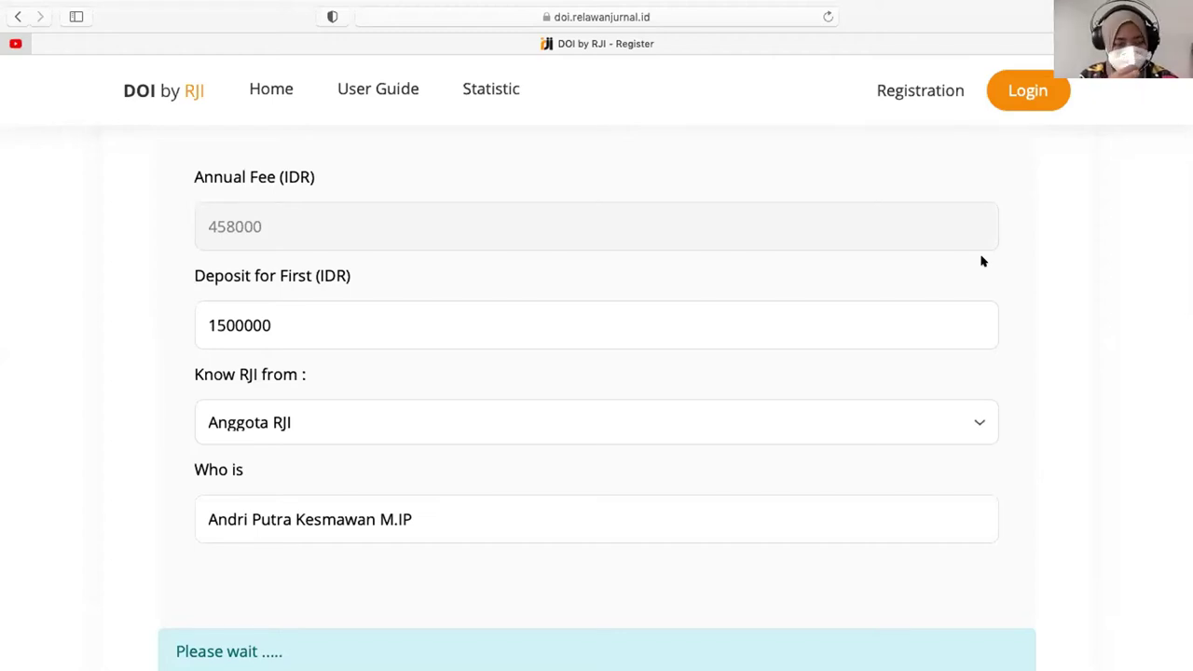
pyautogui.moveTo(913, 5)
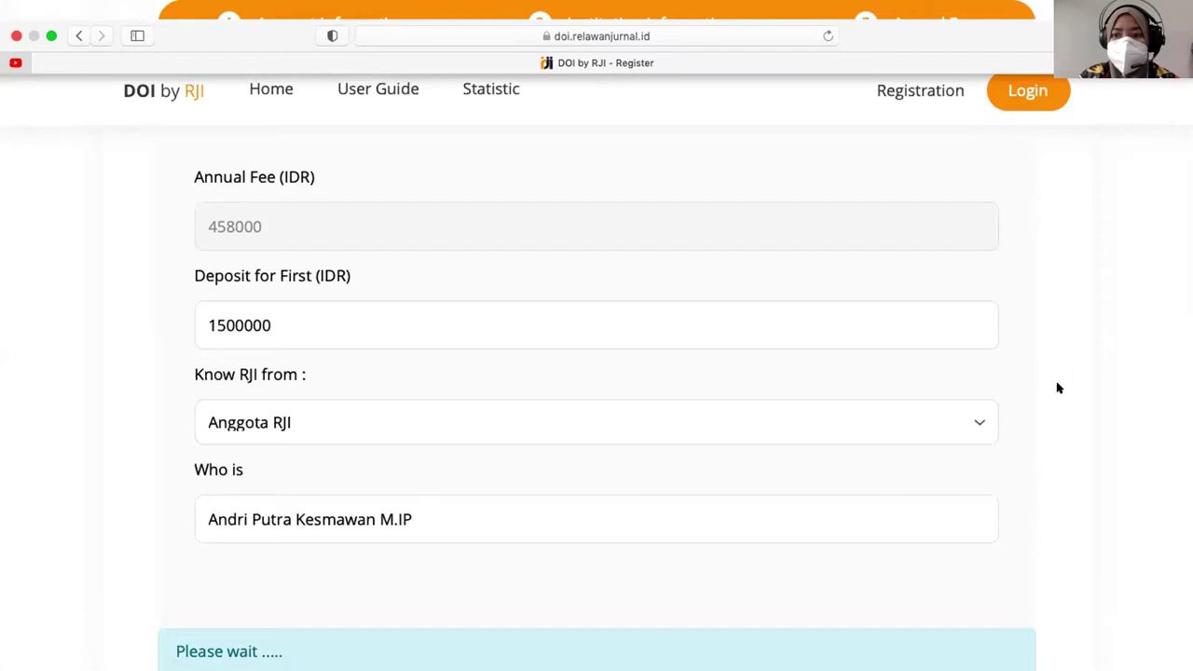
pyautogui.scroll(-3, 1057, 391)
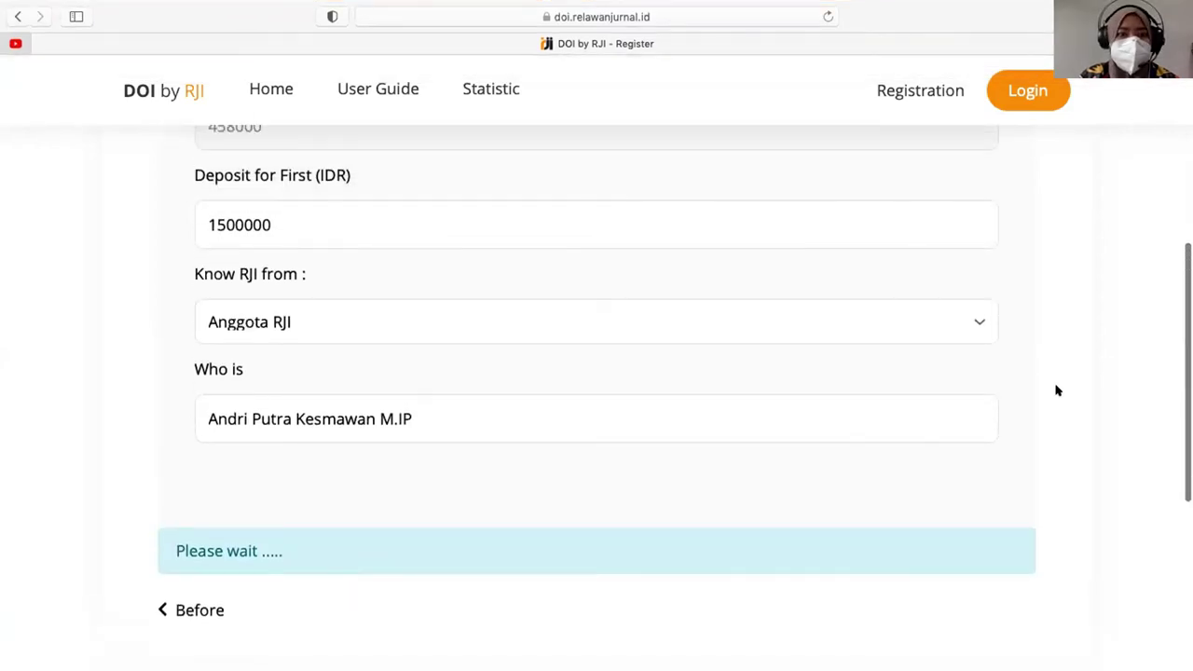
pyautogui.scroll(-2, 929, 373)
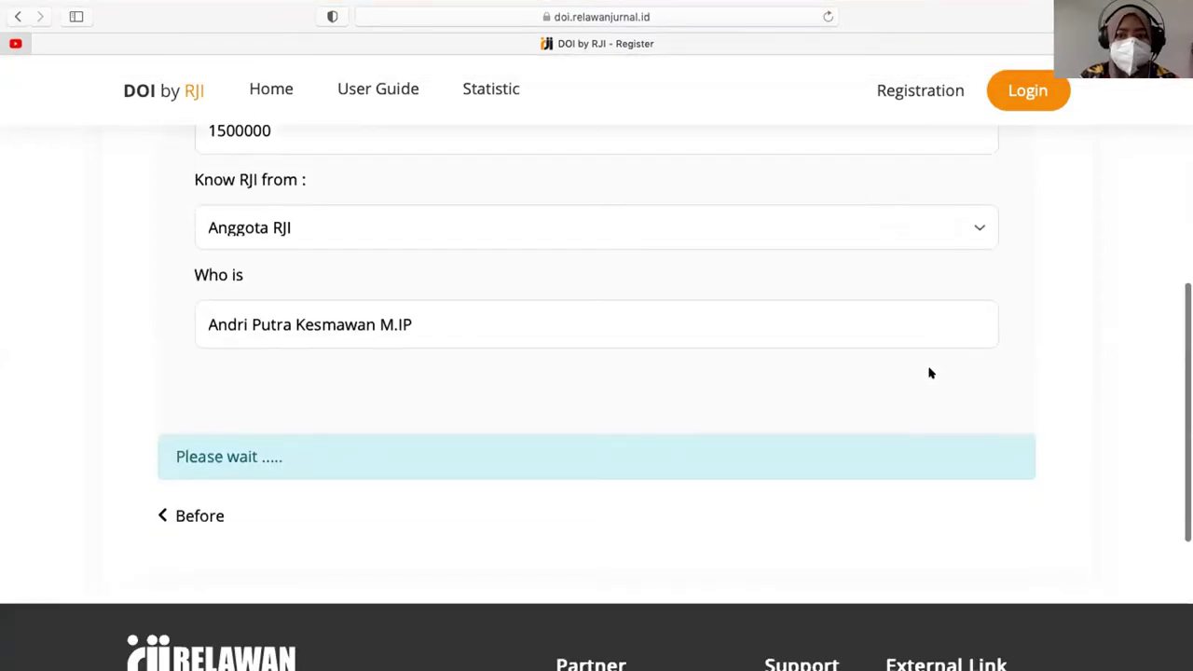
pyautogui.scroll(-1, 929, 373)
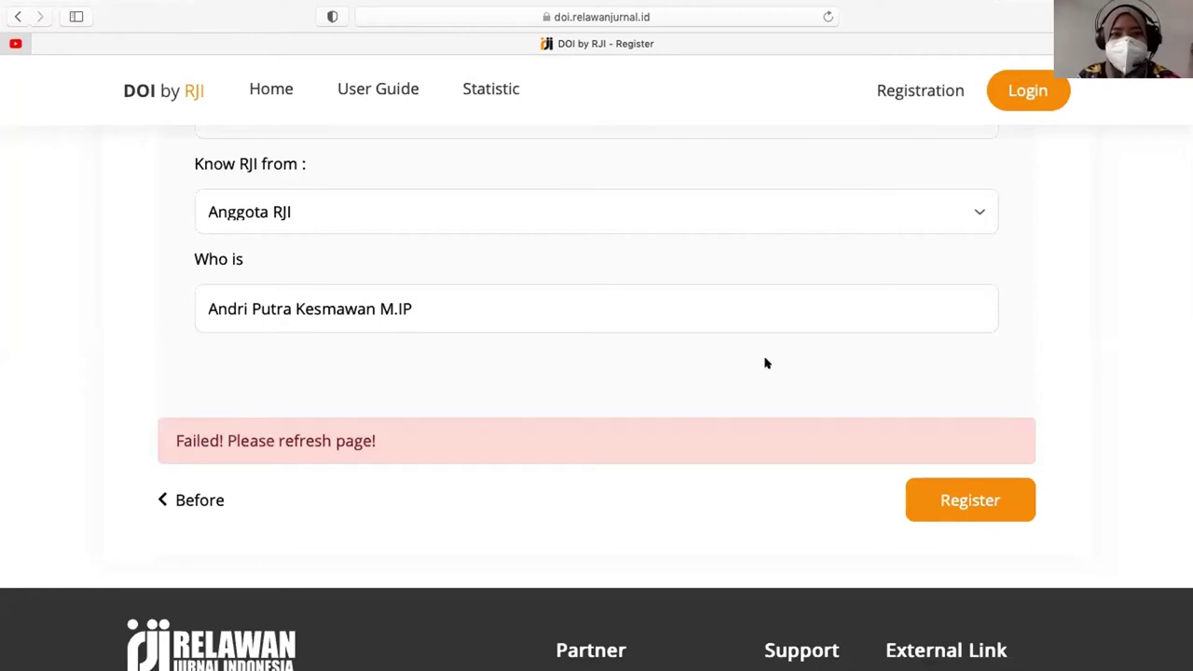
# - Reload the registration page and re-enter the user's full name and e-mail address
pyautogui.click(680, 17)
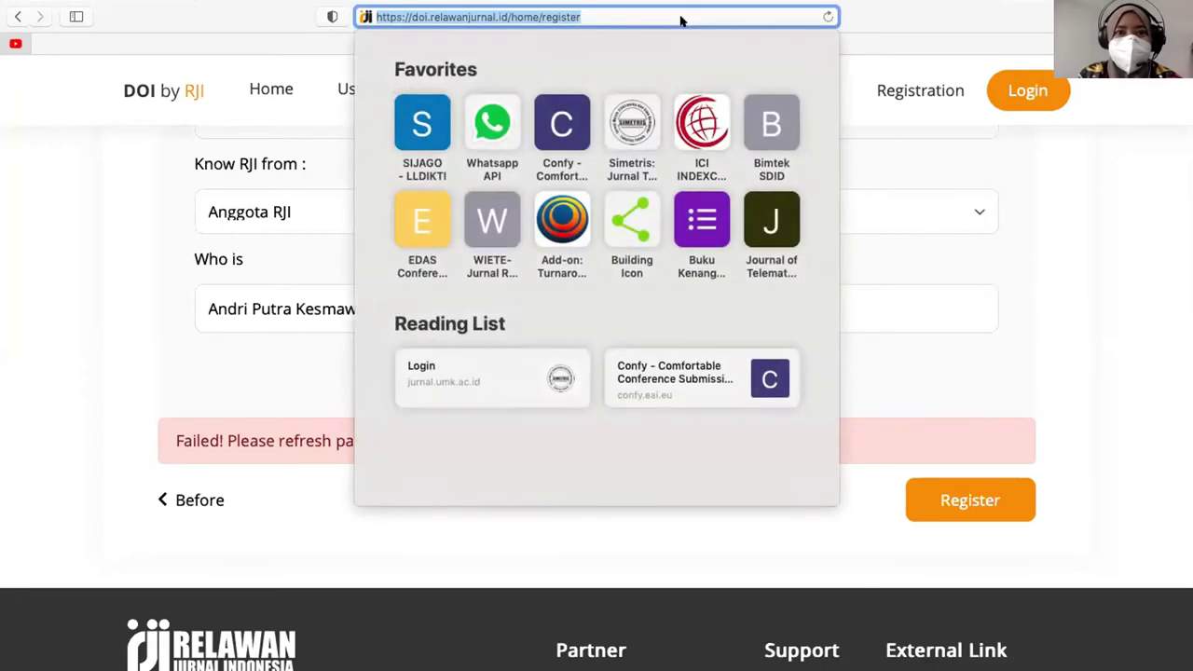
pyautogui.press('Return')
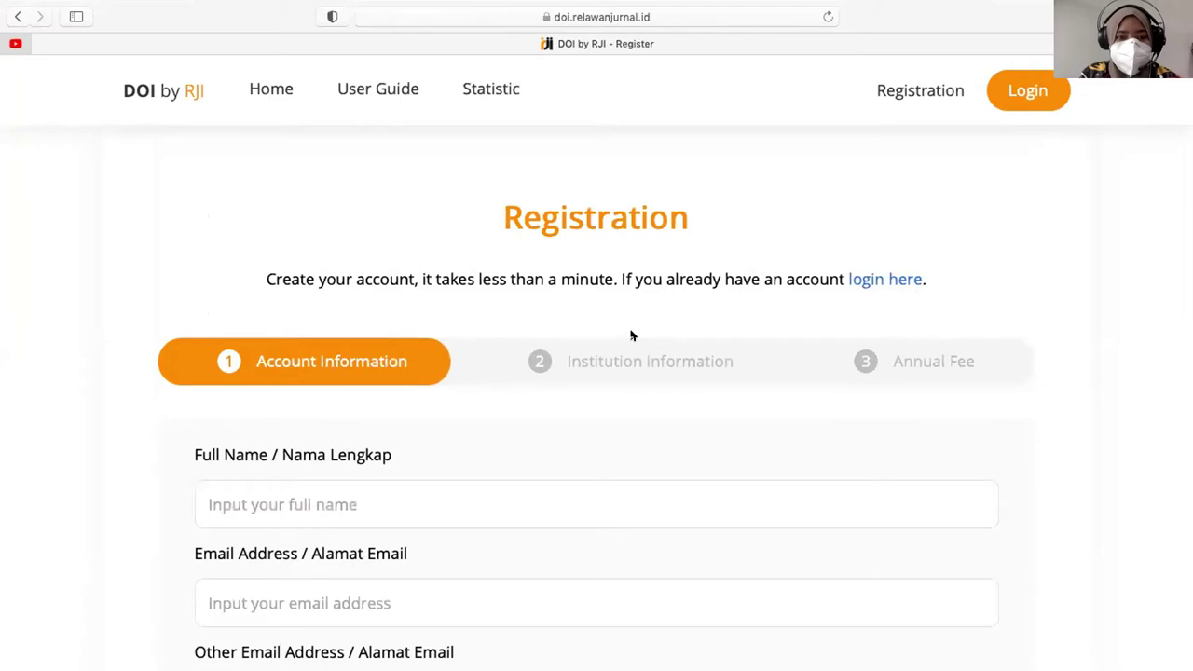
pyautogui.scroll(-5, 522, 470)
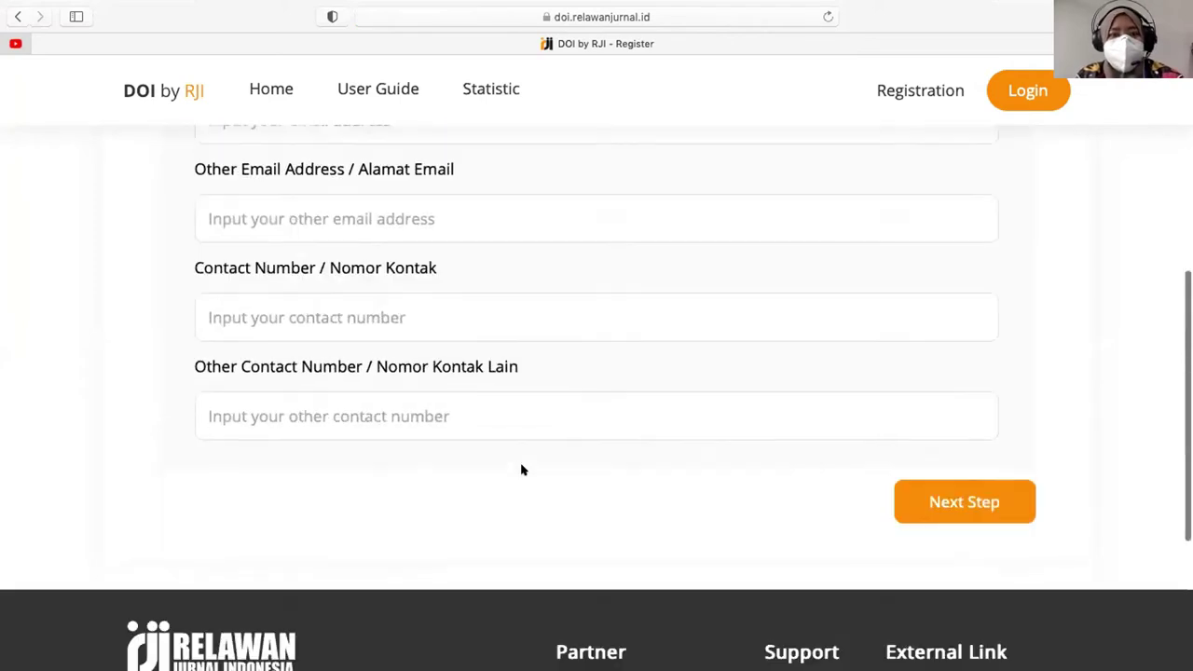
pyautogui.scroll(4, 400, 298)
pyautogui.click(371, 347)
pyautogui.write('Rini')
pyautogui.press('Tab')
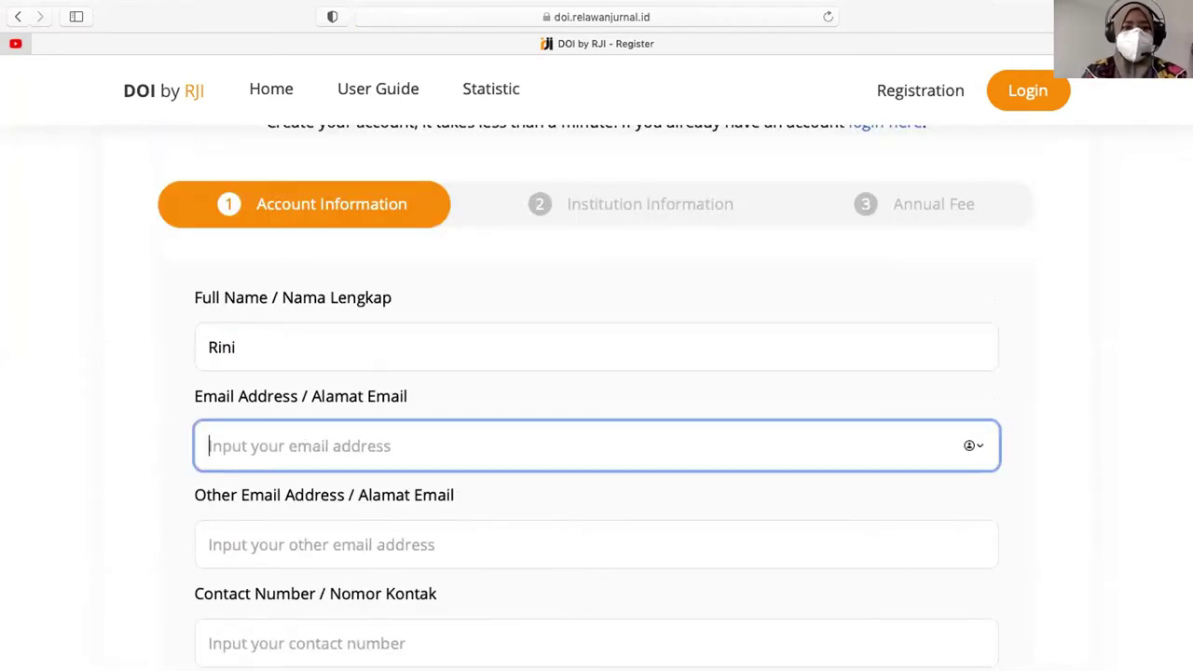
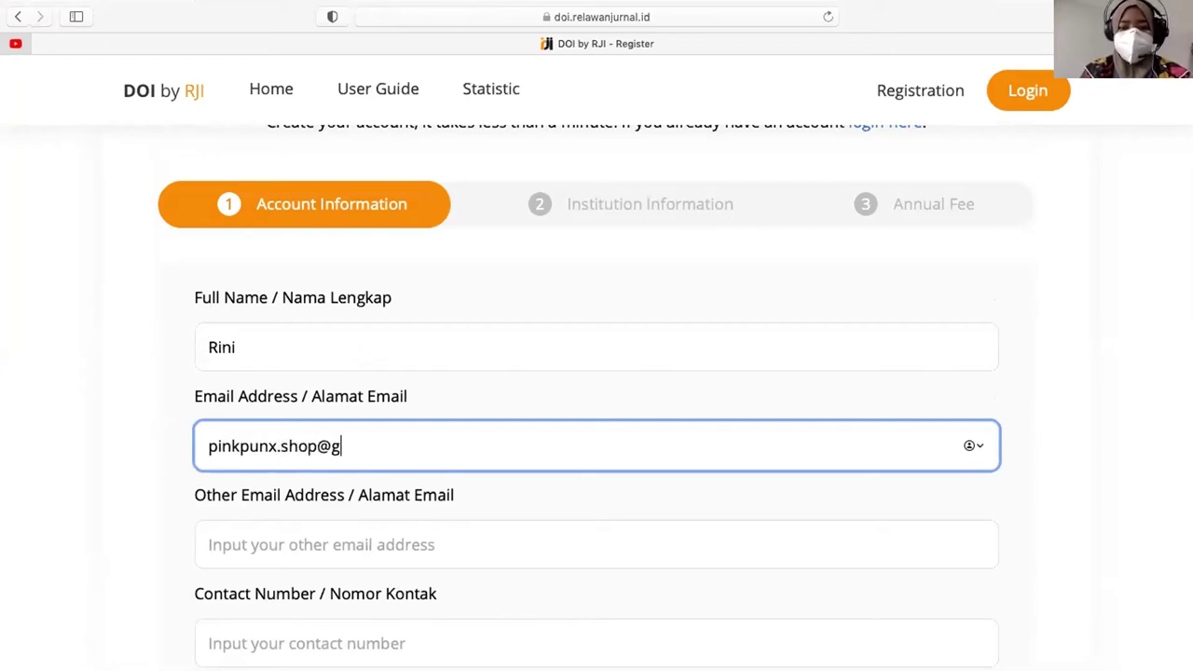
# - Copy the e-mail into Other Email and enter both contact numbers
pyautogui.press('super+a')
pyautogui.press('super+c')
pyautogui.press('Tab')
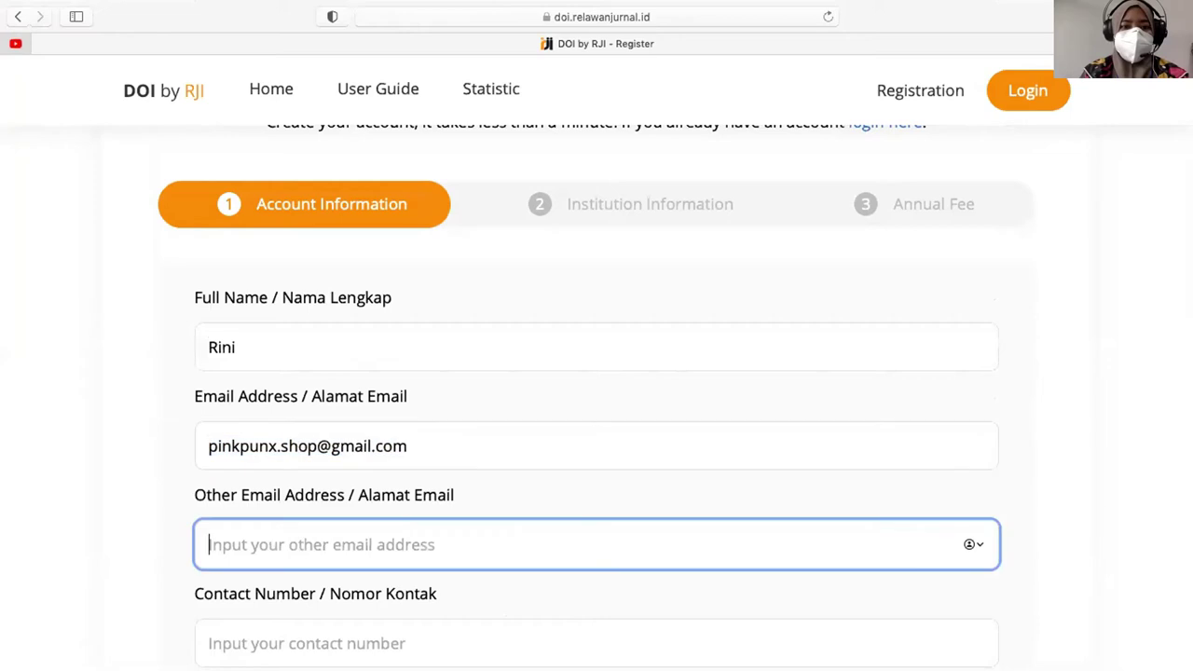
pyautogui.press('super+v')
pyautogui.press('Tab')
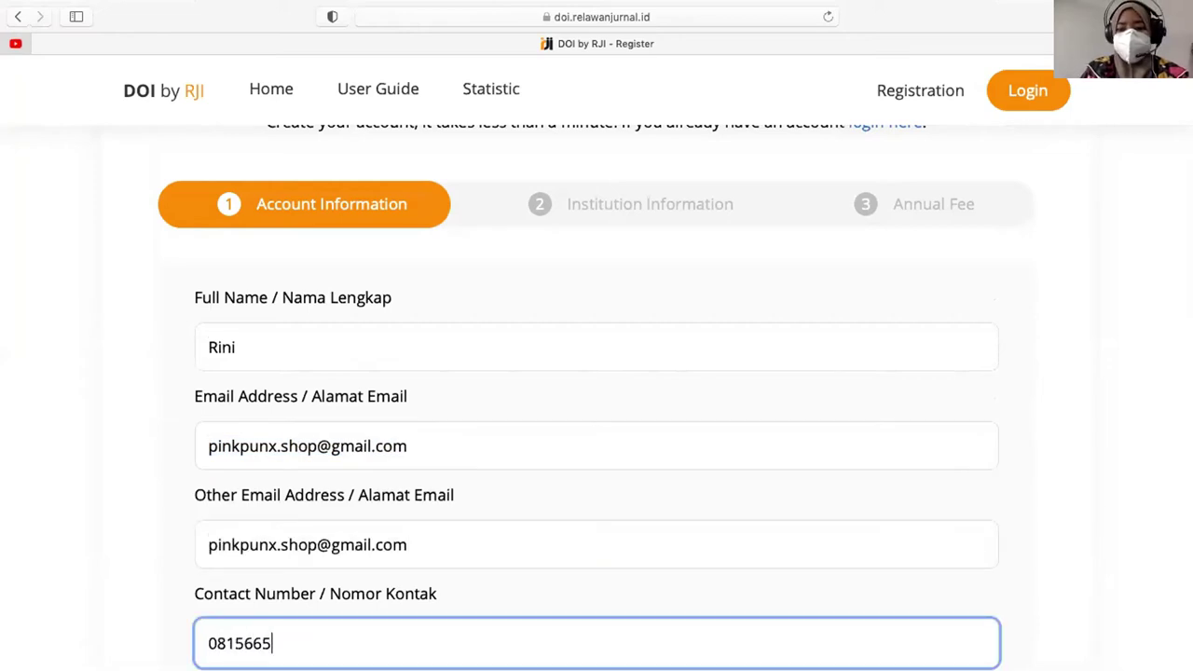
pyautogui.press('Tab')
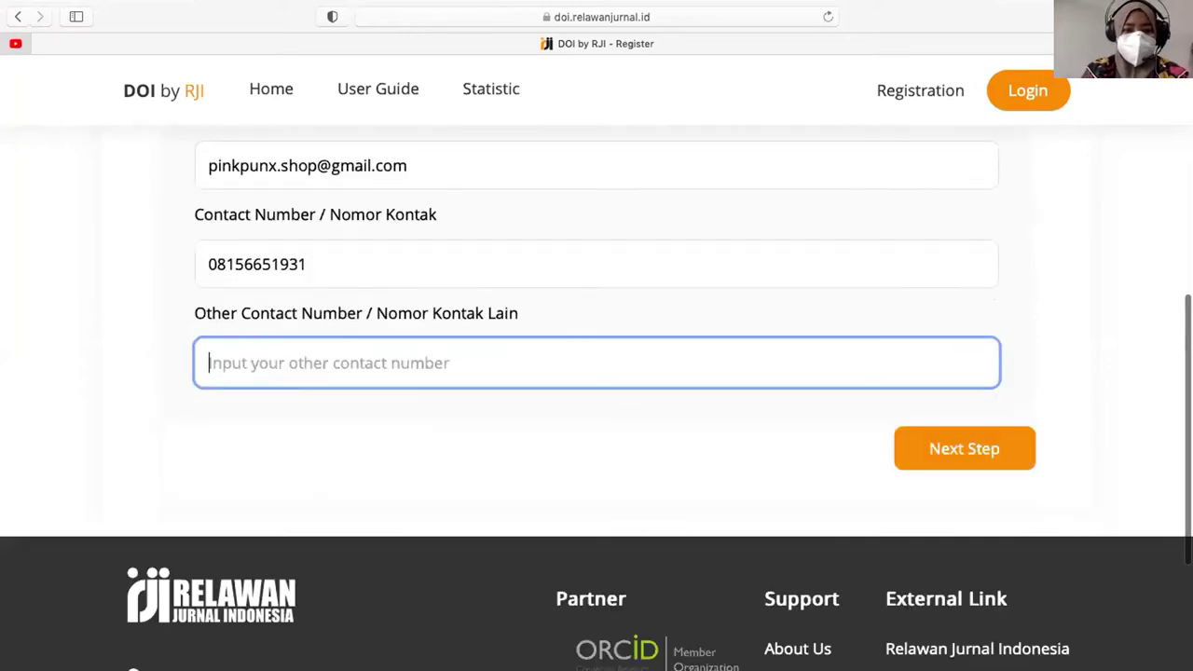
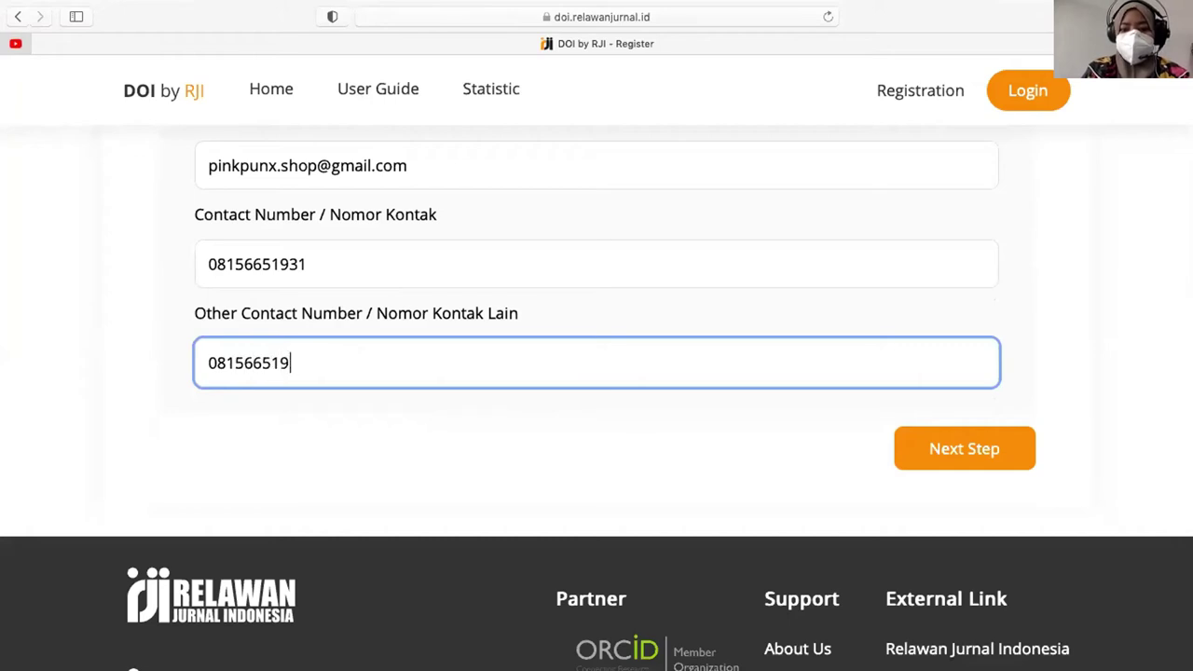
# - Advance to Institution Information, enter 'Universitas Kudus', and choose University as the type
pyautogui.click(961, 451)
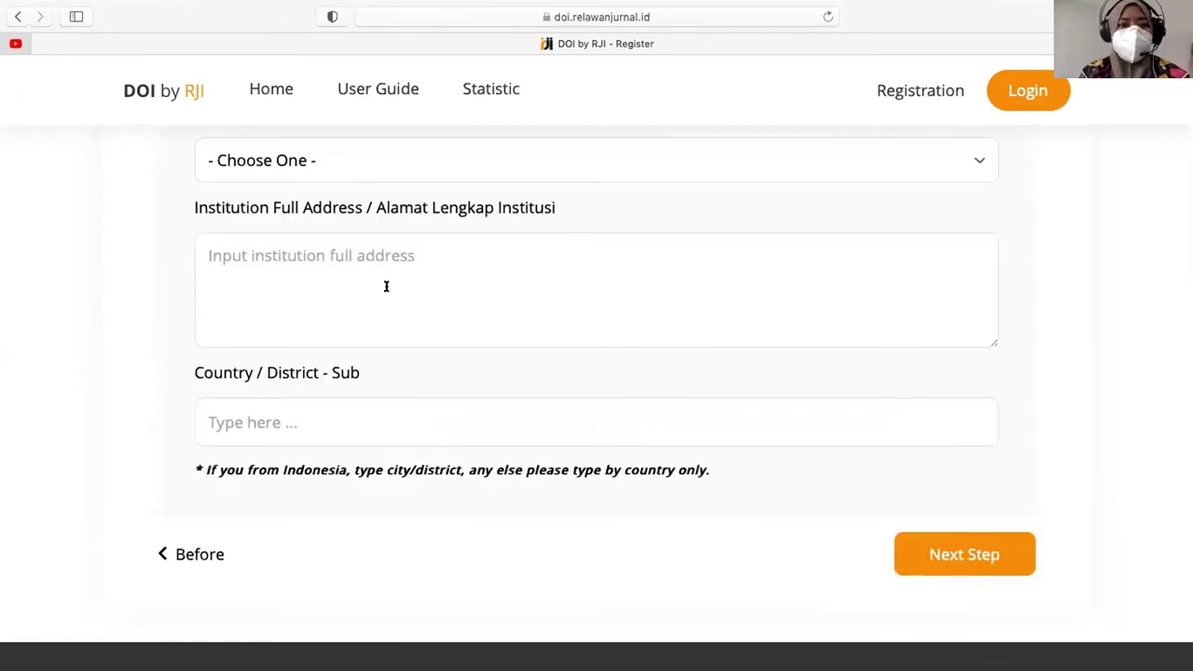
pyautogui.scroll(5, 391, 290)
pyautogui.click(303, 249)
pyautogui.write('Unive')
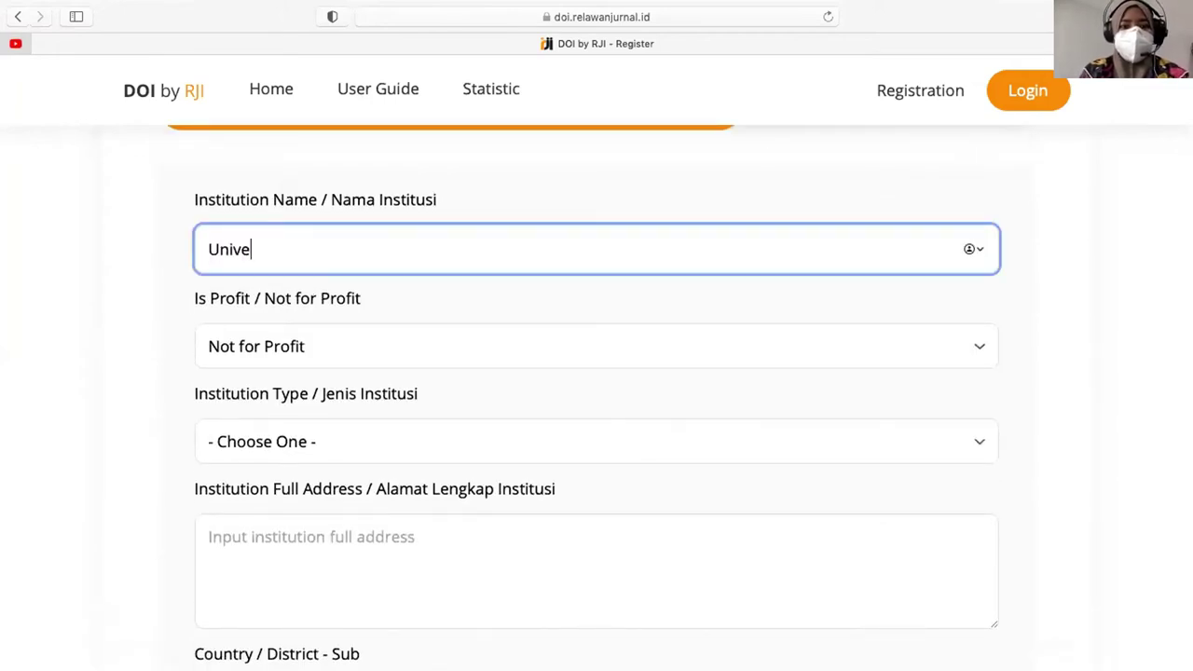
pyautogui.write('rsitas Kudus')
pyautogui.press('Tab')
pyautogui.press('Tab')
pyautogui.press('space')
pyautogui.press('u')
pyautogui.press('Return')
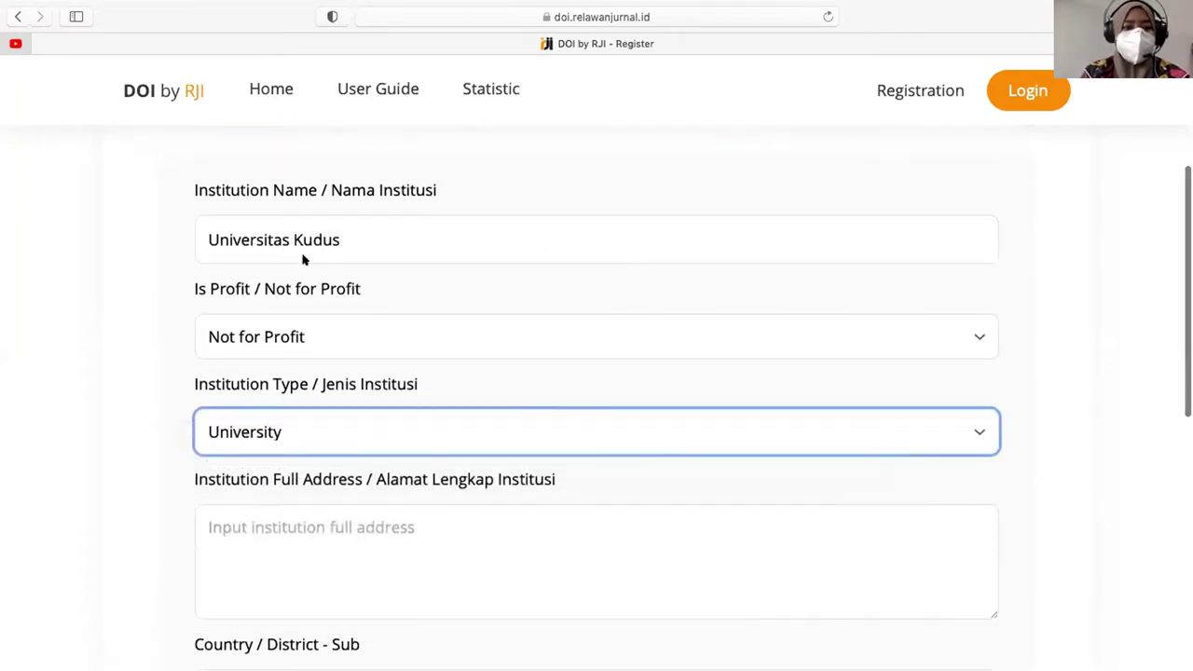
# - Enter the institution's street address and select Kec. Kota Kudus from the district suggestions
pyautogui.press('Tab')
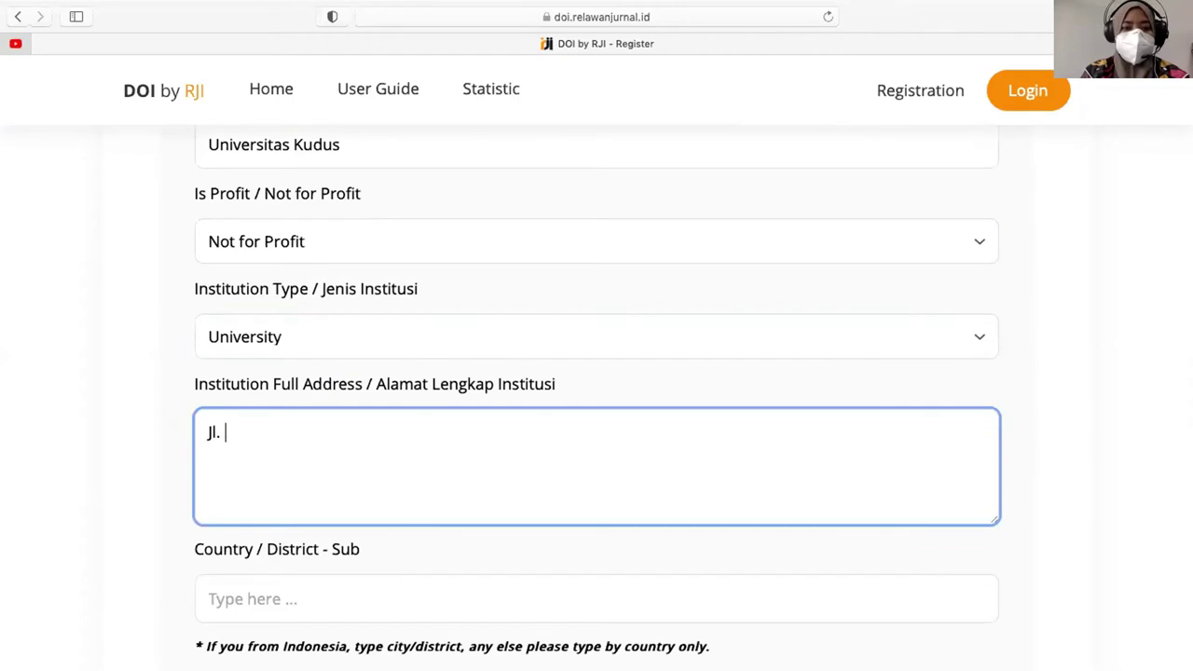
pyautogui.press('Tab')
pyautogui.write('kudus')
pyautogui.scroll(-5, 301, 258)
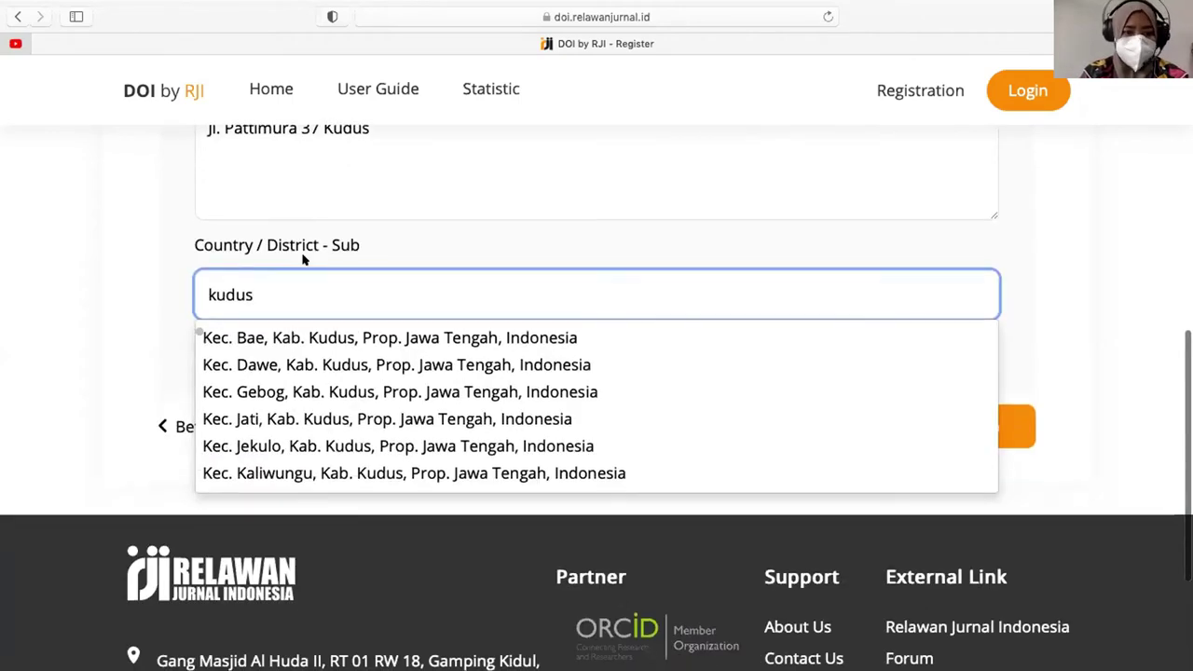
pyautogui.scroll(-2, 367, 419)
pyautogui.click(303, 470)
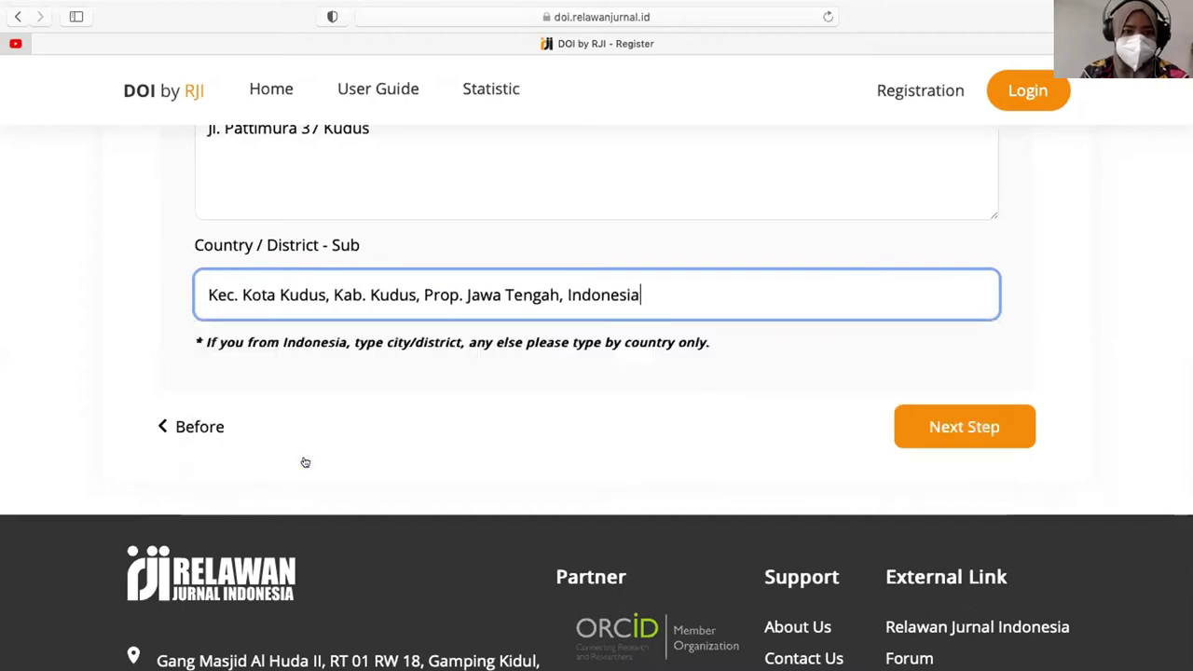
# - Advance to Annual Fee, set Anggota RJI with the suggested referring member, and submit Register
pyautogui.click(928, 424)
pyautogui.scroll(5, 604, 273)
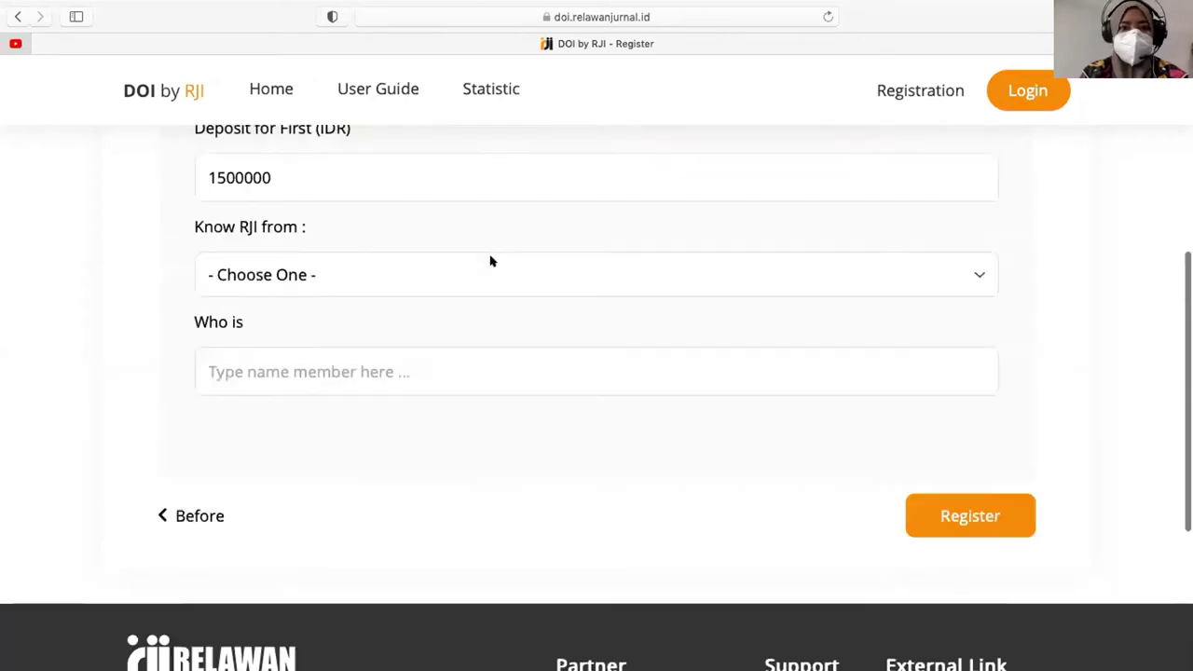
pyautogui.scroll(-1, 245, 485)
pyautogui.click(274, 437)
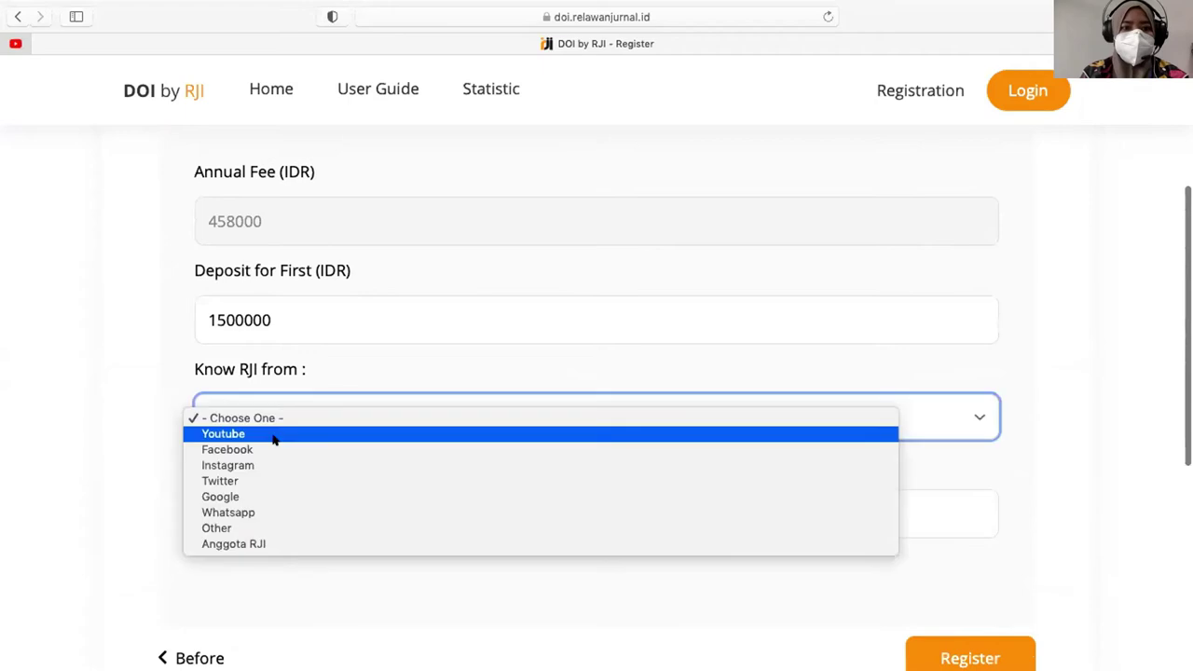
pyautogui.click(255, 545)
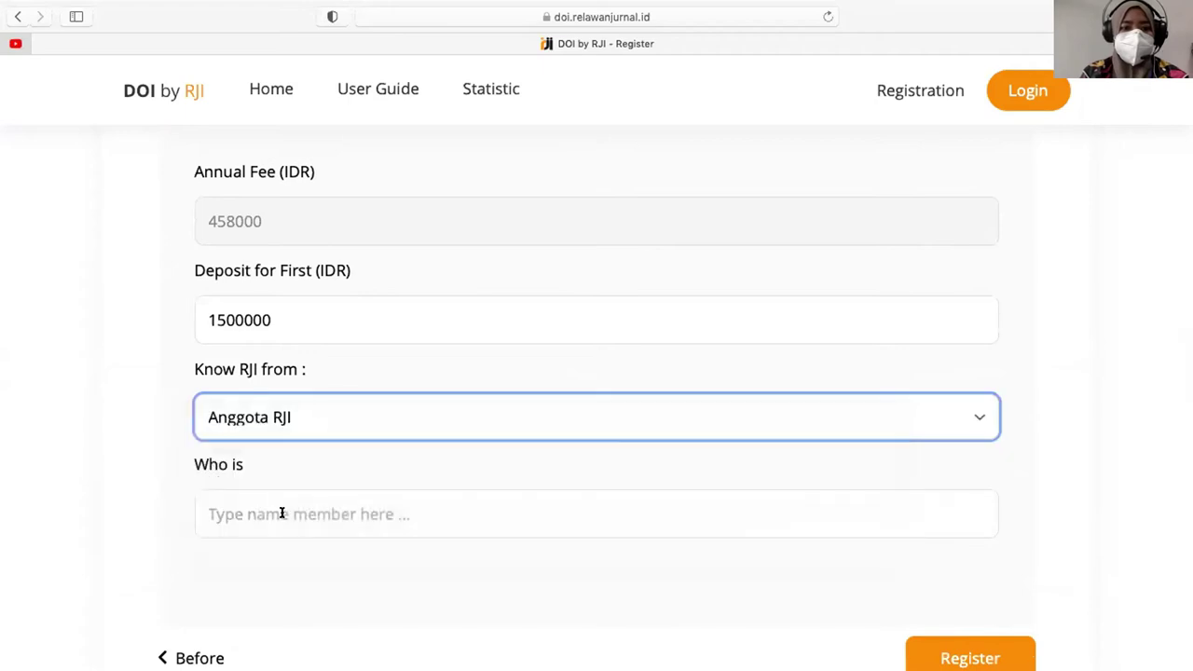
pyautogui.click(281, 512)
pyautogui.write('Andri')
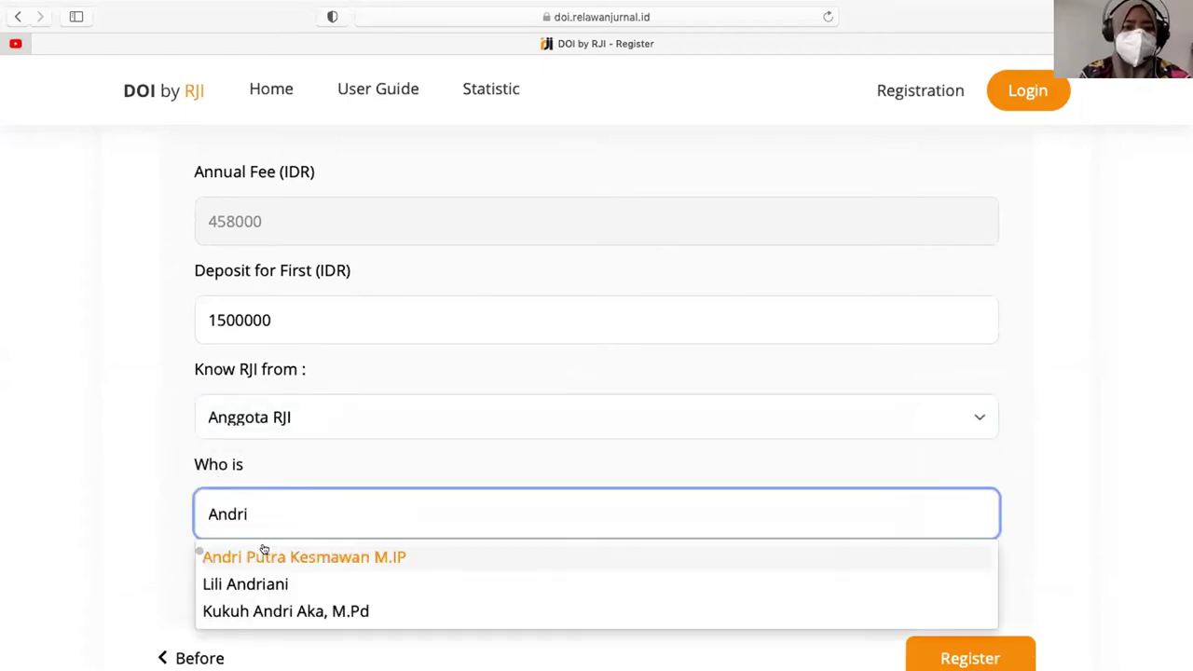
pyautogui.click(262, 556)
pyautogui.scroll(-3, 558, 423)
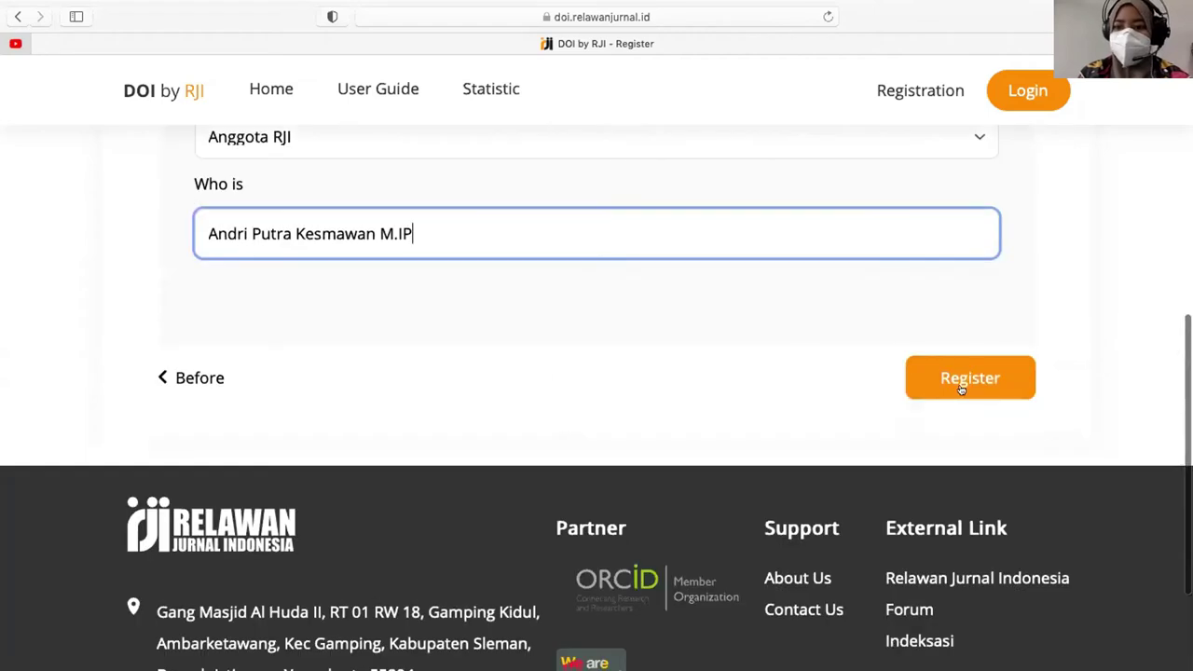
pyautogui.click(966, 388)
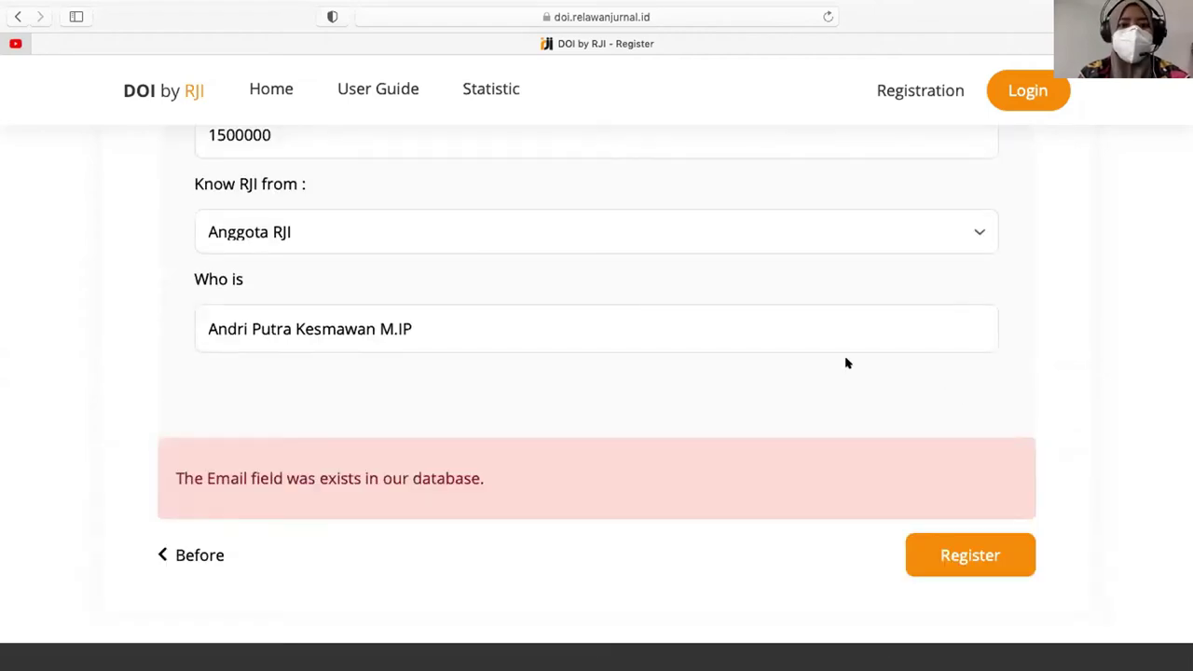
pyautogui.scroll(2, 846, 364)
# - Load gmail.com in a new browser tab
pyautogui.press('super+t')
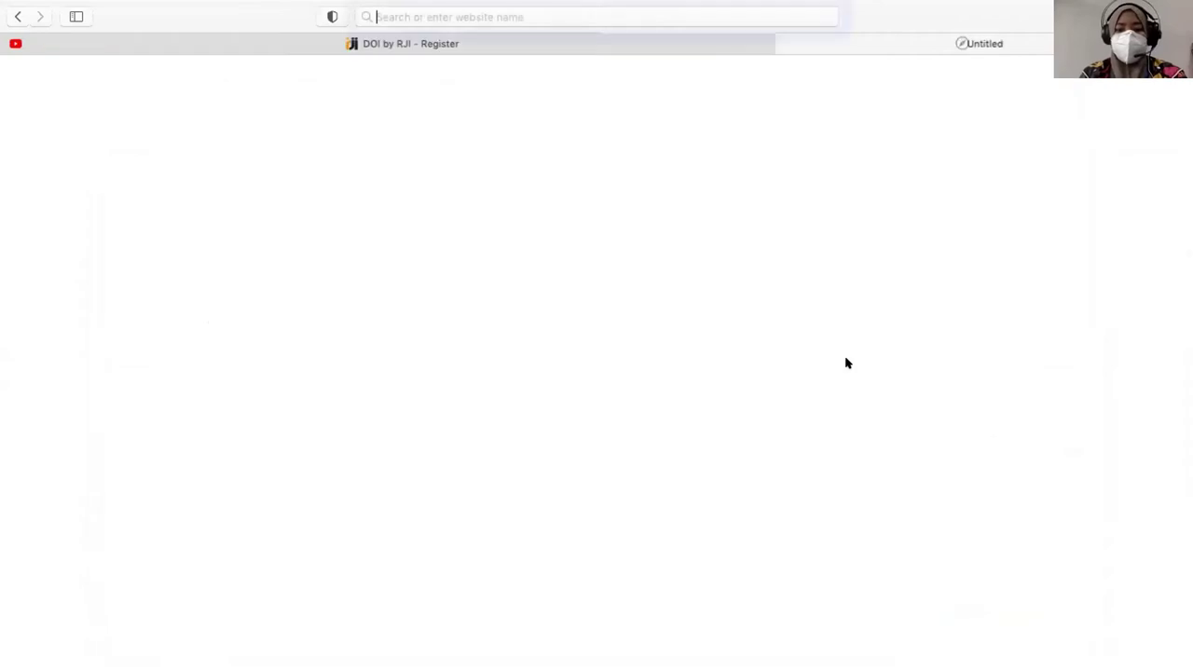
pyautogui.write('gam')
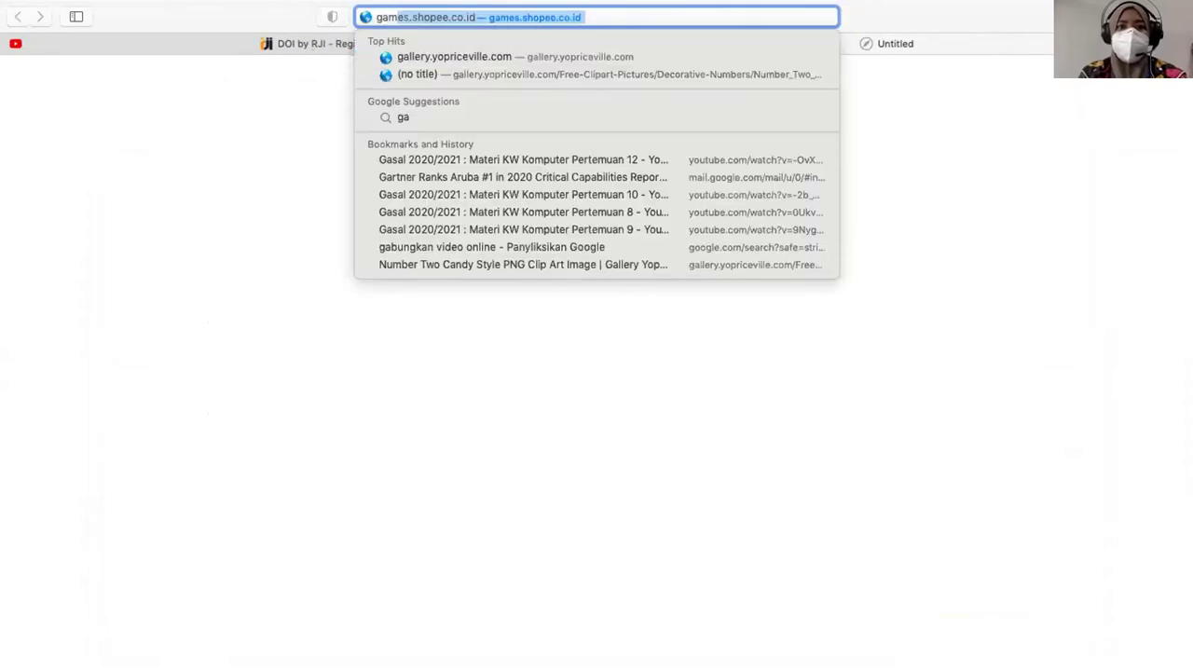
pyautogui.press('BackSpace')
pyautogui.press('BackSpace')
pyautogui.press('BackSpace')
pyautogui.write('mail.com')
pyautogui.press('Return')
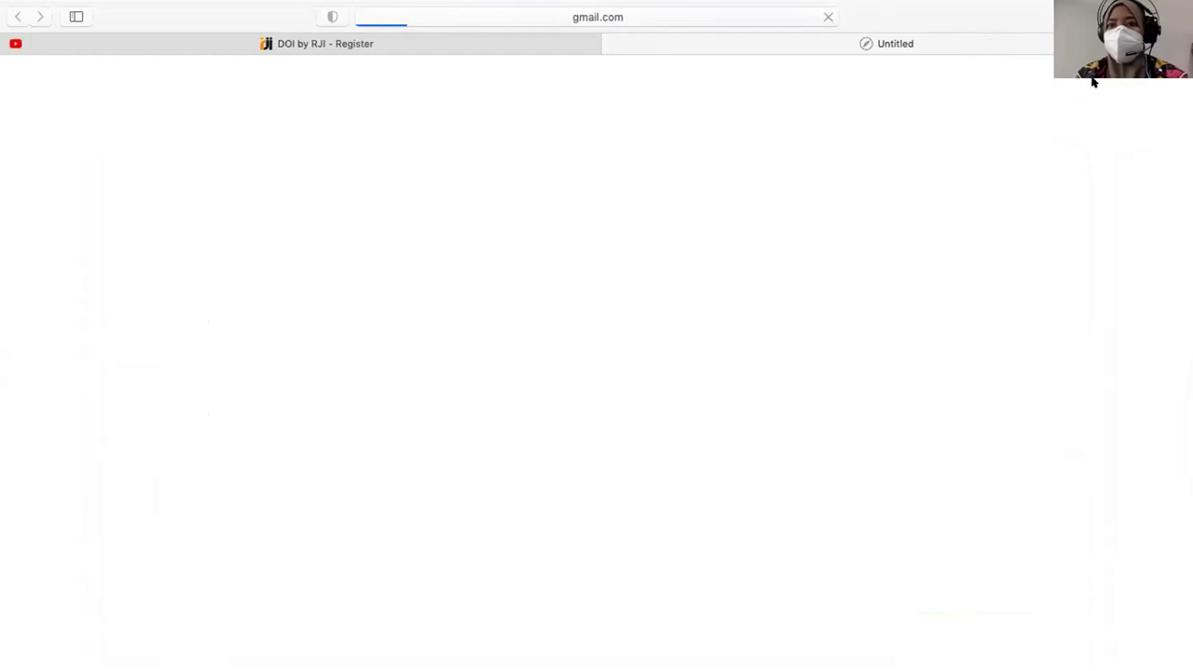
# - Switch to the other Gmail account, open Account Register Verification, and follow its activation link
pyautogui.moveTo(872, 5)
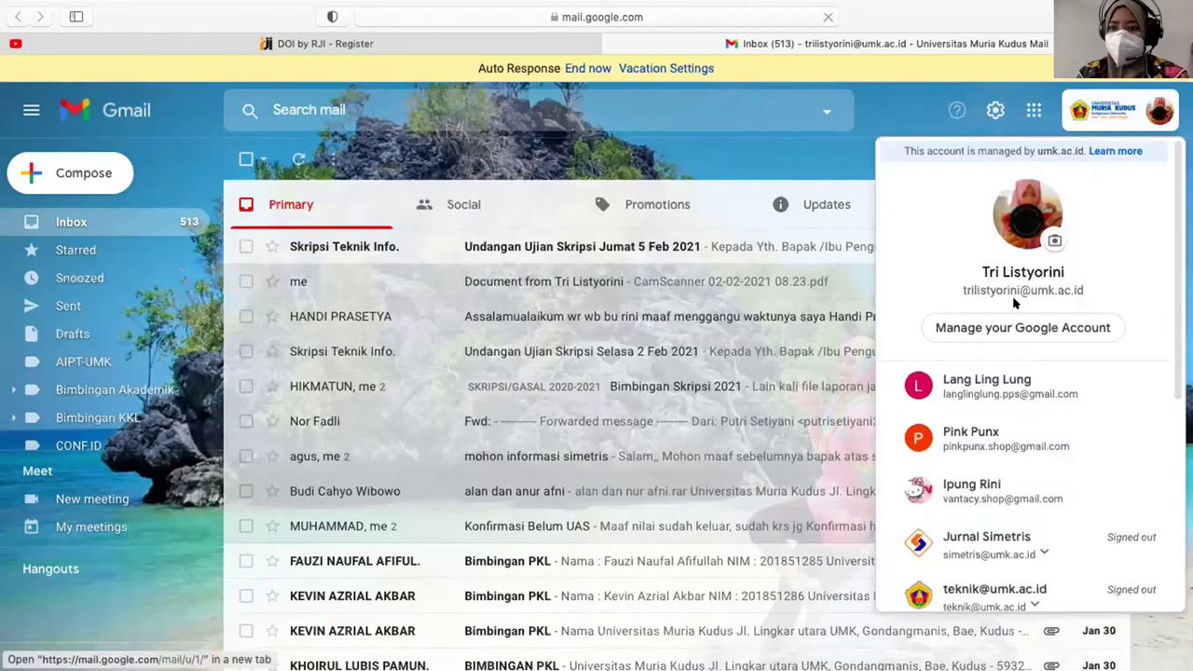
pyautogui.scroll(-2, 1011, 295)
pyautogui.click(1011, 295)
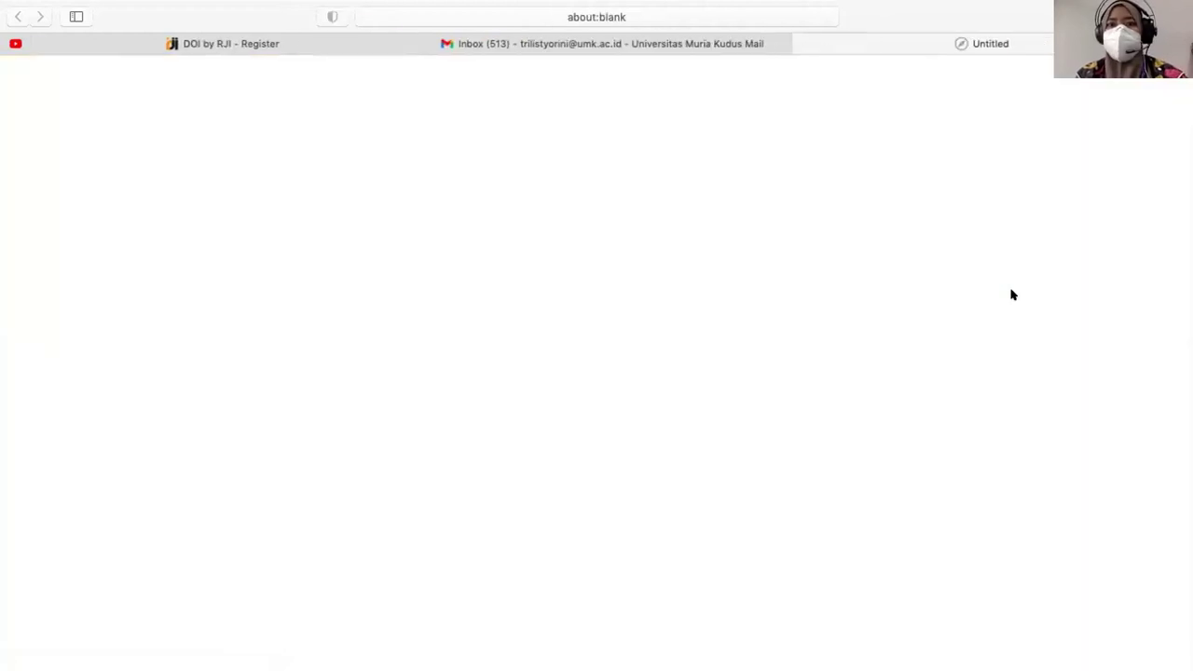
pyautogui.moveTo(735, 39)
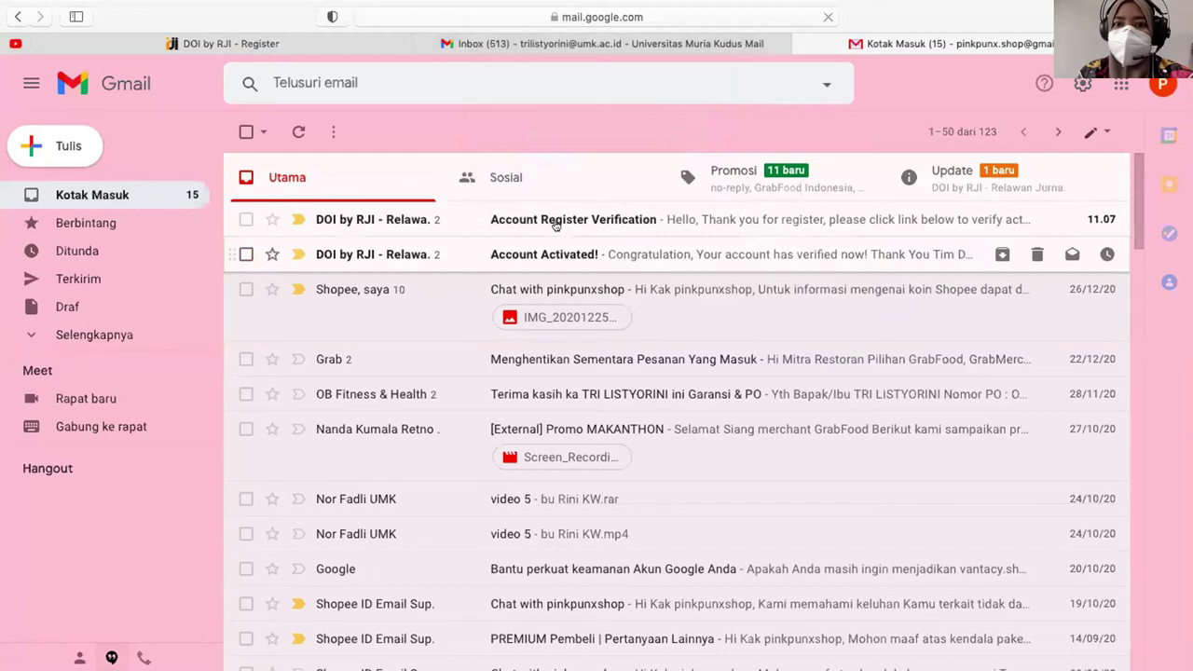
pyautogui.click(554, 220)
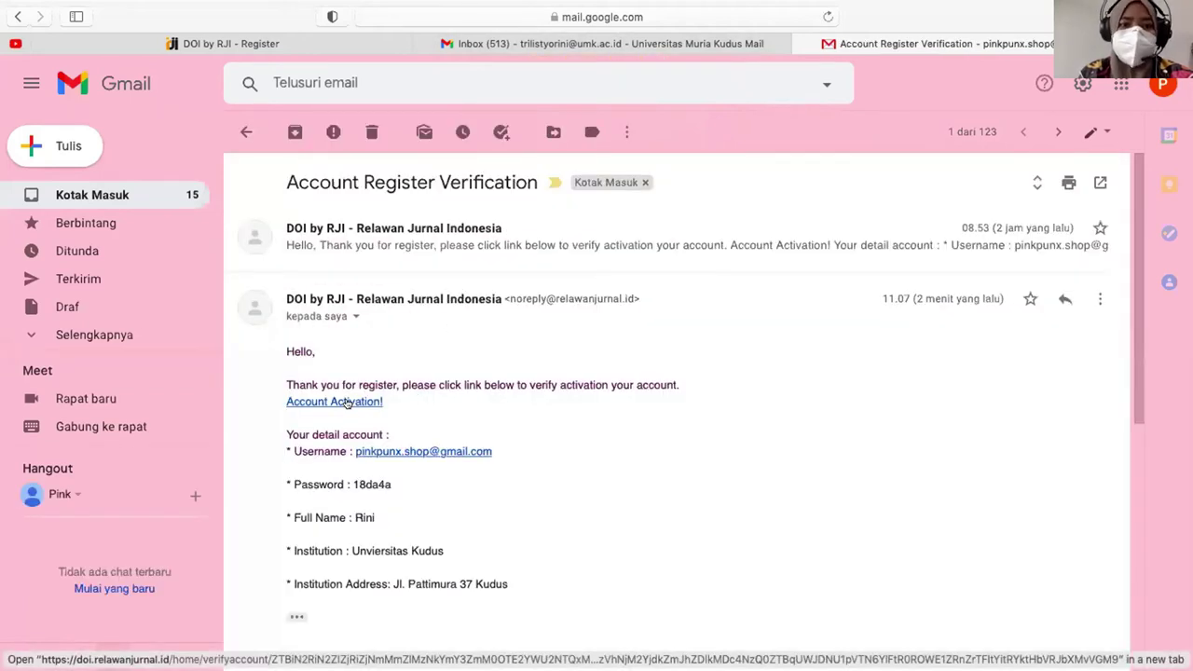
pyautogui.click(347, 403)
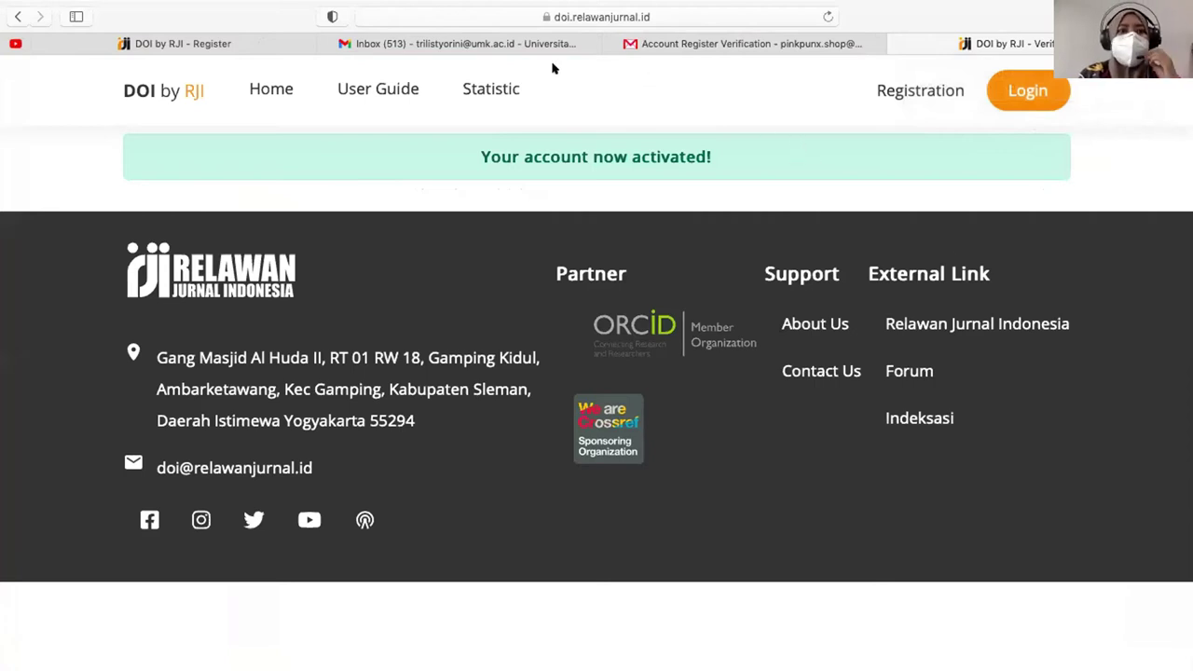
# - Check the Register tab's fee and deposit, then return via the activation page to the verification email
pyautogui.click(291, 48)
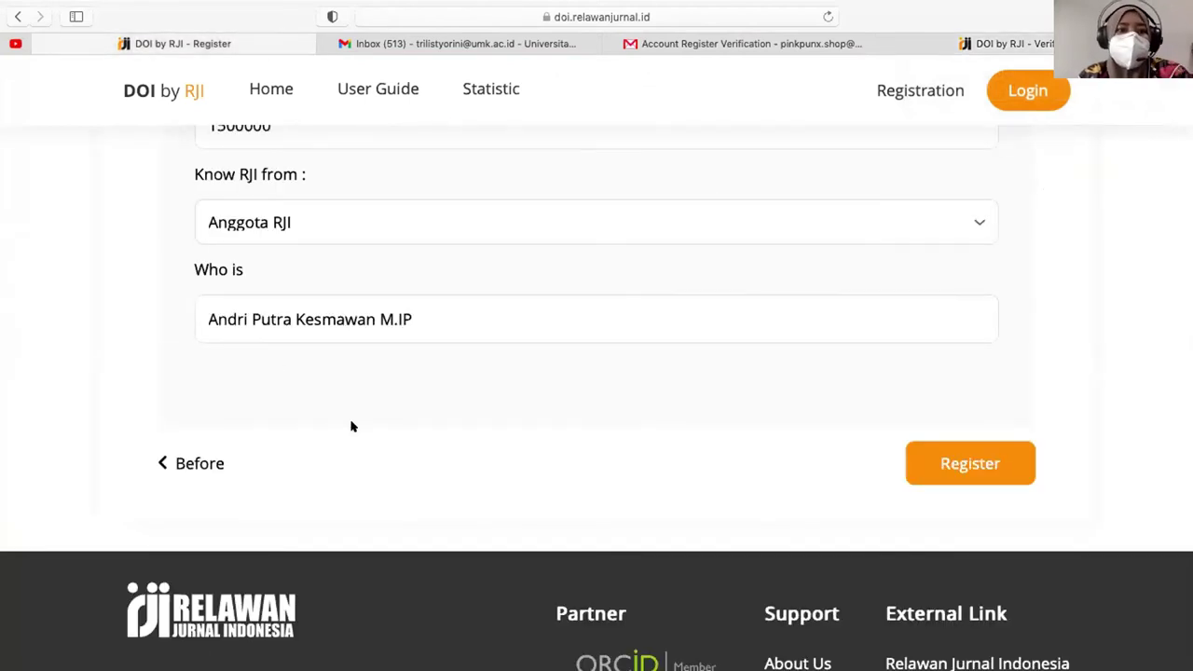
pyautogui.scroll(5, 351, 426)
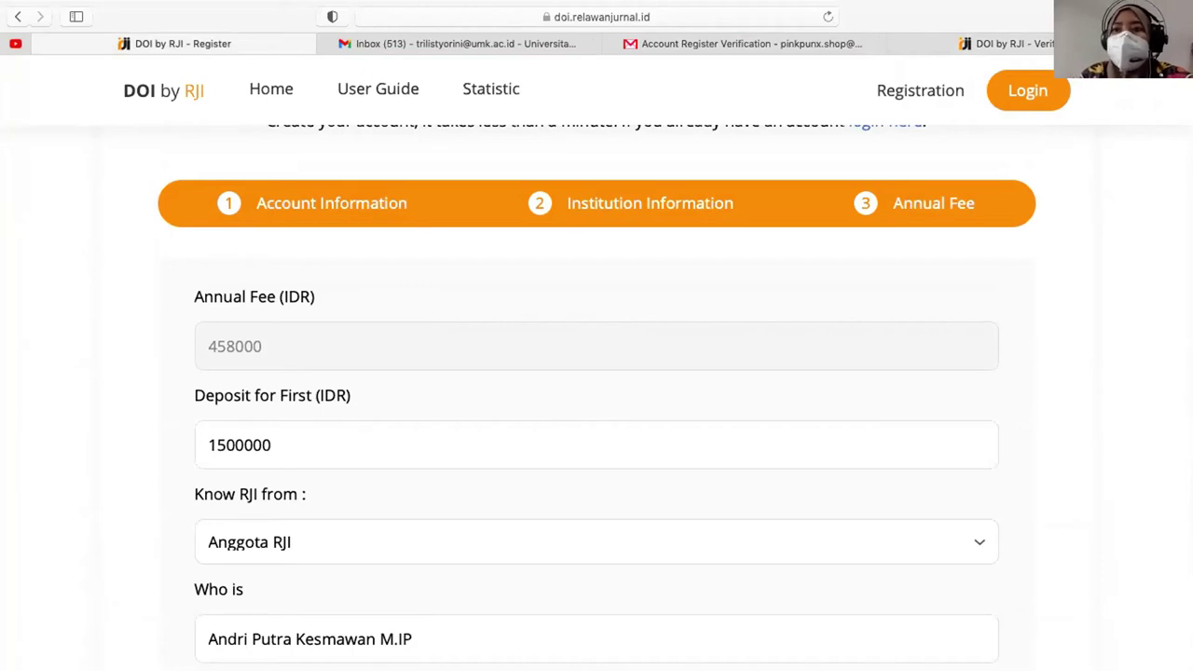
pyautogui.click(1006, 43)
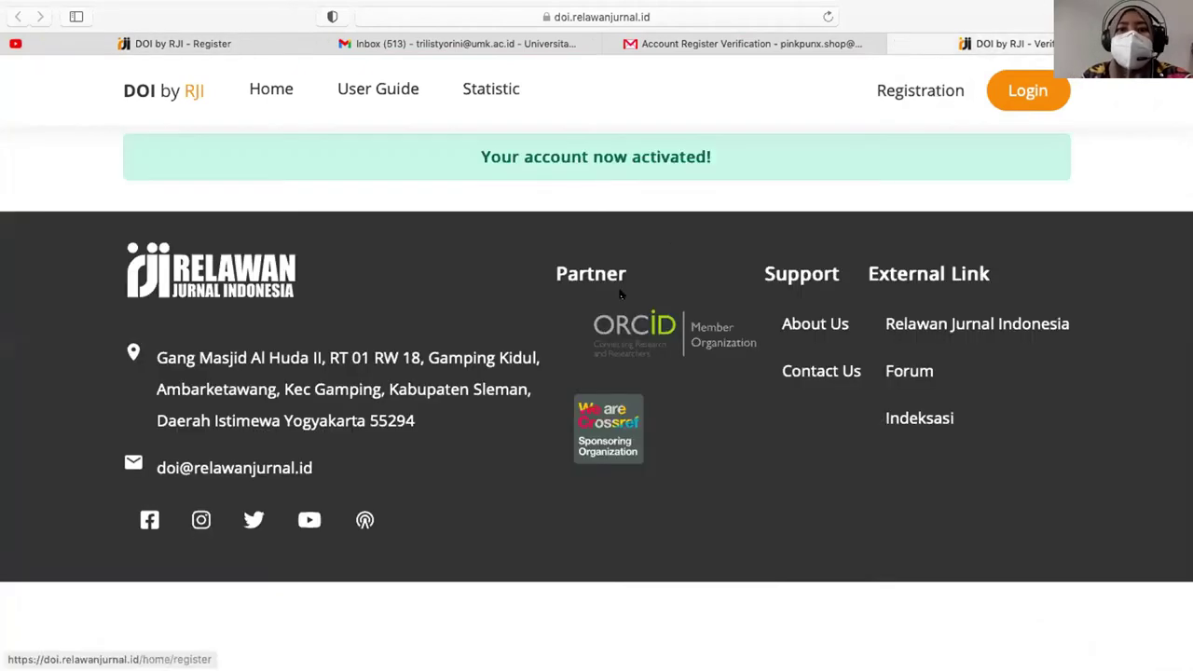
pyautogui.click(799, 39)
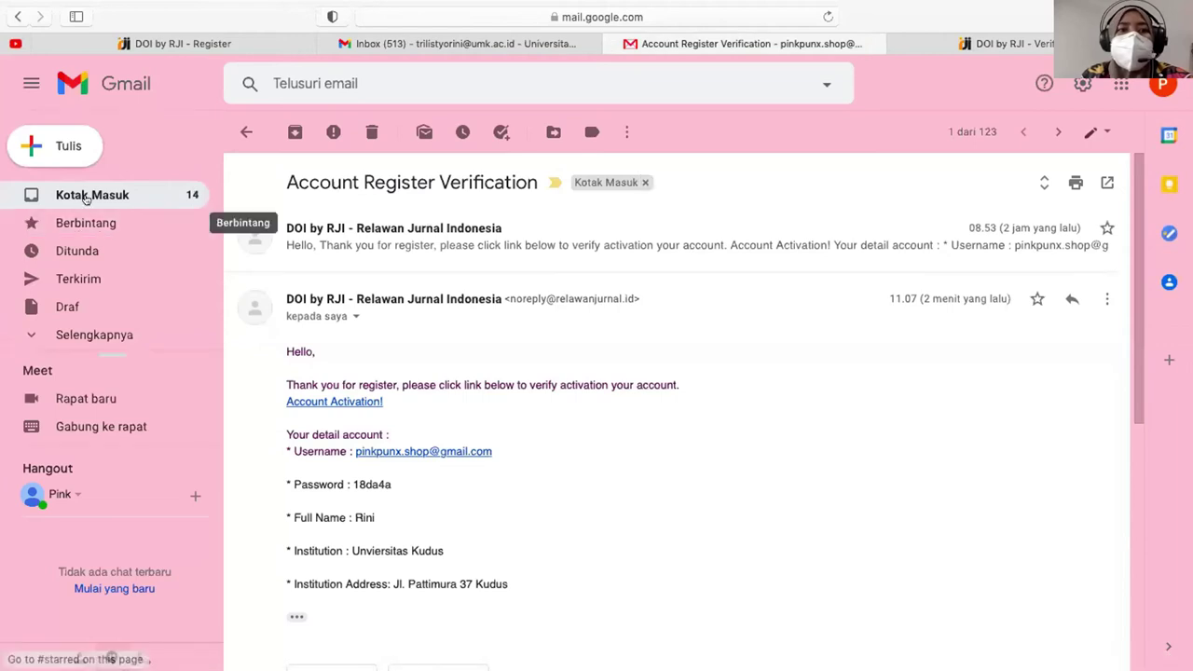
# - Reopen the Account Register Verification email, select the account password, and go back to the DOI by RJI tab
pyautogui.click(92, 194)
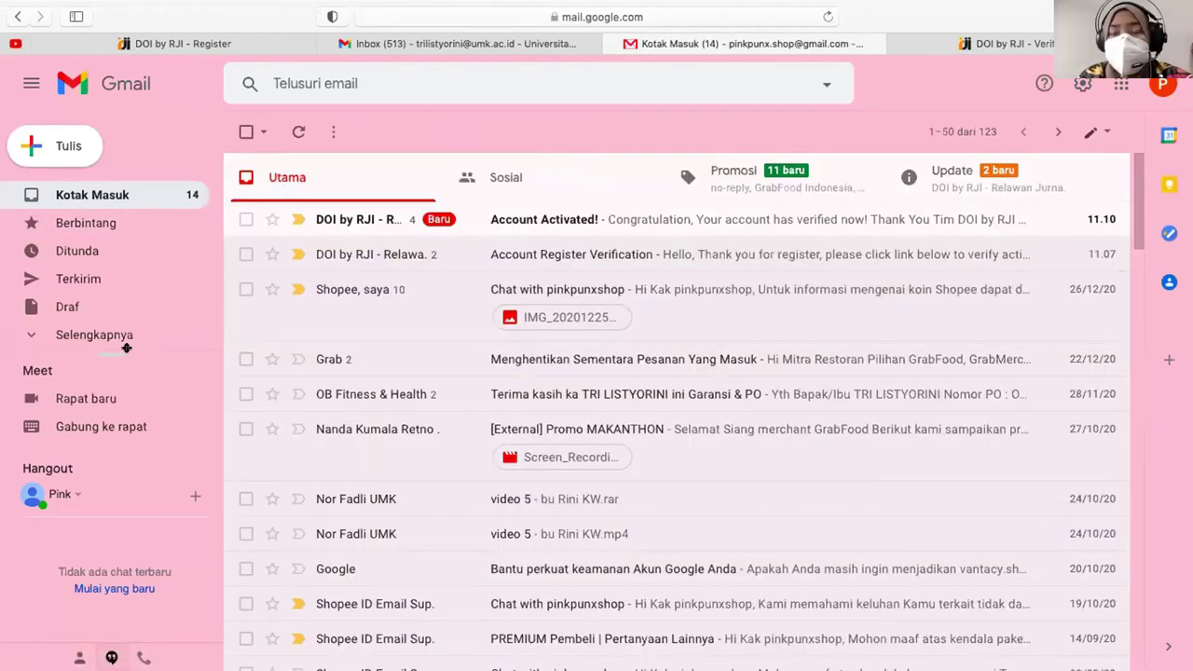
pyautogui.click(965, 177)
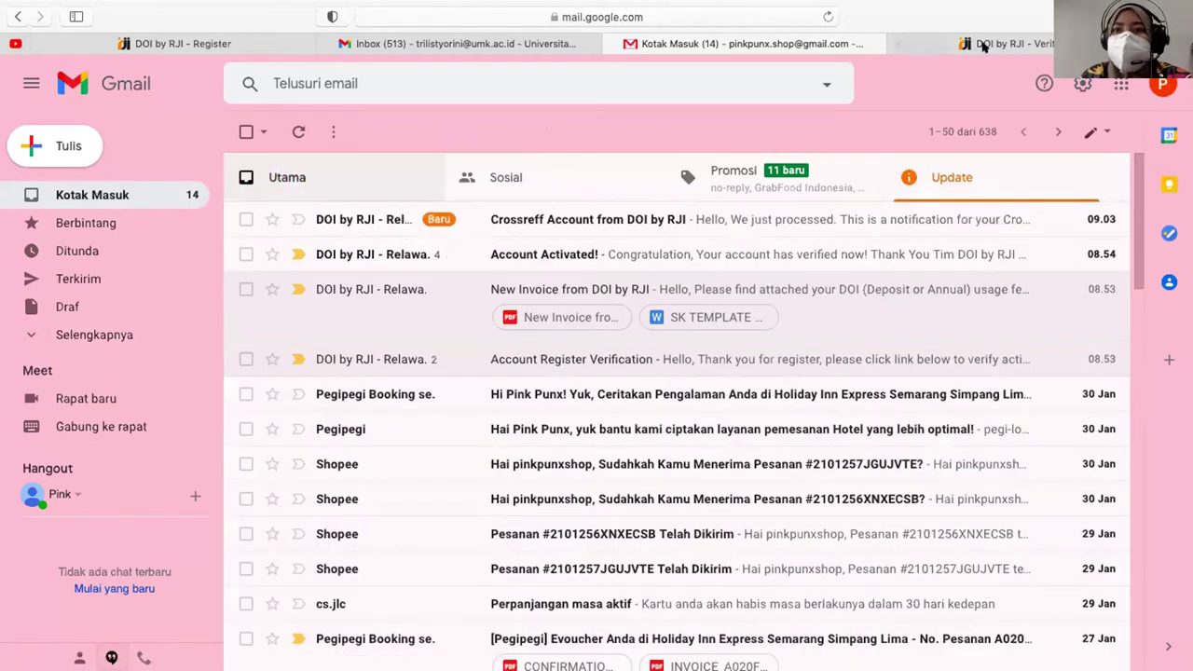
pyautogui.press('super+bracketleft')
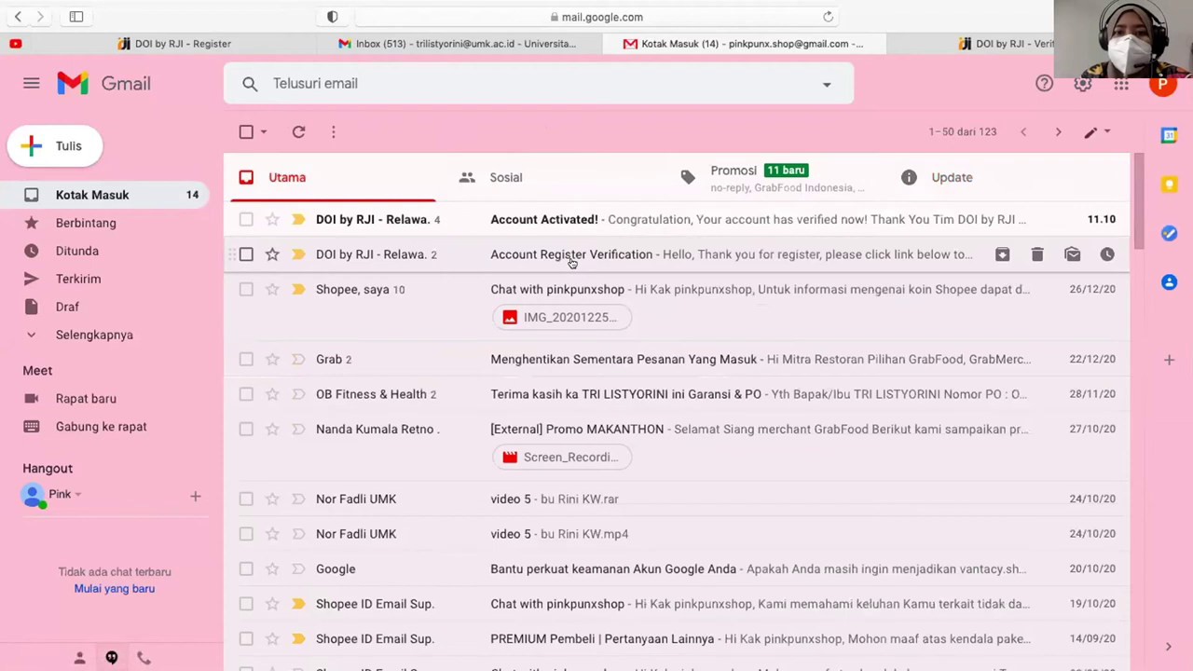
pyautogui.click(572, 262)
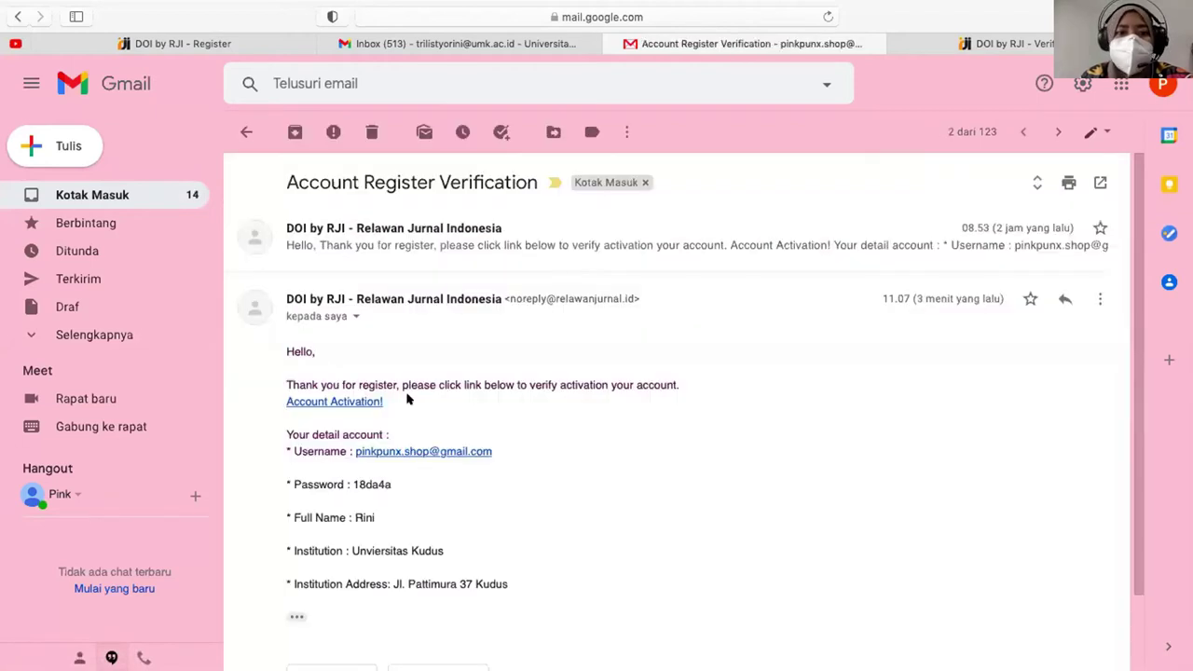
pyautogui.doubleClick(372, 483)
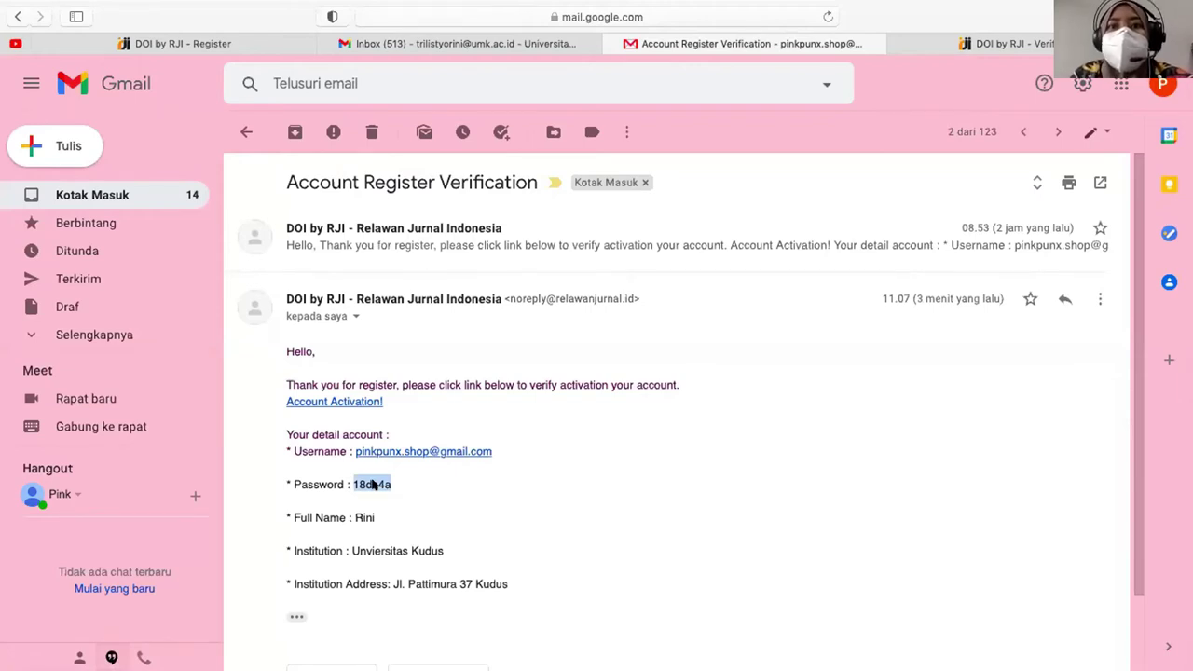
pyautogui.click(894, 44)
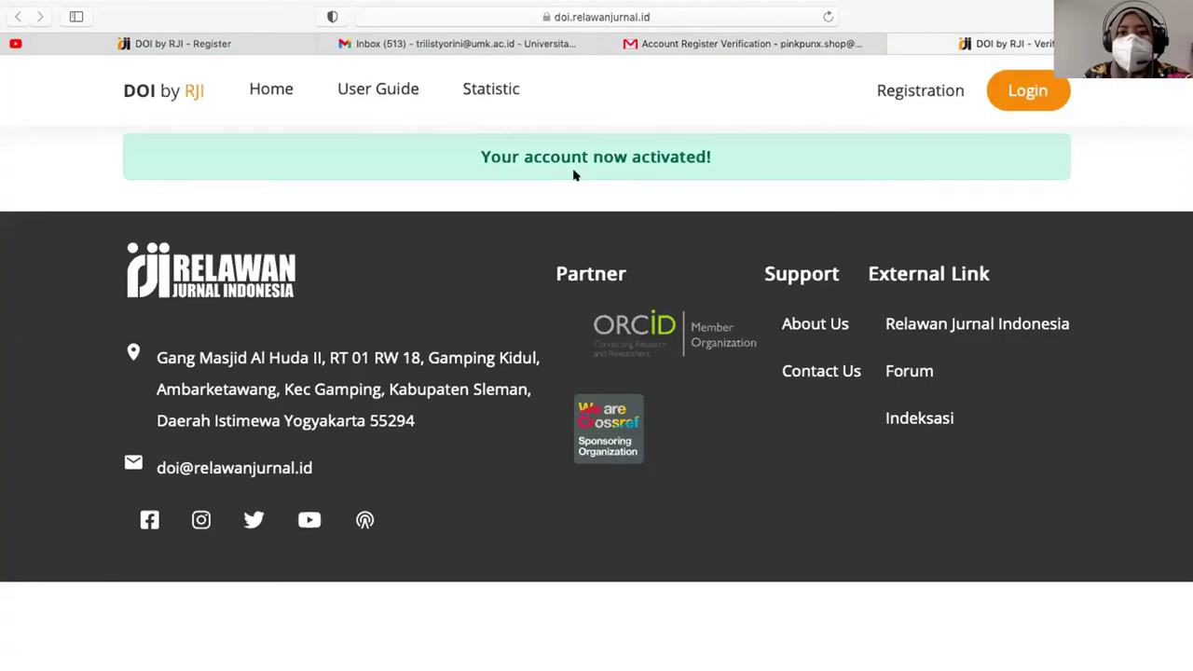
# - Log into DOI by RJI with the saved account email and password, then return to the upload confirmation page
pyautogui.click(1029, 90)
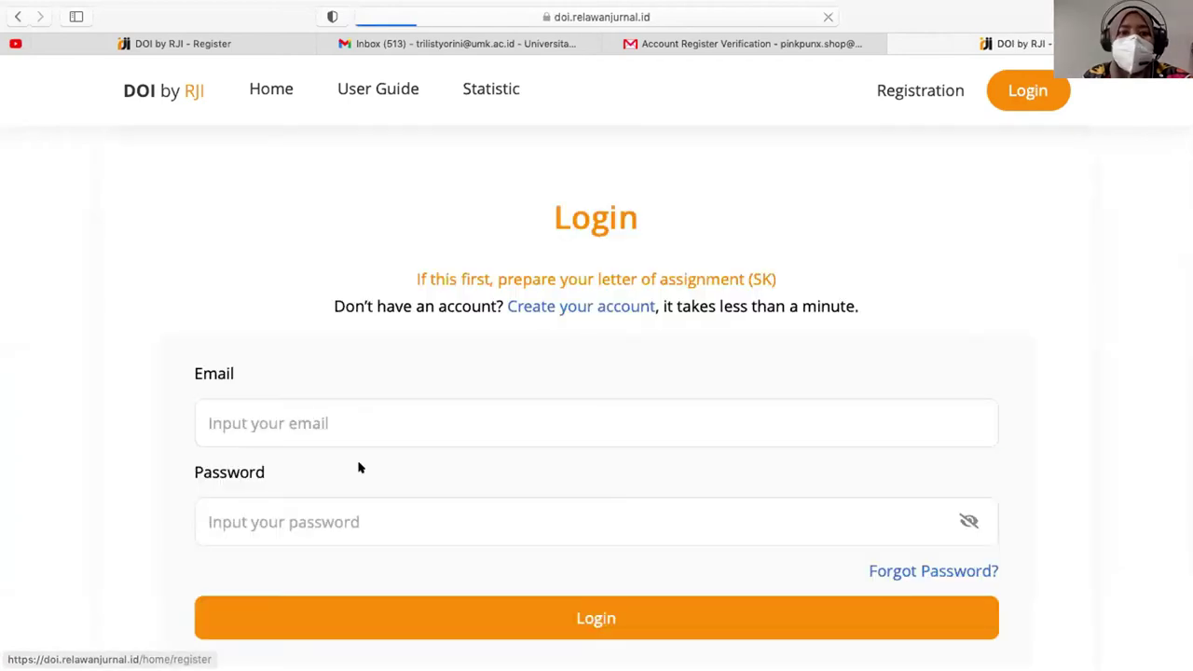
pyautogui.click(351, 431)
pyautogui.write('pink')
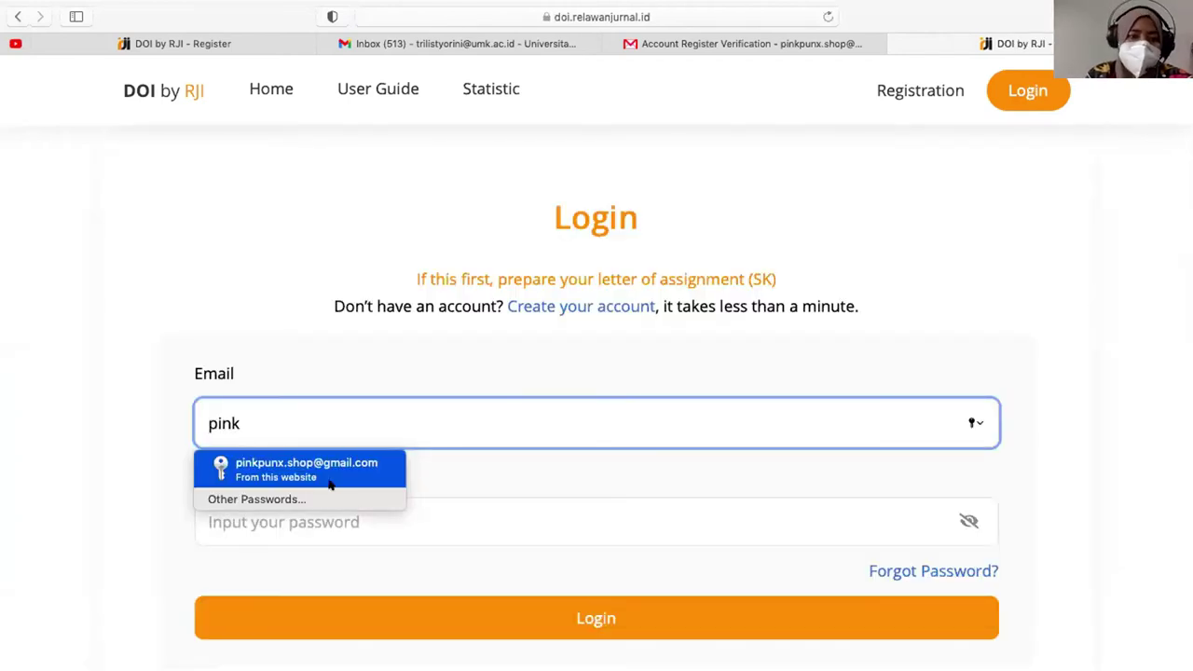
pyautogui.click(226, 519)
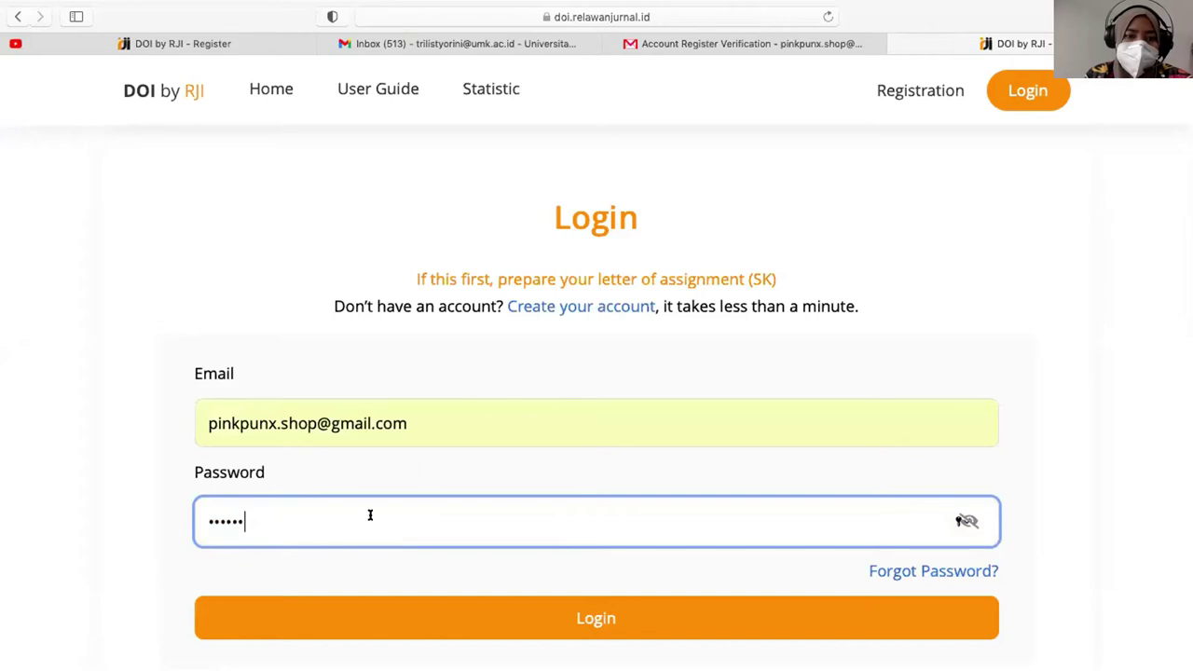
pyautogui.click(573, 615)
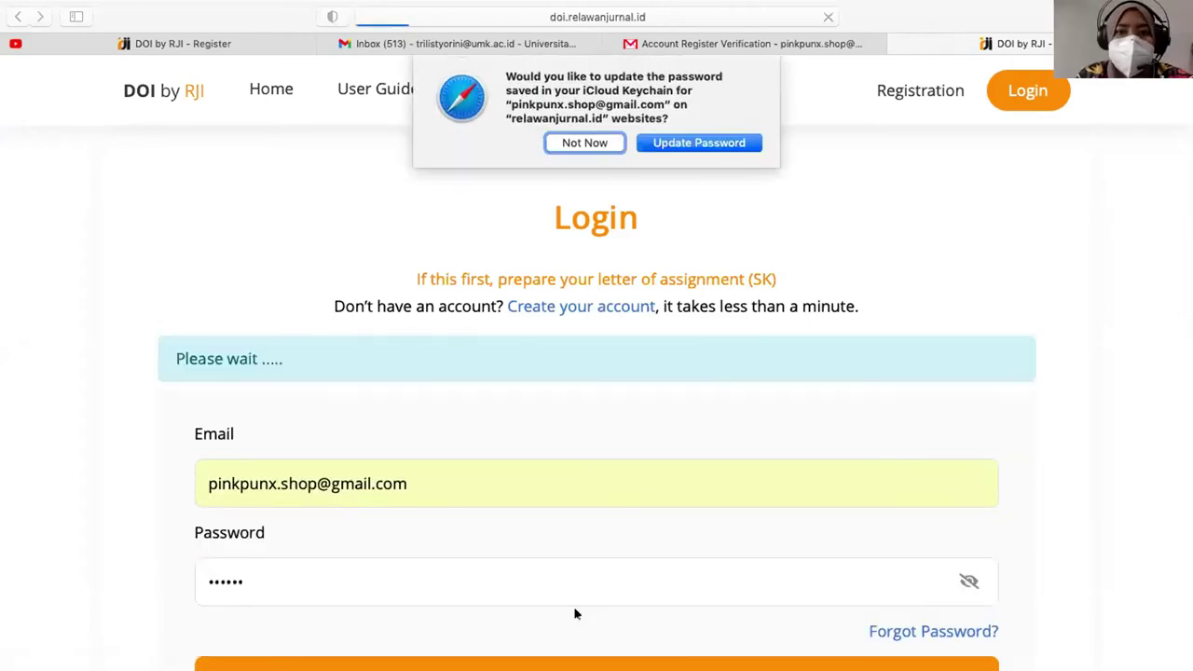
pyautogui.click(585, 142)
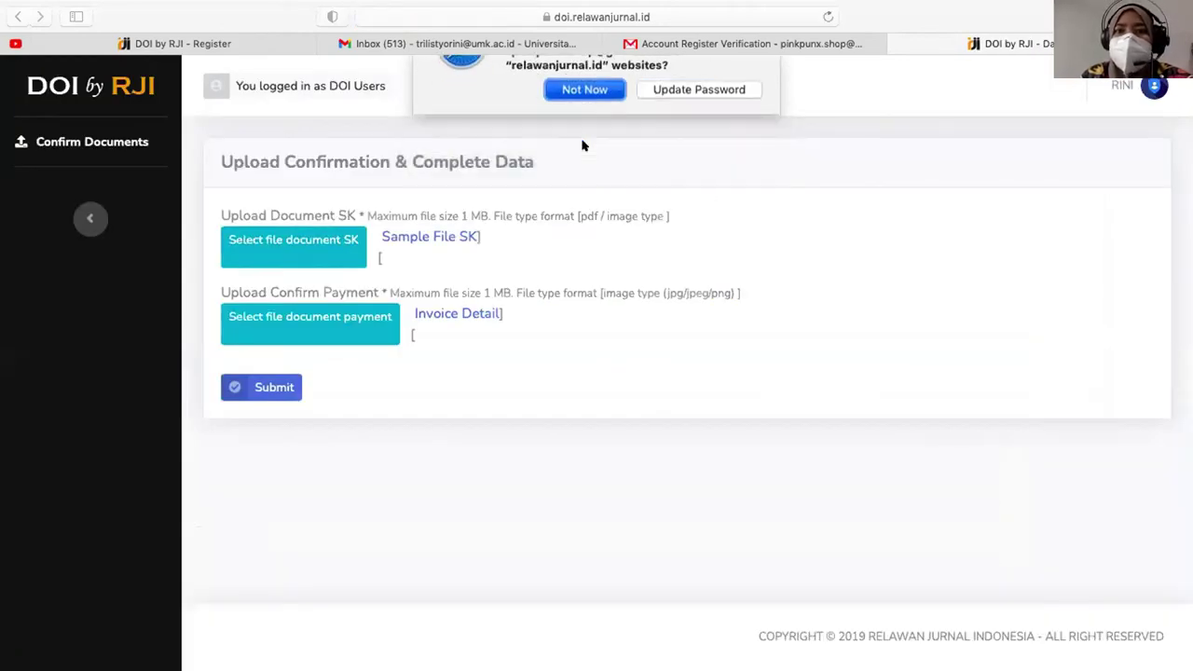
pyautogui.click(722, 43)
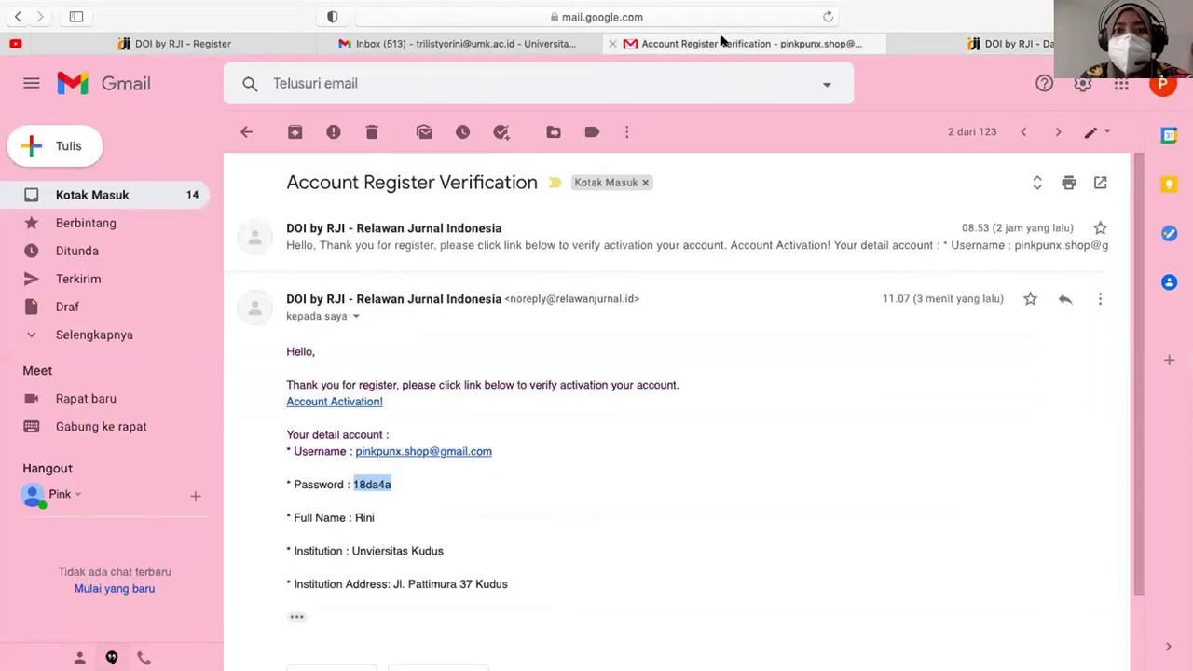
pyautogui.click(992, 43)
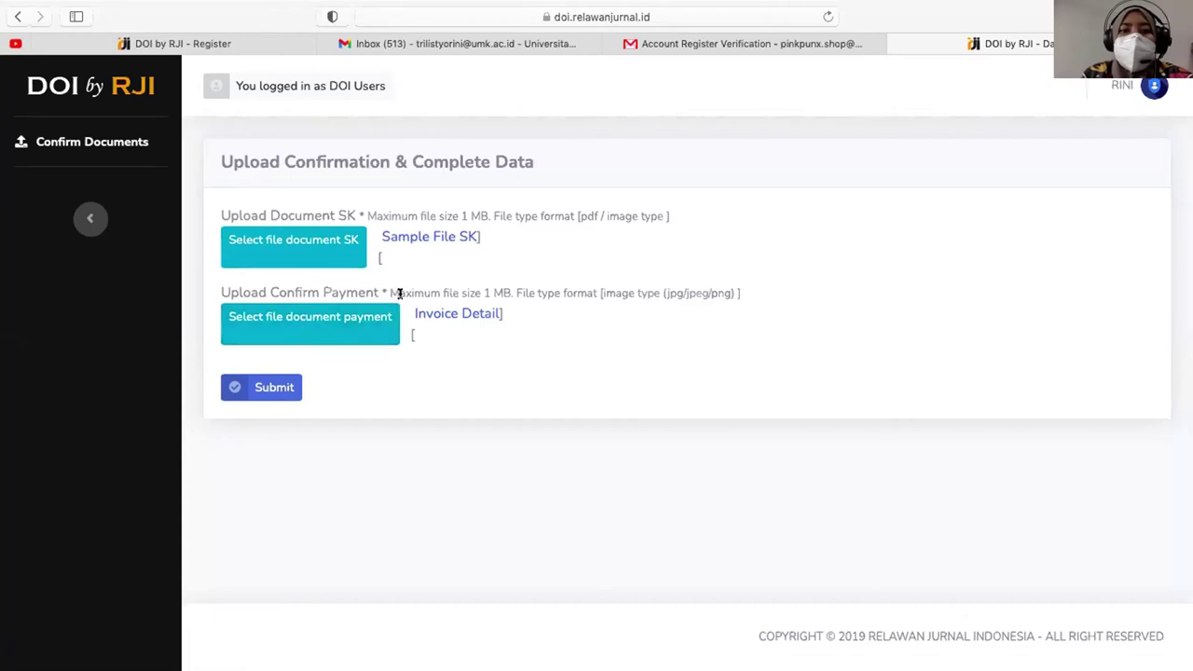
# - Attach CamScanner 02-02-2021 08.23.pdf as the SK document and Fanvah.jpg as the payment proof
pyautogui.doubleClick(691, 292)
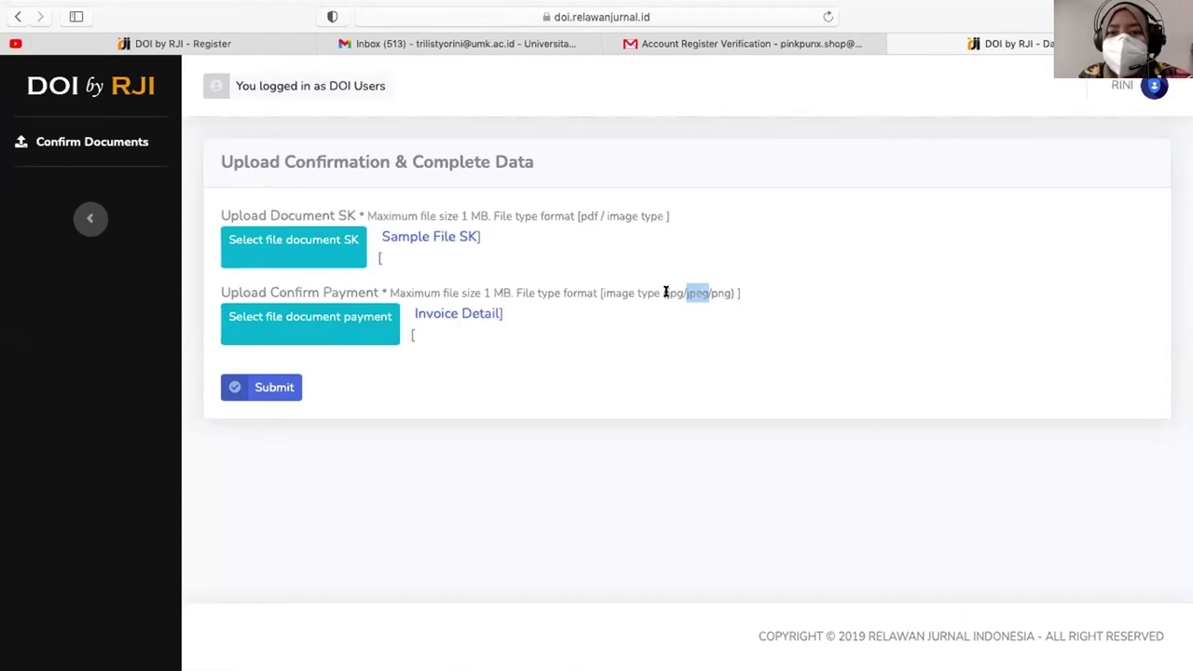
pyautogui.moveTo(662, 292); pyautogui.dragTo(723, 292)
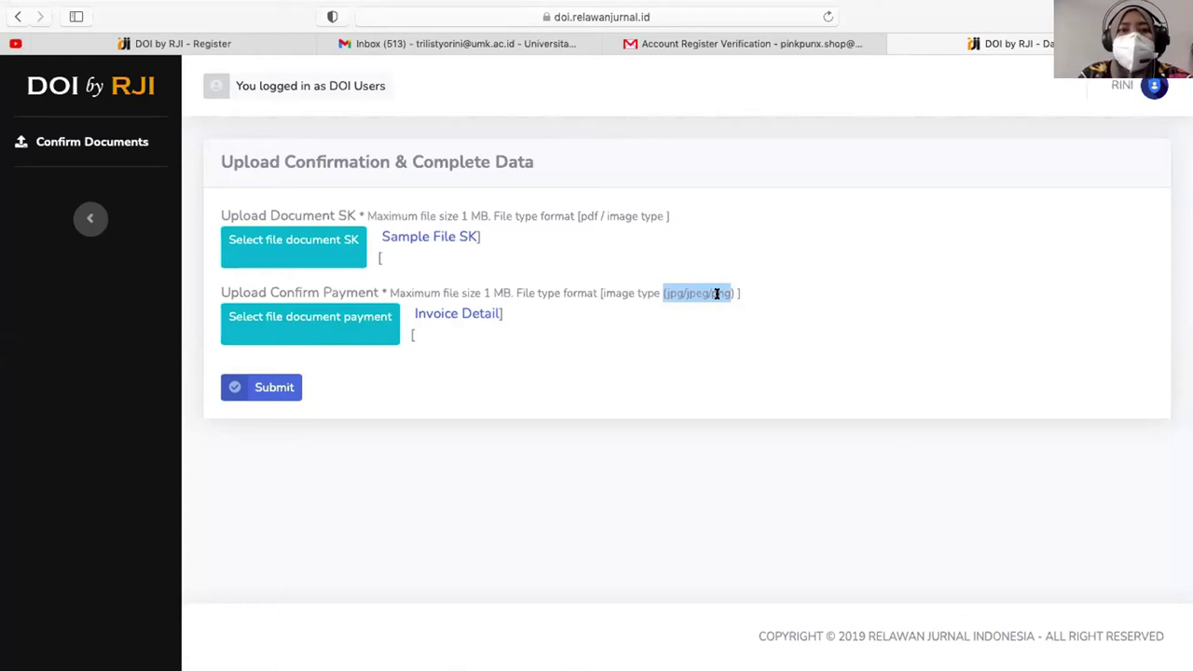
pyautogui.doubleClick(585, 214)
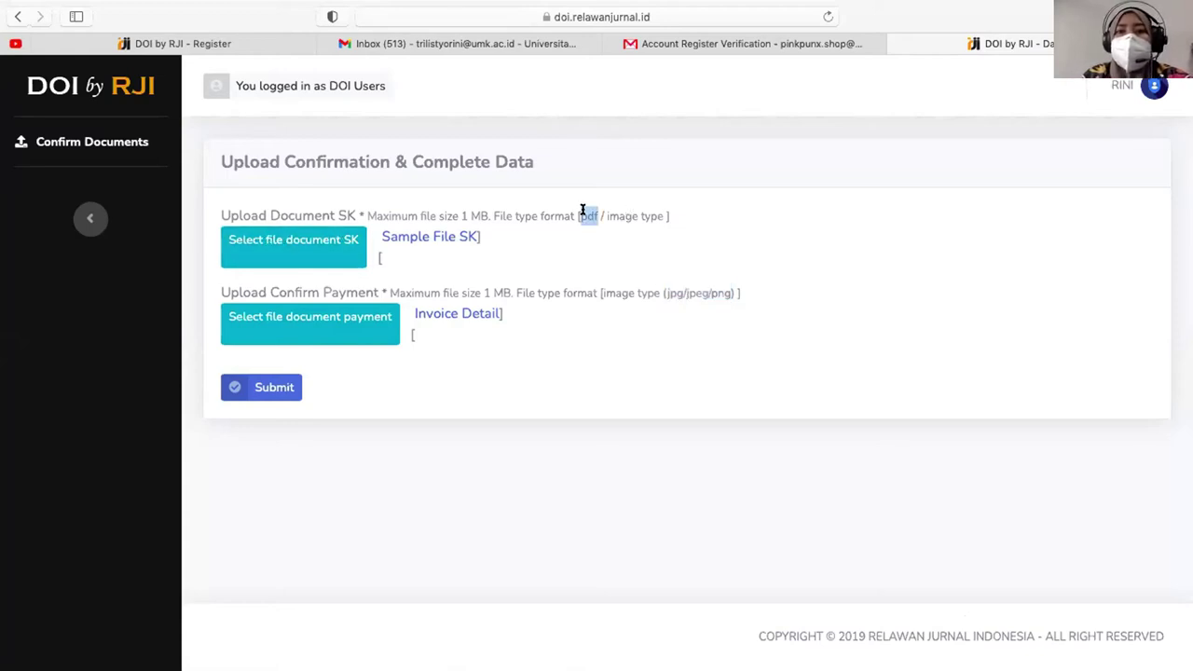
pyautogui.doubleClick(714, 293)
pyautogui.doubleClick(691, 293)
pyautogui.doubleClick(671, 293)
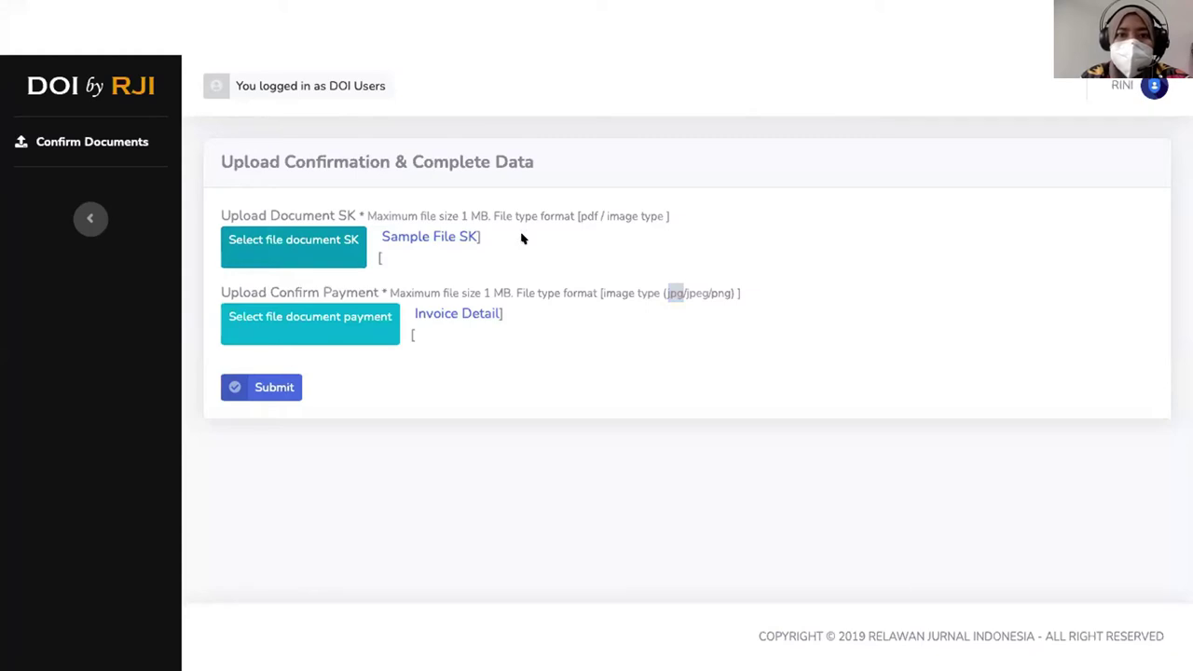
pyautogui.press('Return')
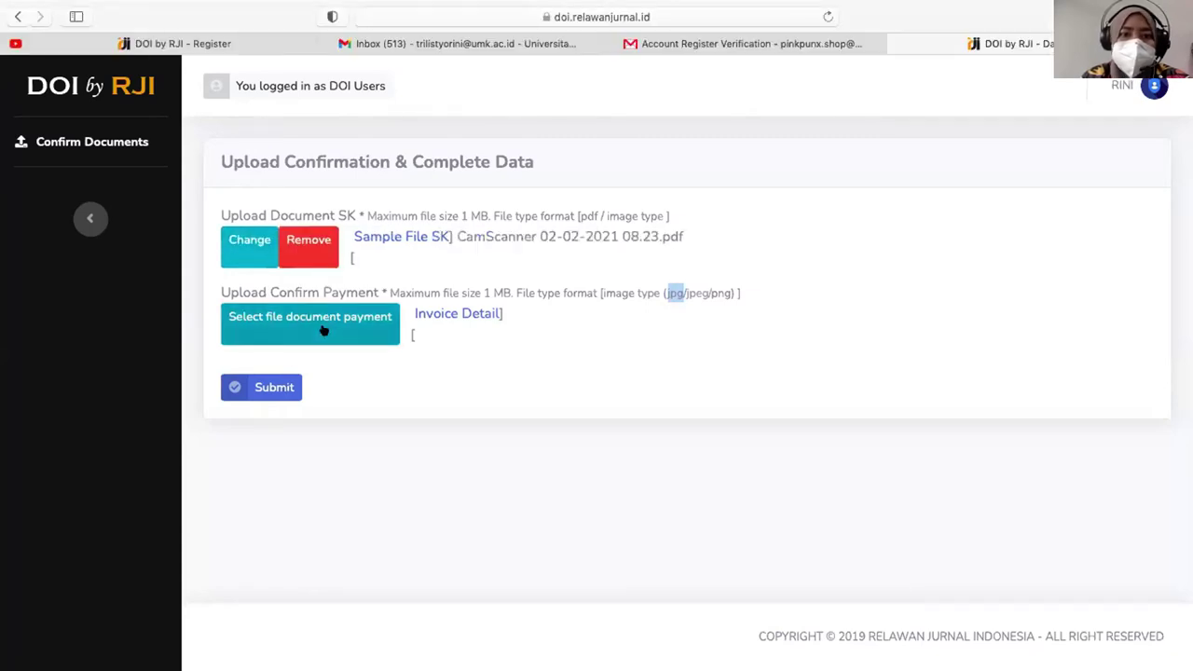
pyautogui.click(322, 330)
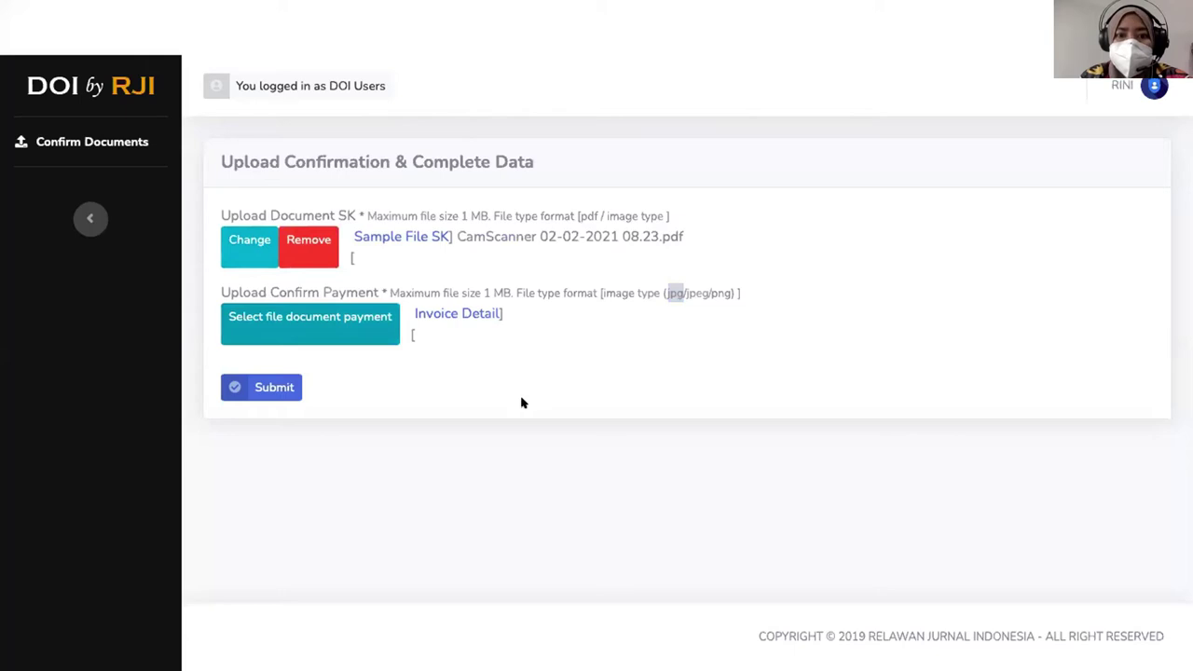
pyautogui.press('Return')
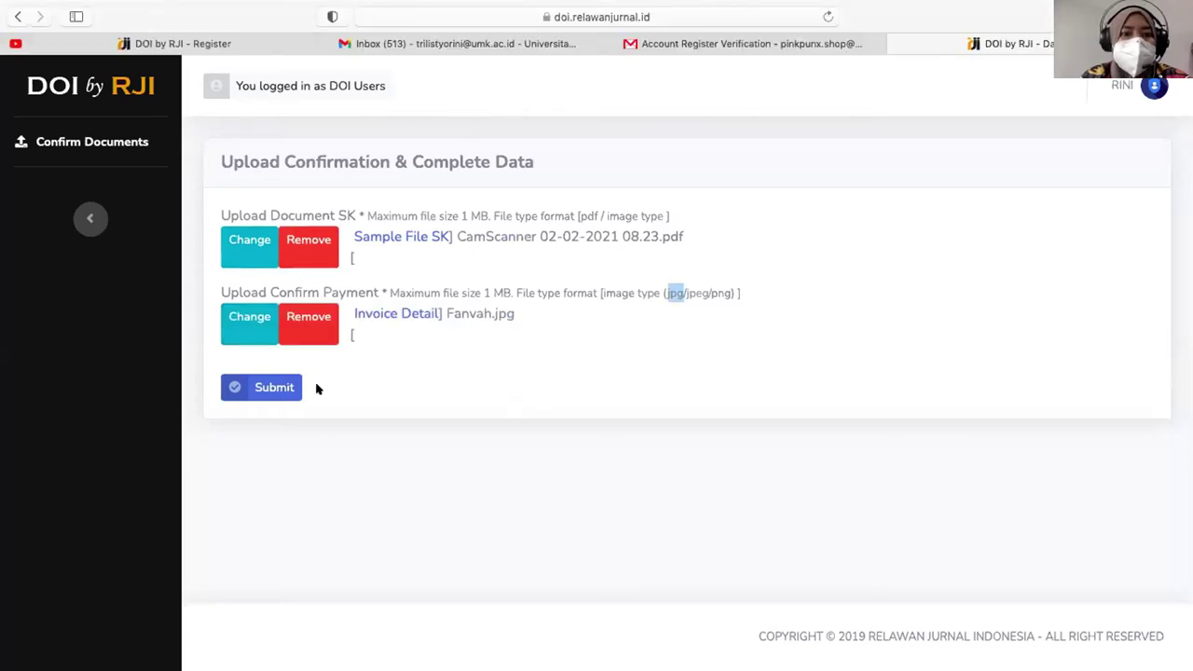
# - Submit the Upload Confirmation & Complete Data form with the SK and payment proof
pyautogui.click(261, 388)
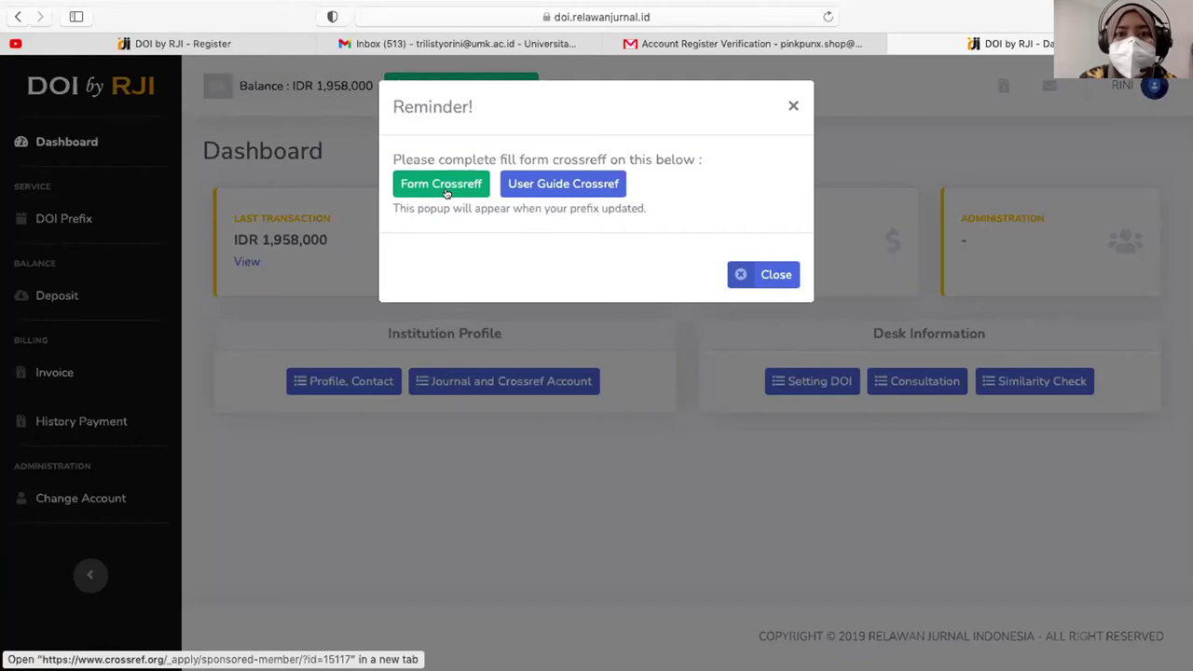
# - Open User Guide Crossref from the dashboard Reminder popup
pyautogui.click(596, 189)
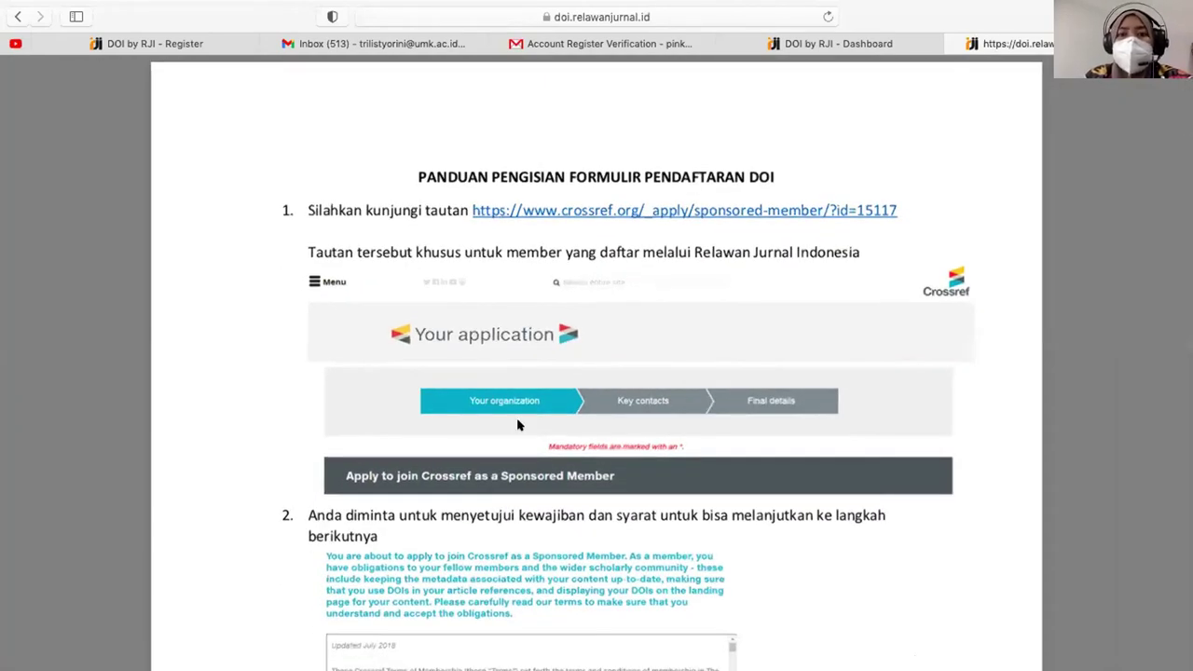
# - Leave the Crossref user guide and return to the DOI by RJI dashboard with its Crossref reminder
pyautogui.scroll(-5, 519, 425)
pyautogui.scroll(-20, 520, 425)
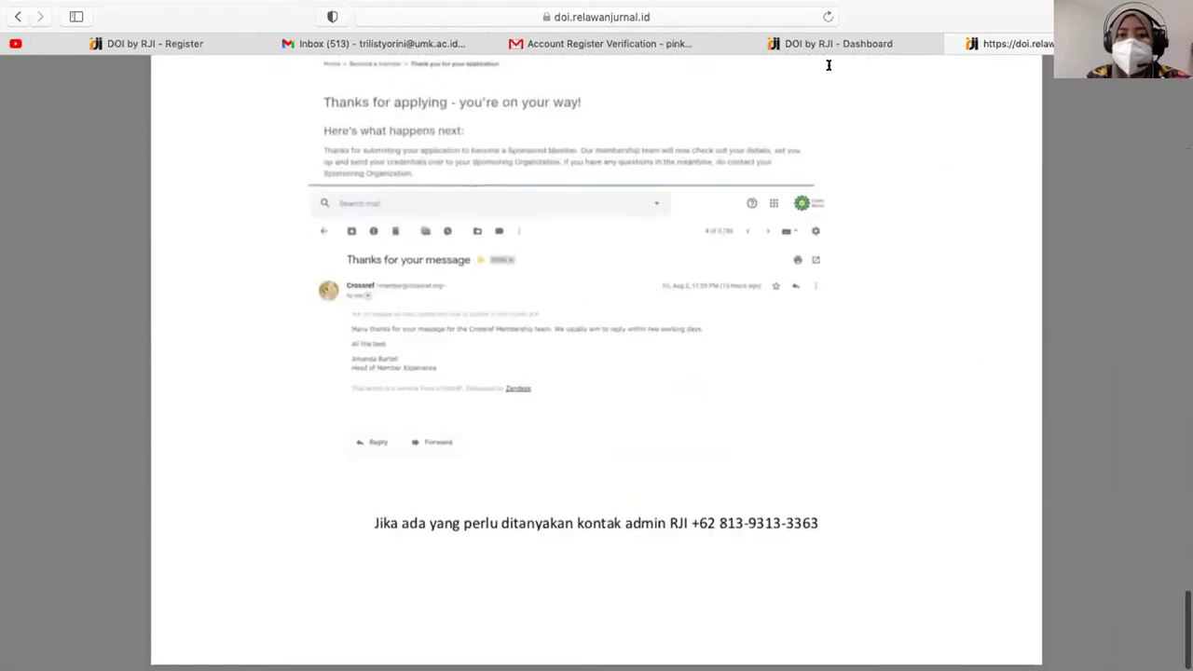
pyautogui.click(827, 45)
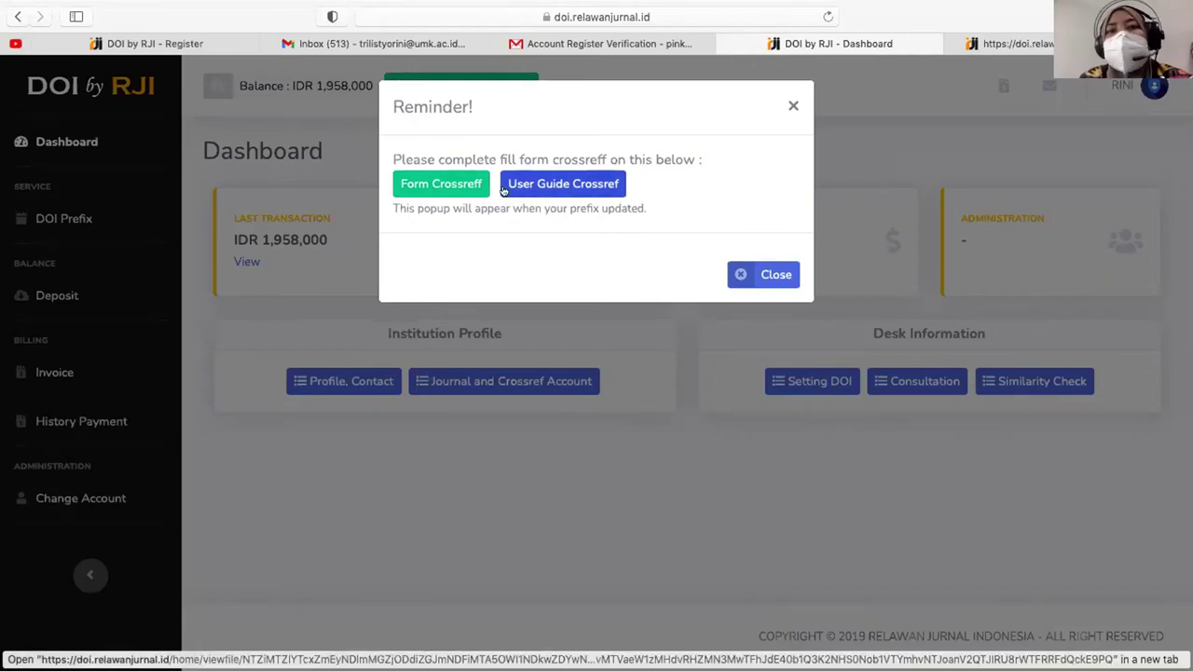
pyautogui.click(764, 276)
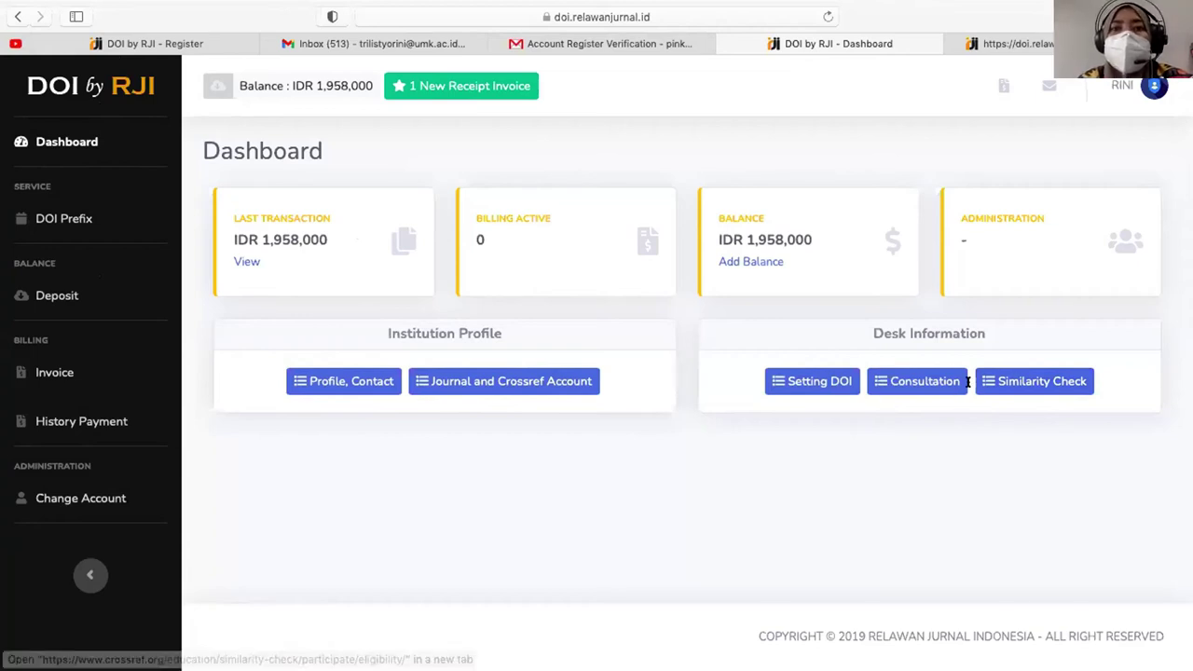
pyautogui.click(58, 234)
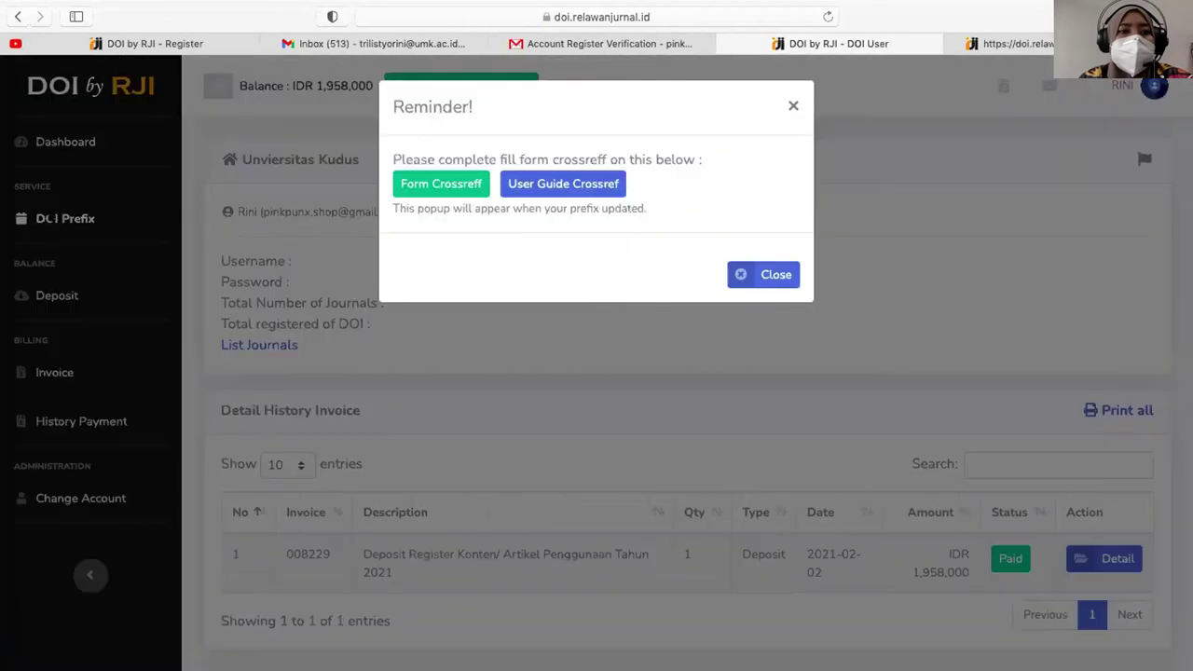
pyautogui.click(788, 104)
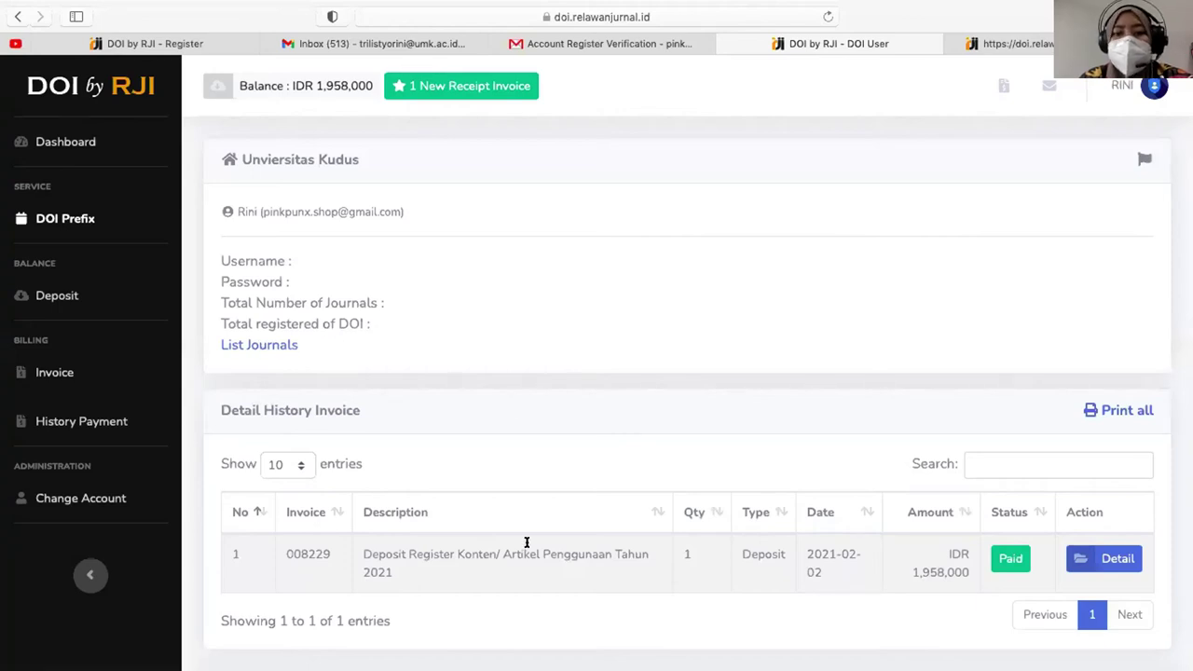
pyautogui.scroll(-2, 525, 546)
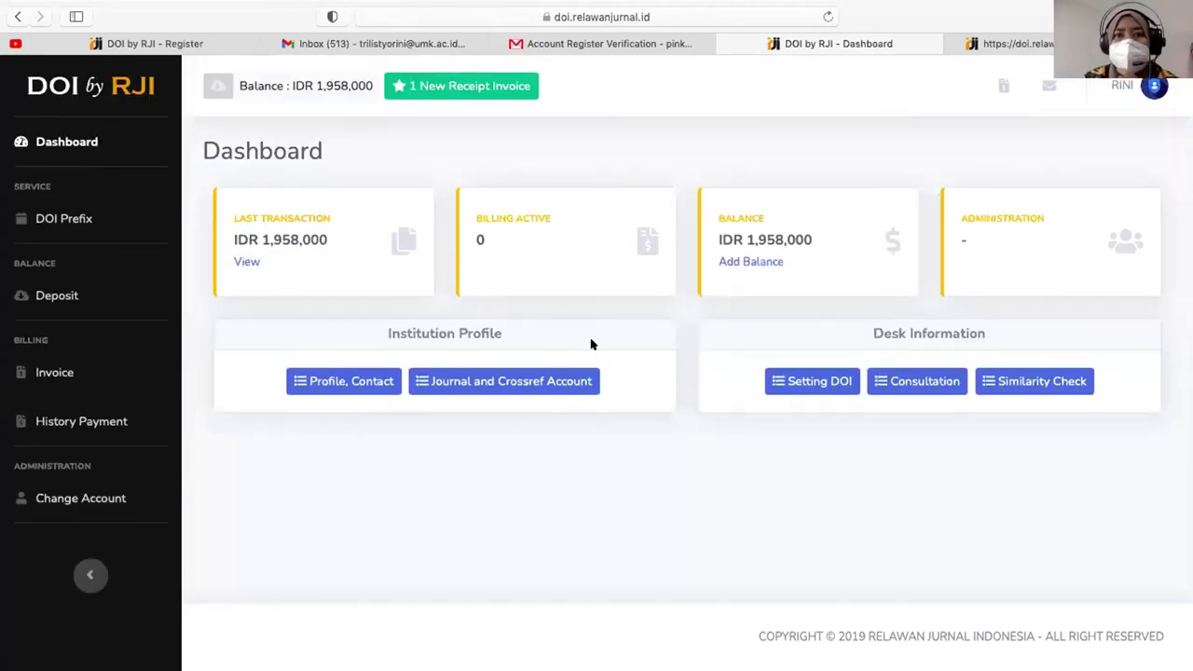
# - Open the Crossreff Account email from DOI by RJI and expand its earlier message
pyautogui.click(631, 45)
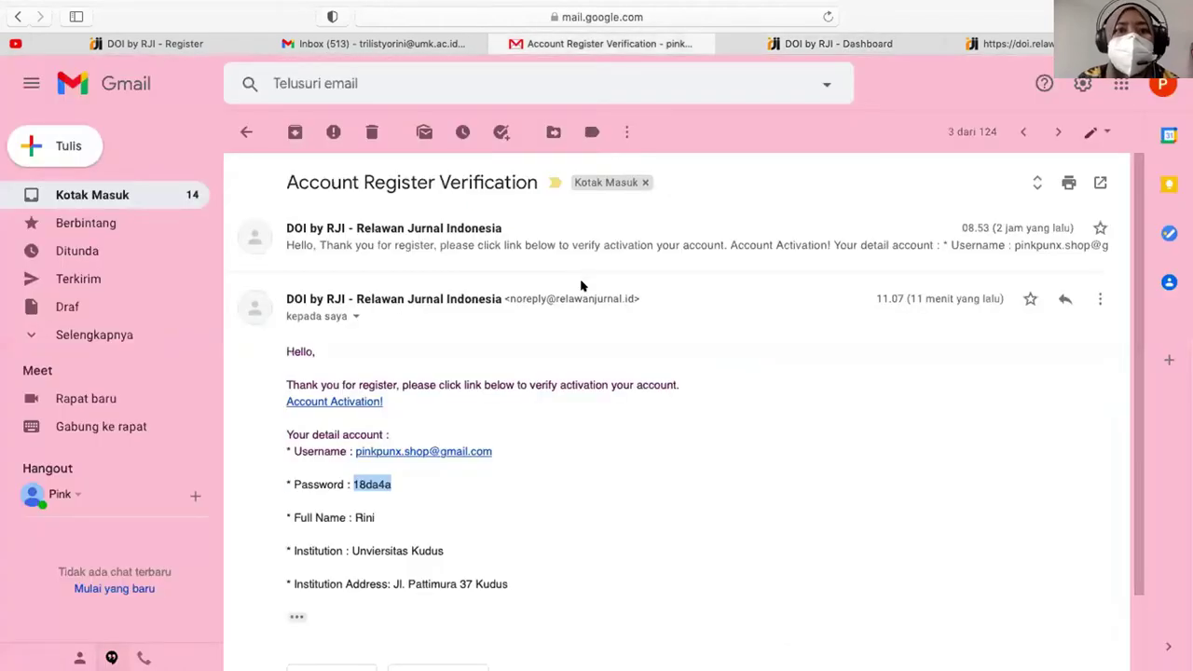
pyautogui.click(143, 195)
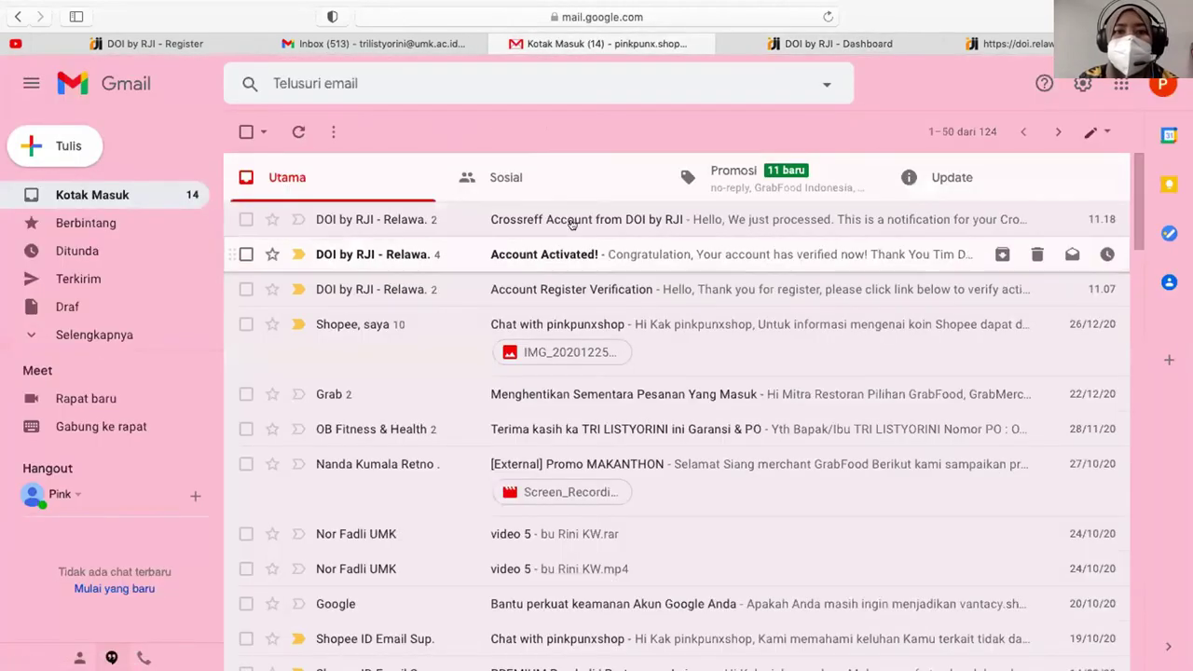
pyautogui.click(571, 222)
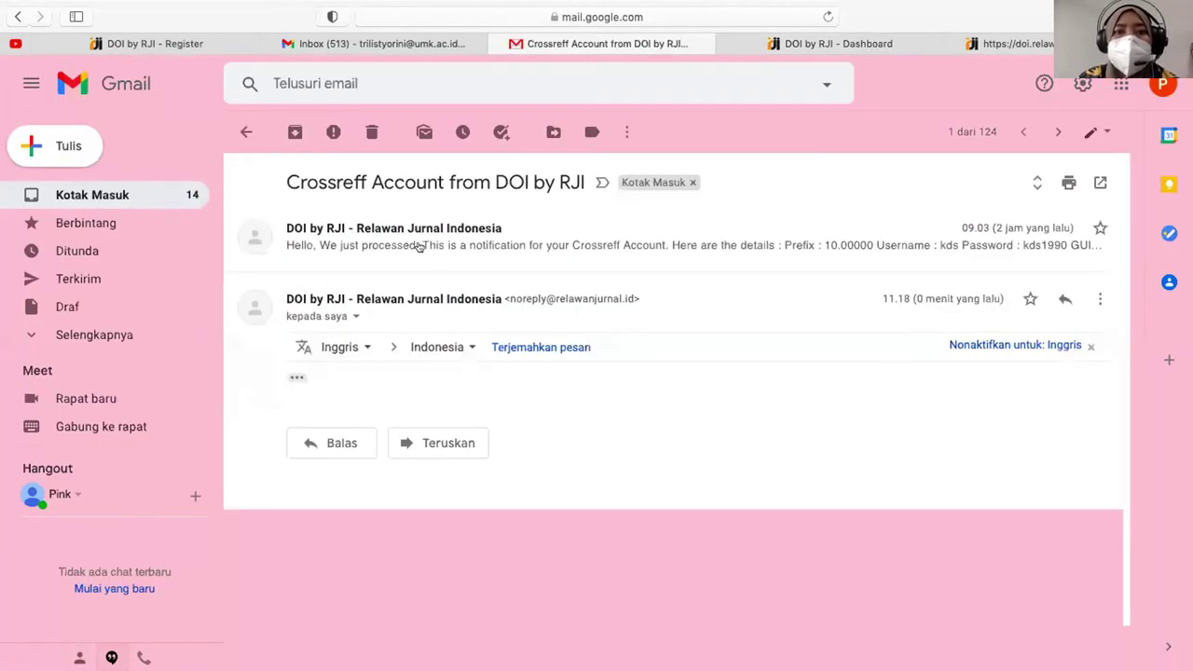
pyautogui.click(420, 245)
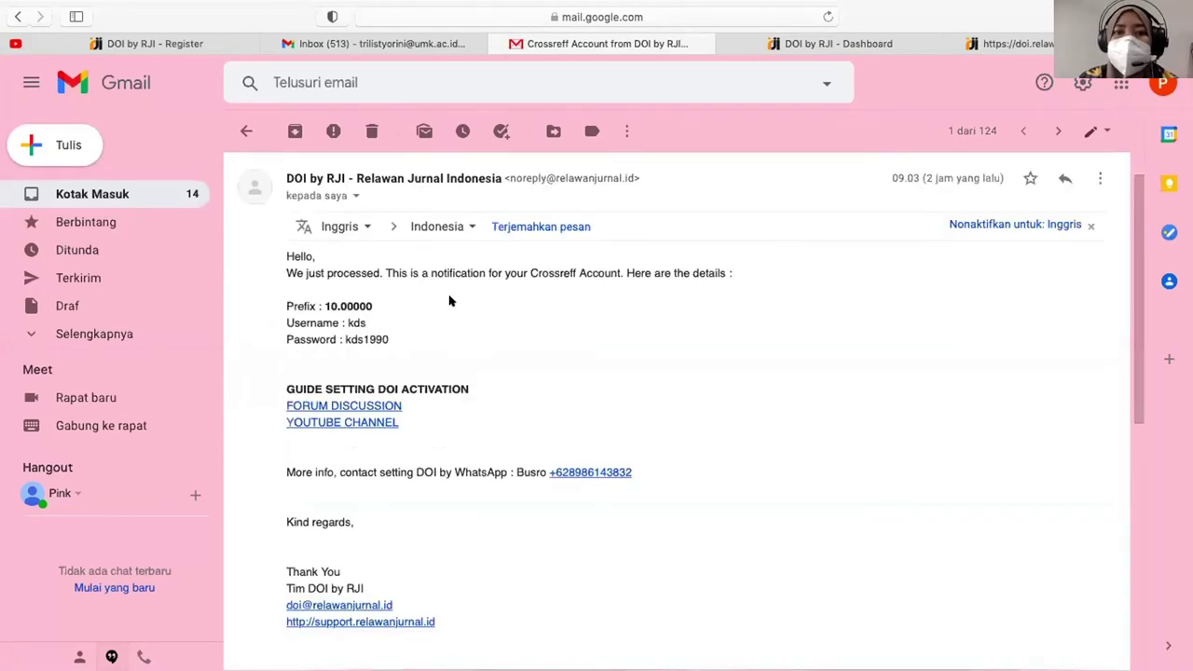
# - Pick out the prefix 10.00000 and the Crossref username and password in the message
pyautogui.moveTo(285, 266); pyautogui.dragTo(735, 277)
pyautogui.click(735, 276)
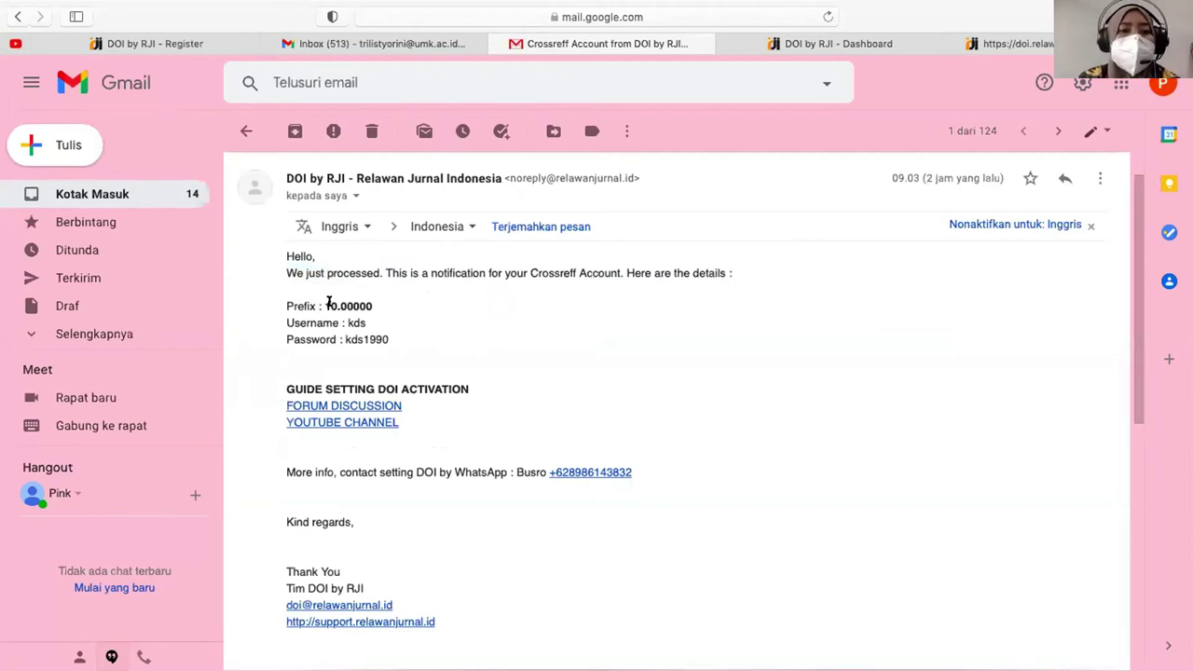
pyautogui.doubleClick(354, 306)
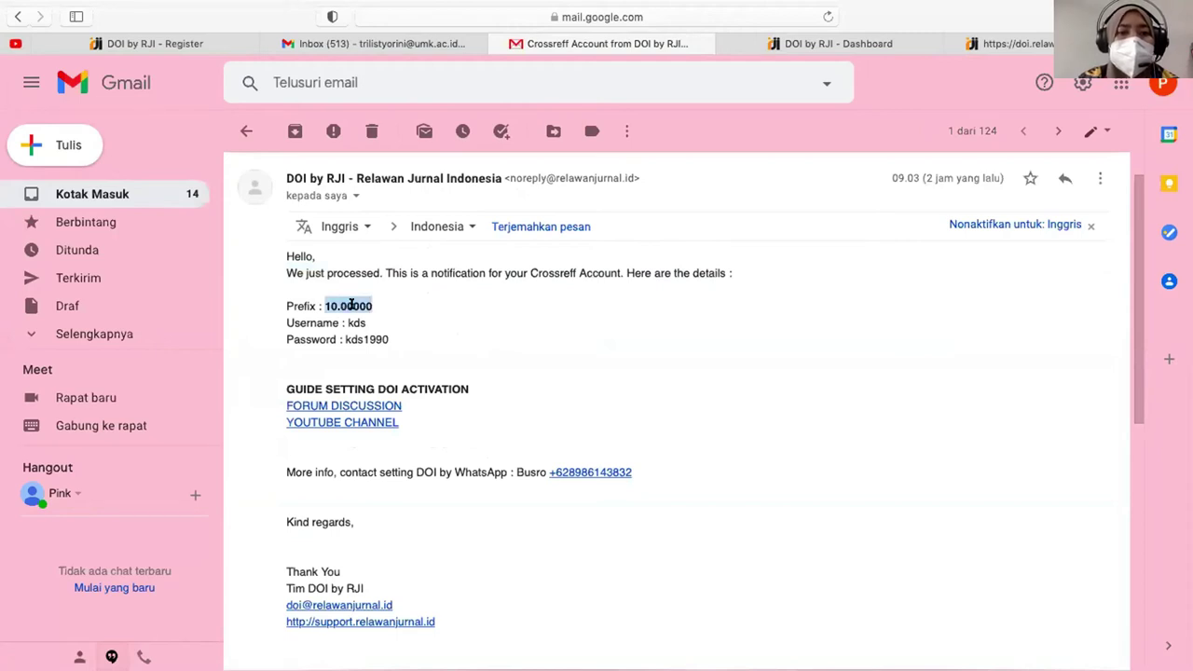
pyautogui.doubleClick(354, 322)
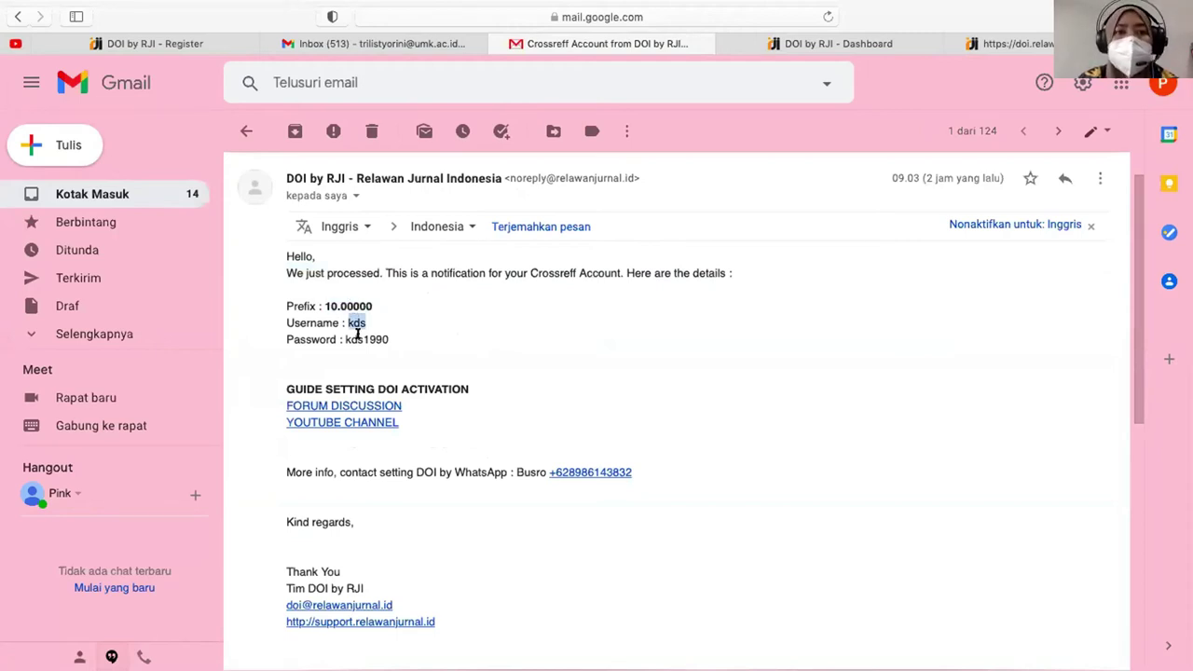
pyautogui.doubleClick(359, 339)
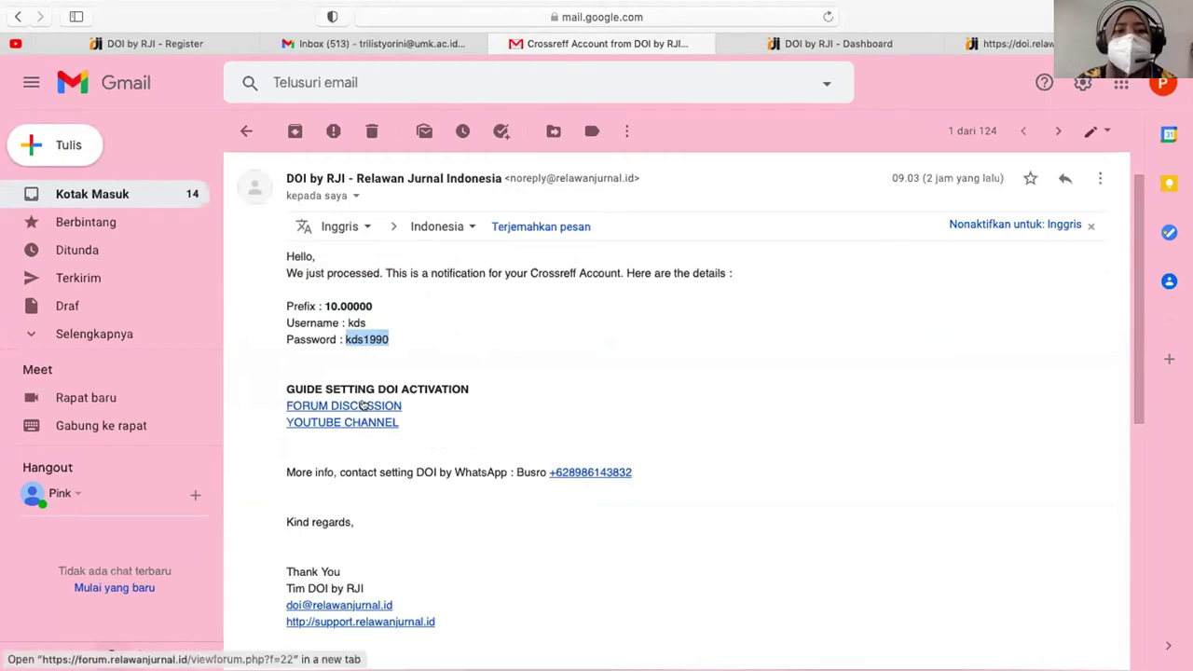
pyautogui.click(430, 457)
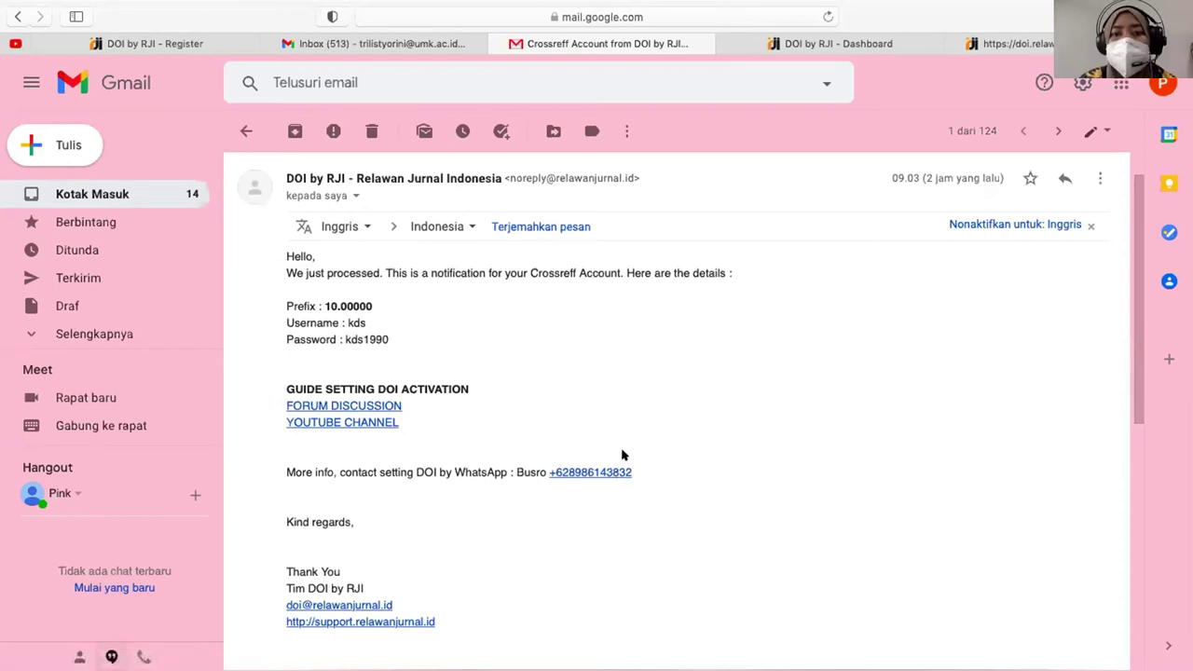
pyautogui.scroll(1, 623, 457)
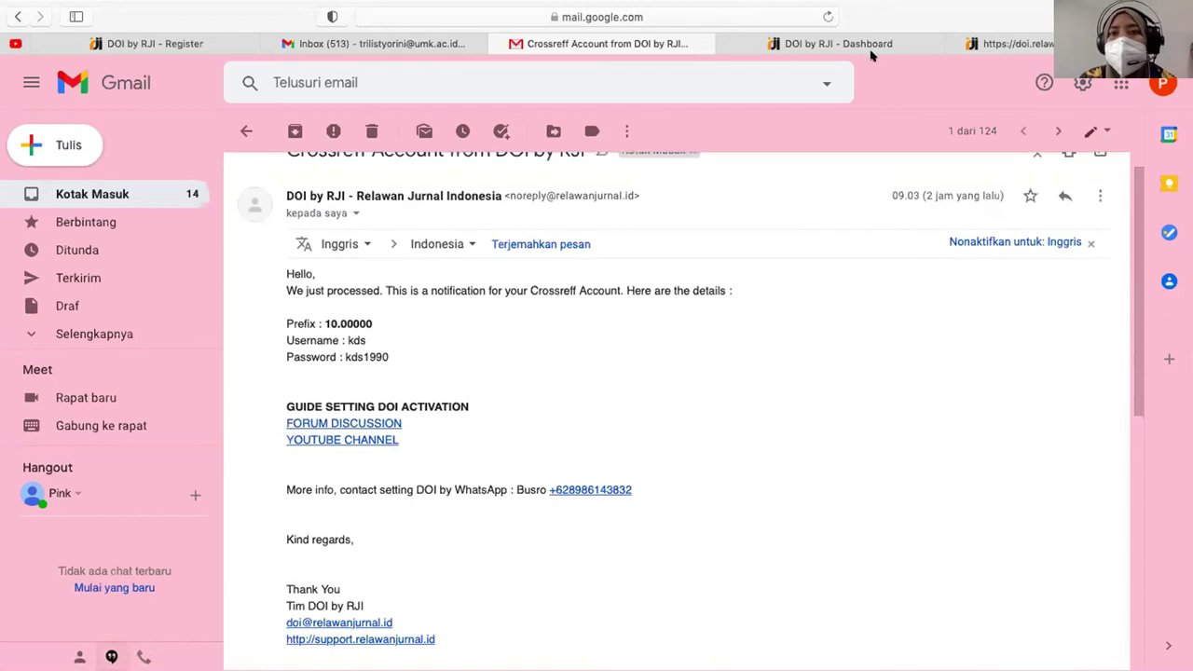
# - Return to the DOI by RJI dashboard, reload it, and open the DOI Prefix page
pyautogui.click(839, 43)
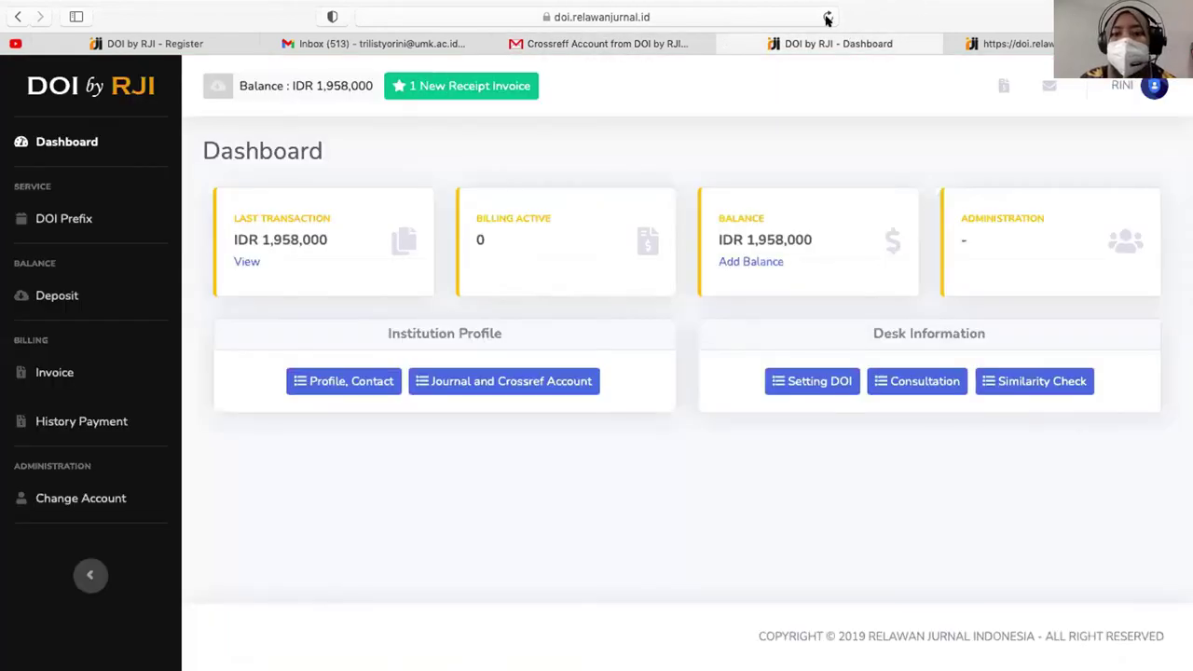
pyautogui.click(56, 142)
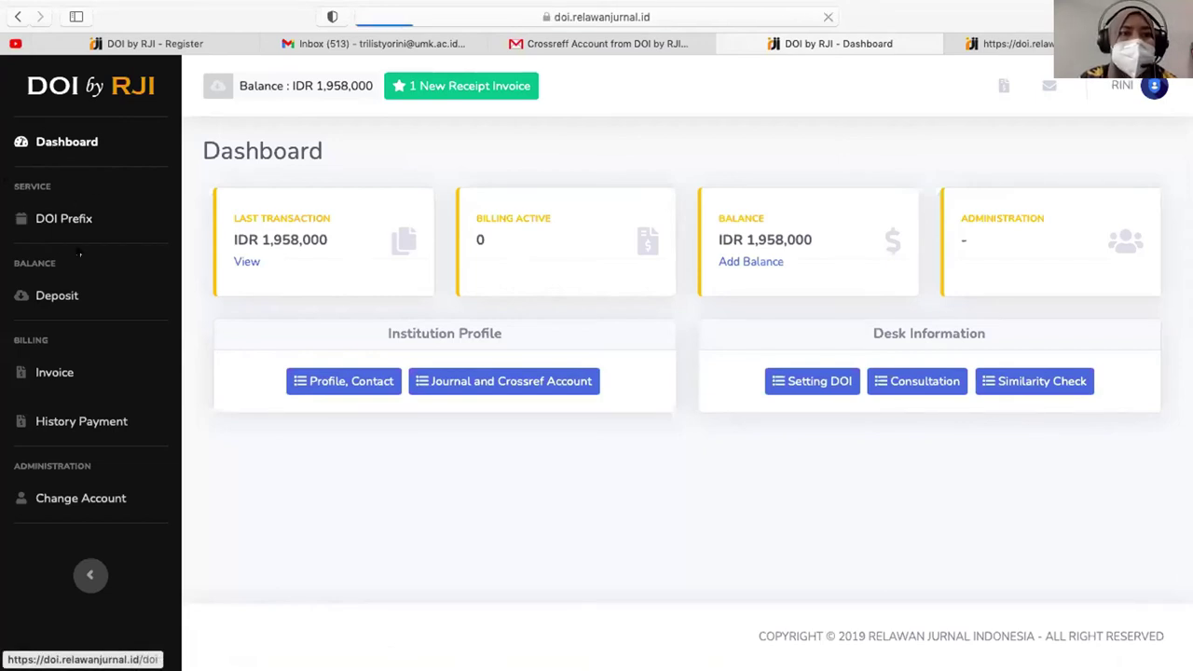
pyautogui.click(52, 218)
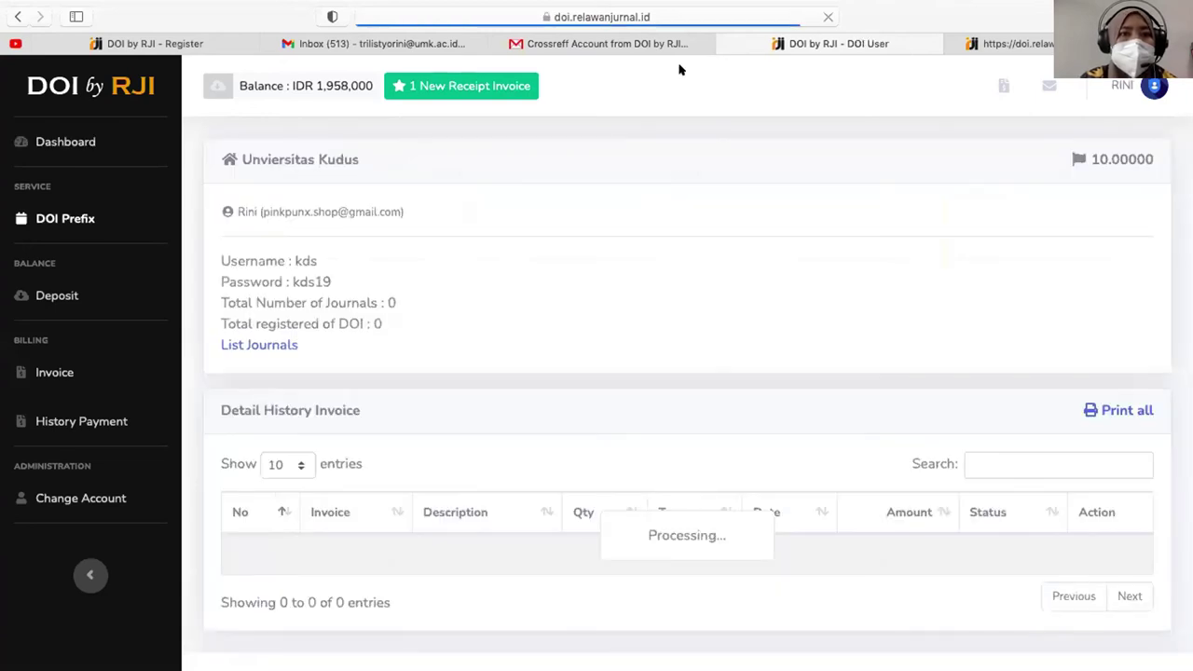
# - Check the Crossref username, password, and the zero journal and registered DOI counts
pyautogui.doubleClick(304, 260)
pyautogui.click(294, 282)
pyautogui.doubleClick(295, 283)
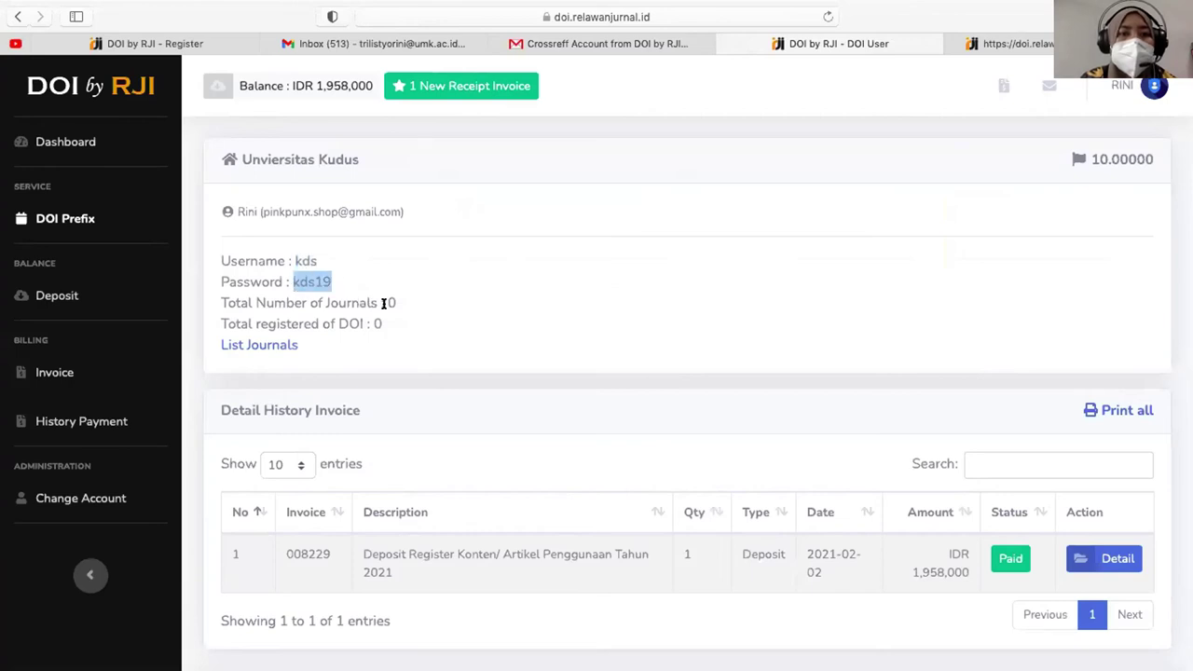
pyautogui.doubleClick(392, 303)
pyautogui.click(373, 318)
pyautogui.doubleClick(380, 320)
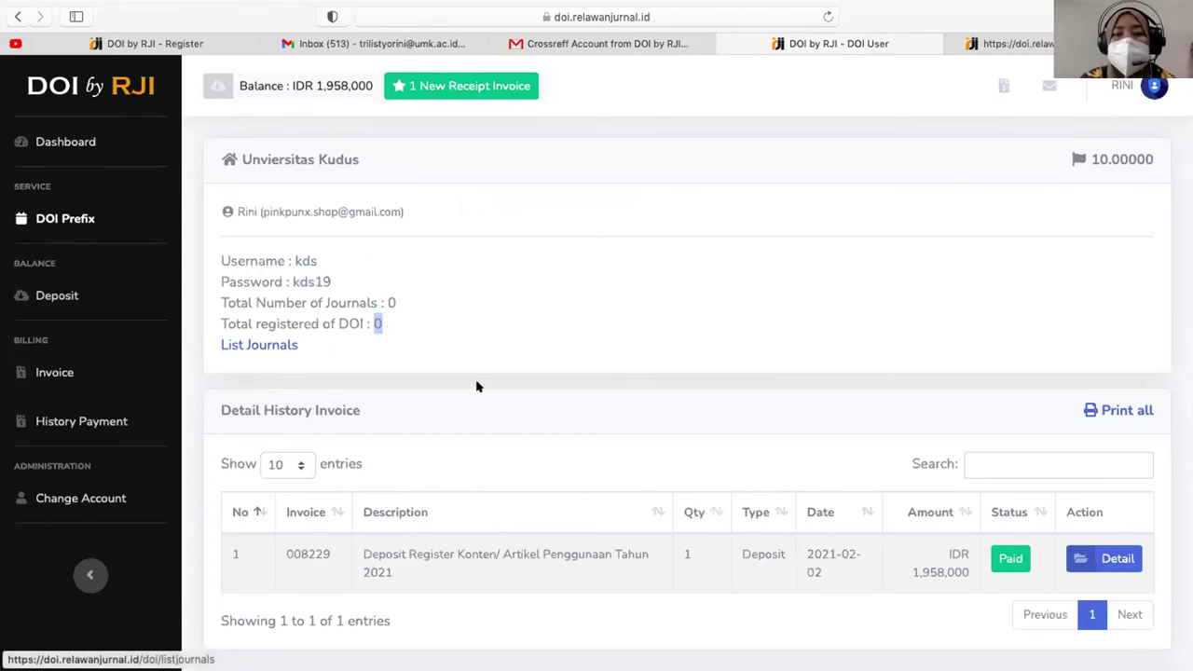
pyautogui.scroll(-2, 476, 389)
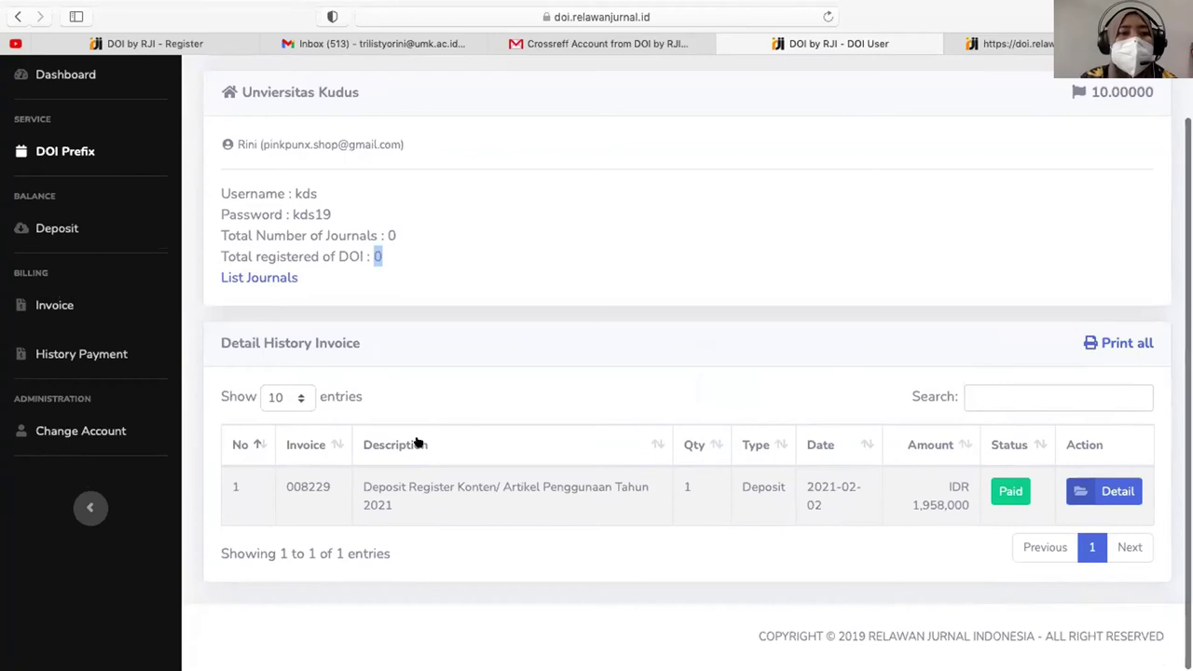
# - Open Deposit from the sidebar to see the paid deposit and Rp. 1,958,000 balance
pyautogui.click(51, 228)
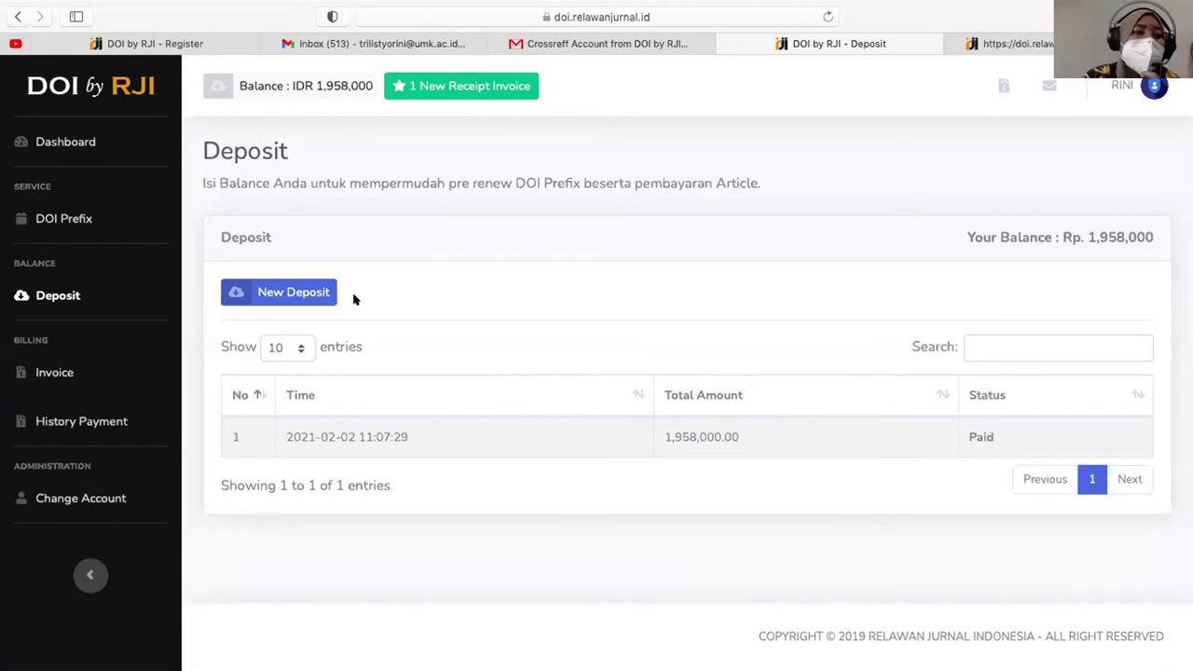
# - Open the Invoice list, then the payment history for the IDR 1,958,000 deposit
pyautogui.click(54, 373)
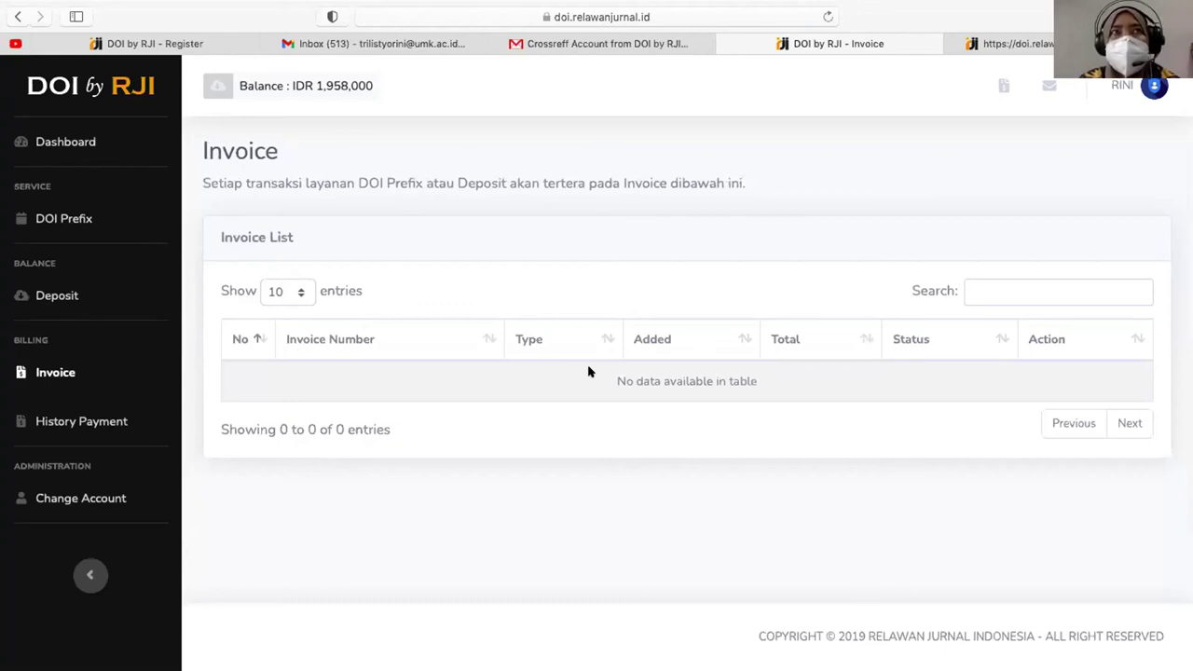
pyautogui.click(121, 421)
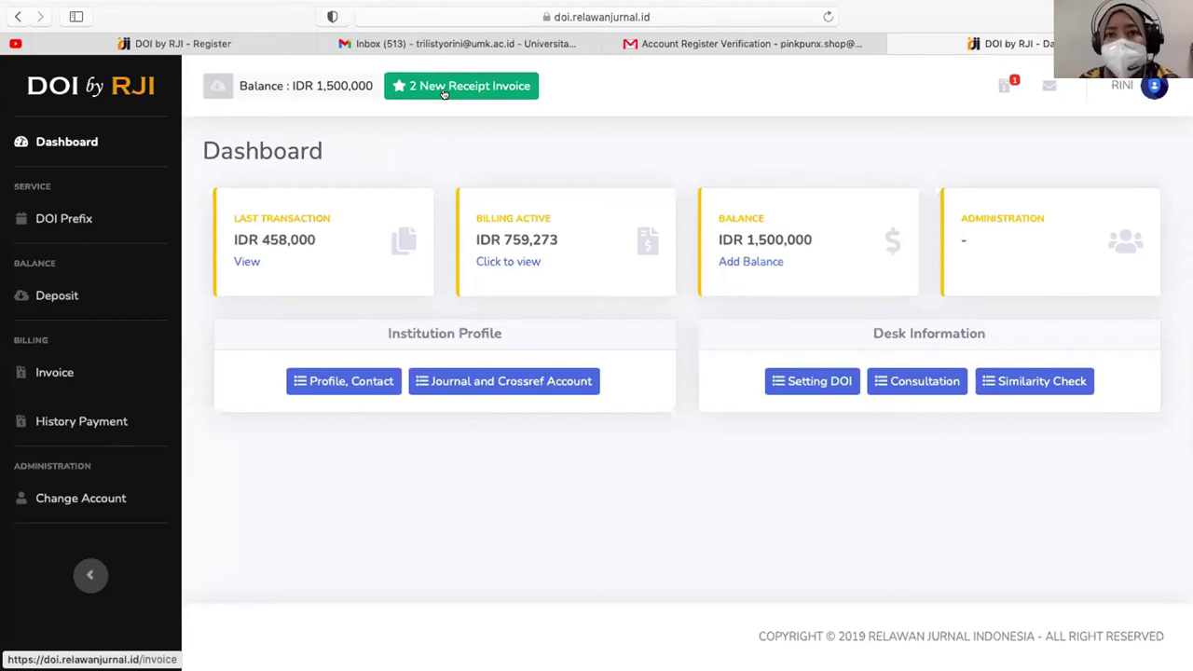
# - Check the new receipt invoice's number, Payment type and 6,772.50 total, then open History Payment
pyautogui.click(444, 90)
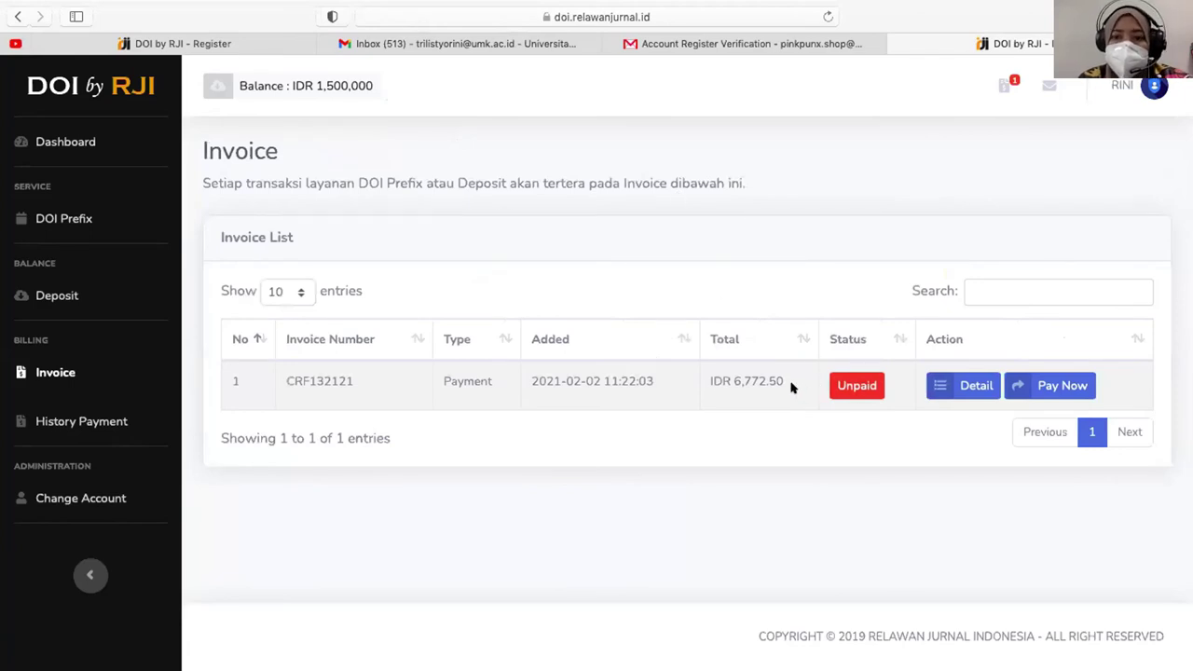
pyautogui.doubleClick(302, 377)
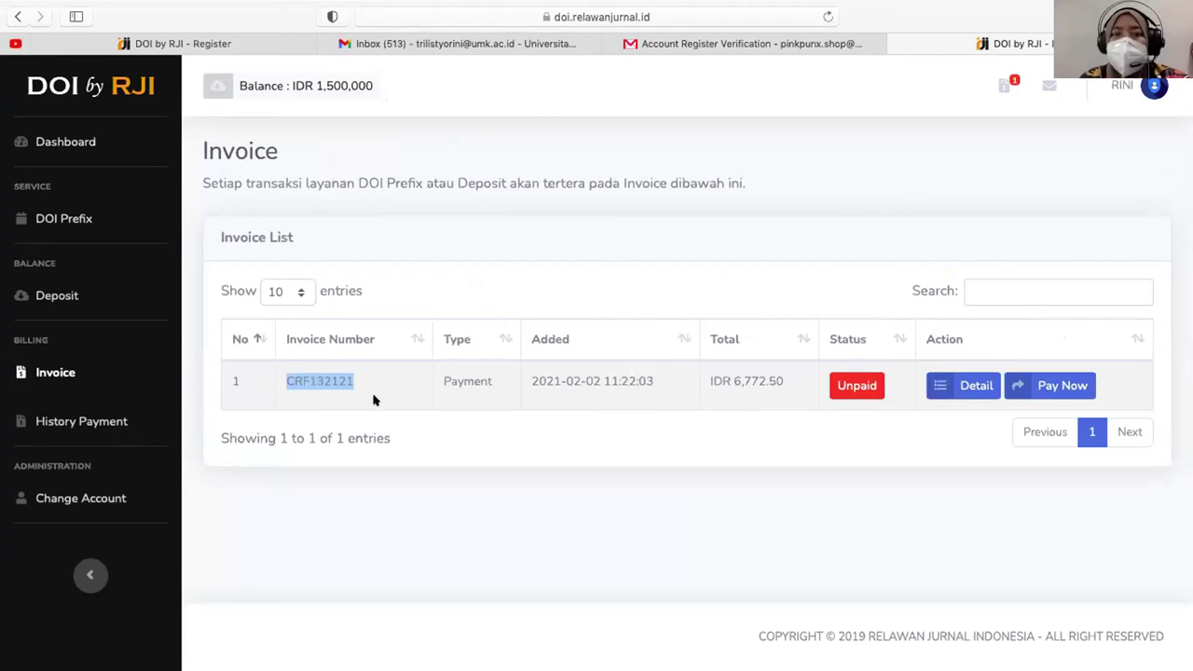
pyautogui.doubleClick(471, 376)
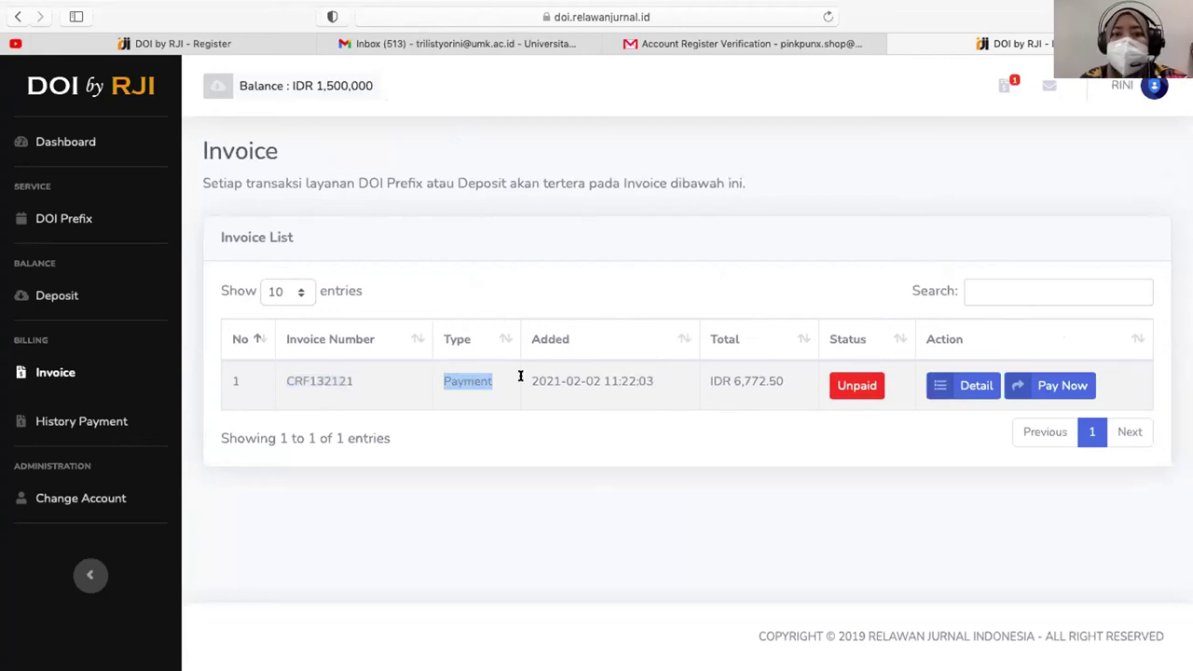
pyautogui.click(748, 376)
pyautogui.doubleClick(748, 377)
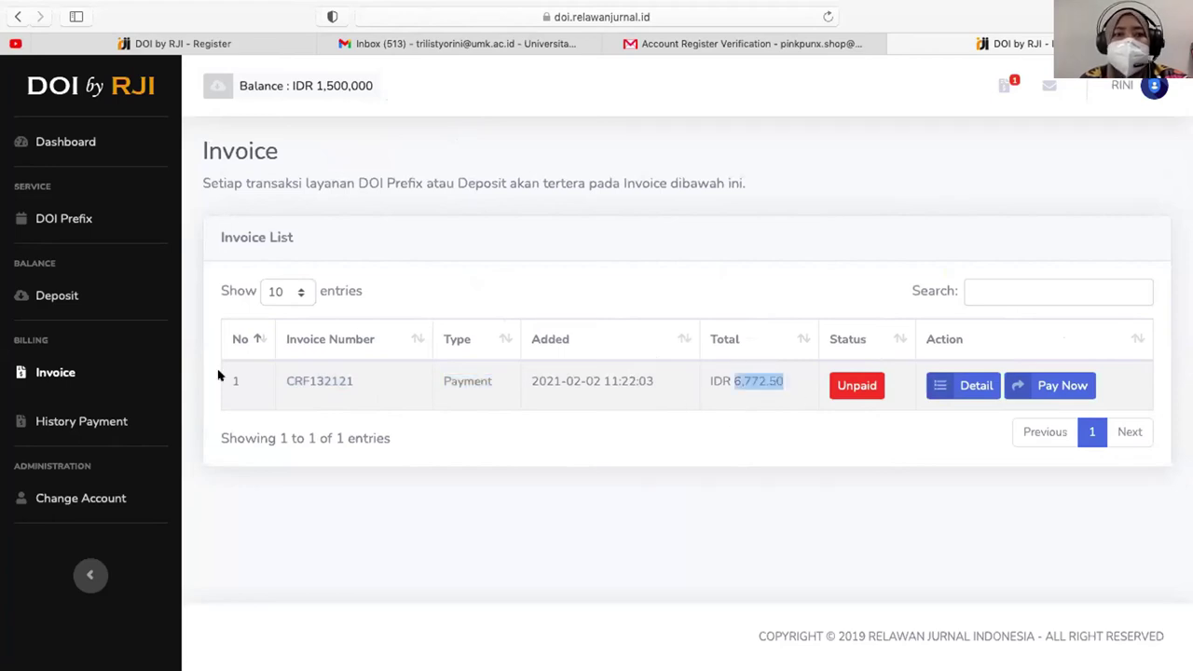
pyautogui.click(69, 421)
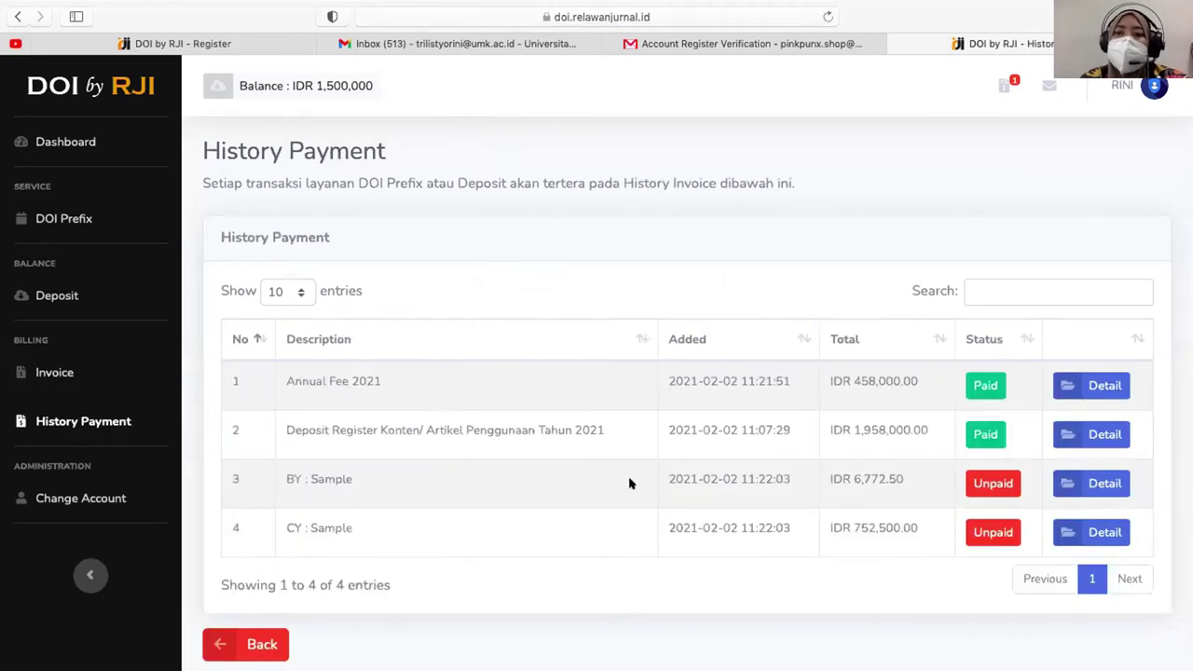
pyautogui.tripleClick(286, 373)
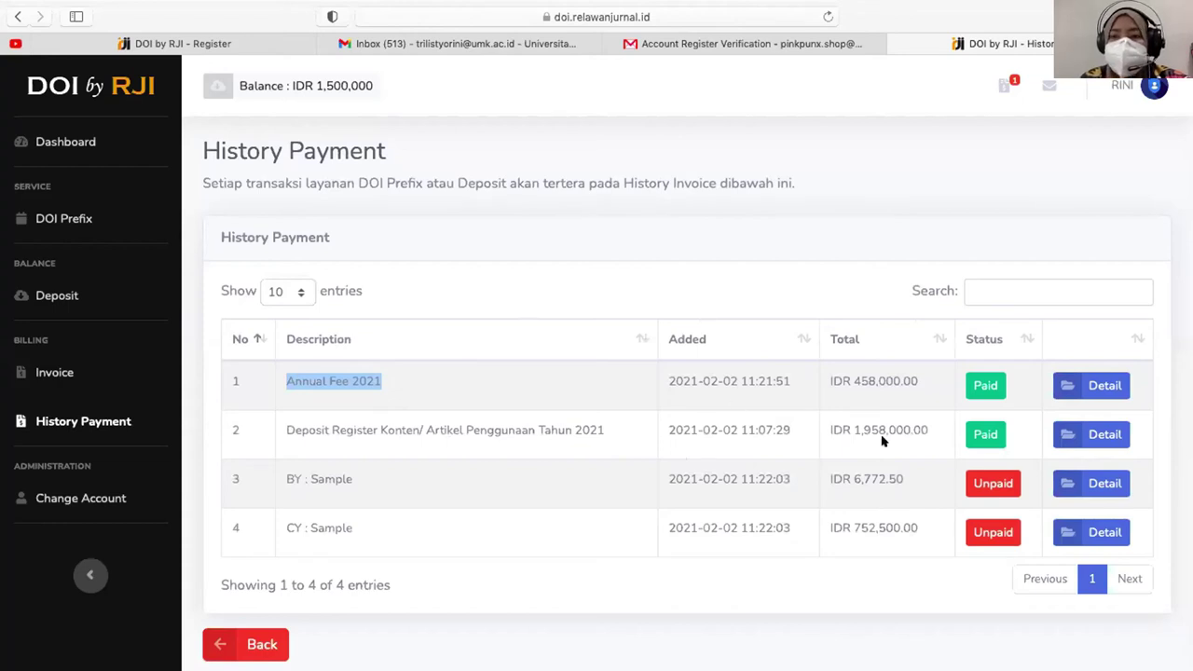
pyautogui.doubleClick(887, 379)
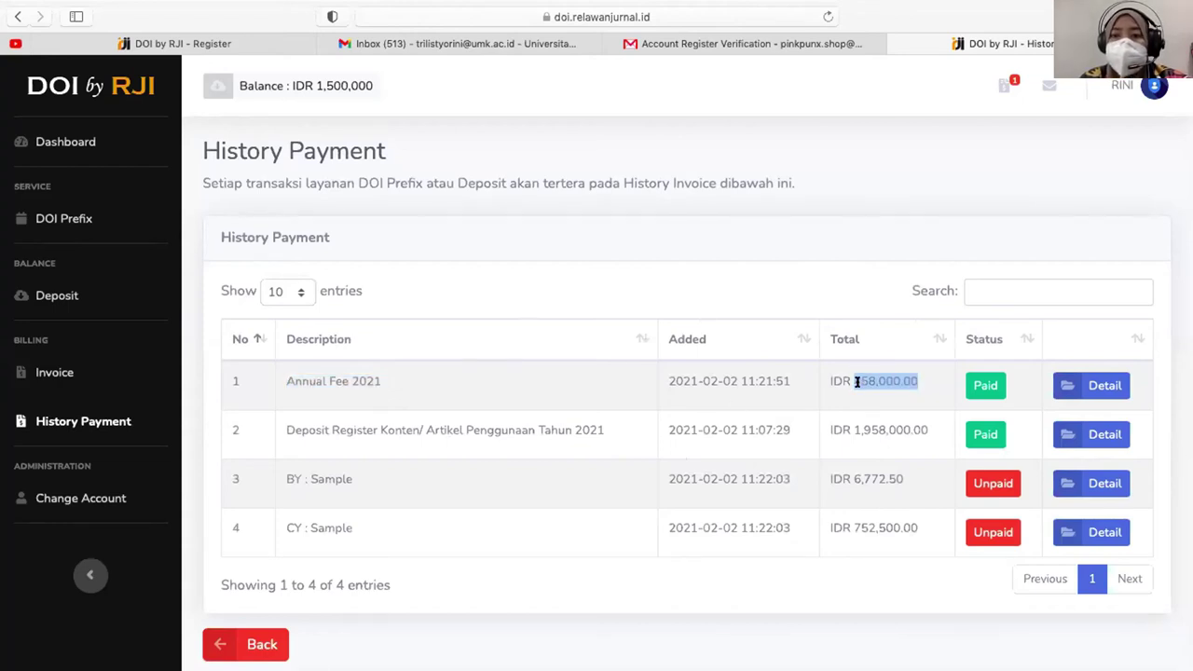
pyautogui.click(923, 385)
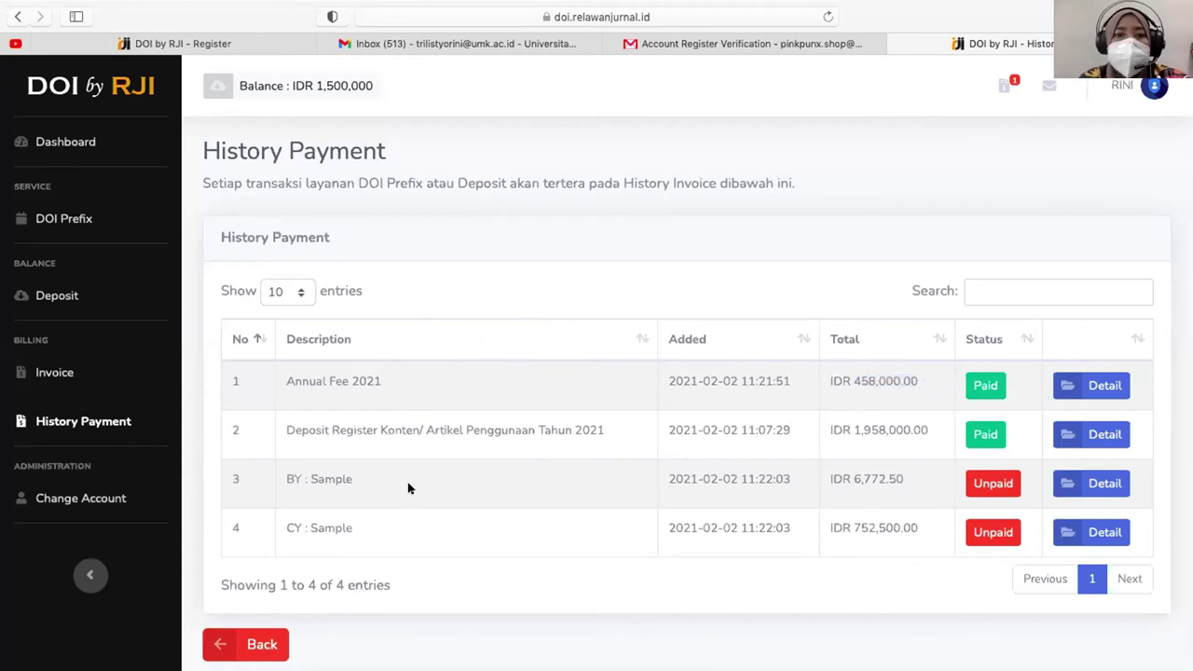
pyautogui.moveTo(285, 528); pyautogui.dragTo(386, 522)
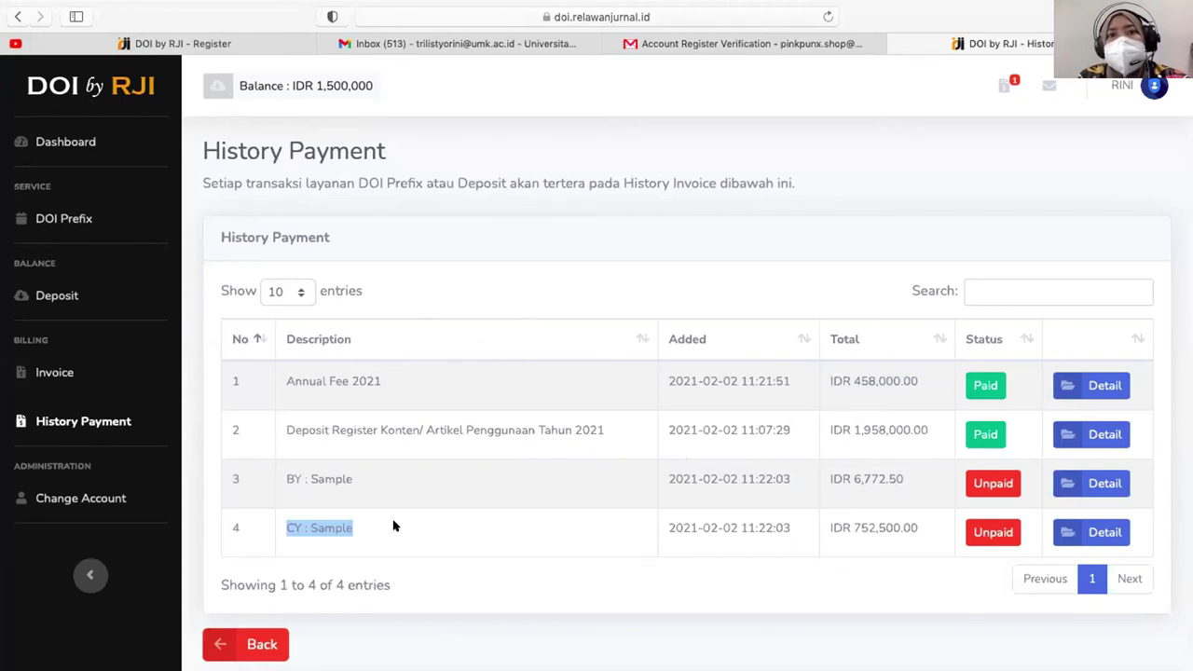
# - Load gopaypal.id in a new tab and highlight the RP 15.050 PayPal rate
pyautogui.press('super+t')
pyautogui.write('pay')
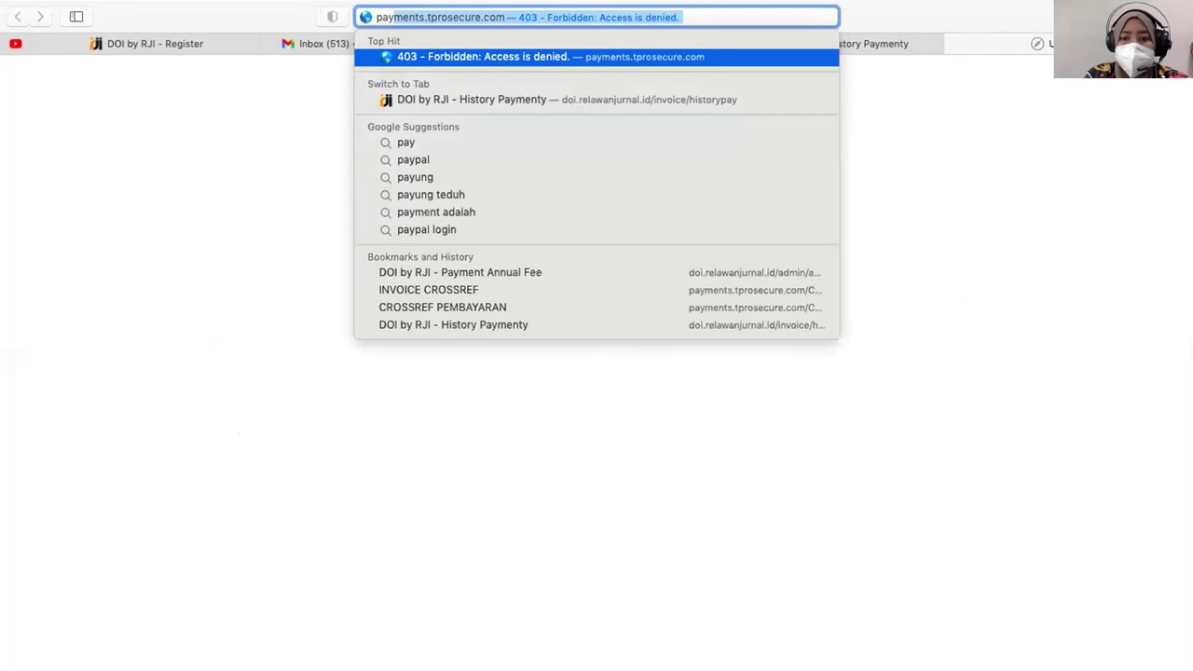
pyautogui.write('pal.id')
pyautogui.press('Return')
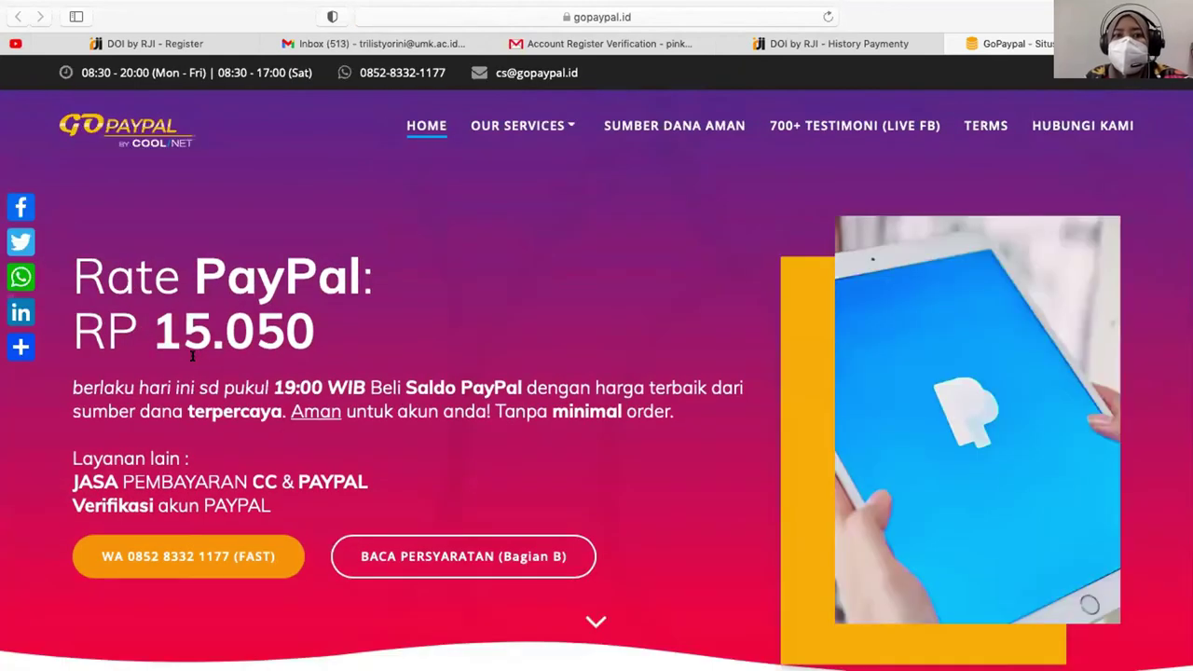
pyautogui.doubleClick(190, 343)
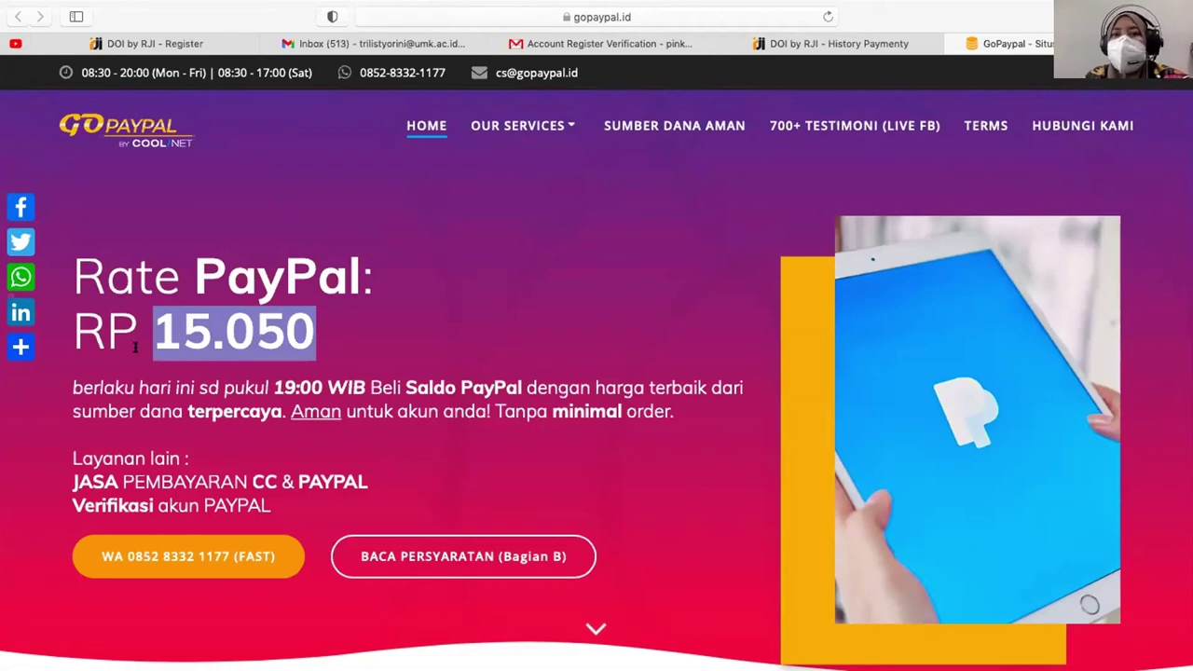
# - Back on History Payment, highlight the unpaid BY 6,772.50 and CY 752,500.00 totals
pyautogui.click(834, 42)
pyautogui.scroll(-2, 770, 474)
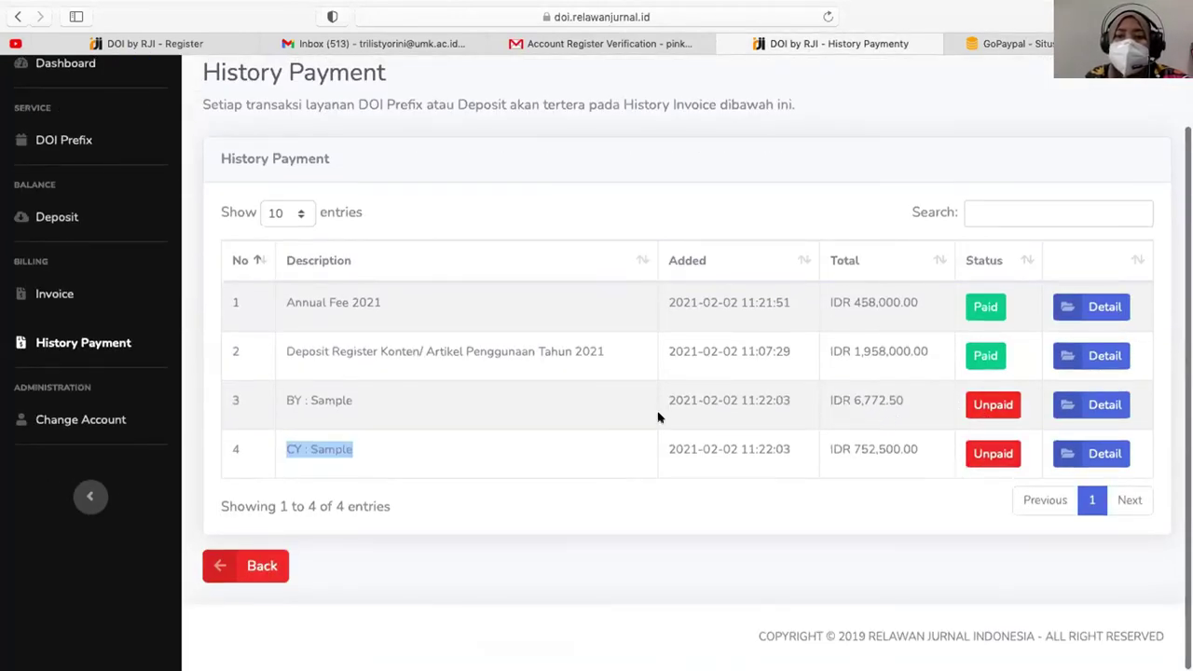
pyautogui.doubleClick(285, 387)
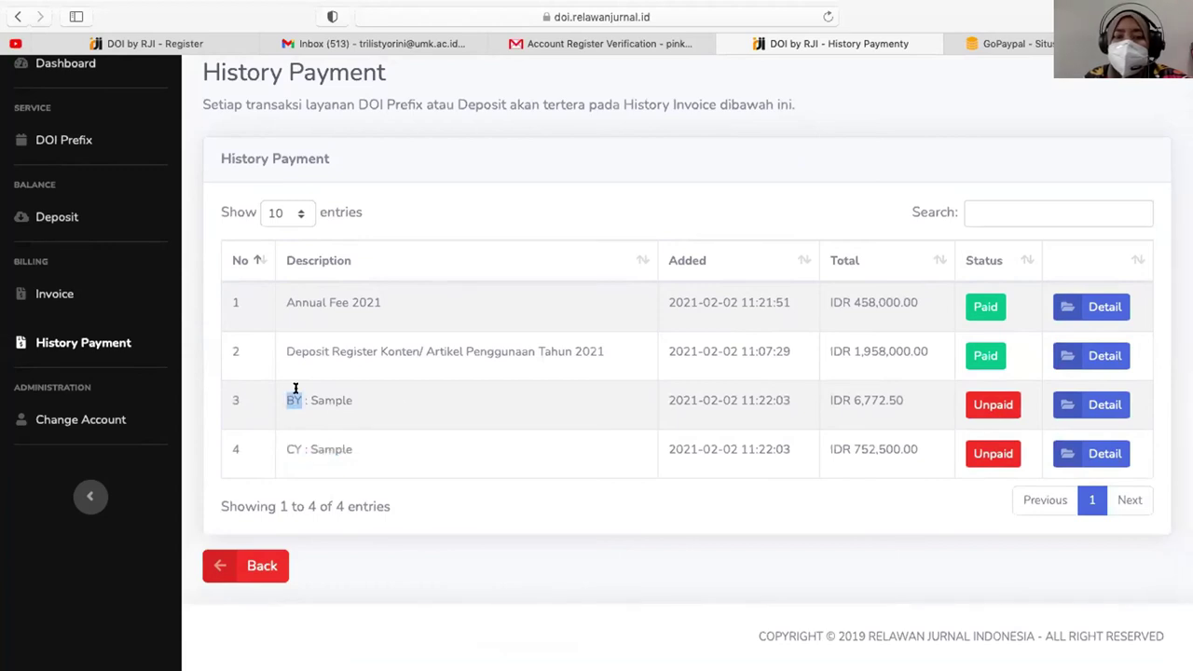
pyautogui.doubleClick(867, 393)
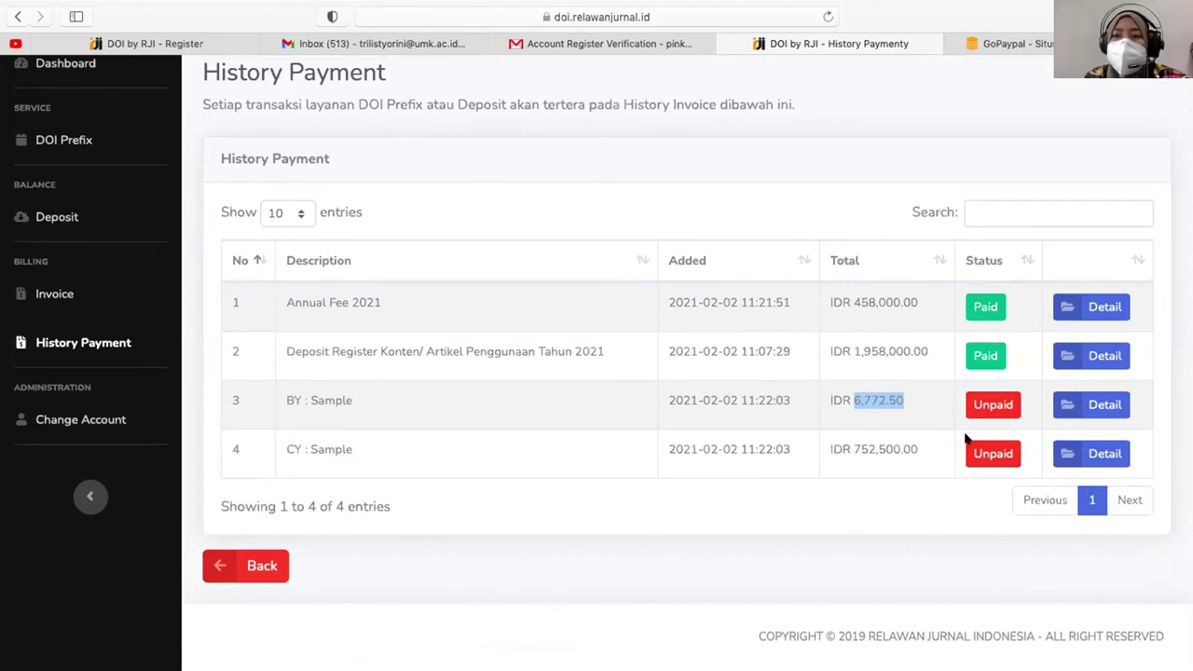
pyautogui.scroll(2, 967, 433)
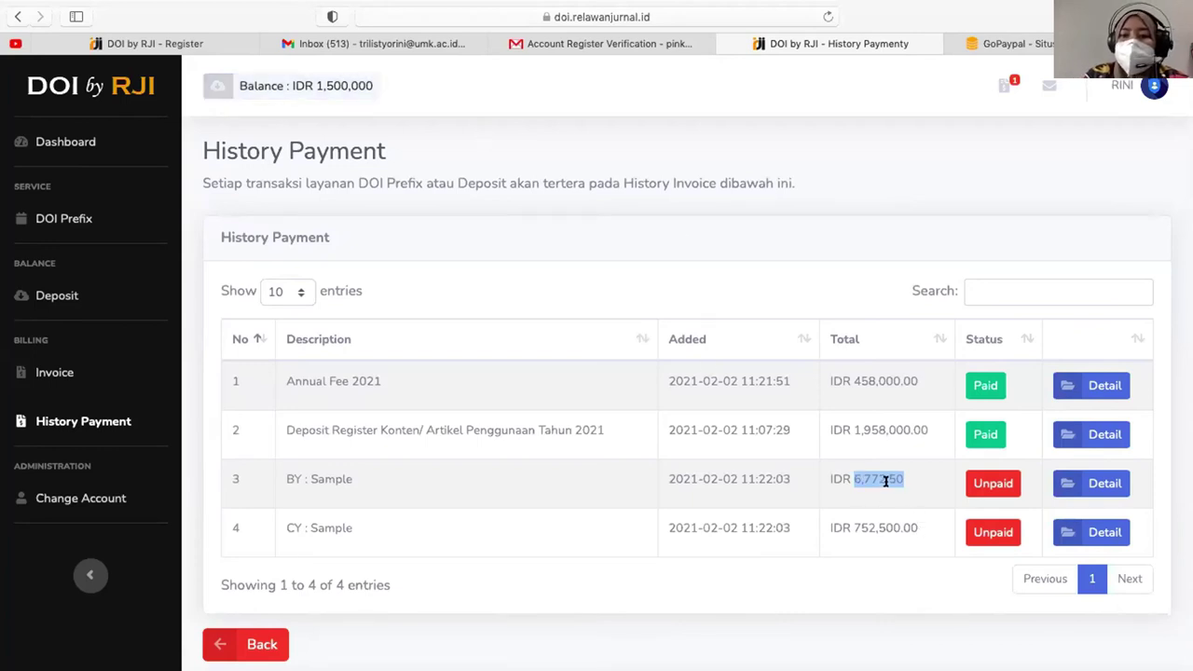
pyautogui.doubleClick(861, 527)
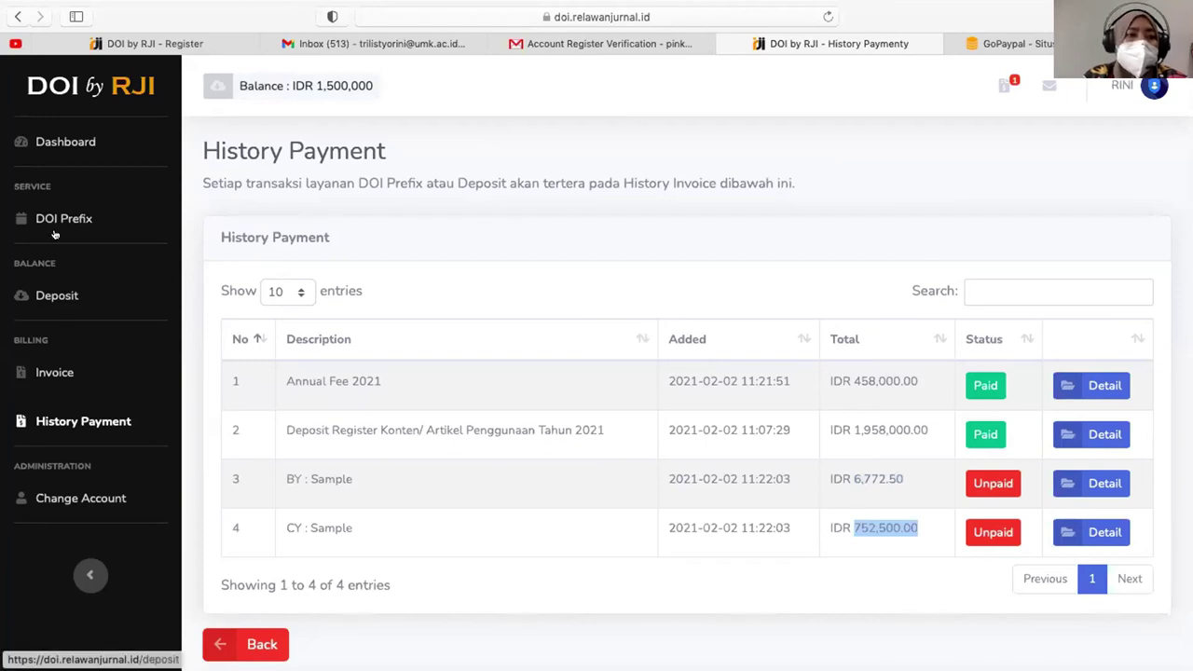
# - Review invoice CRF132121's line items: BY at USD 0.15, CY at USD 1.00 (IDR 15,050.00)
pyautogui.click(56, 371)
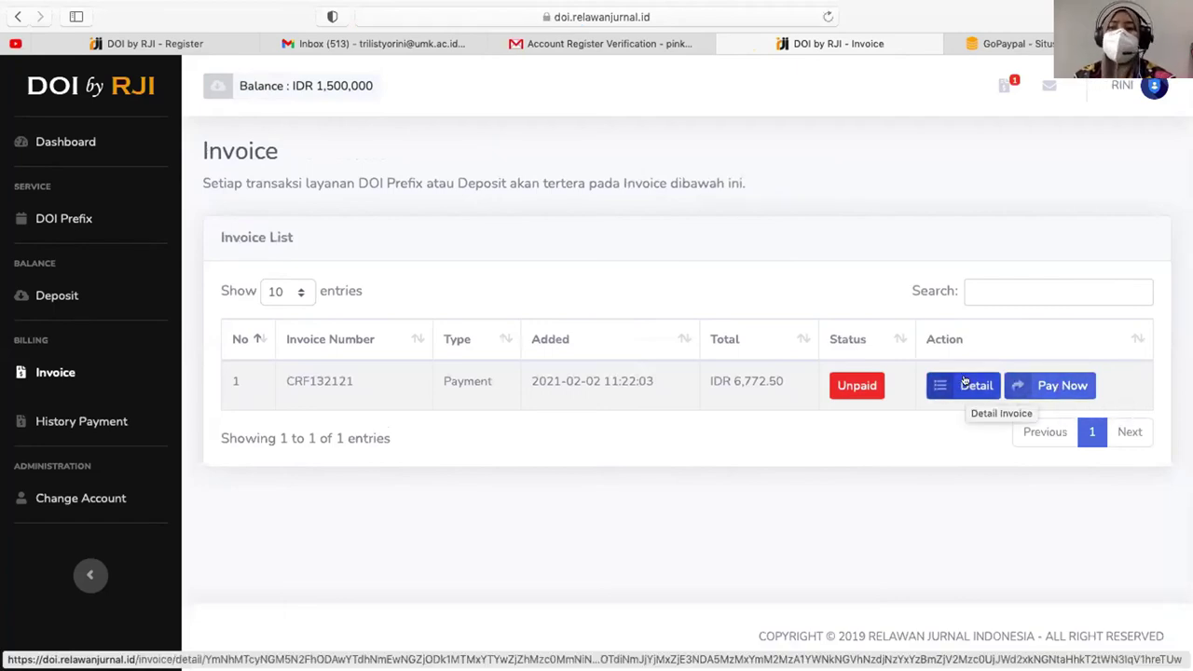
pyautogui.click(964, 384)
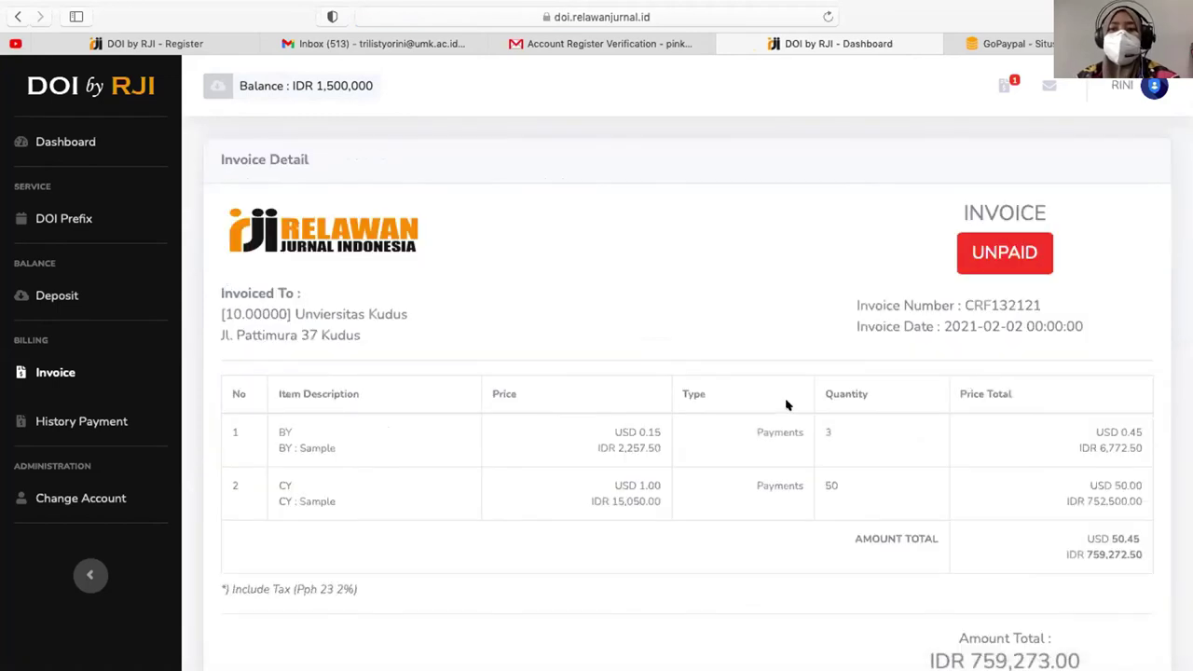
pyautogui.scroll(-1, 511, 351)
pyautogui.moveTo(280, 369); pyautogui.dragTo(1135, 438)
pyautogui.click(1139, 444)
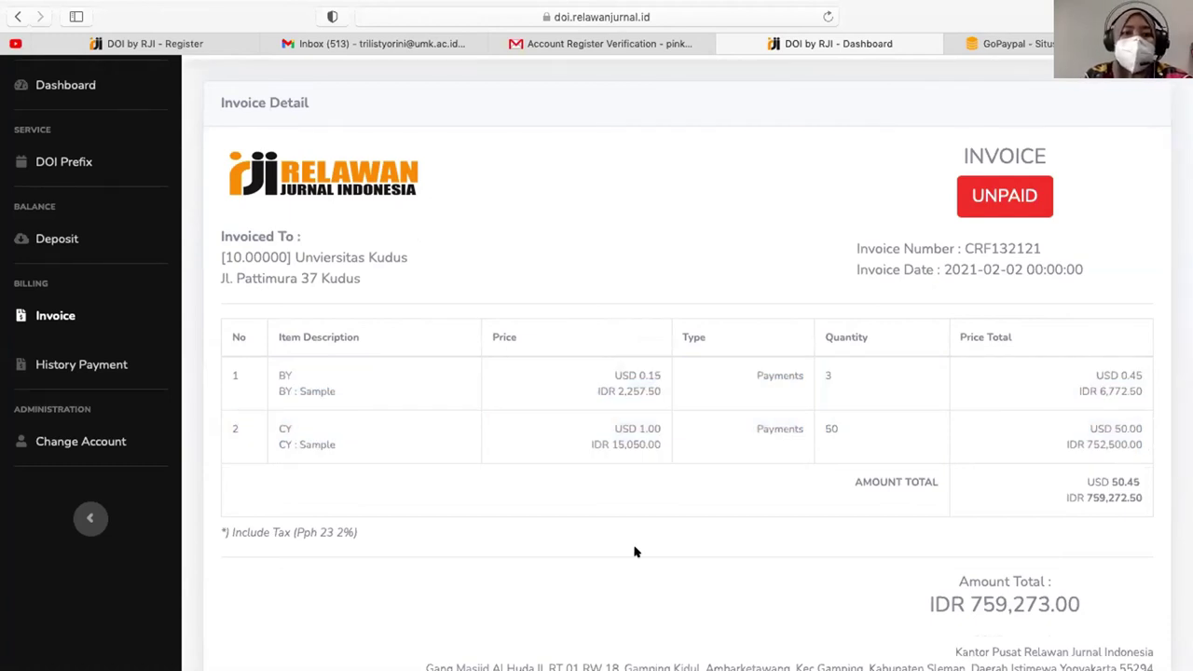
pyautogui.doubleClick(649, 375)
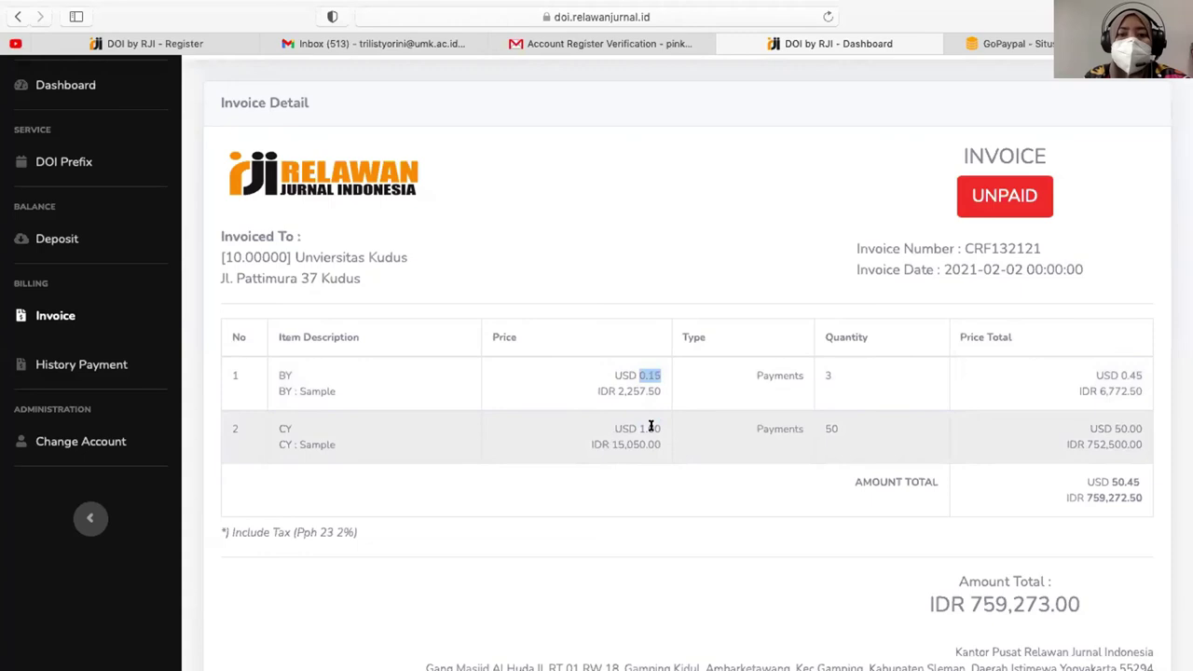
pyautogui.click(639, 429)
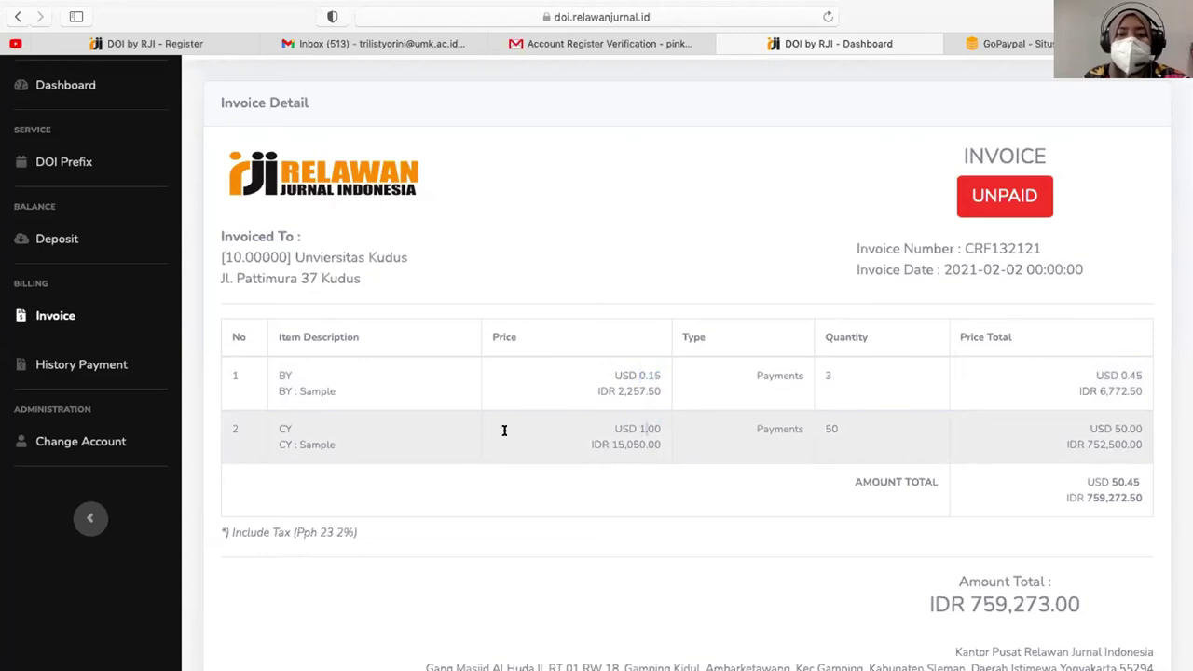
pyautogui.doubleClick(649, 428)
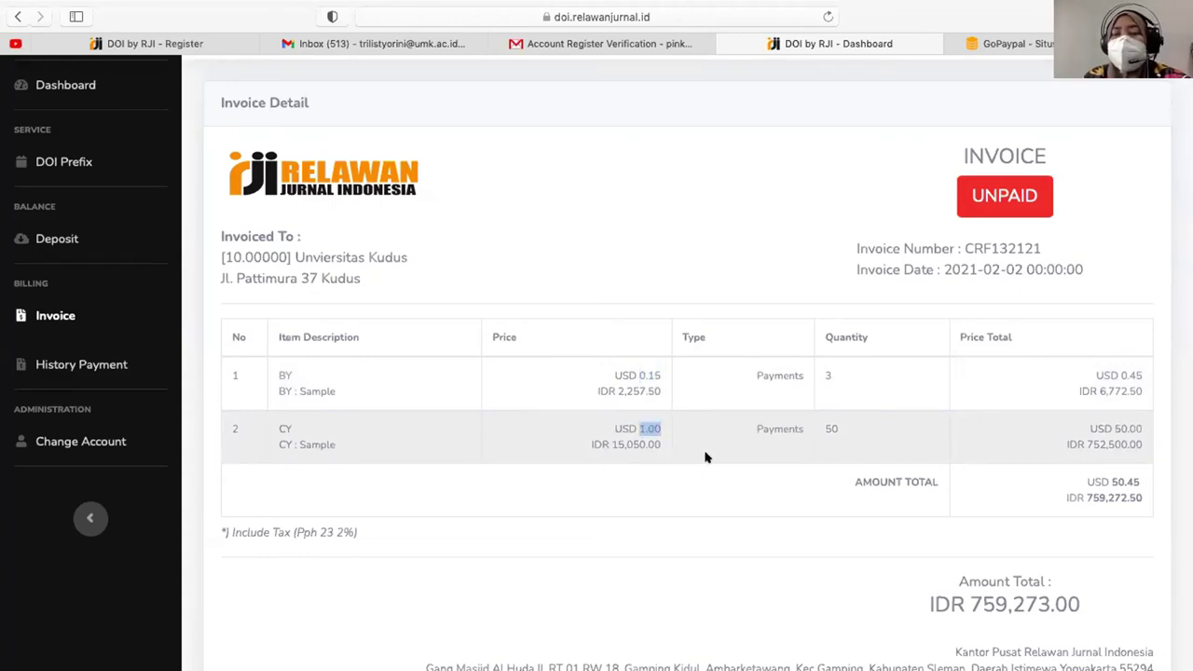
pyautogui.doubleClick(631, 443)
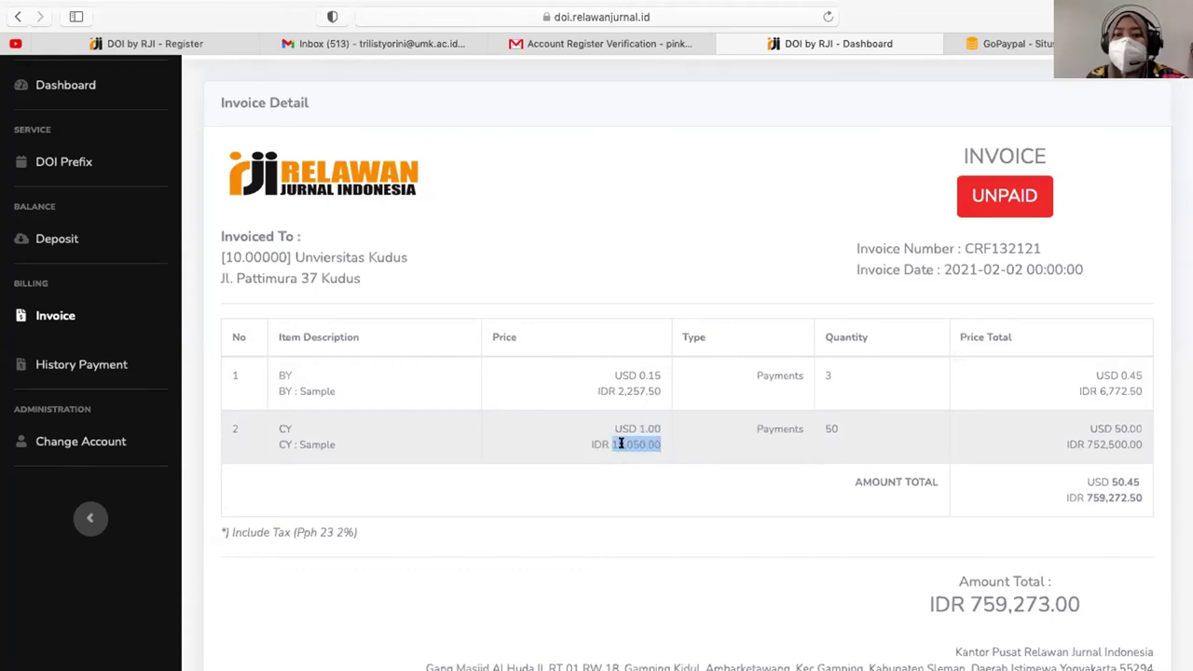
pyautogui.click(664, 454)
# - Return to the invoice list and start paying CRF132121 from the balance
pyautogui.scroll(-2, 665, 455)
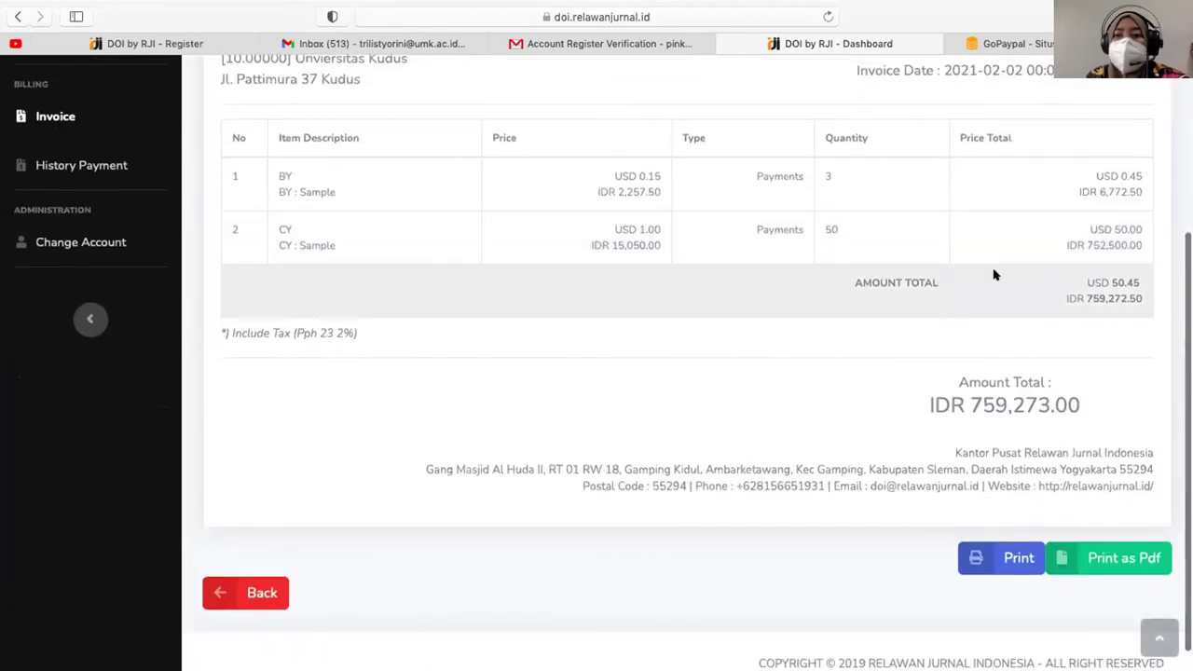
pyautogui.scroll(-1, 993, 271)
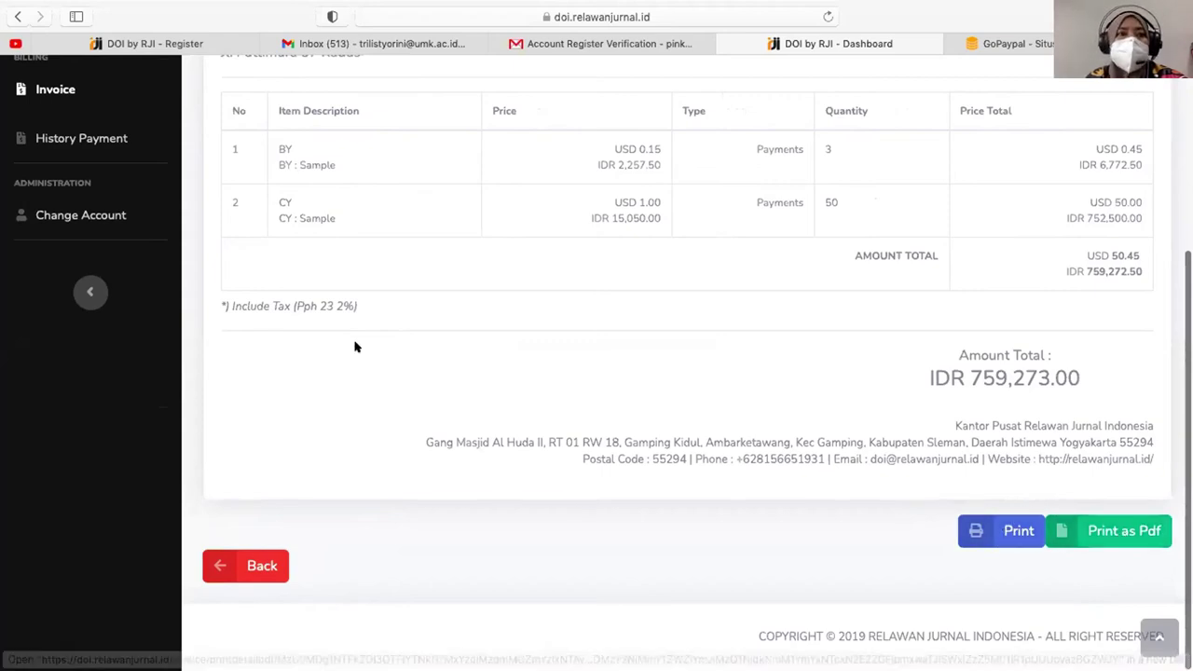
pyautogui.scroll(3, 354, 343)
pyautogui.click(44, 245)
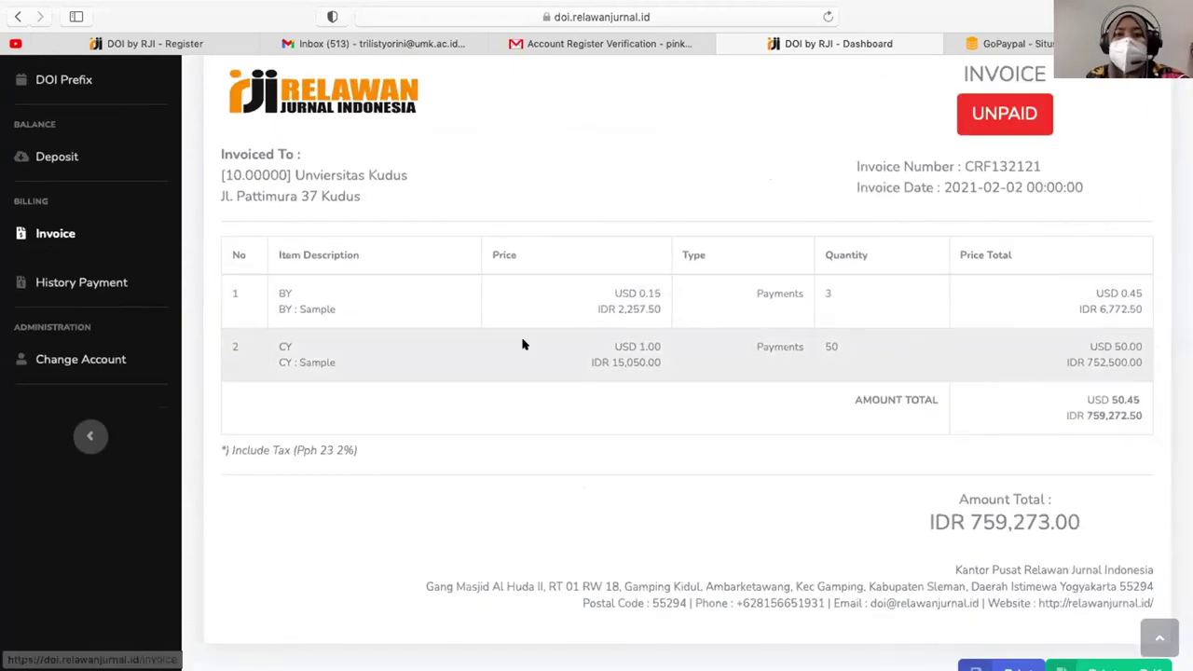
pyautogui.click(1051, 385)
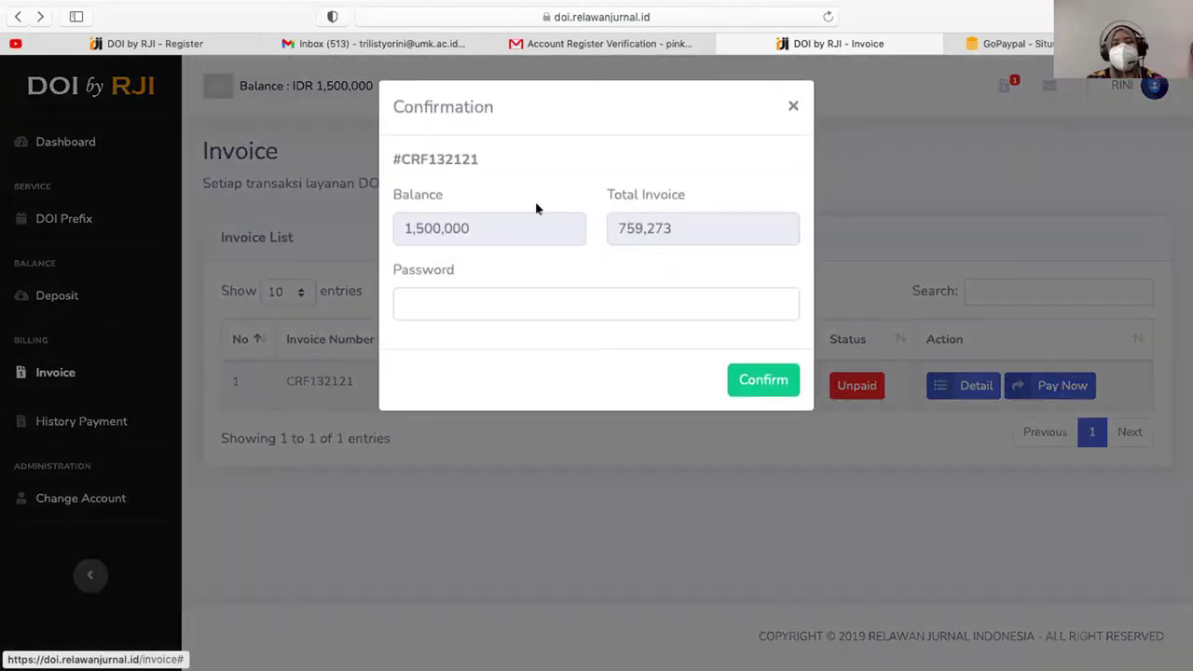
# - Pay the 759,273 invoice from the 1,500,000 balance, pasting the account password from the verification email
pyautogui.doubleClick(479, 229)
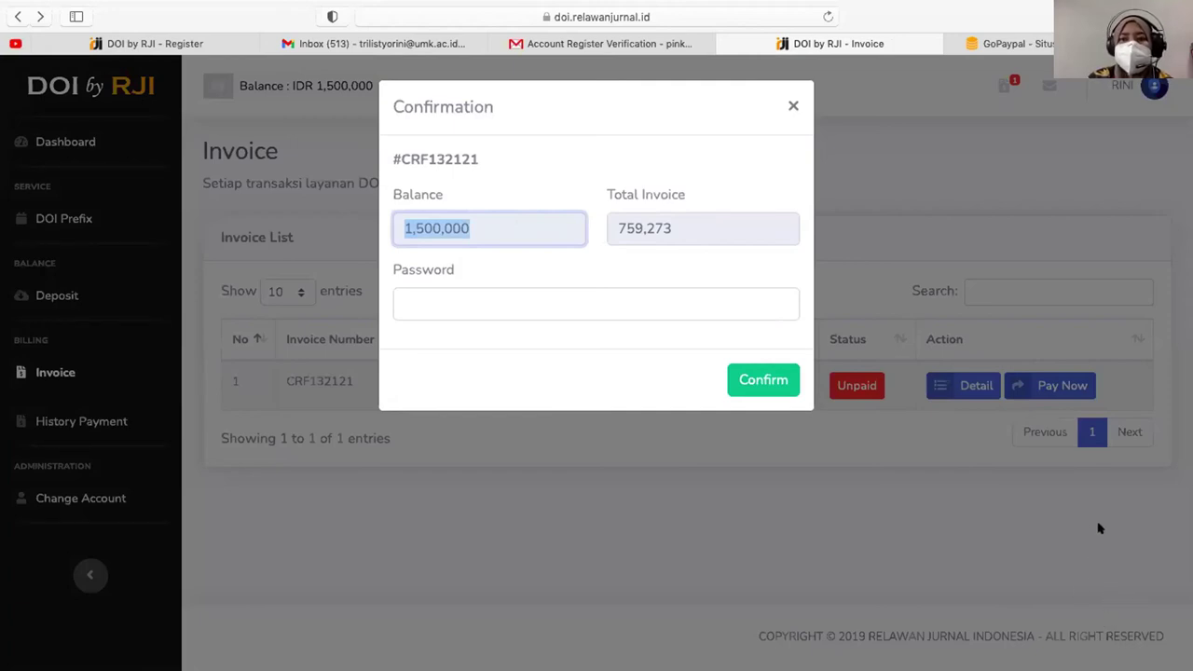
pyautogui.doubleClick(686, 230)
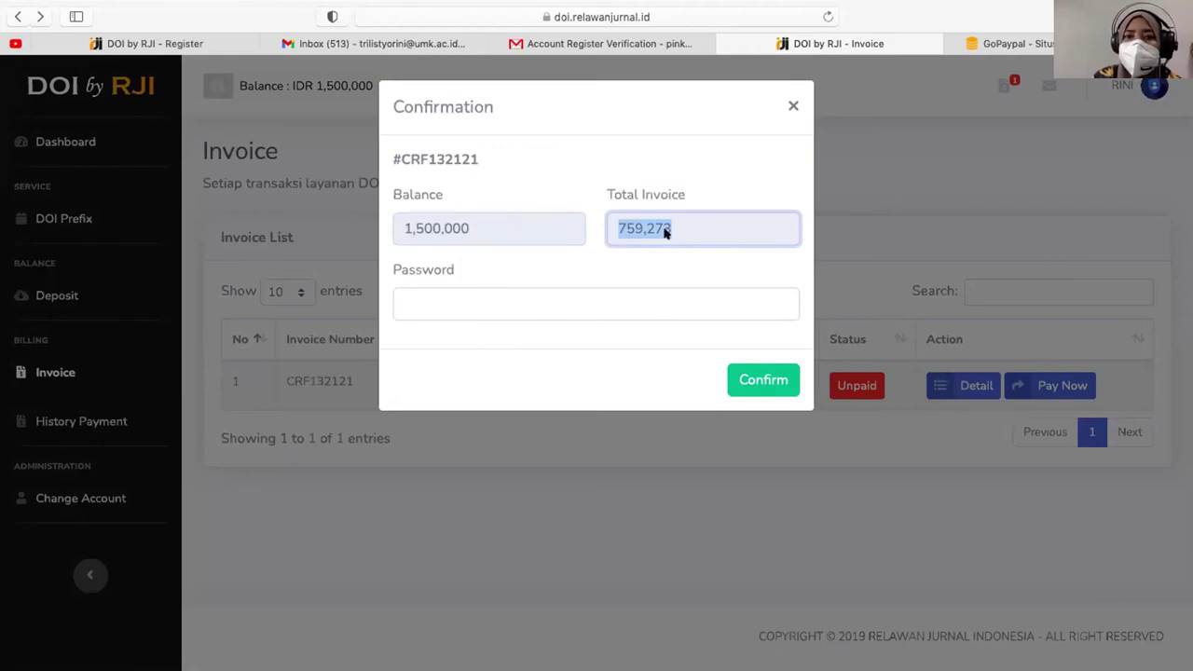
pyautogui.click(560, 290)
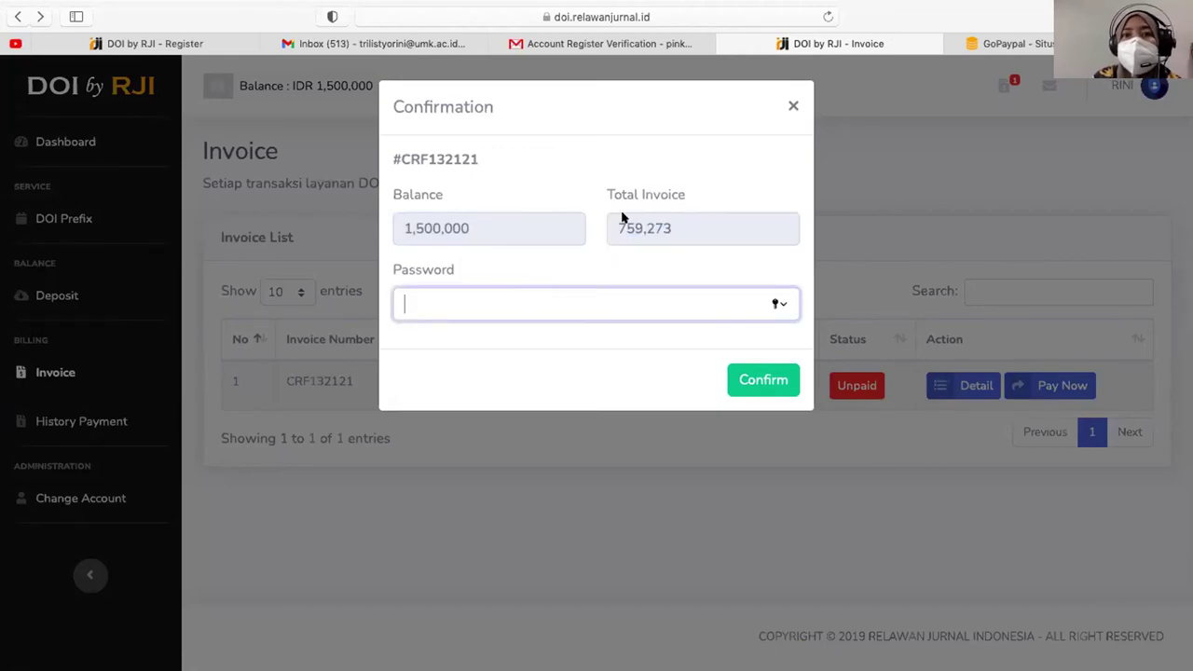
pyautogui.click(625, 44)
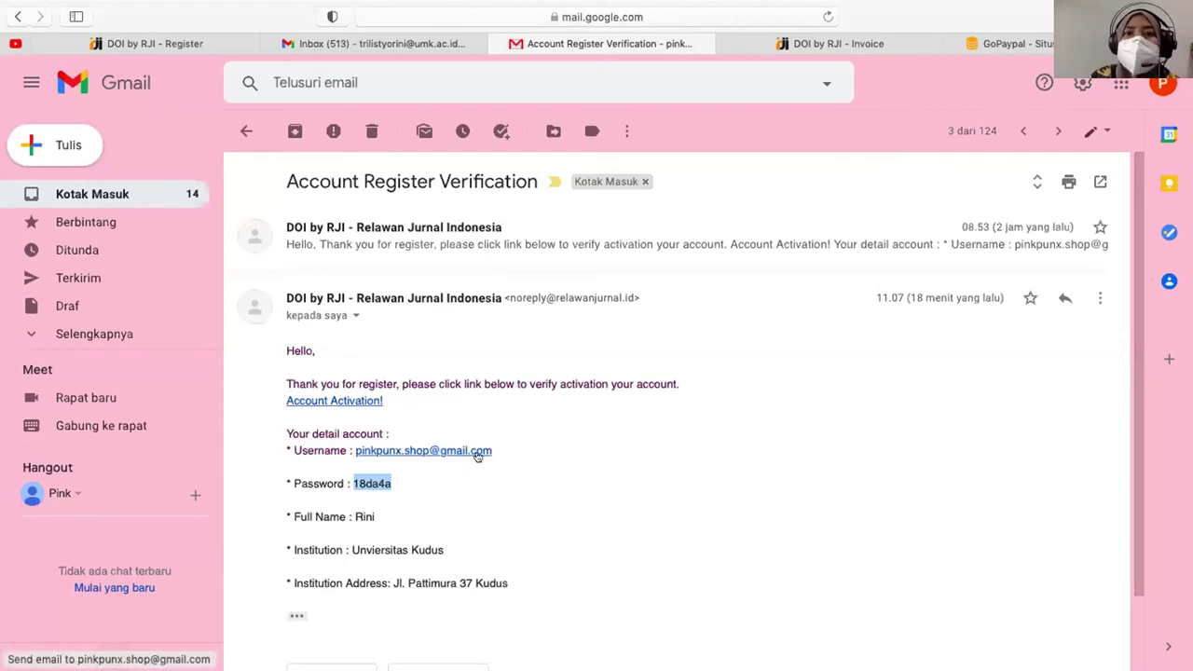
pyautogui.click(813, 52)
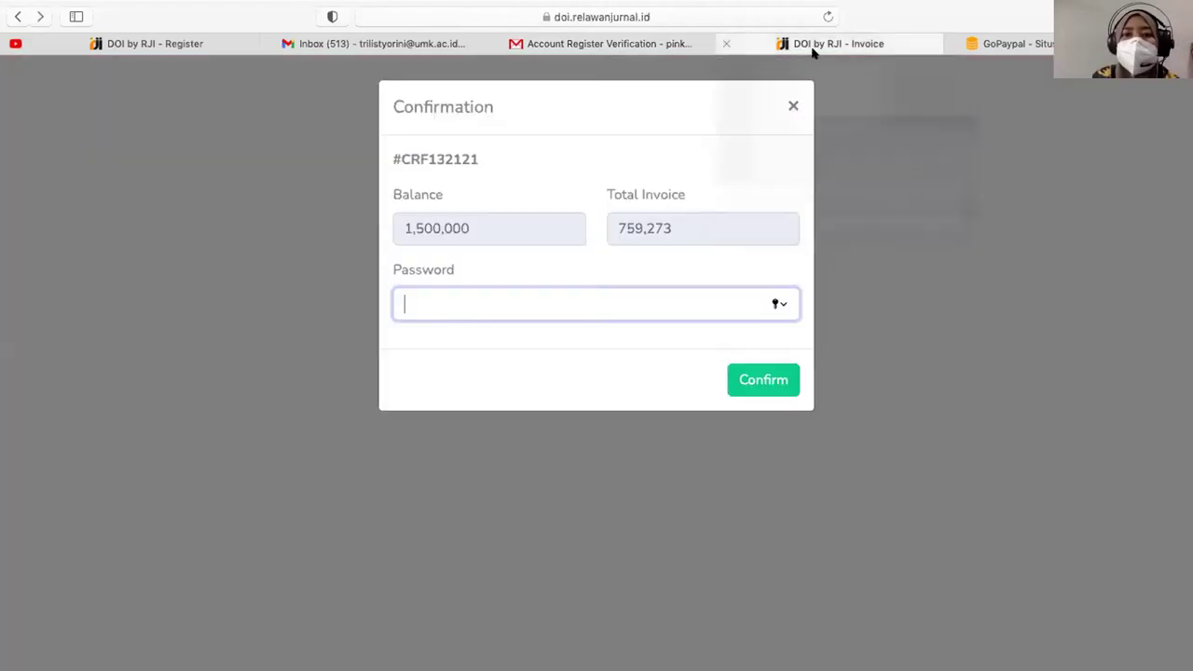
pyautogui.press('super+v')
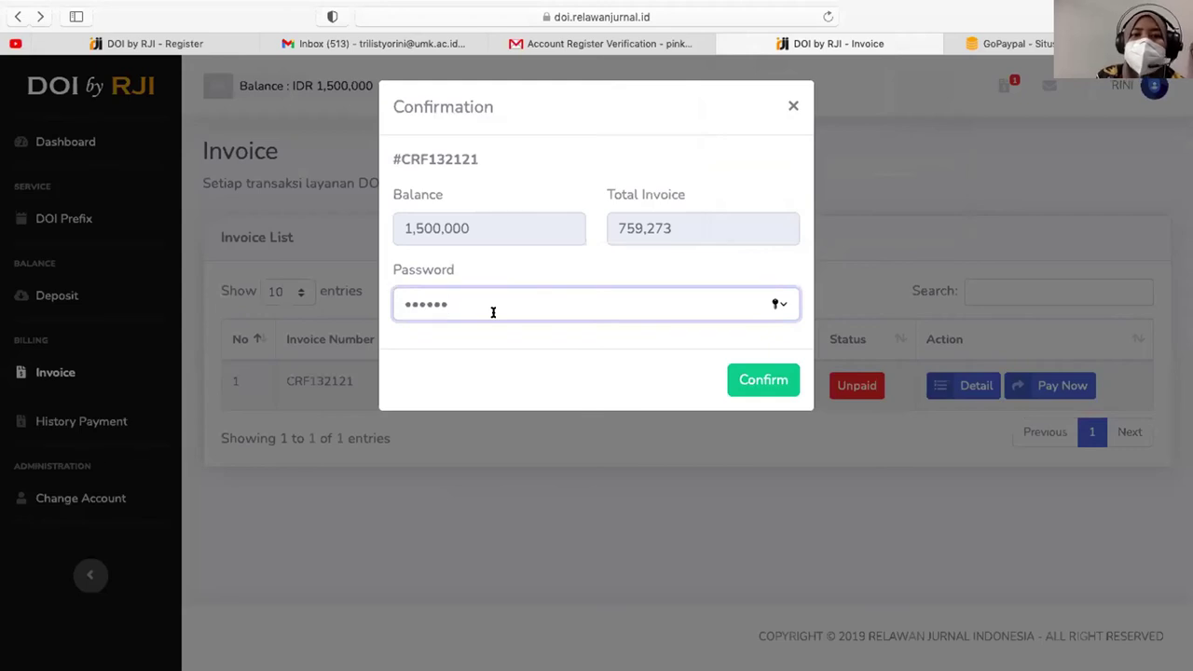
pyautogui.click(762, 379)
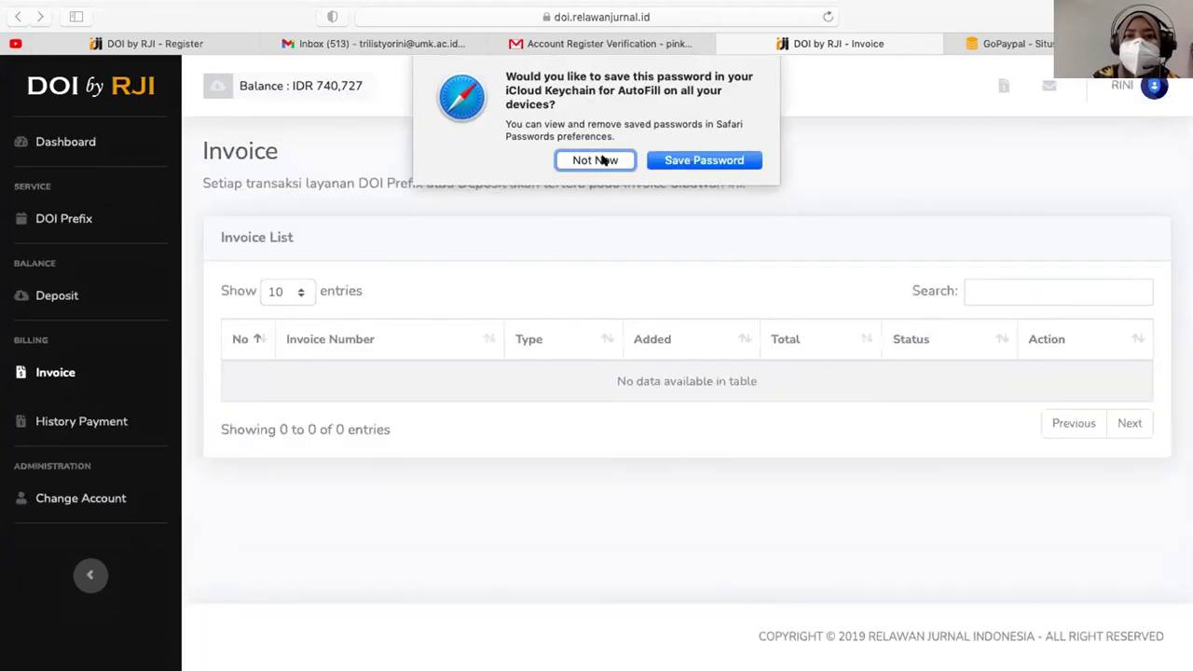
# - Decline saving the password, review the History Payment entries, then go to the Deposit page
pyautogui.click(602, 160)
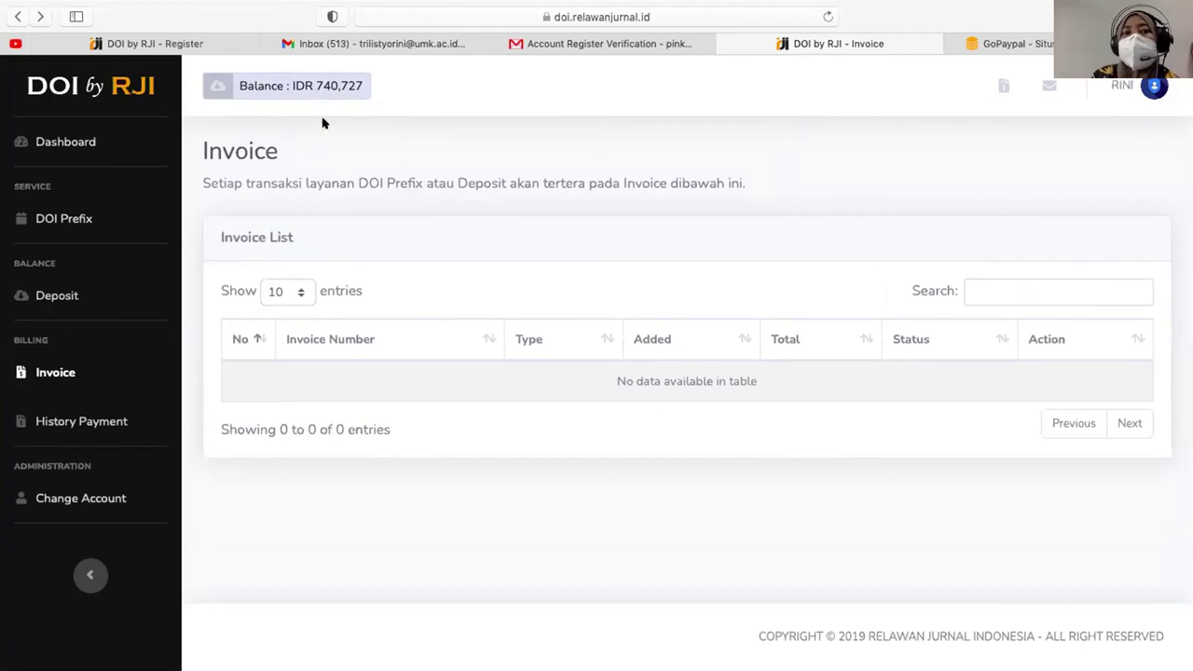
pyautogui.click(81, 421)
pyautogui.scroll(-2, 855, 425)
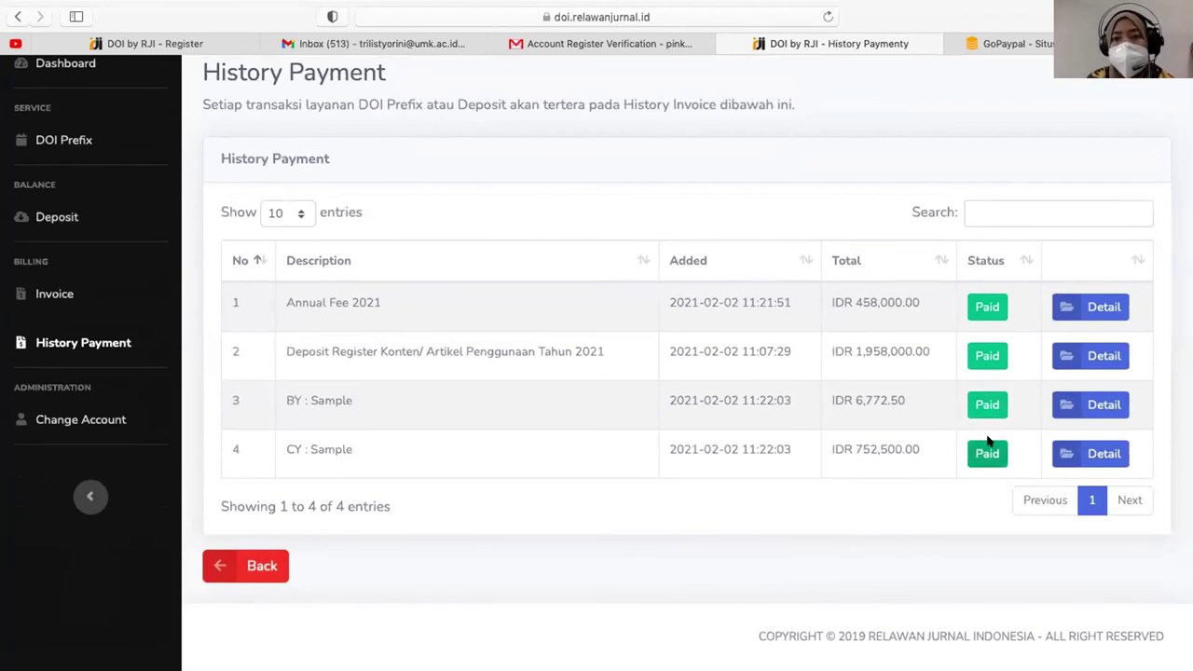
pyautogui.click(65, 216)
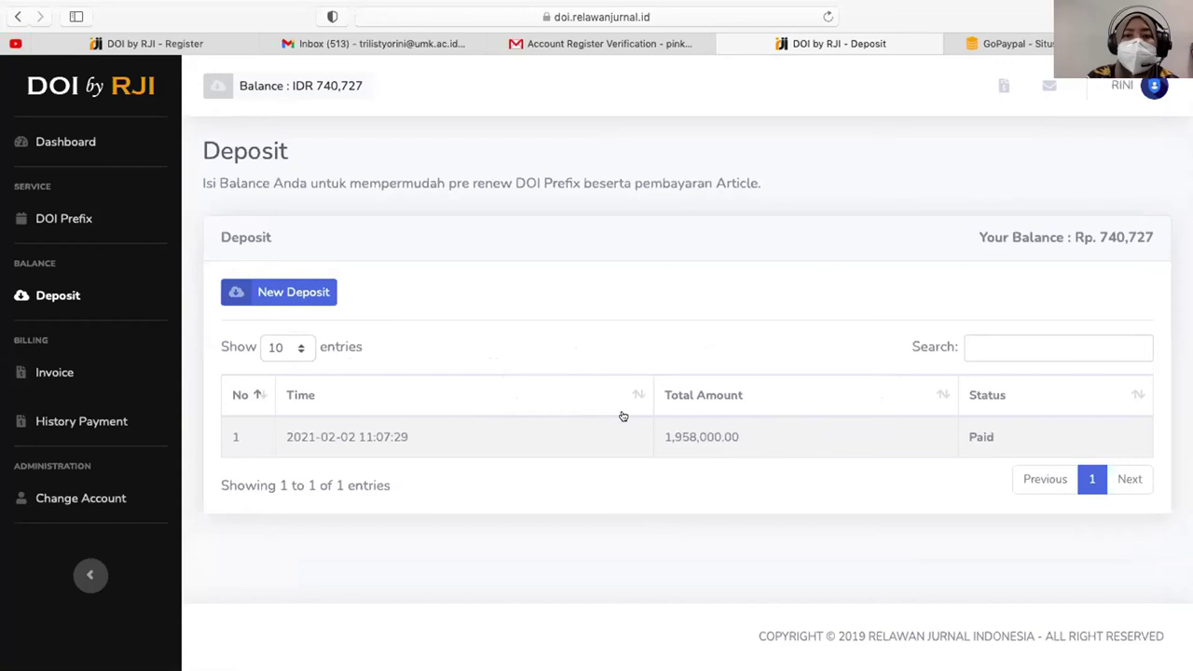
# - Start a new deposit request and enter 1500000 as the amount
pyautogui.click(291, 293)
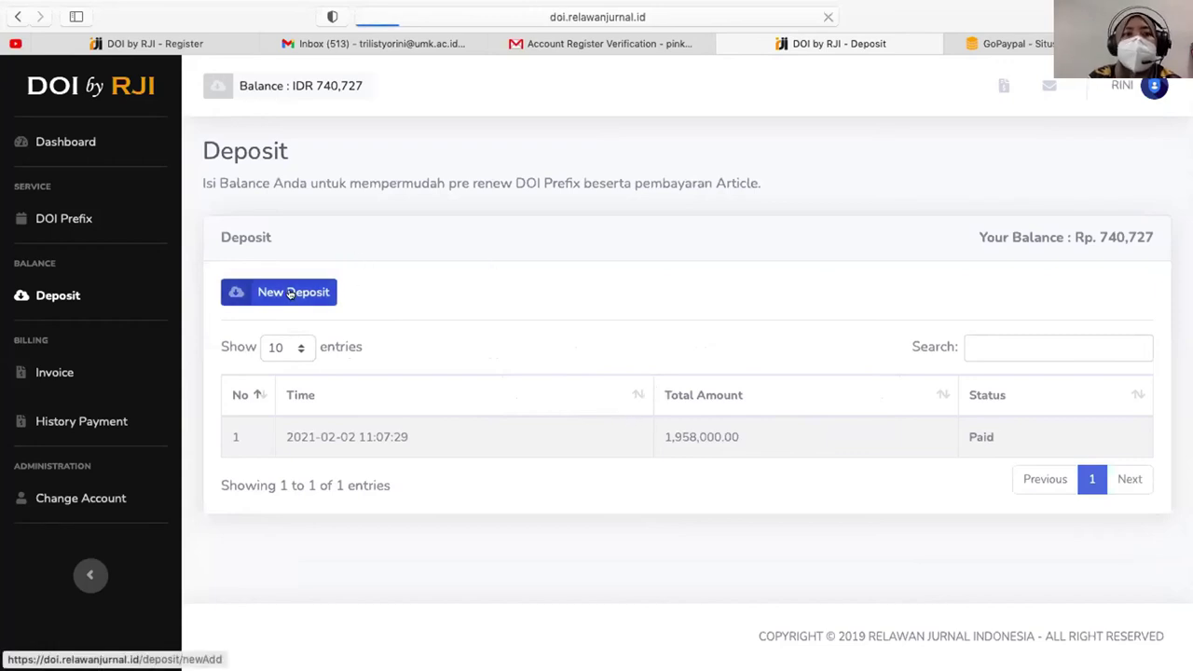
pyautogui.click(631, 290)
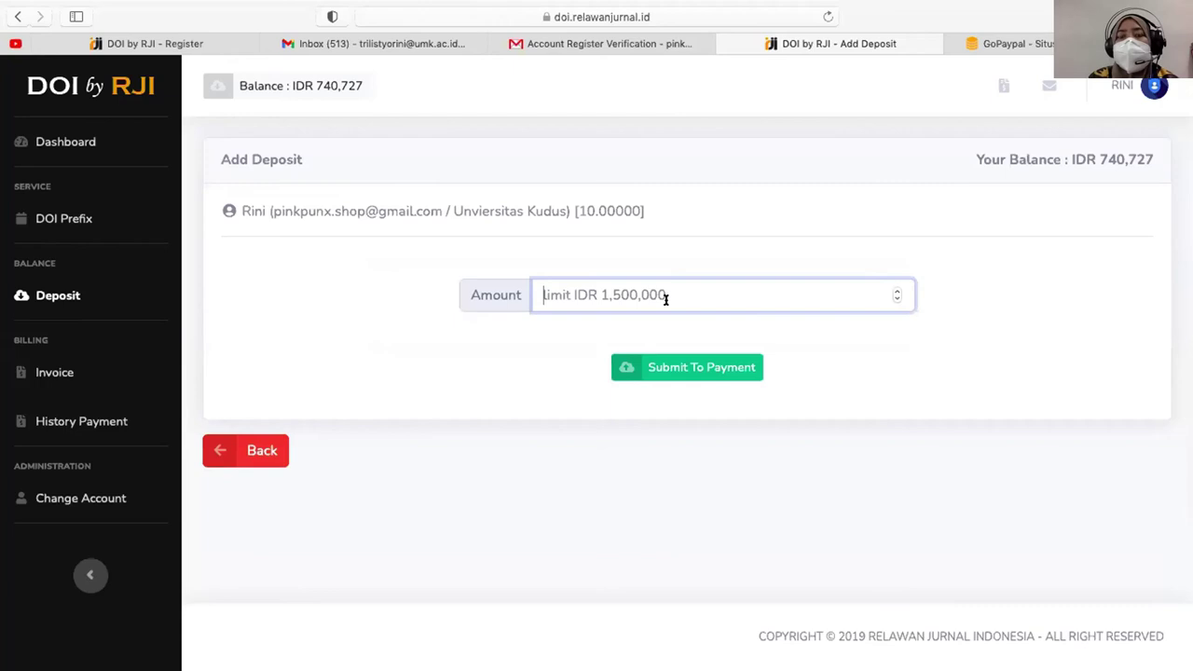
pyautogui.write('1500000')
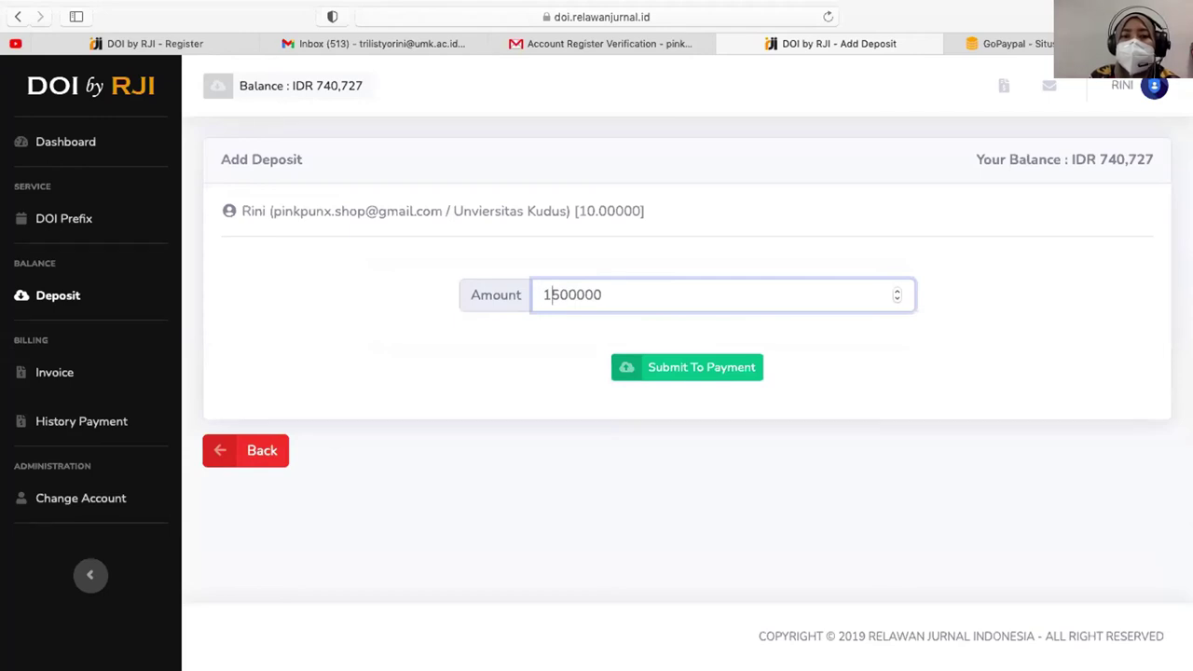
# - Remove the trial separators so the amount stays 1500000, then submit and confirm the deposit
pyautogui.click(576, 295)
pyautogui.click(602, 295)
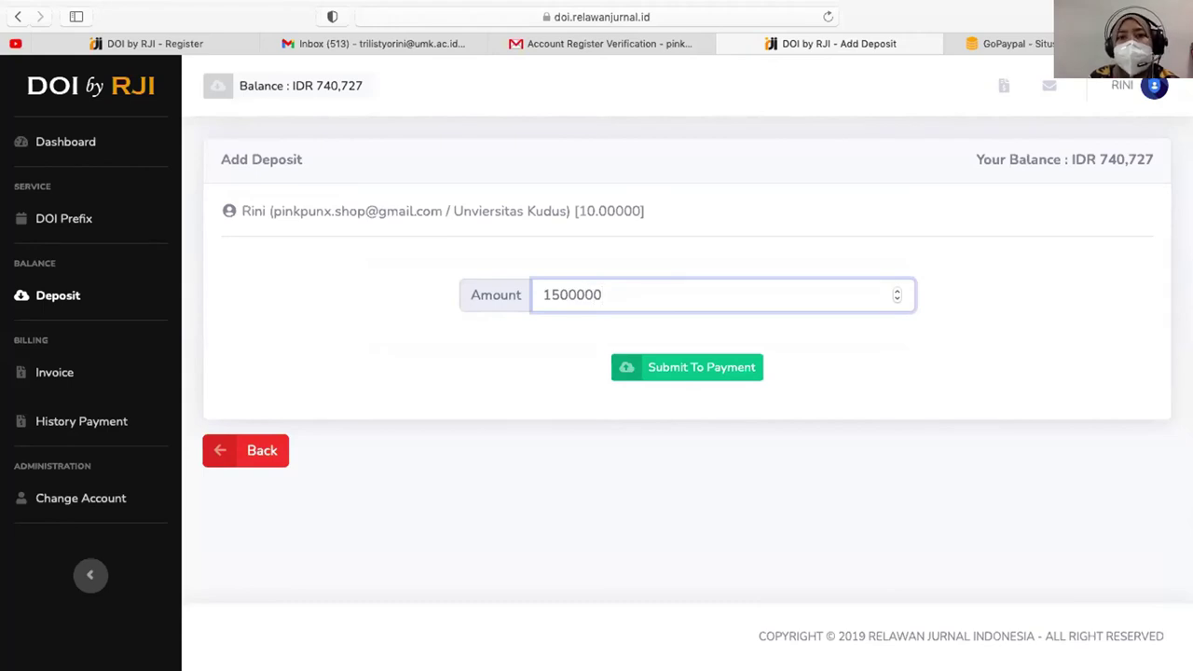
pyautogui.click(576, 294)
pyautogui.write('.')
pyautogui.click(558, 295)
pyautogui.write(',')
pyautogui.click(575, 295)
pyautogui.press('BackSpace')
pyautogui.write(',')
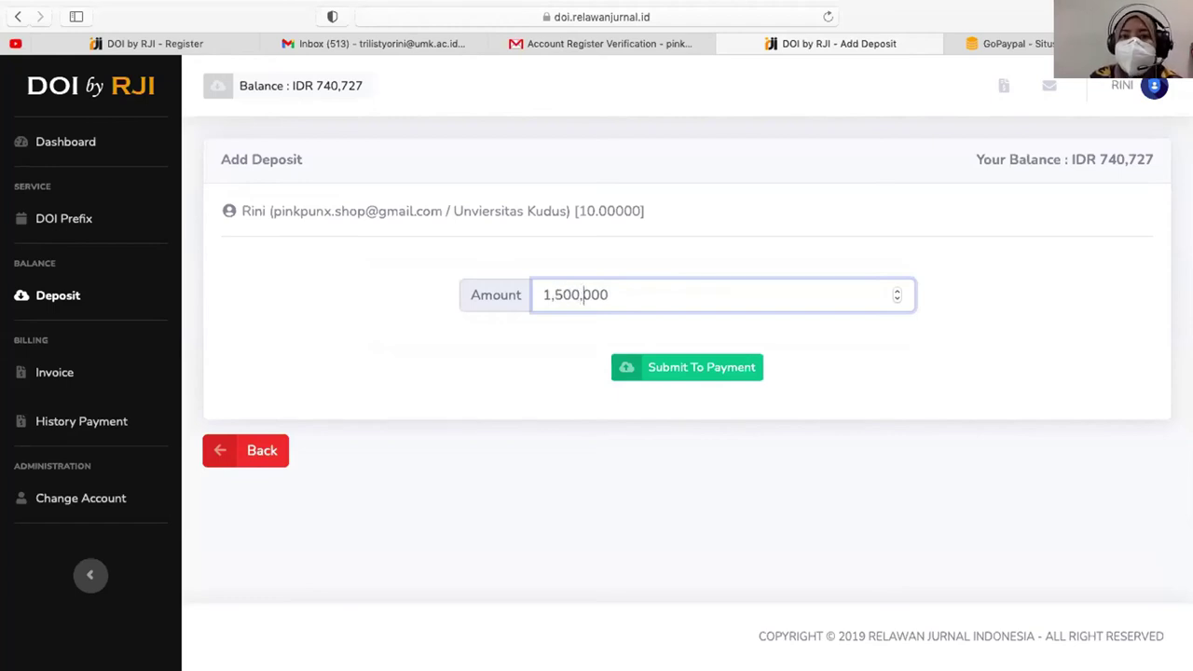
pyautogui.press('BackSpace')
pyautogui.click(554, 294)
pyautogui.press('BackSpace')
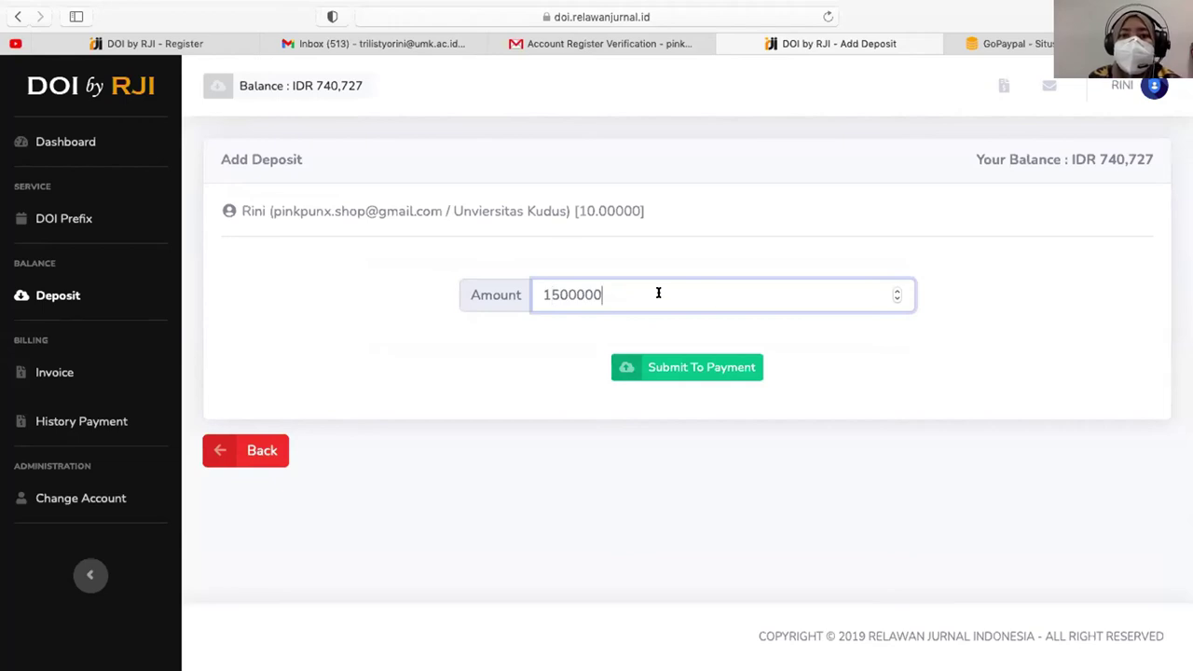
pyautogui.click(712, 368)
pyautogui.click(755, 361)
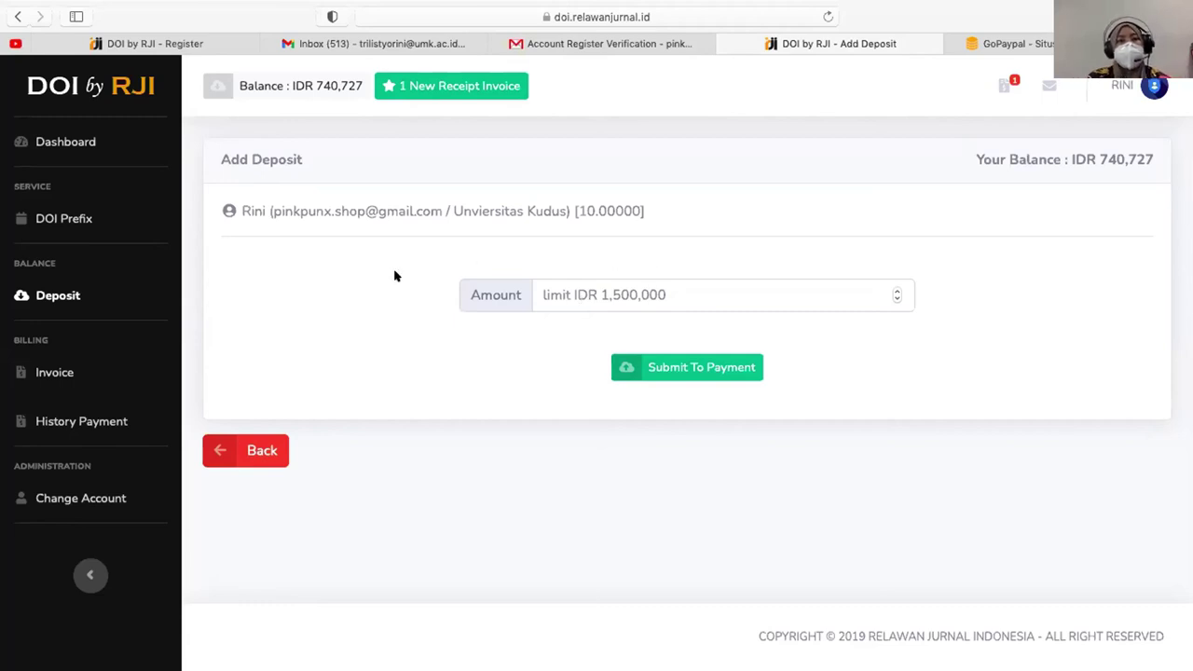
# - On the Deposit list, highlight the paid 1,958,000.00, the new 1,500,000.00 and its Unpaid status
pyautogui.click(53, 295)
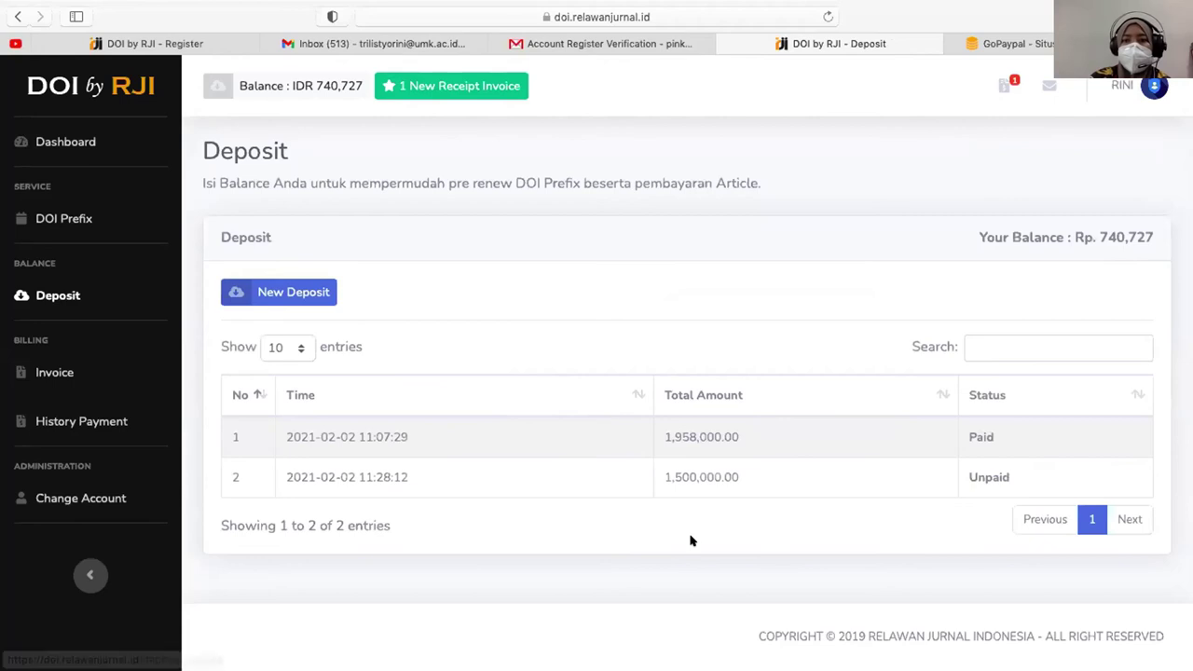
pyautogui.doubleClick(677, 434)
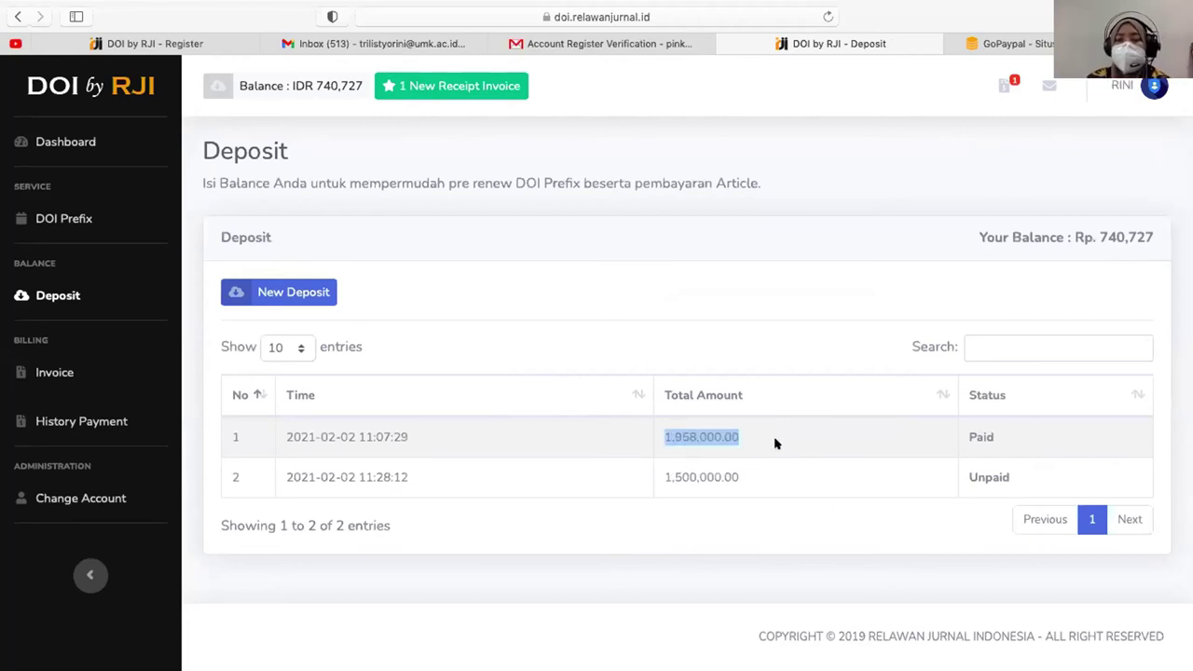
pyautogui.doubleClick(695, 473)
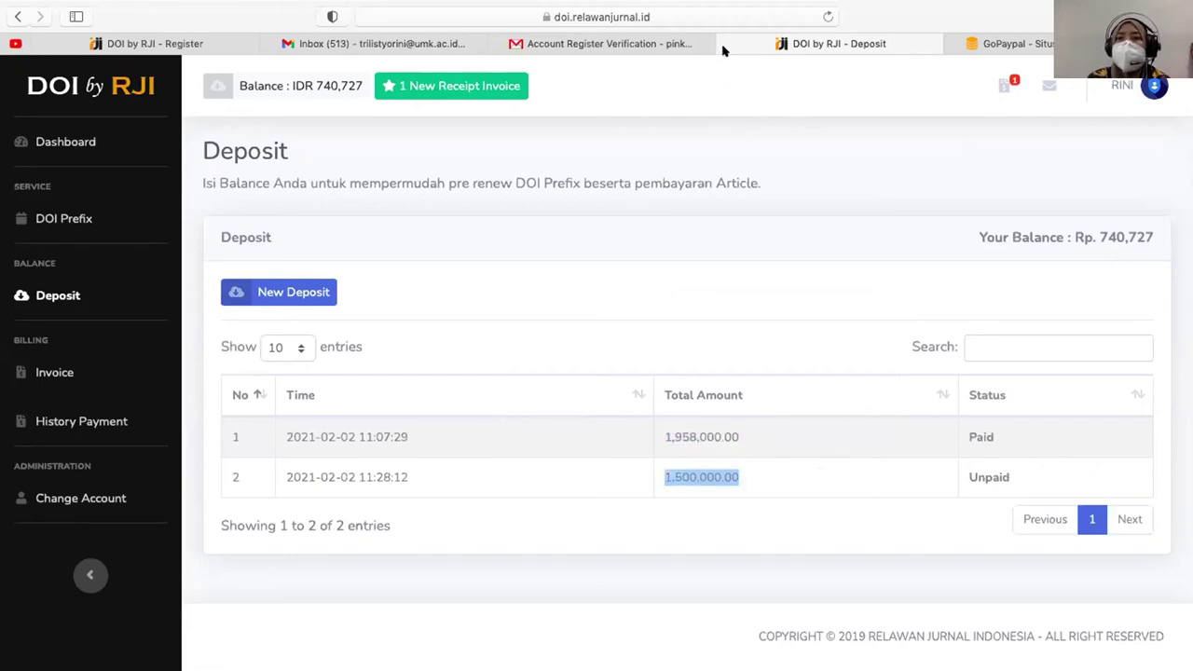
pyautogui.click(750, 485)
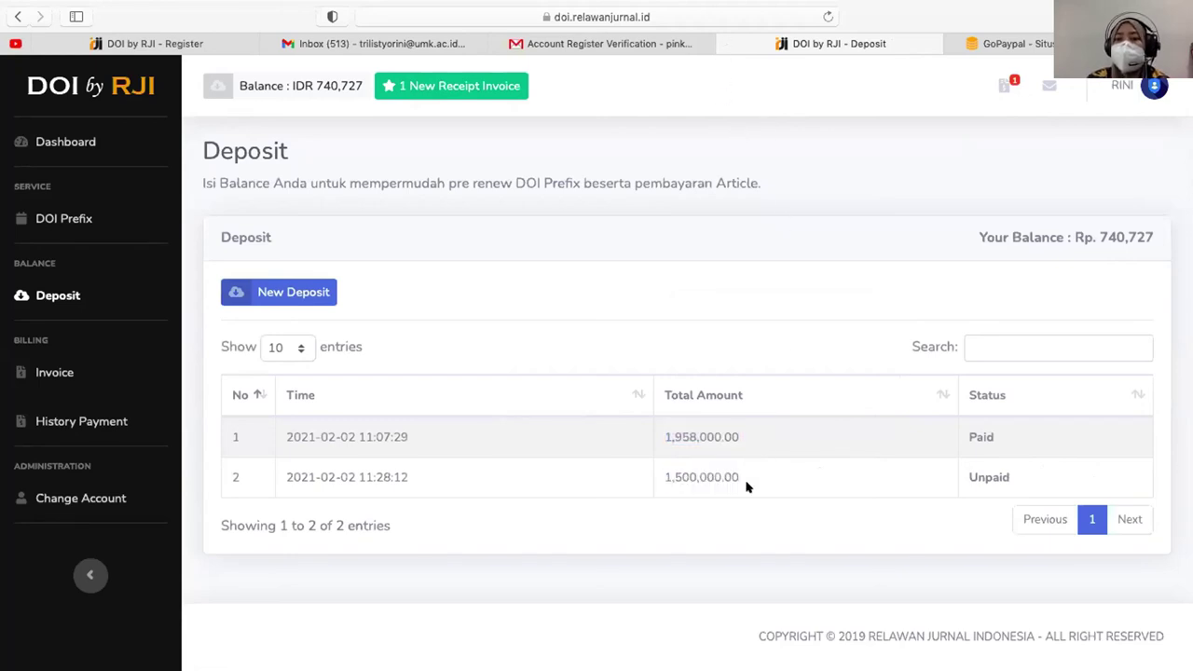
pyautogui.doubleClick(974, 484)
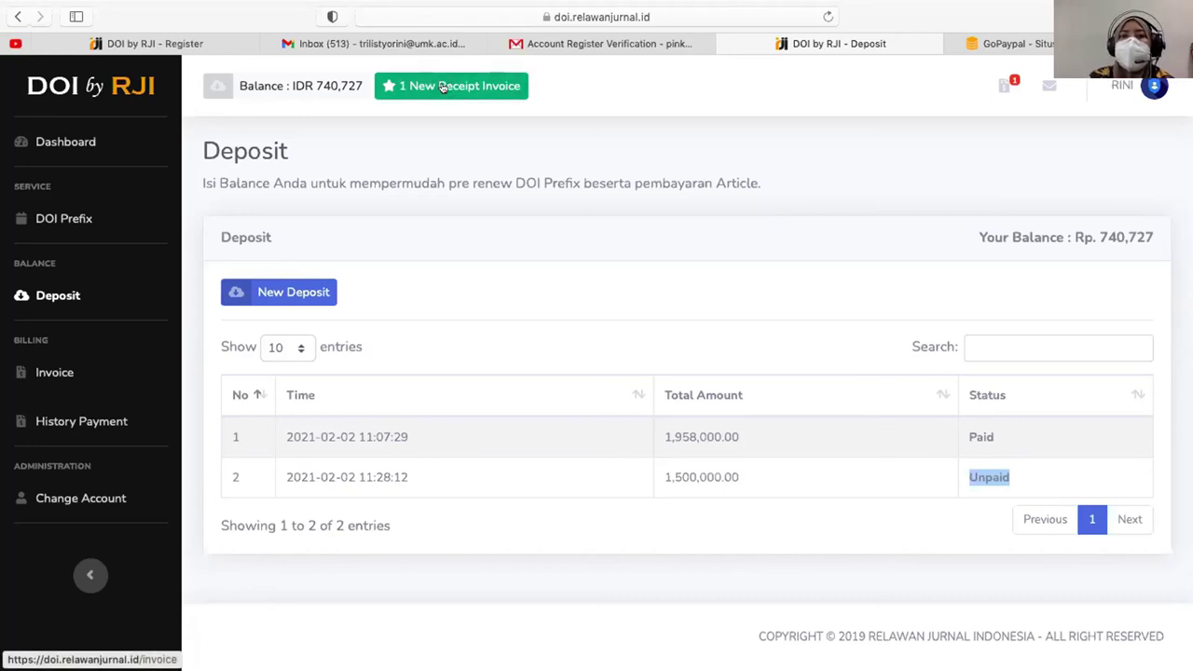
# - From the new receipt invoice list, open Confirm Payments for the unpaid 1,500,000 deposit invoice 008233
pyautogui.click(443, 85)
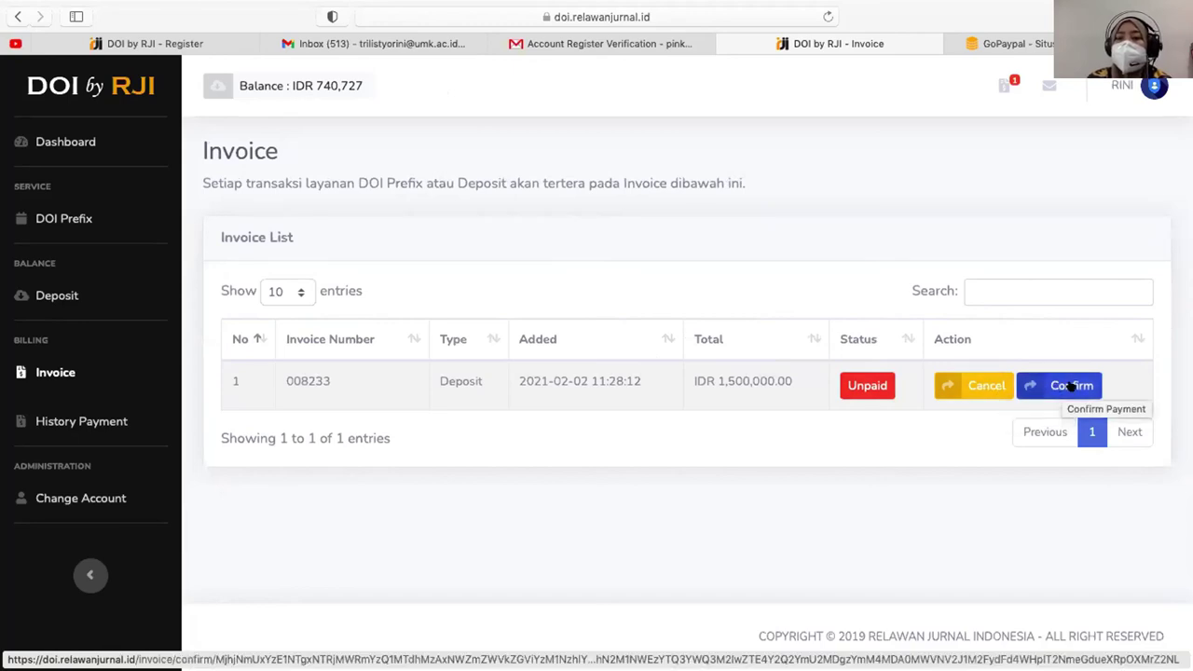
pyautogui.click(1072, 385)
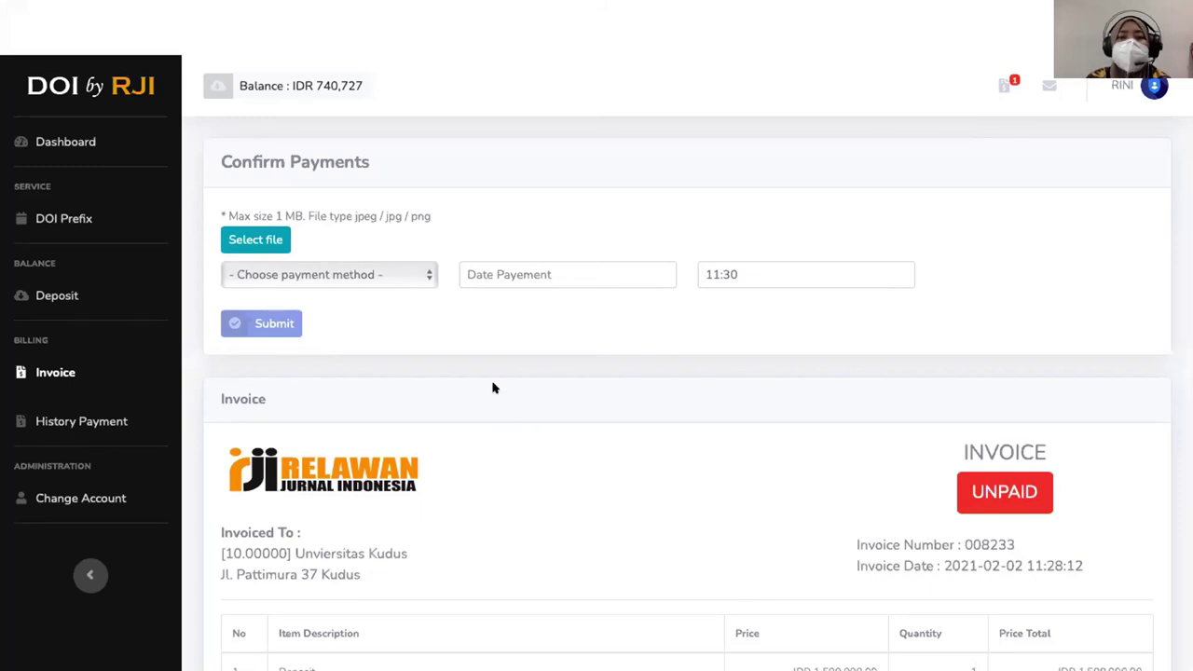
# - Look at the payment method options without choosing one, then scroll down to the Payment To details
pyautogui.click(370, 274)
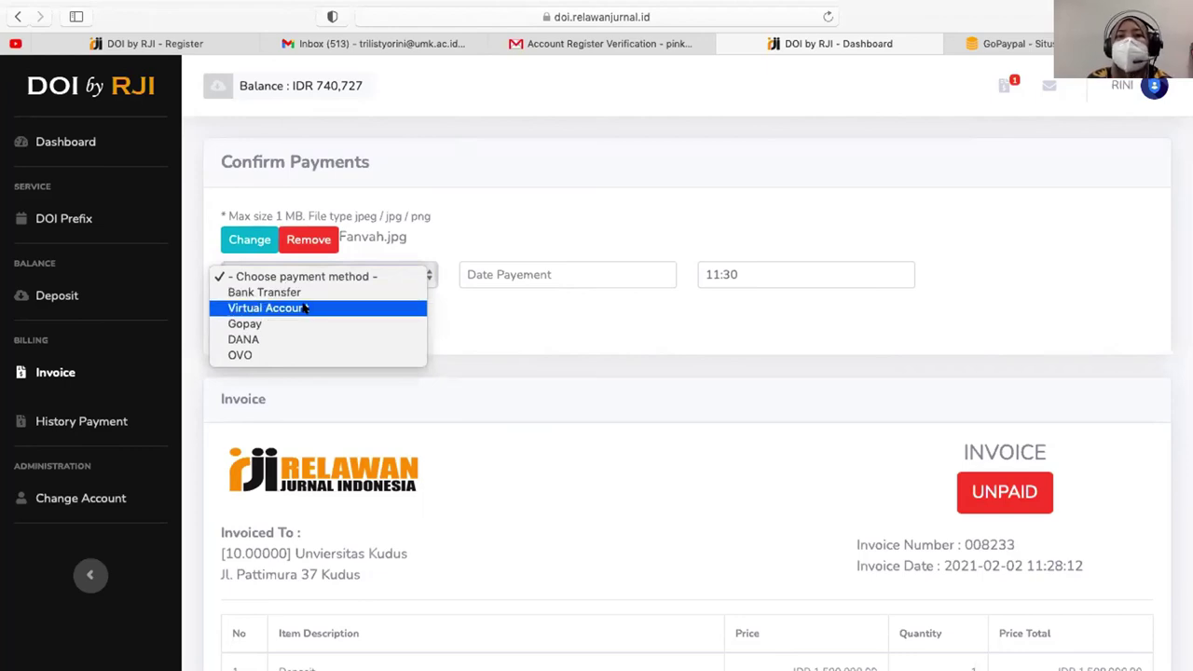
pyautogui.click(532, 466)
pyautogui.scroll(-5, 527, 462)
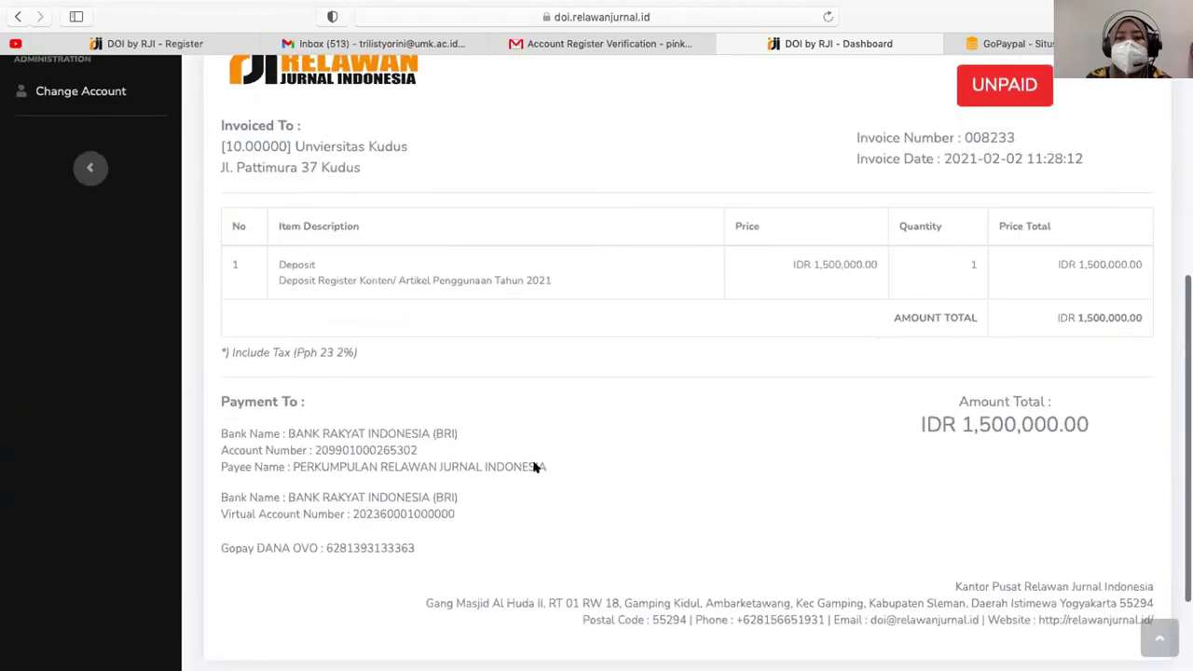
pyautogui.moveTo(217, 344); pyautogui.dragTo(456, 496)
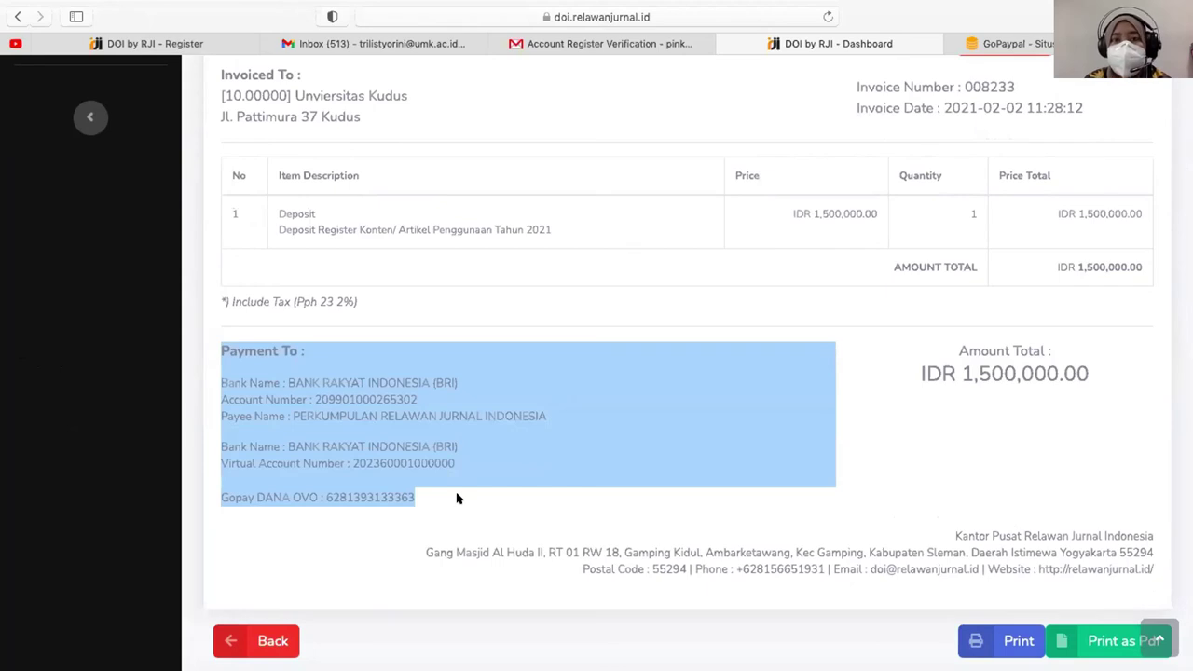
pyautogui.moveTo(411, 487)
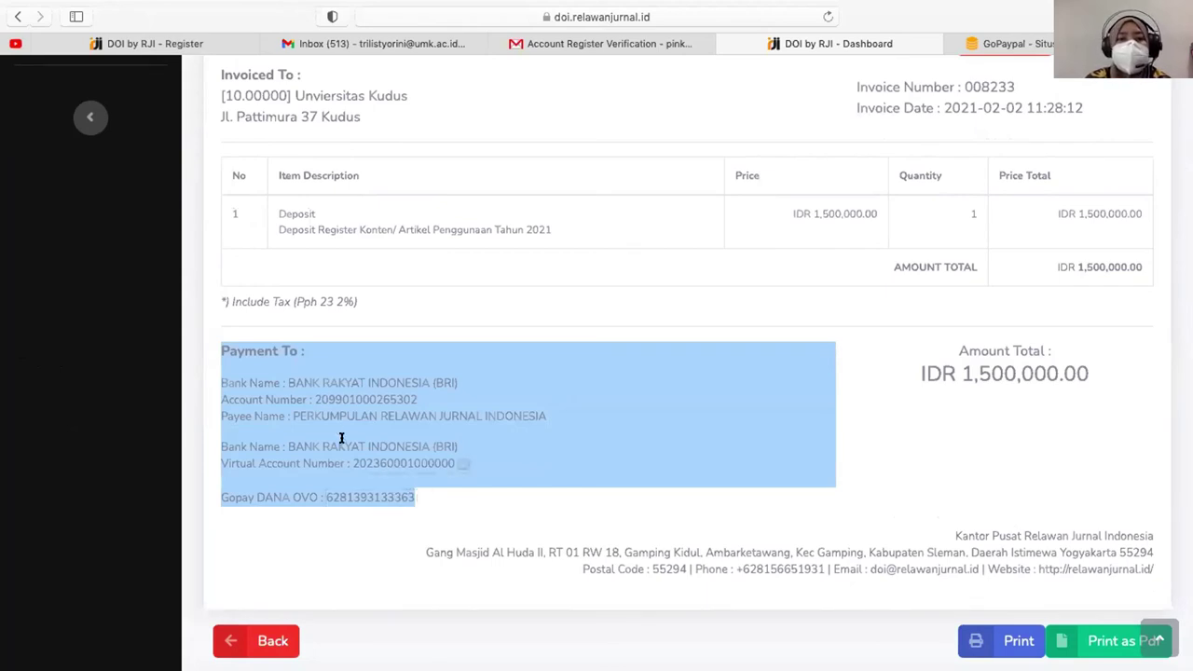
pyautogui.click(319, 416)
pyautogui.moveTo(215, 377); pyautogui.dragTo(436, 485)
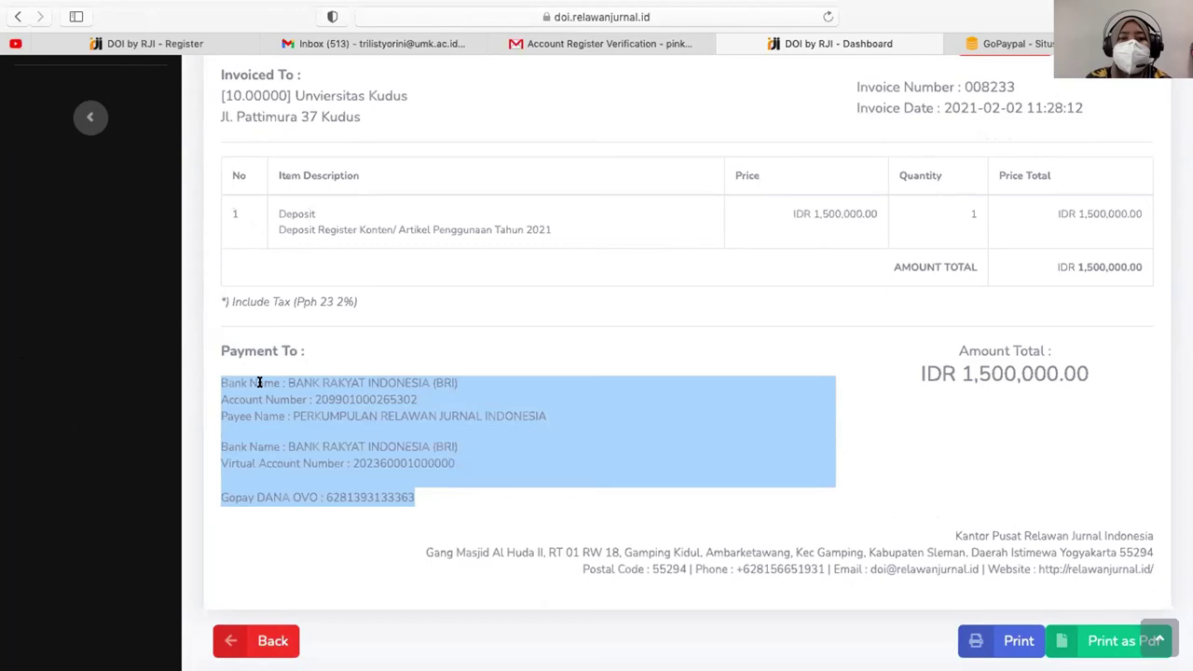
pyautogui.doubleClick(354, 391)
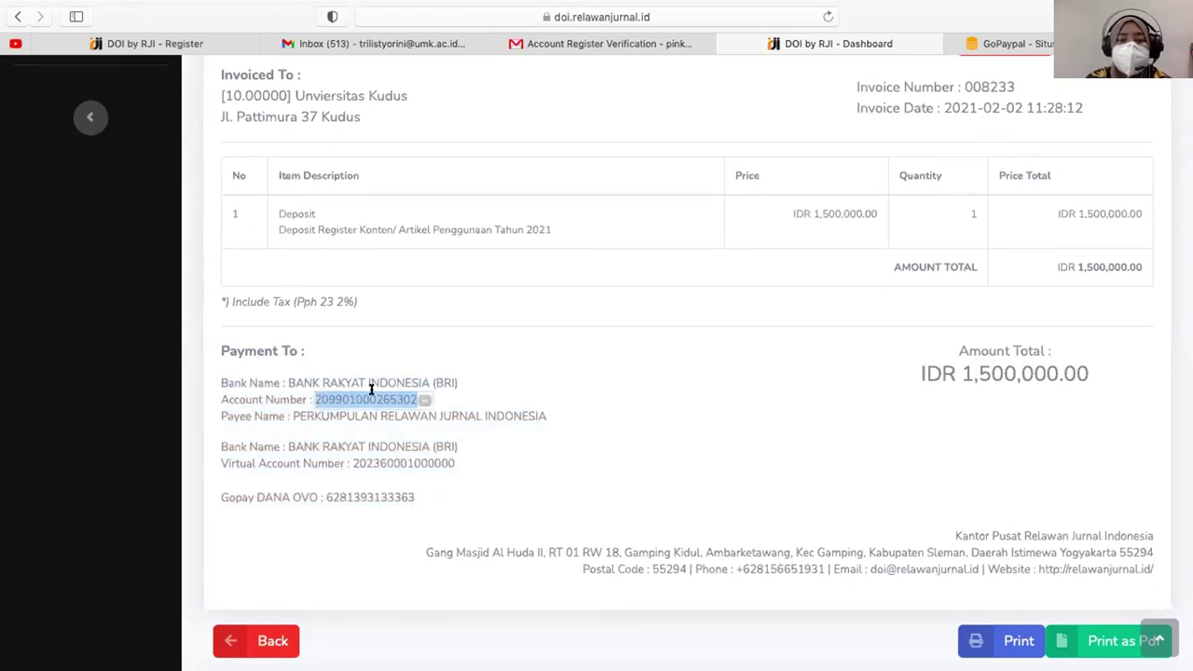
pyautogui.moveTo(217, 445); pyautogui.dragTo(455, 460)
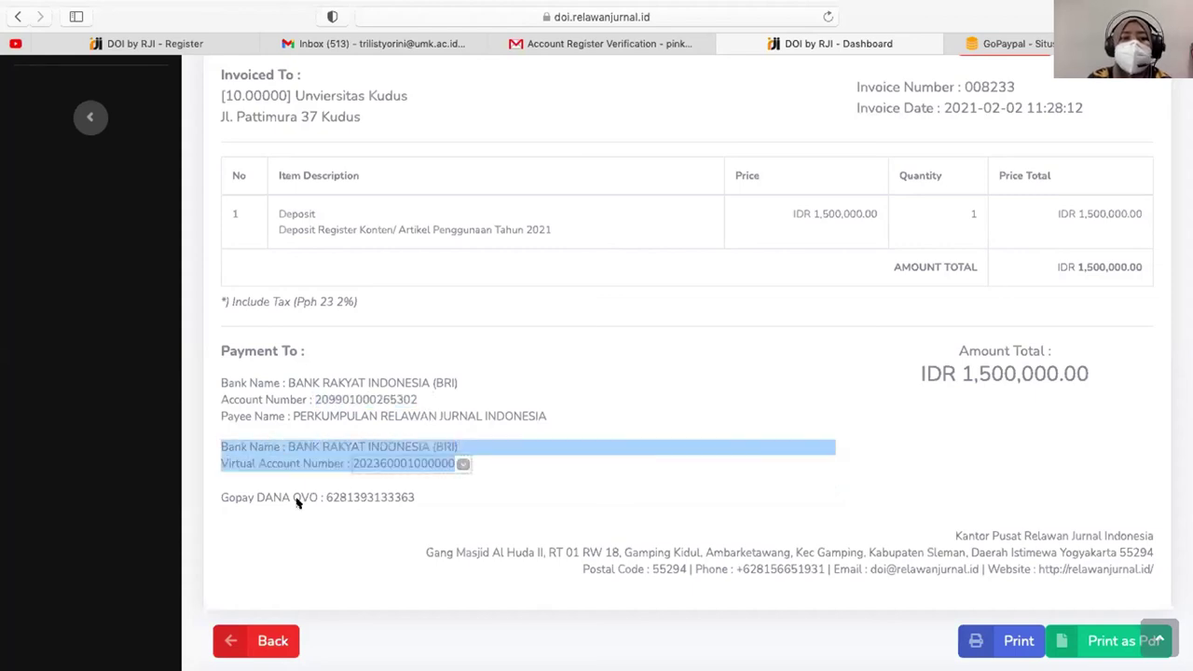
pyautogui.moveTo(216, 497); pyautogui.dragTo(420, 499)
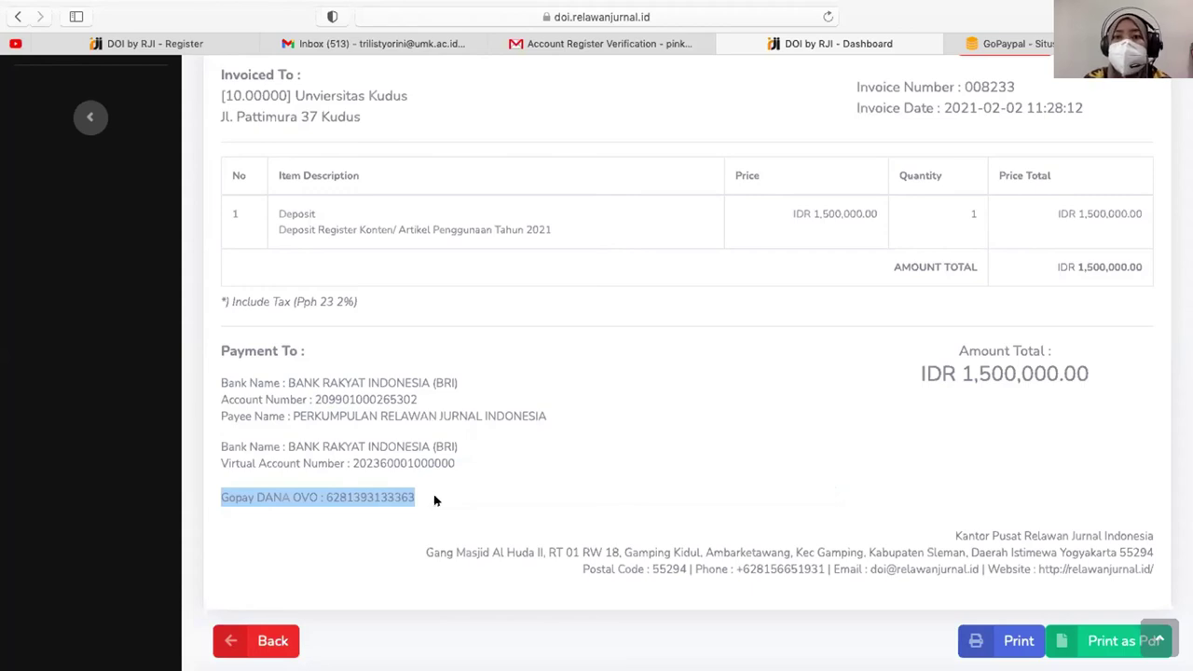
pyautogui.scroll(5, 435, 498)
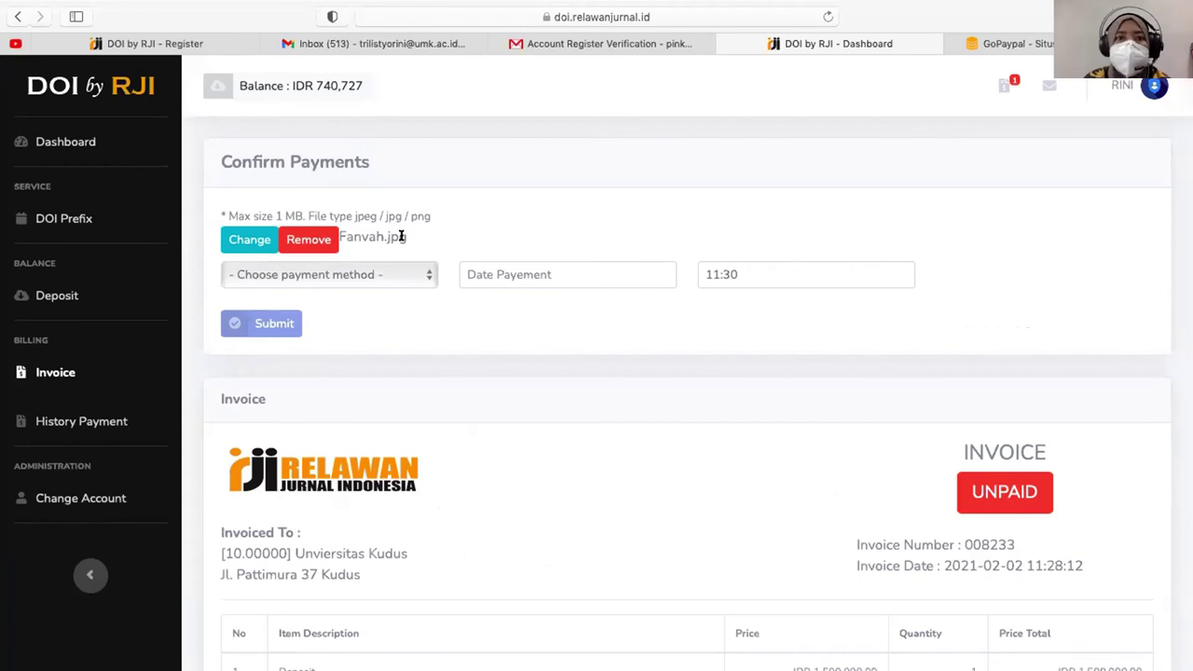
# - Fill the payment confirmation with OVO as the method, date 2021-02-02 and time 11:30
pyautogui.click(373, 269)
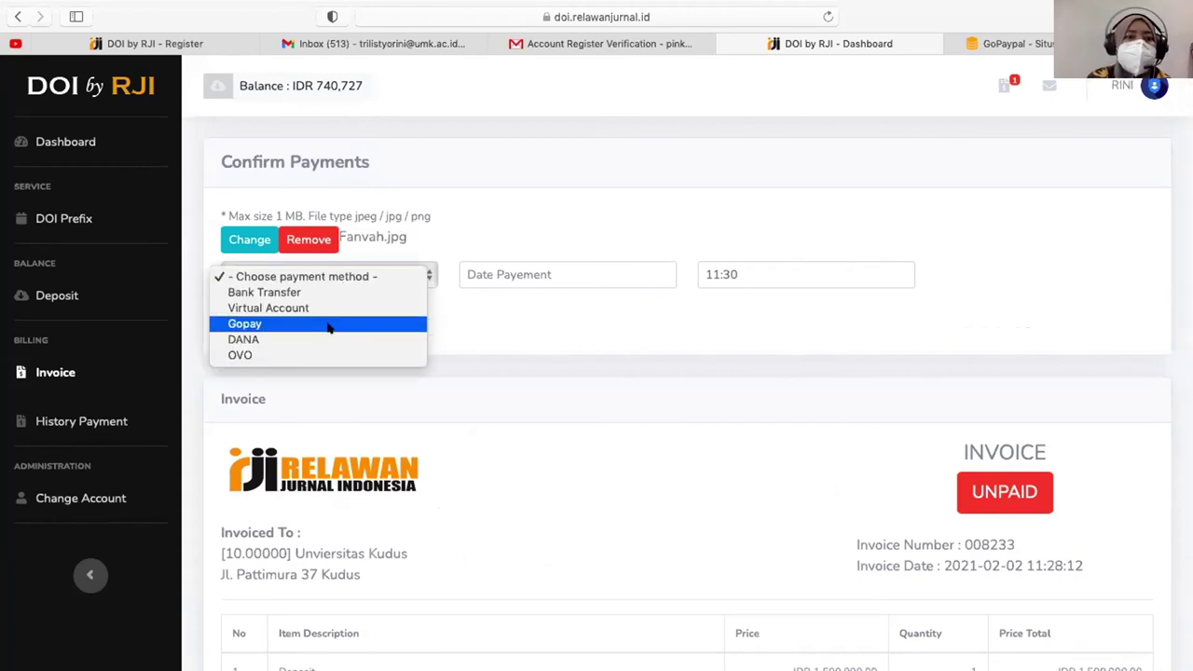
pyautogui.press('Return')
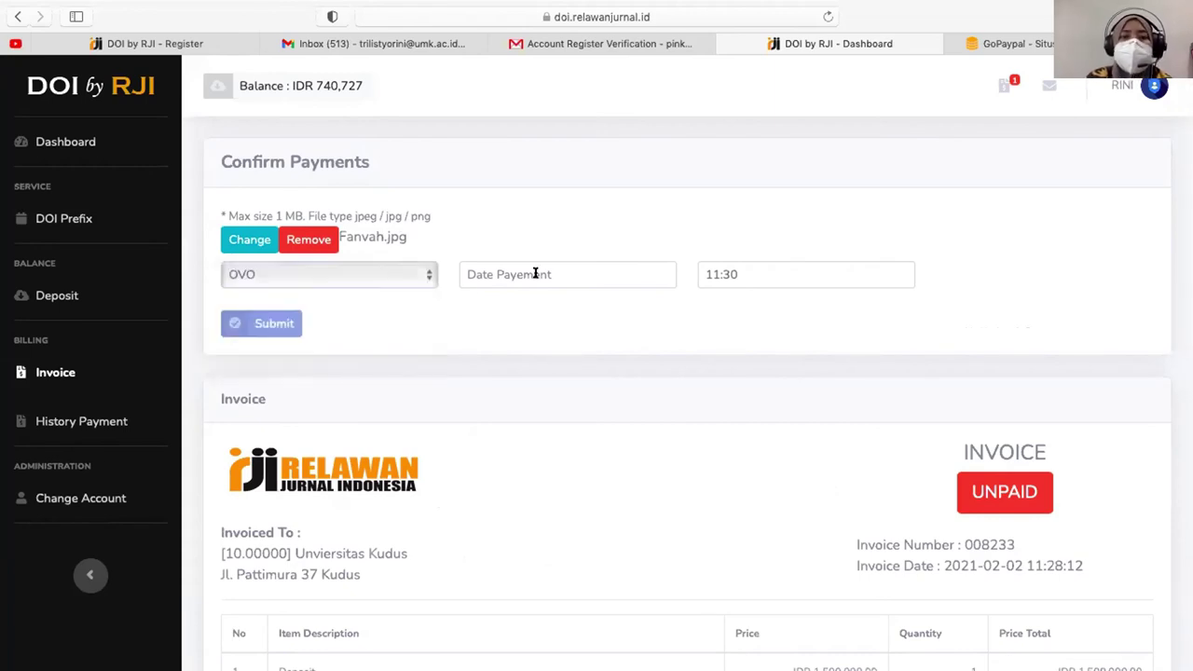
pyautogui.click(535, 273)
pyautogui.click(519, 353)
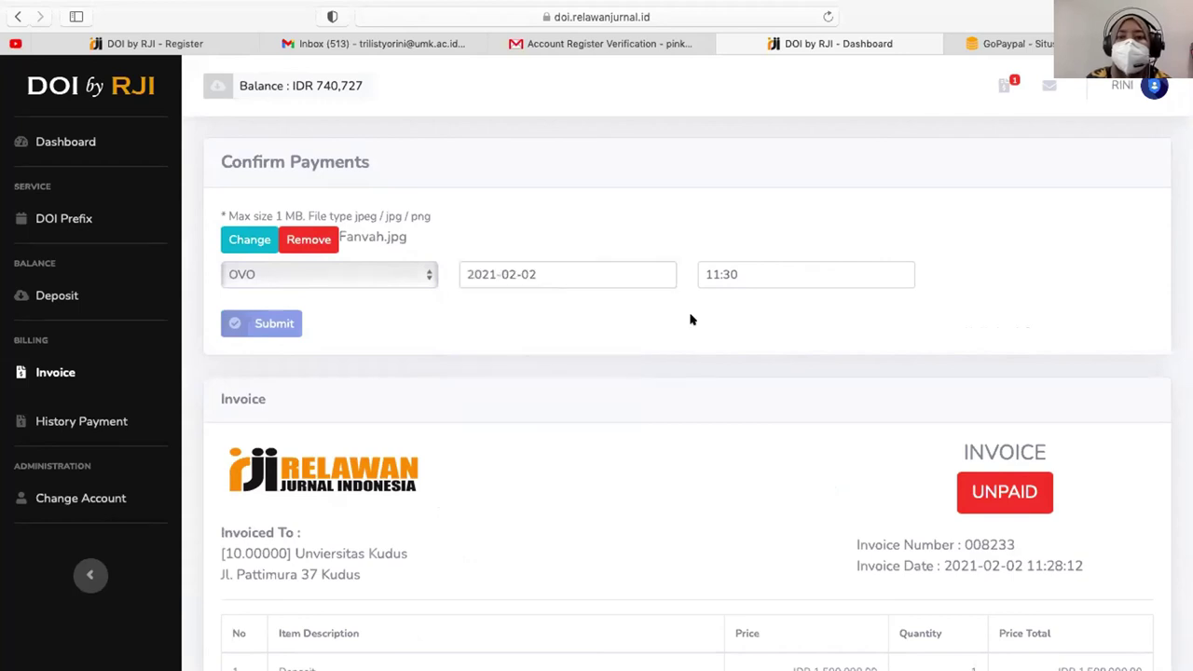
pyautogui.click(736, 275)
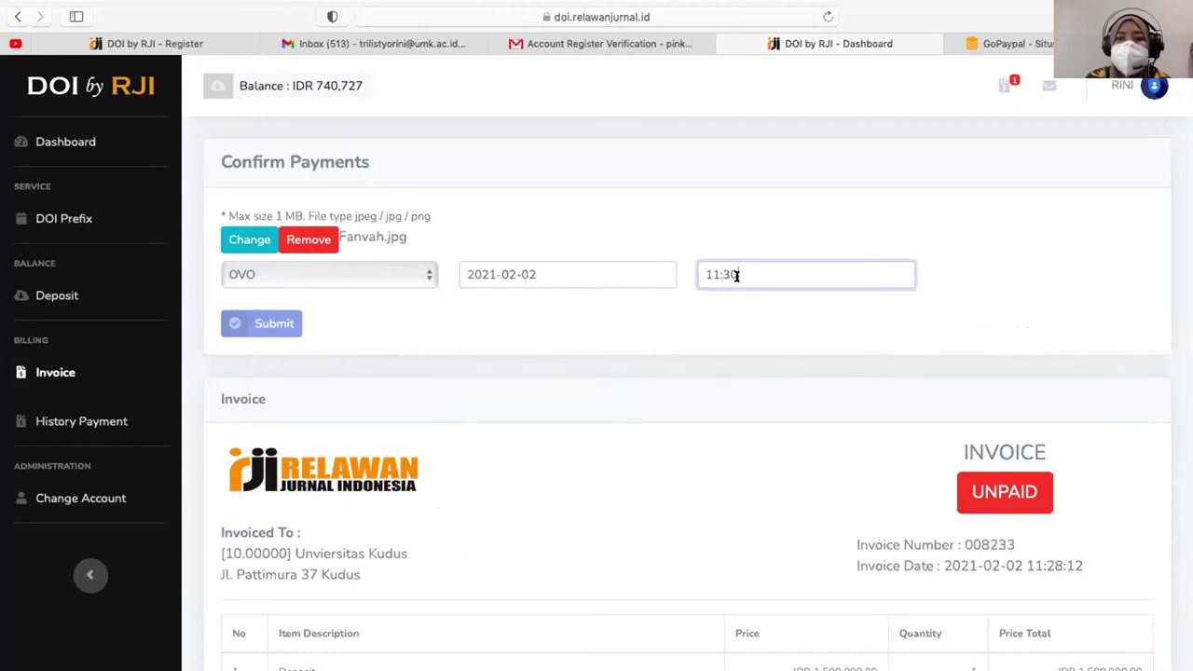
pyautogui.click(719, 314)
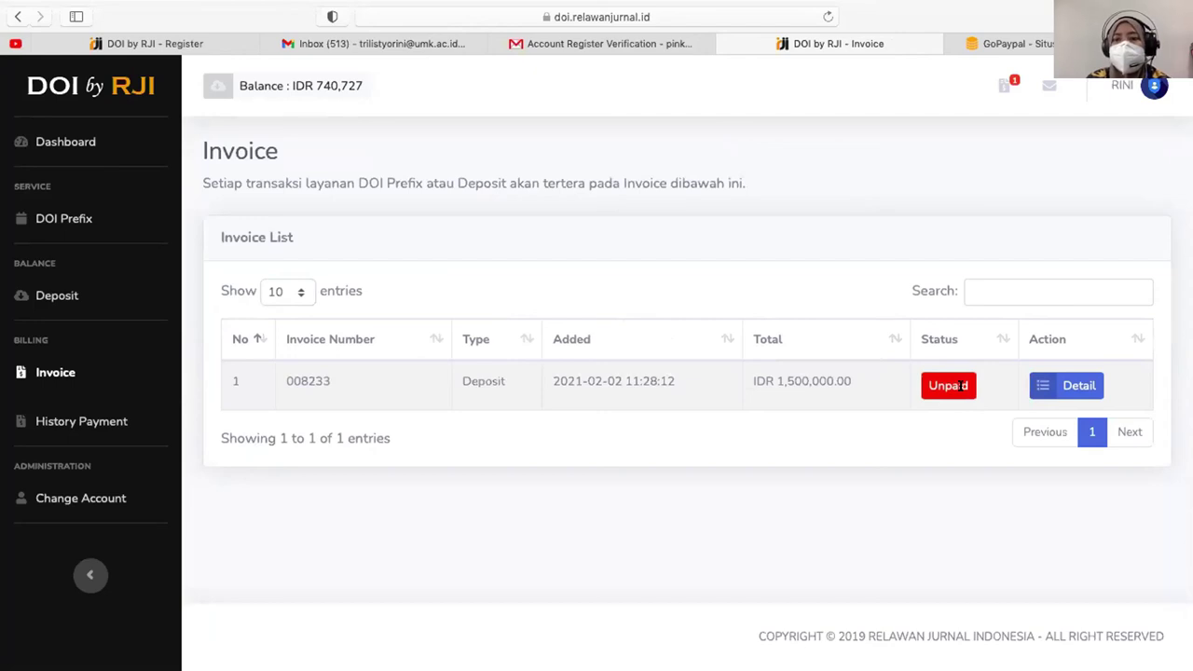
pyautogui.tripleClick(324, 378)
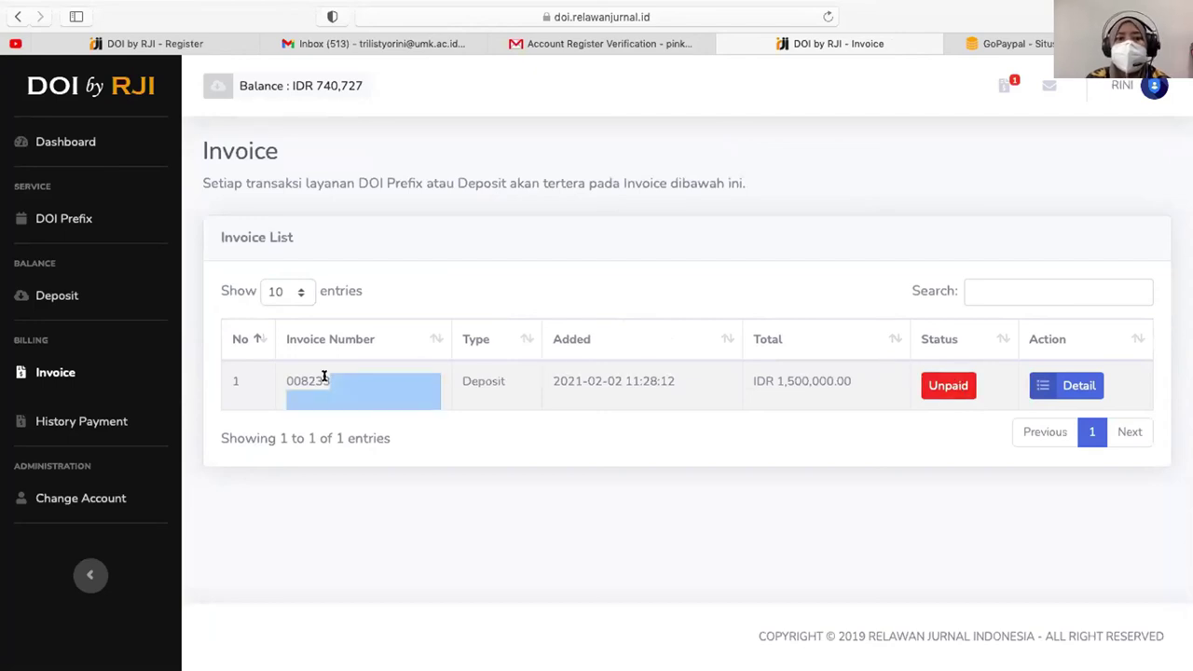
pyautogui.doubleClick(306, 376)
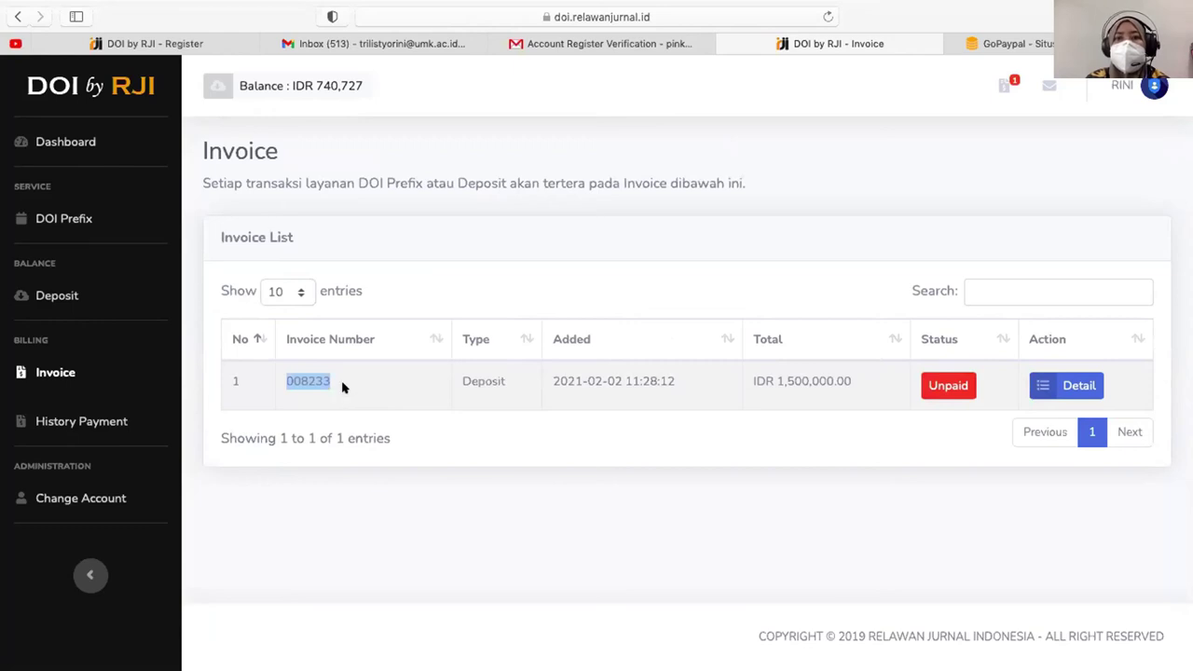
pyautogui.click(748, 257)
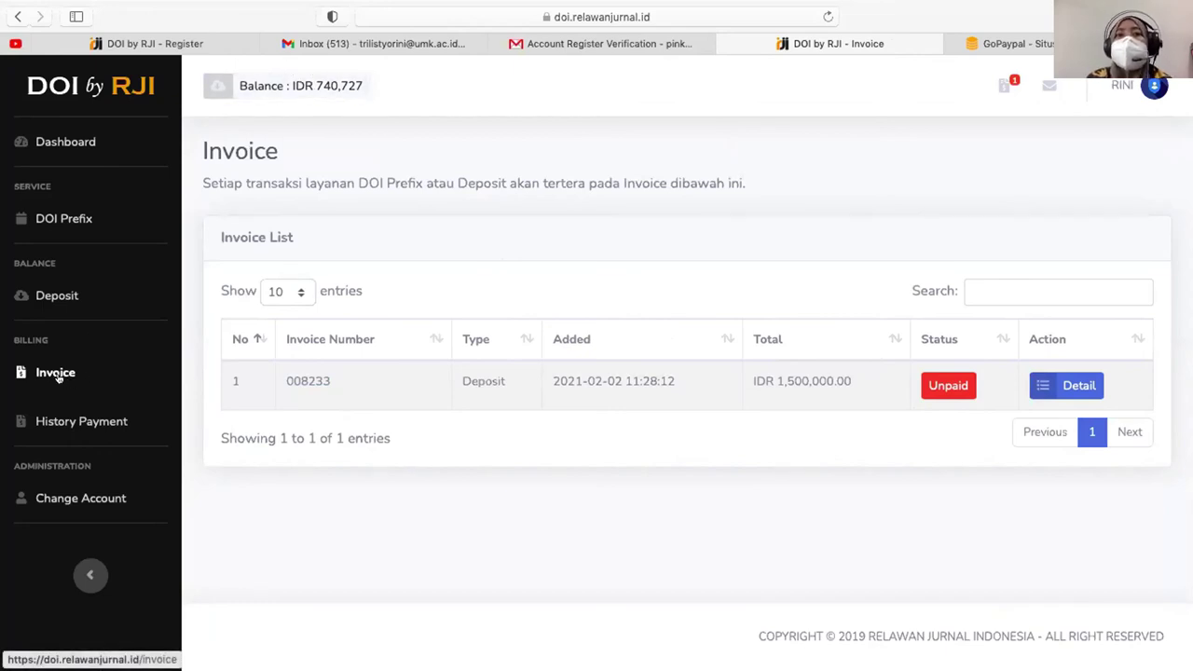
# - Open History Payment and review the Unpaid 1,500,000.00 deposit and the four Paid entries
pyautogui.click(73, 421)
pyautogui.scroll(-2, 899, 377)
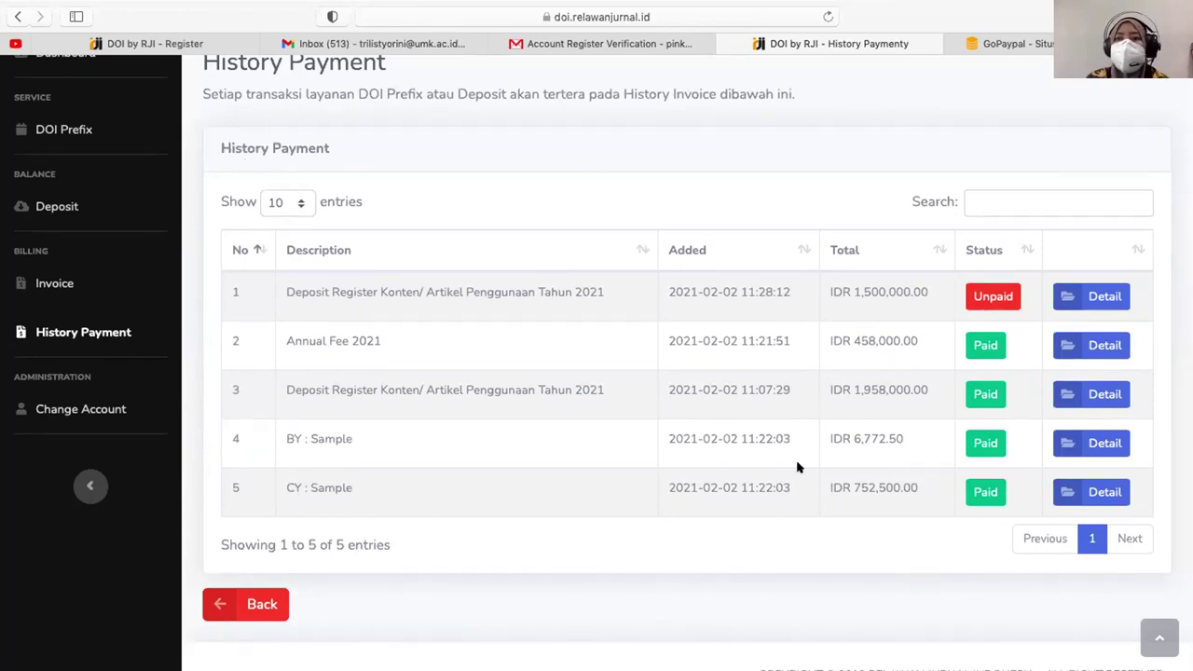
pyautogui.scroll(2, 783, 461)
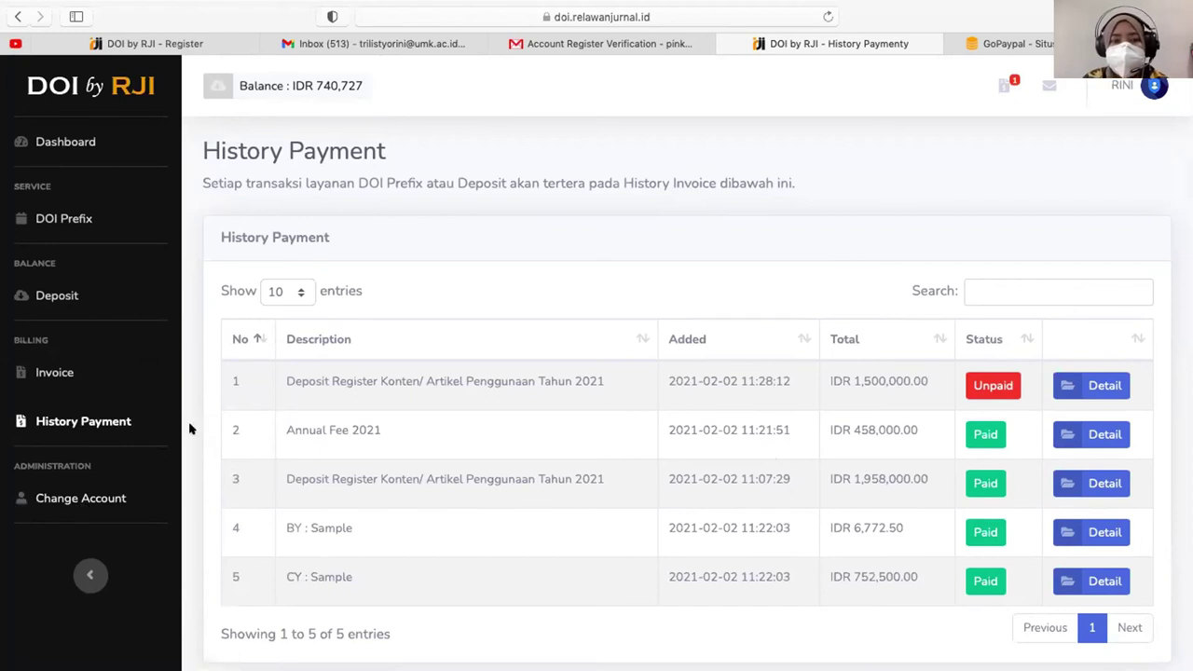
pyautogui.scroll(-2, 170, 485)
pyautogui.scroll(2, 171, 484)
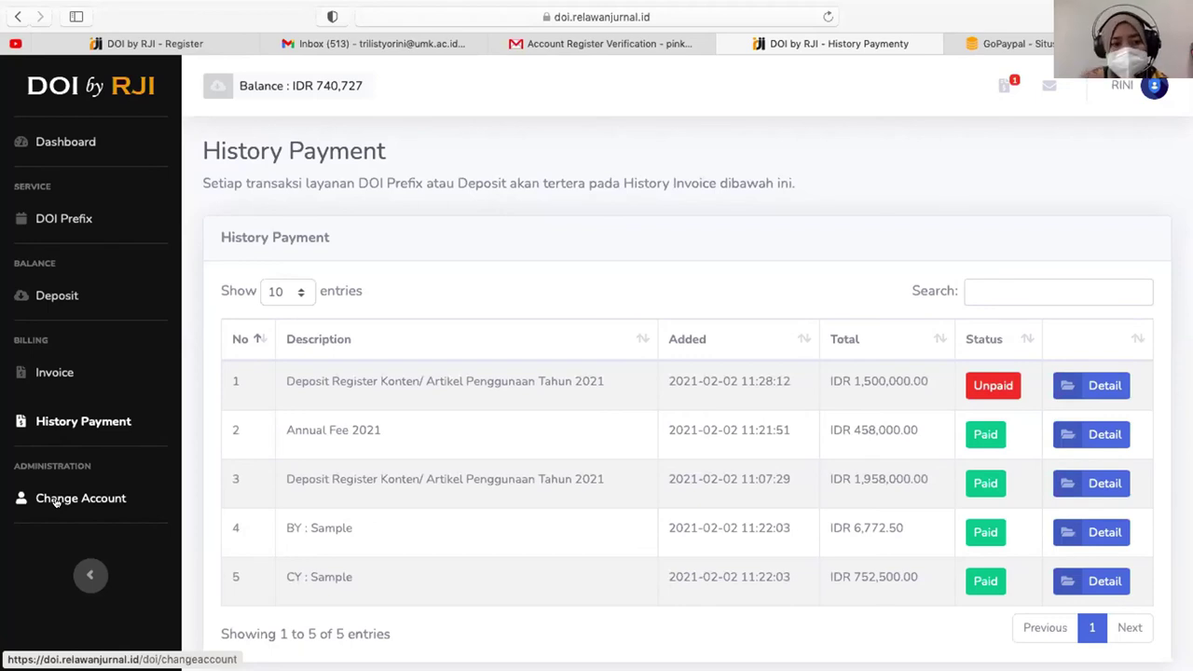
# - Open the Change Account form and enter the new full name and new phone number
pyautogui.click(56, 501)
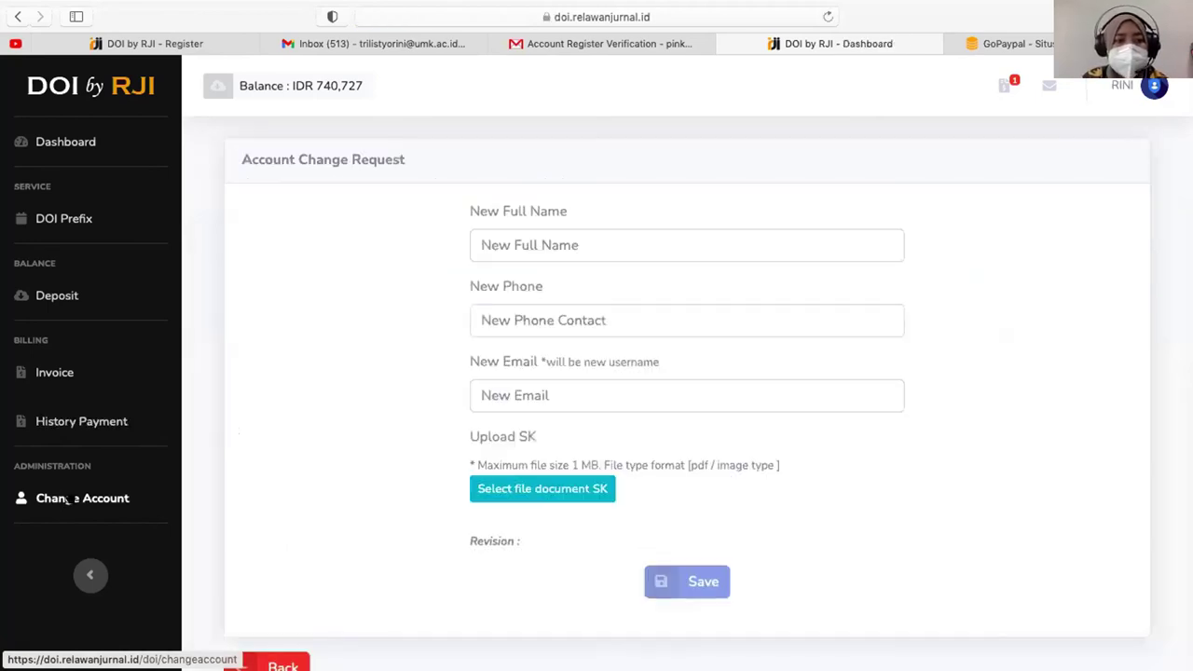
pyautogui.click(539, 233)
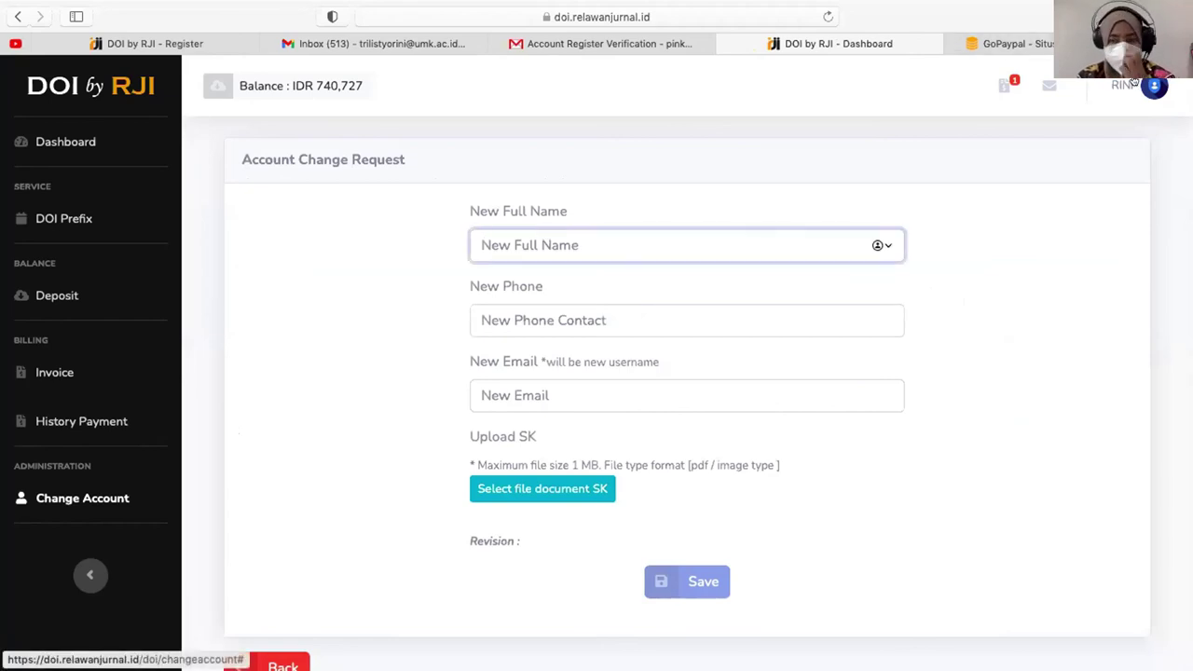
pyautogui.write('L')
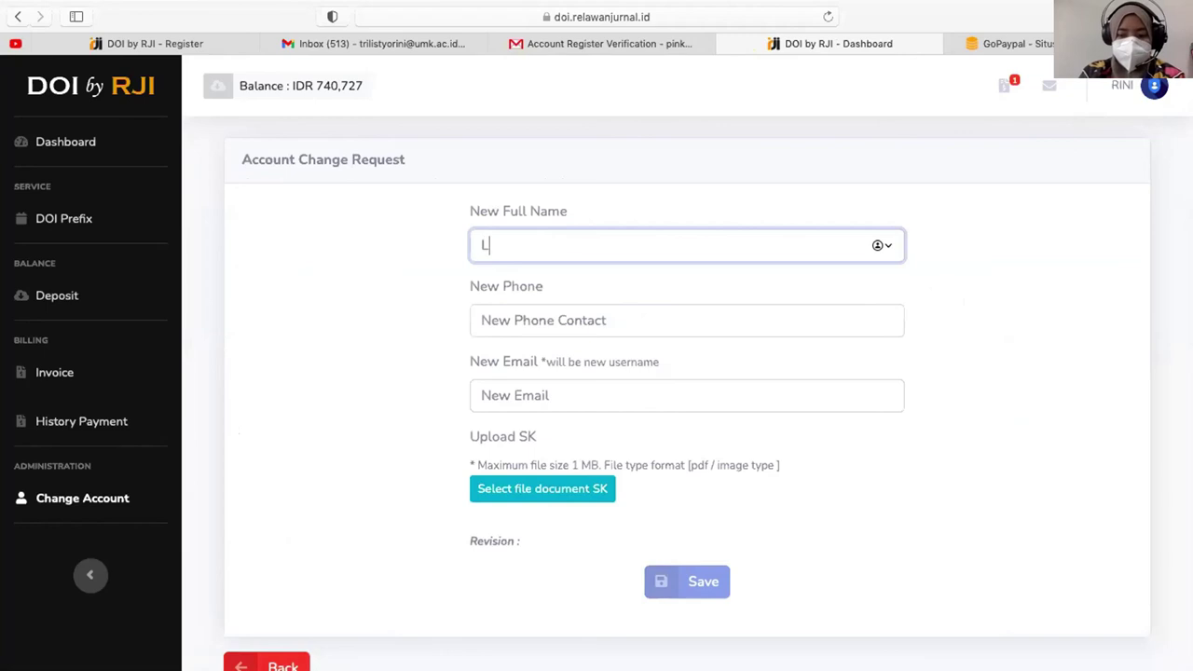
pyautogui.write('idya')
pyautogui.click(609, 324)
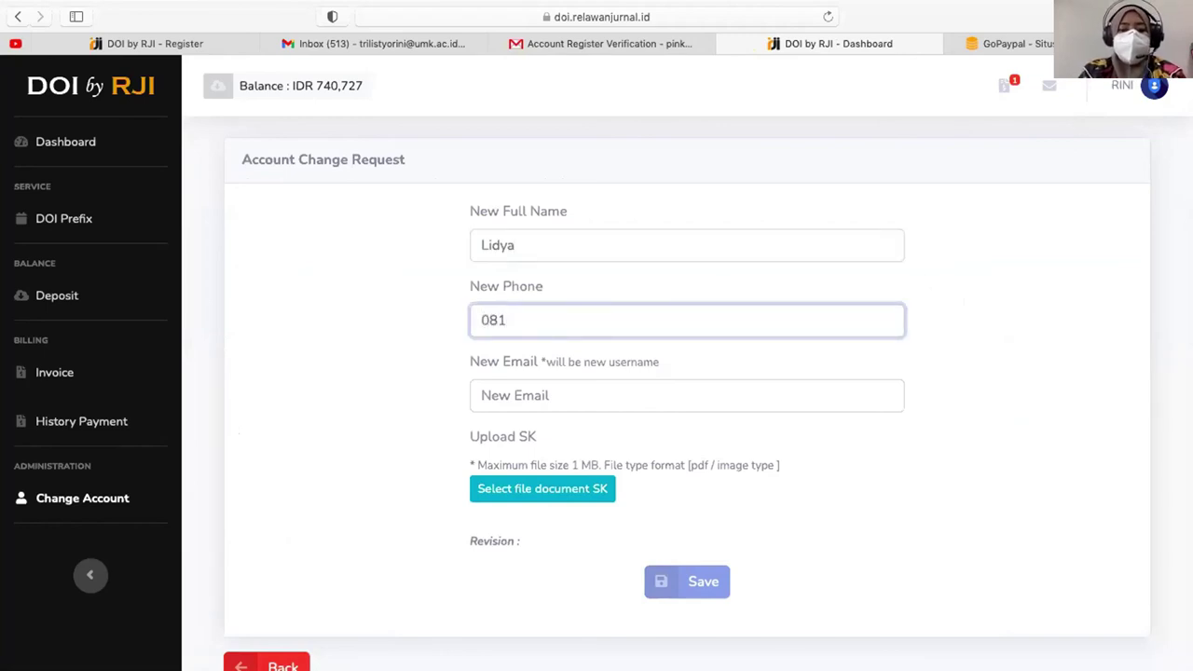
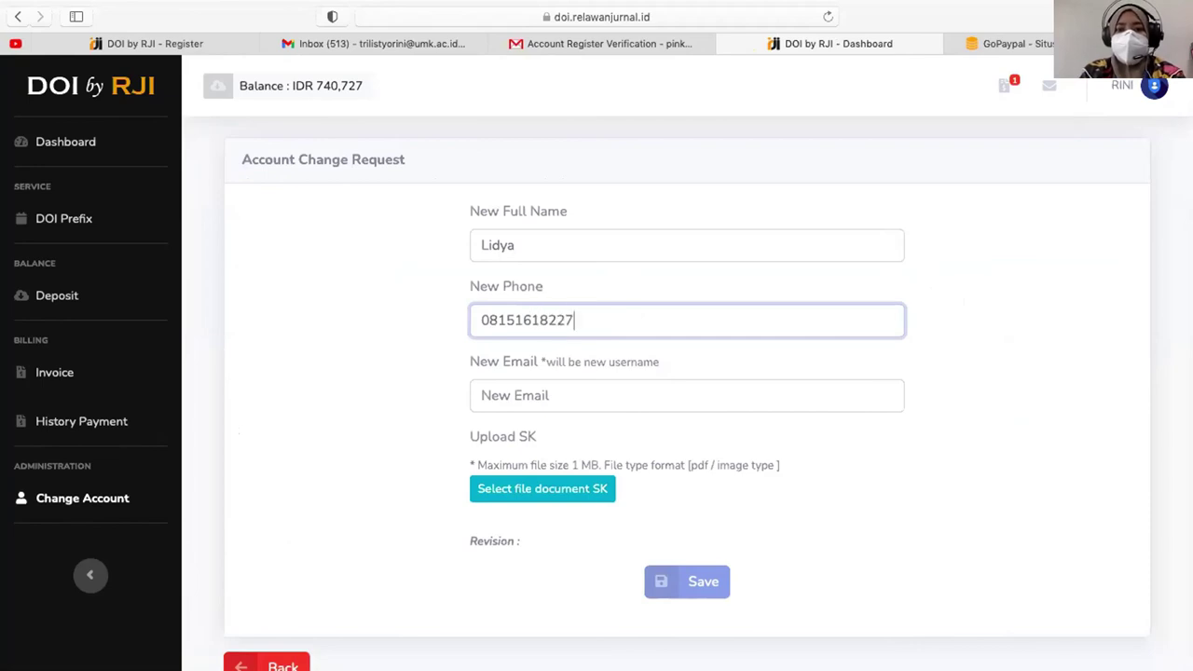
pyautogui.press('super+a')
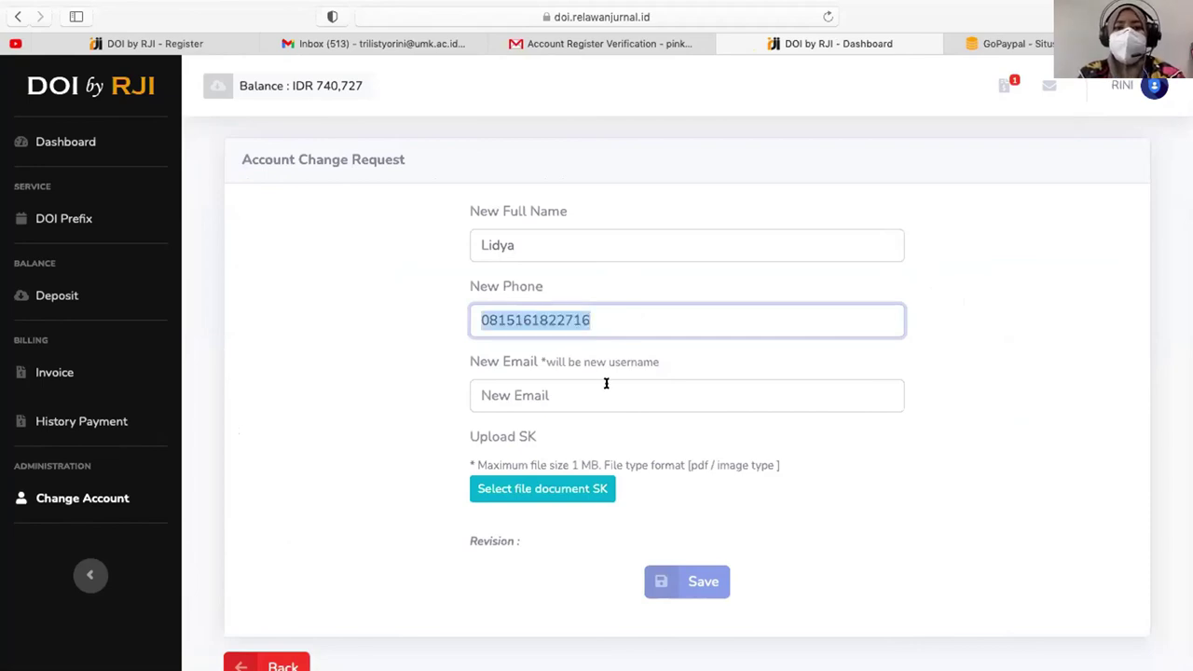
# - Enter the new e-mail address, correcting a typo, then recheck the entered full name
pyautogui.click(606, 383)
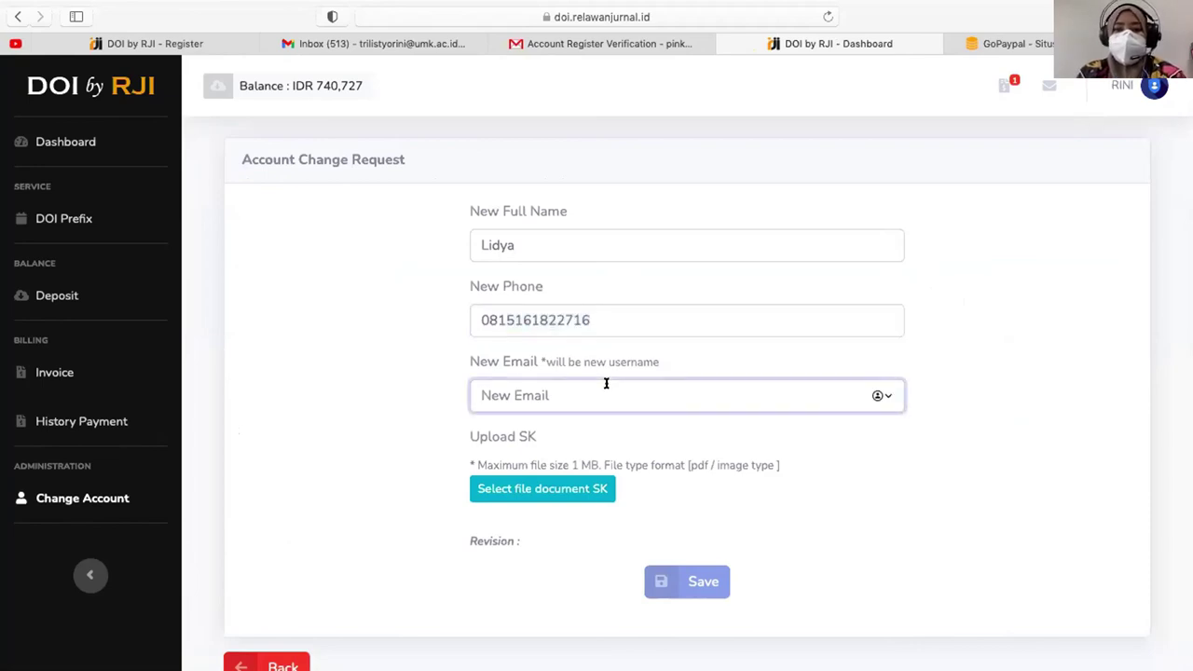
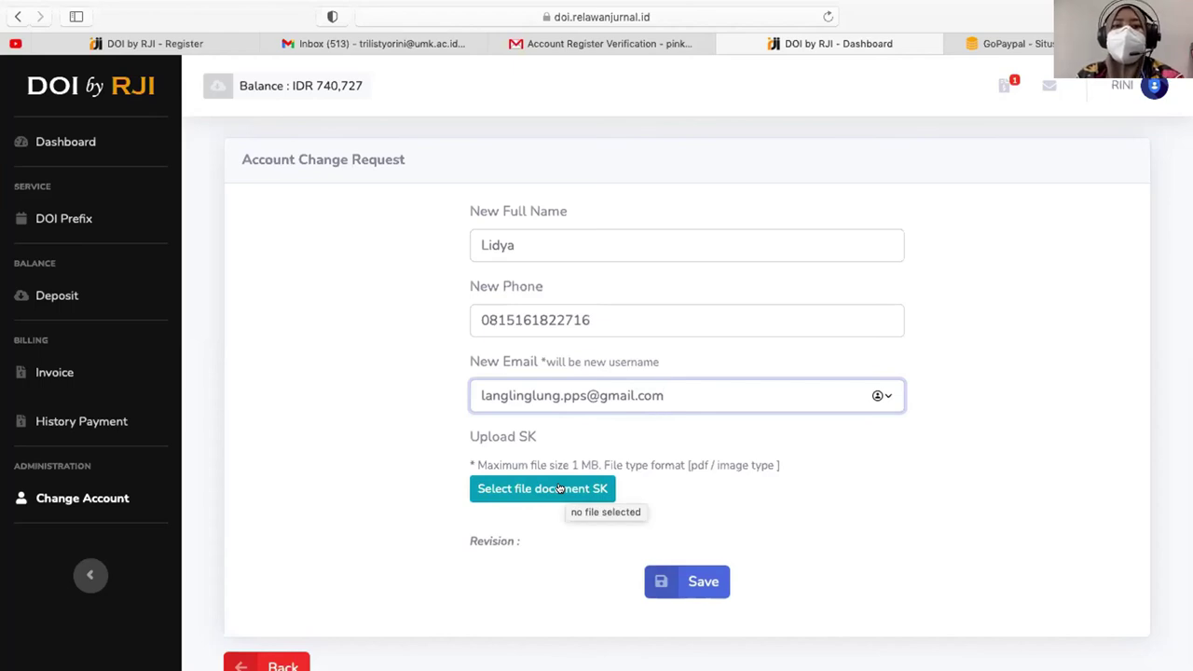
pyautogui.doubleClick(491, 246)
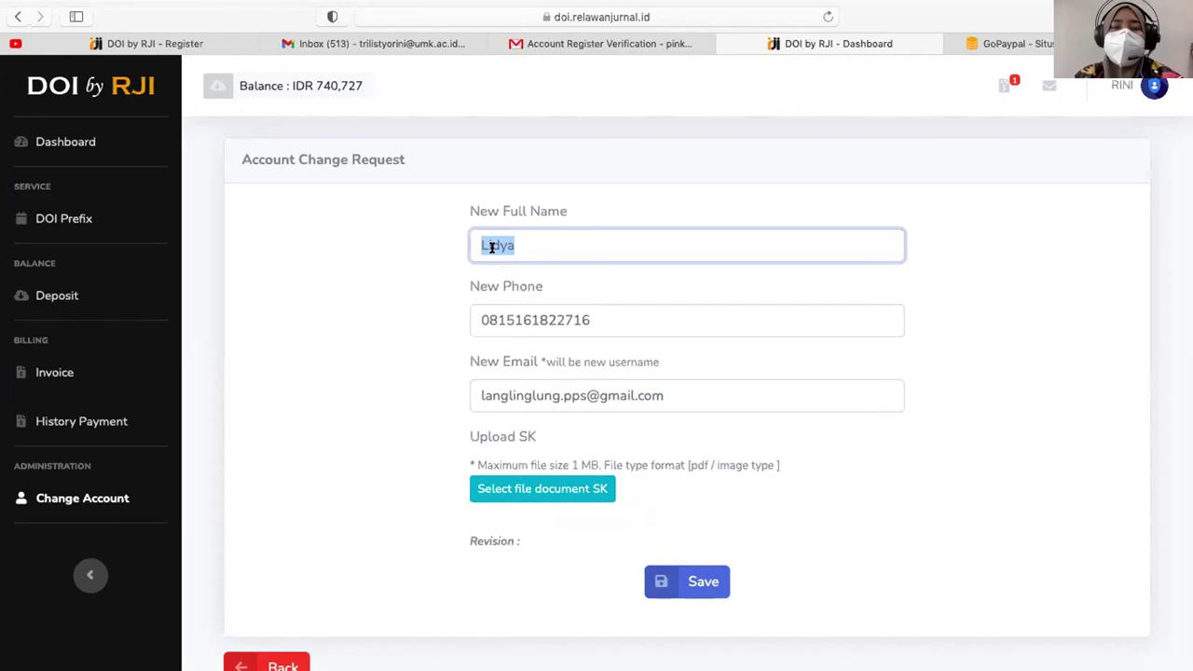
# - Attach 'CamScanner 02-02-2021 08.23.pdf' as the SK document and save the request
pyautogui.click(525, 491)
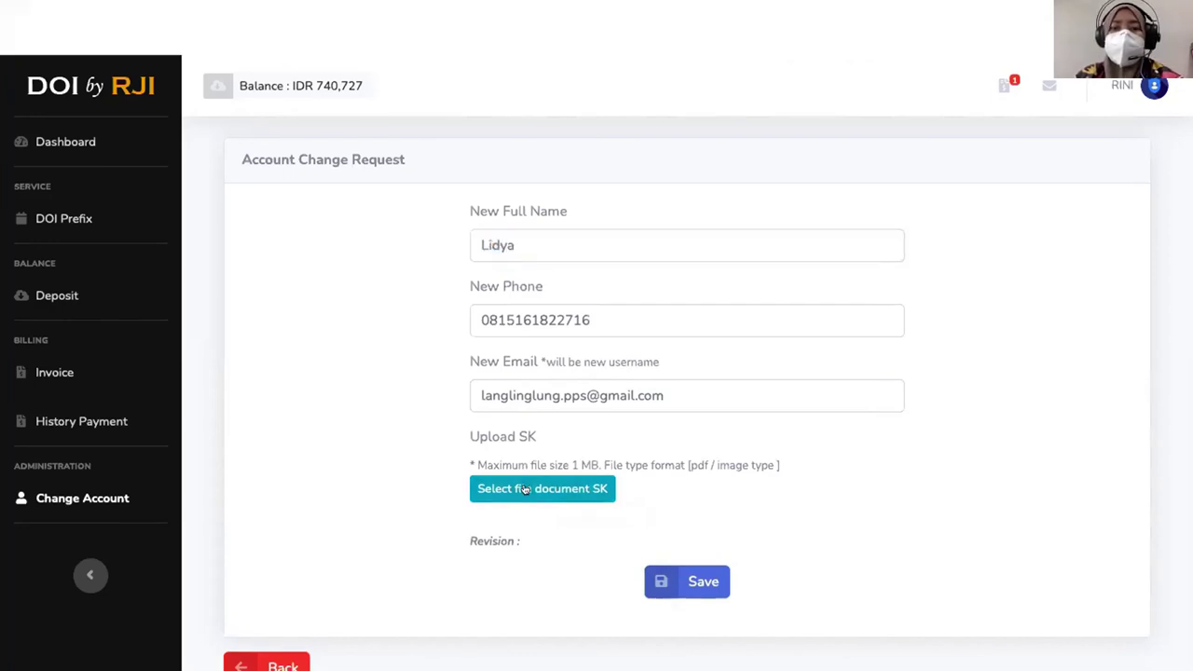
pyautogui.doubleClick(511, 239)
pyautogui.click(700, 541)
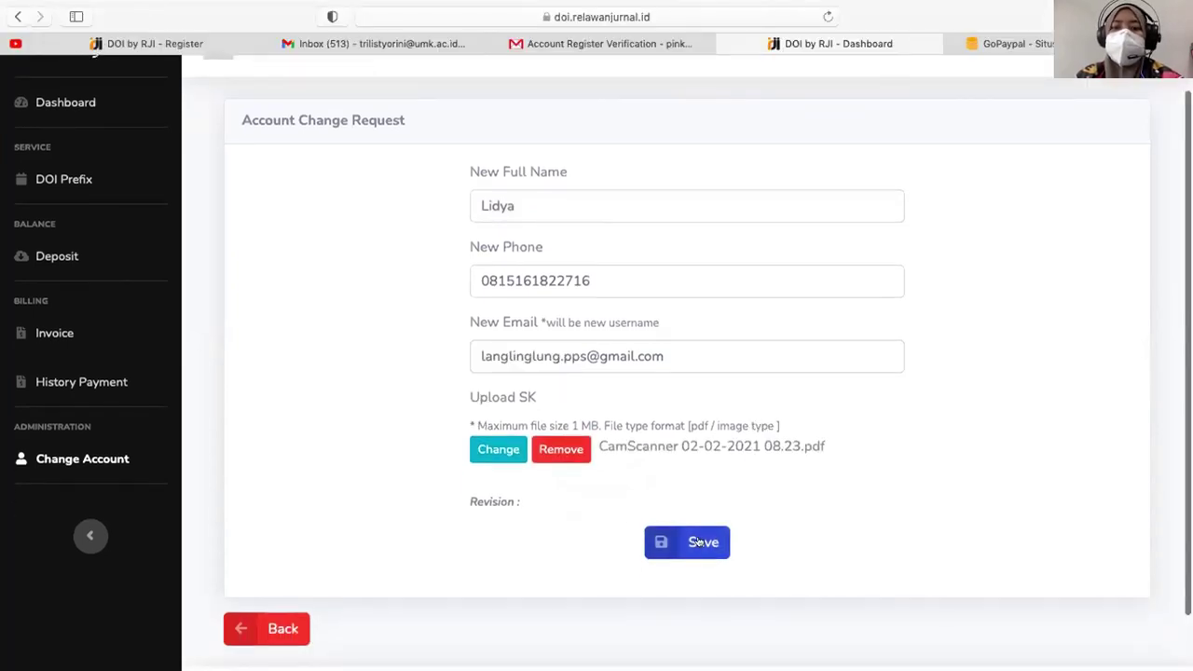
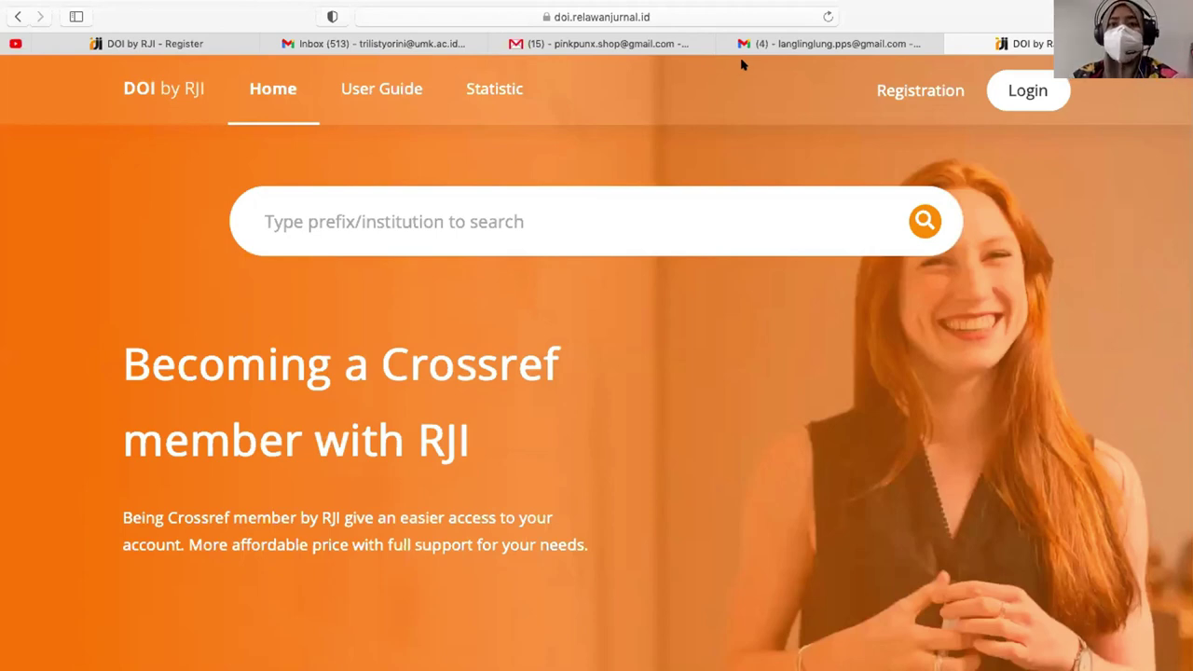
# - In Gmail's Update category, read the Documents Accepted! email from DOI by RJI
pyautogui.click(799, 47)
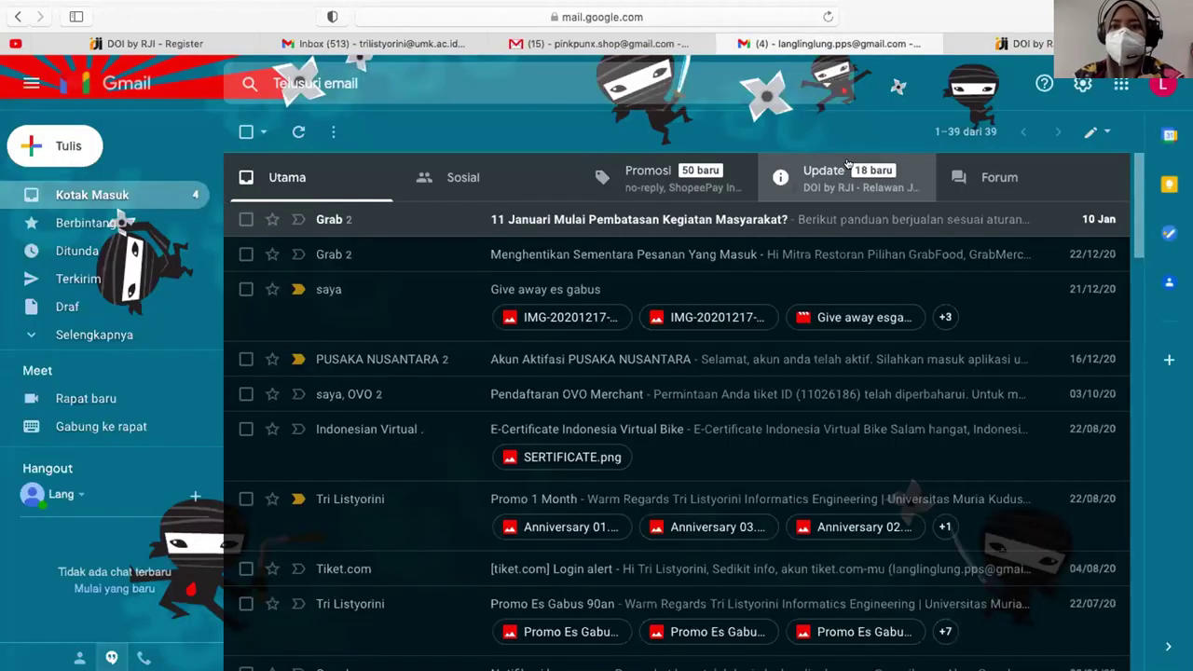
pyautogui.click(845, 166)
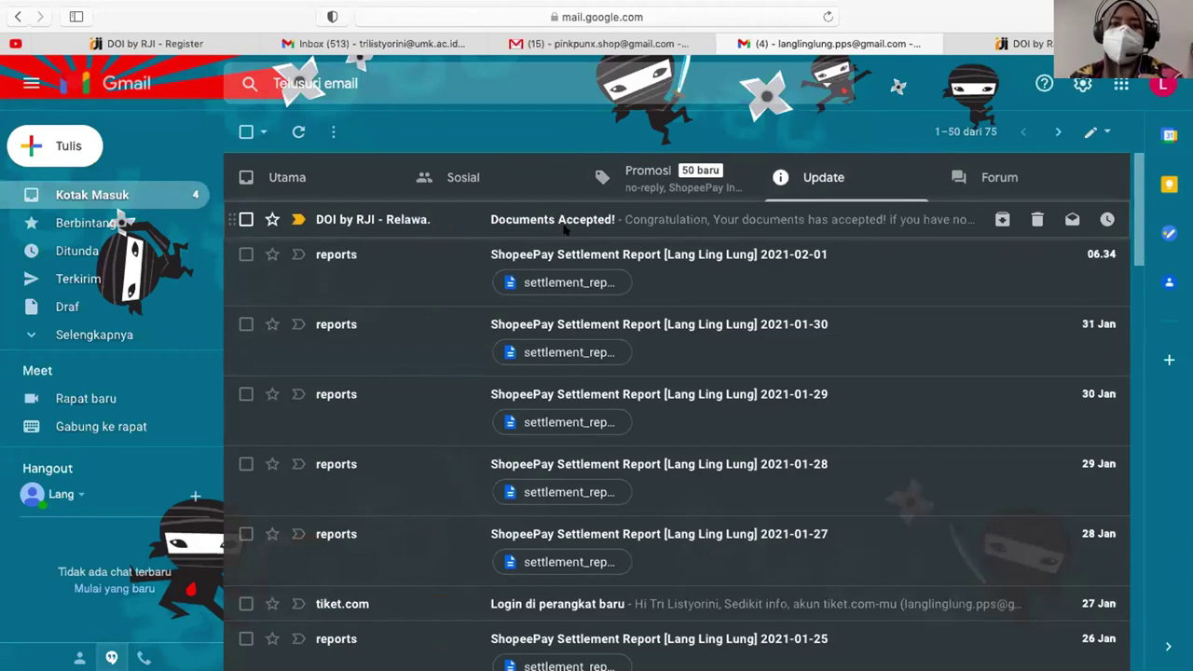
pyautogui.click(564, 230)
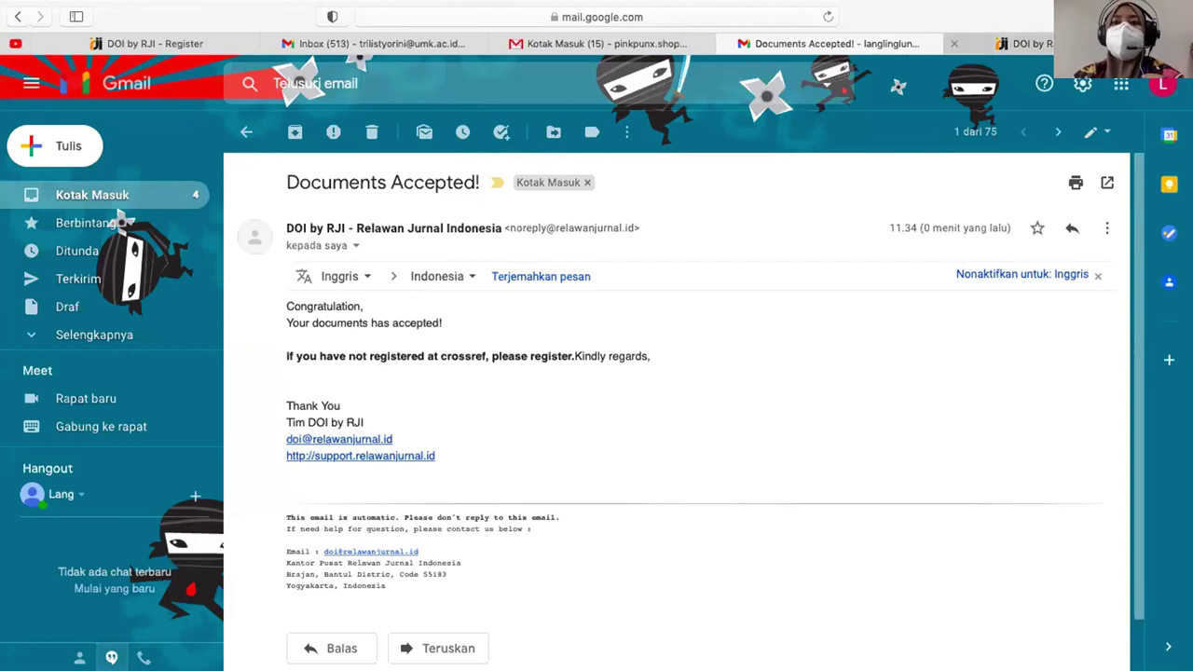
# - Return to the DOI by RJI site and bring up its Login page
pyautogui.click(1025, 43)
pyautogui.click(1028, 86)
pyautogui.click(311, 414)
pyautogui.click(564, 486)
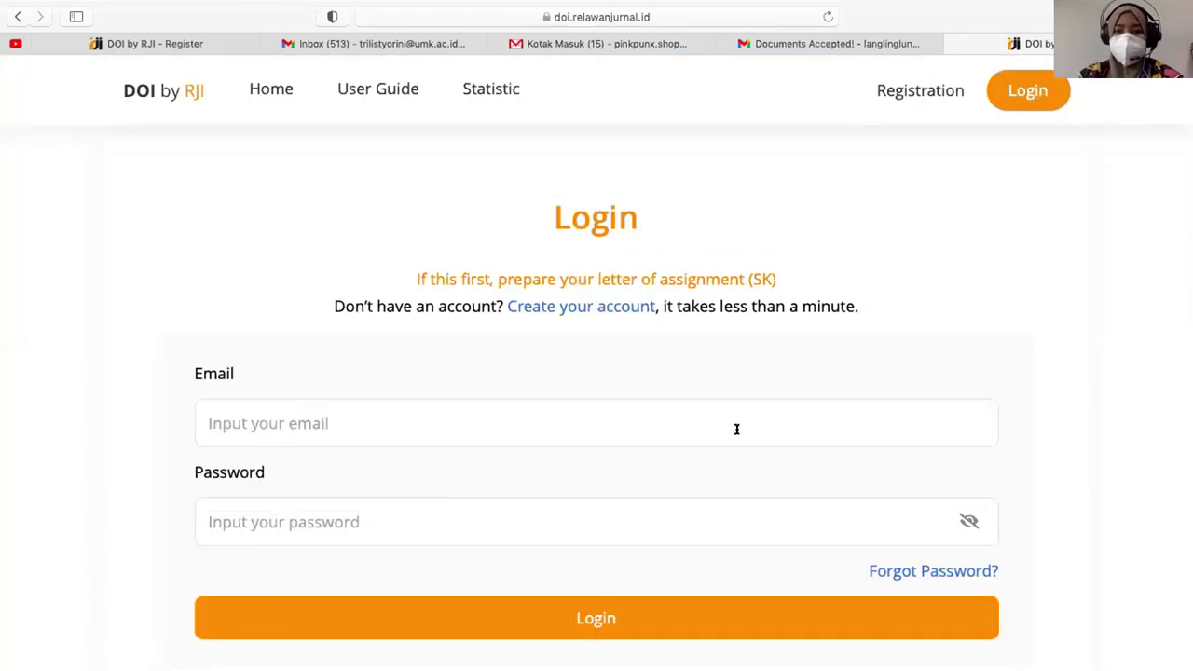
# - Request a password-reset email for the account's email address via Forgot Password
pyautogui.click(916, 572)
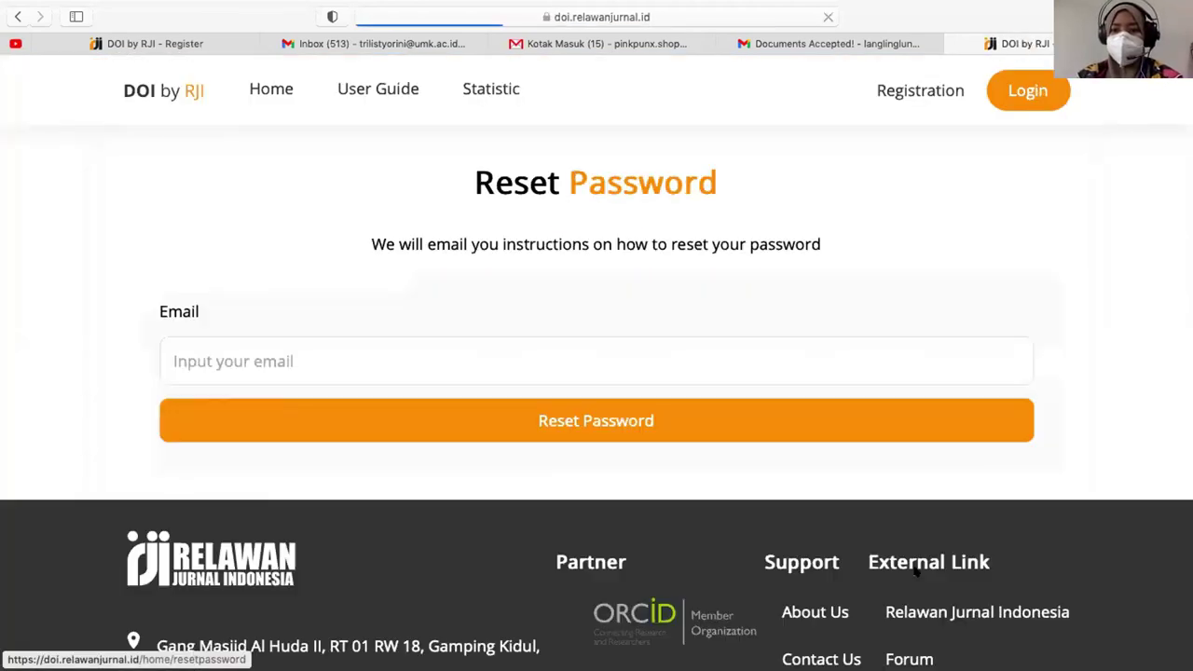
pyautogui.click(229, 364)
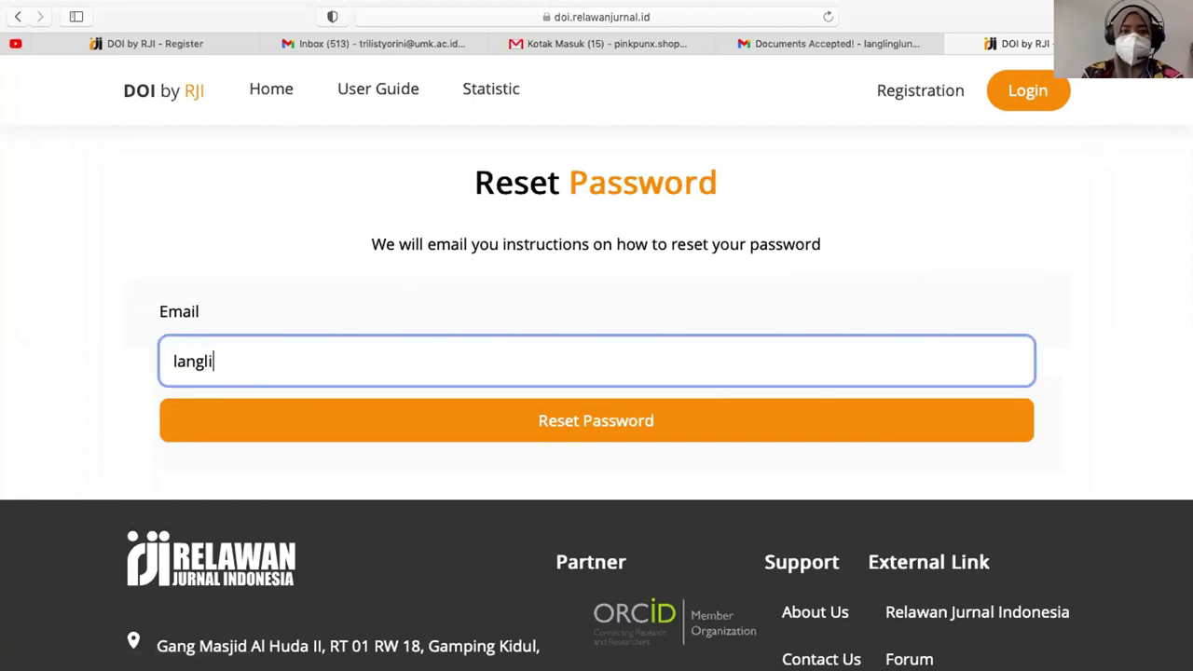
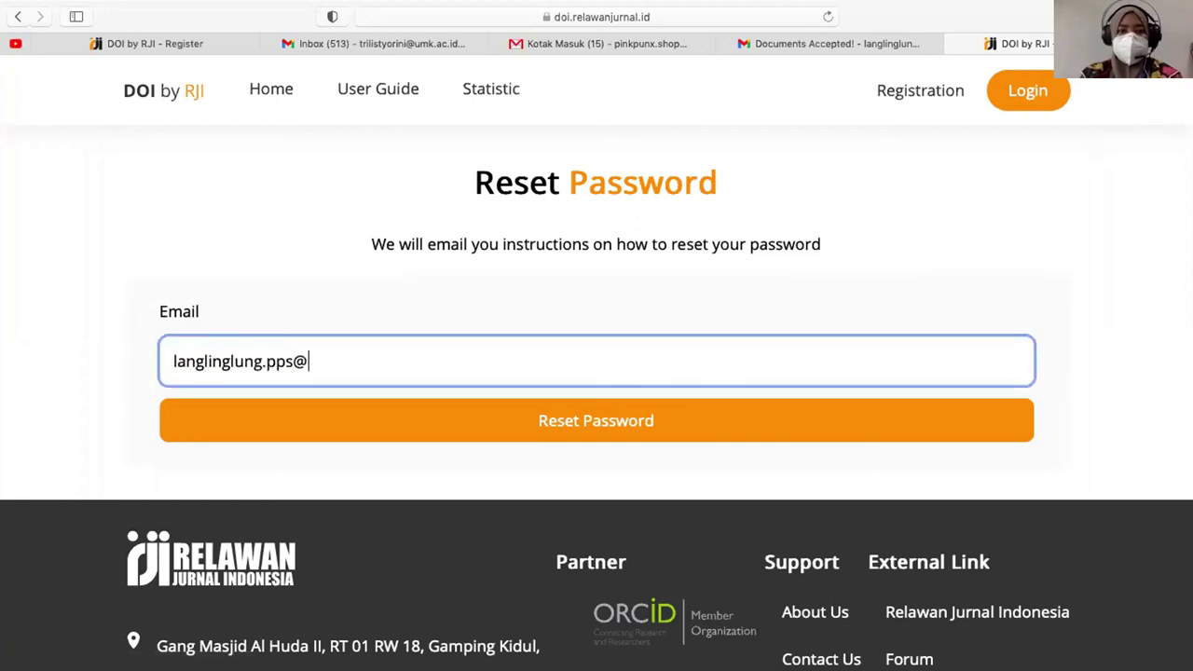
pyautogui.click(459, 408)
pyautogui.moveTo(869, 47)
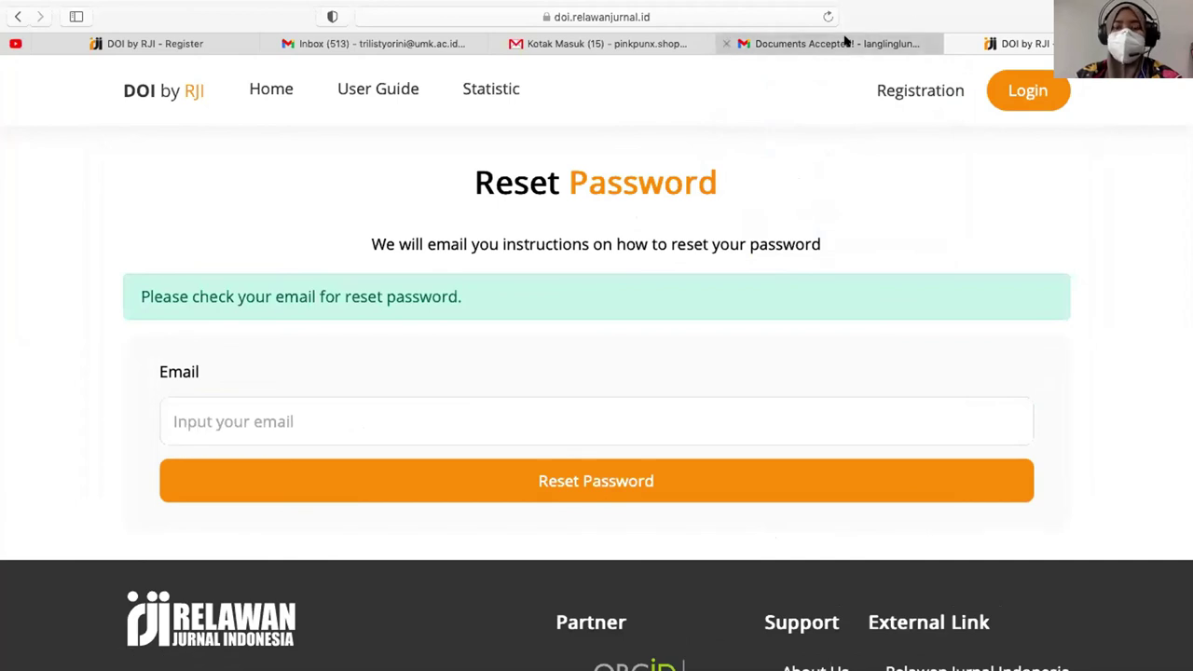
pyautogui.click(845, 43)
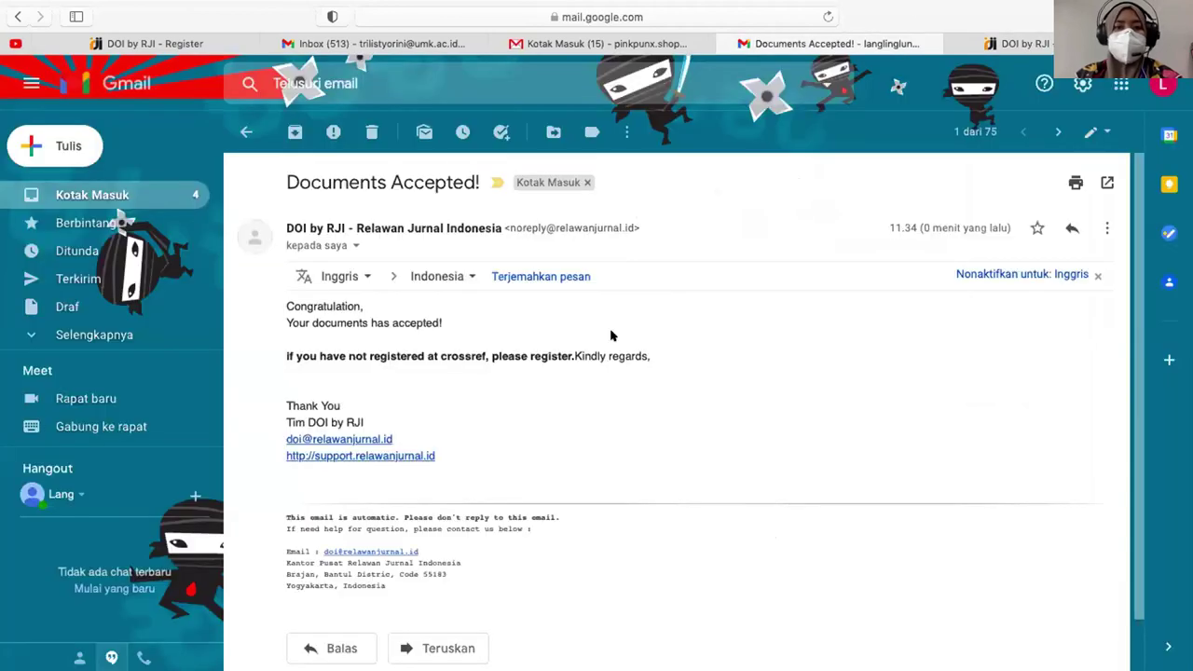
# - Open the Account Reset Password Notification email and follow its Reset Password! link
pyautogui.click(244, 132)
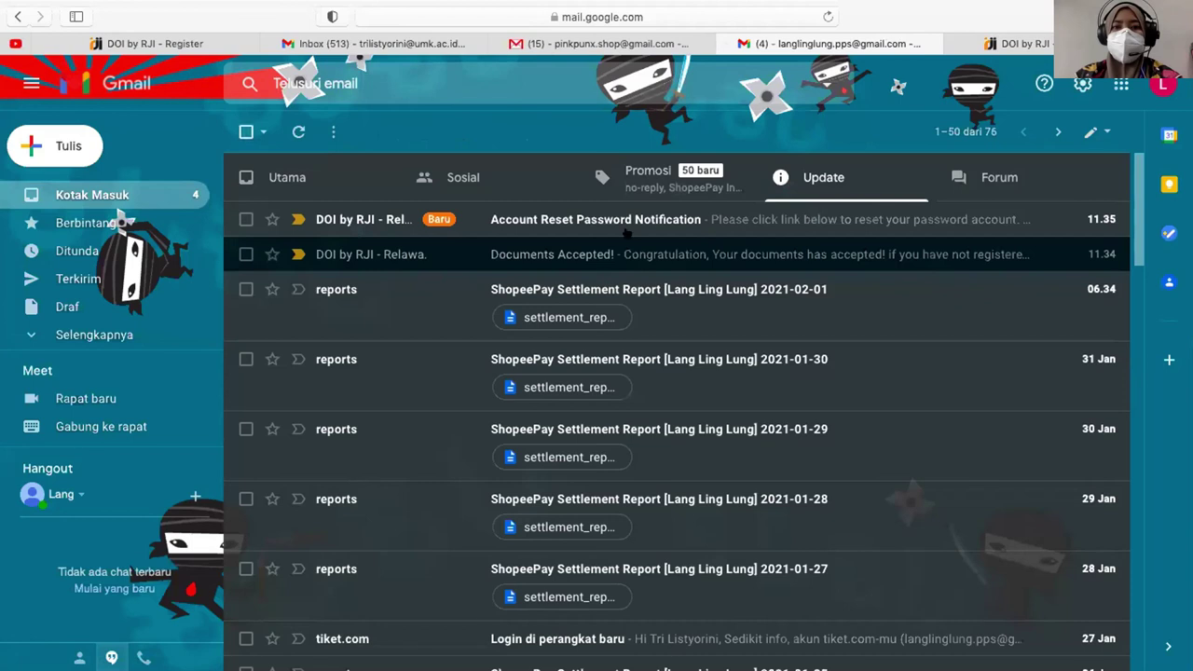
pyautogui.click(597, 217)
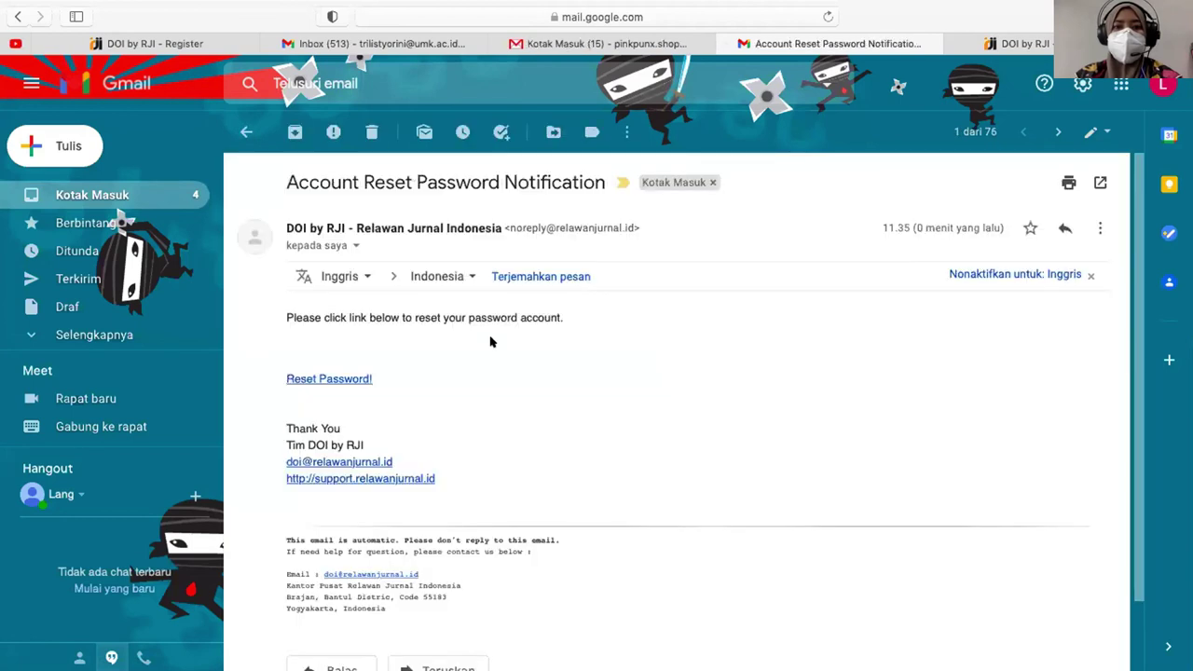
pyautogui.click(318, 377)
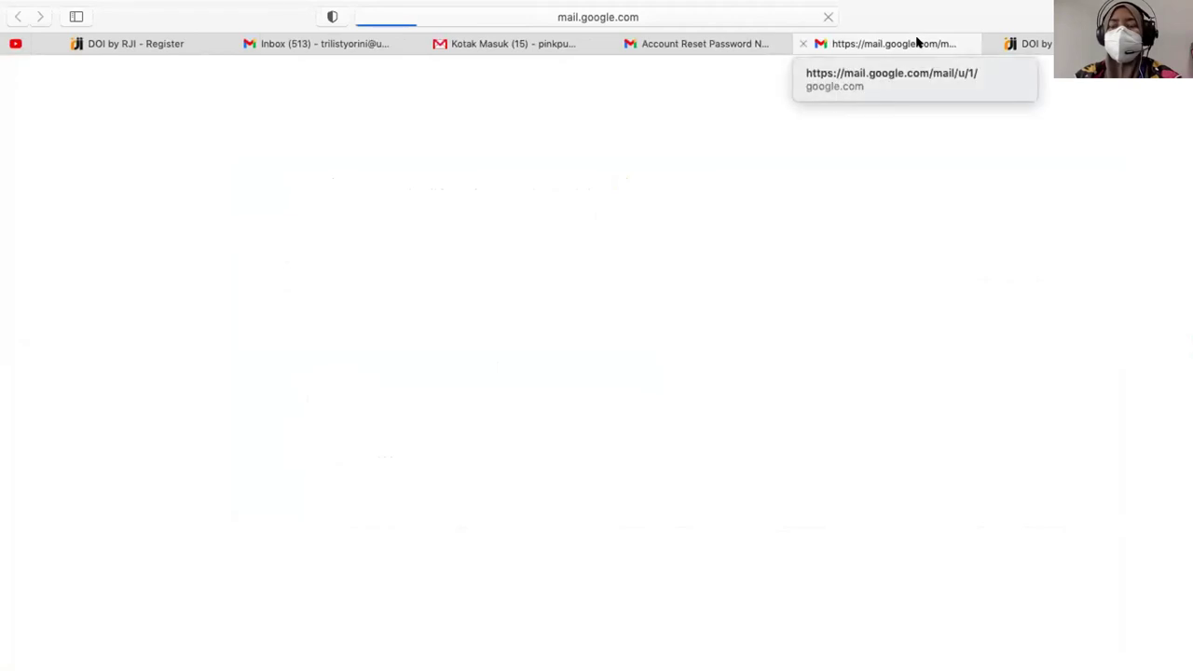
pyautogui.click(282, 354)
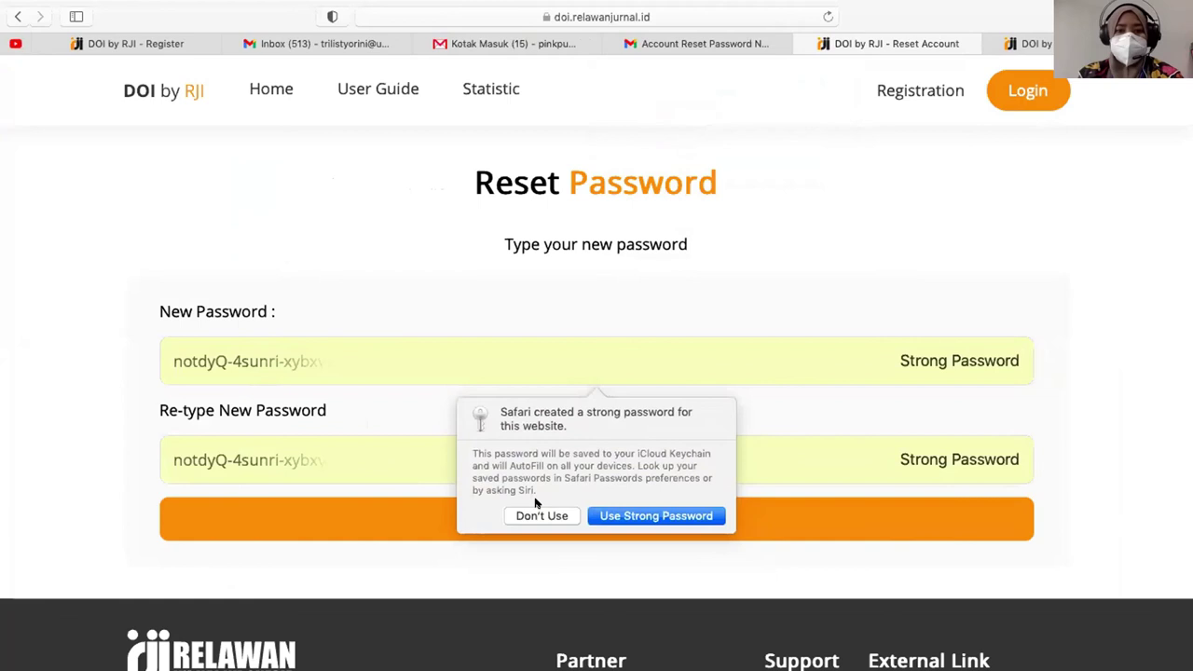
# - Enter a new account password twice instead of the browser suggestion, and submit it
pyautogui.click(540, 515)
pyautogui.write('••••••')
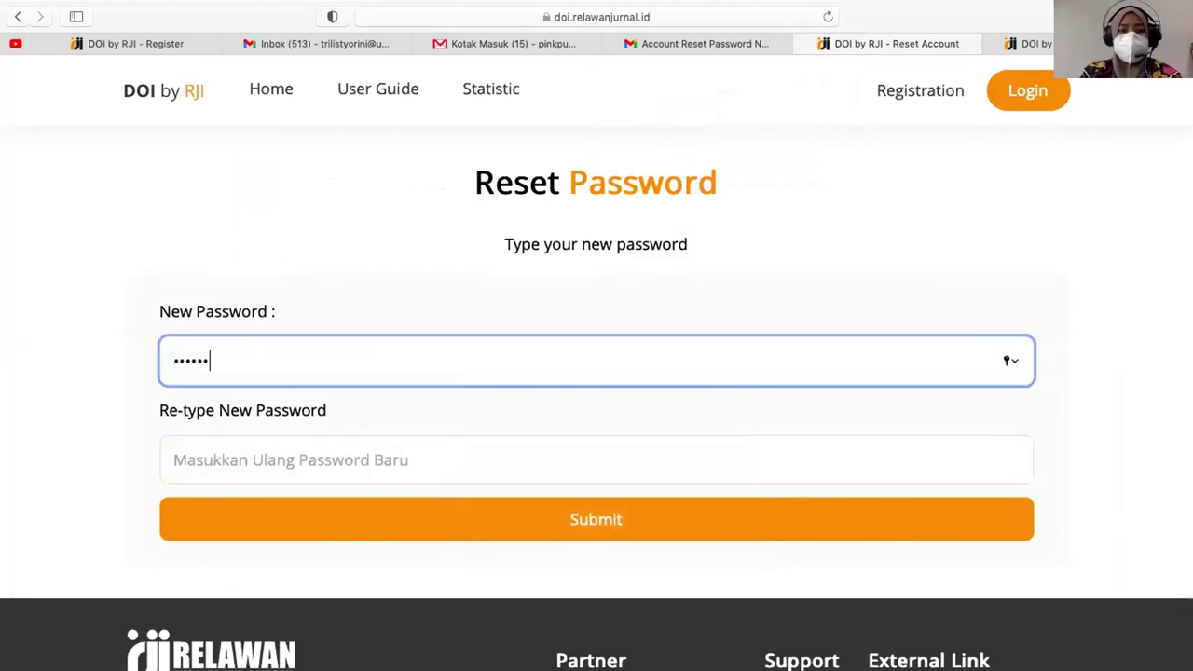
pyautogui.press('Tab')
pyautogui.write('••••••')
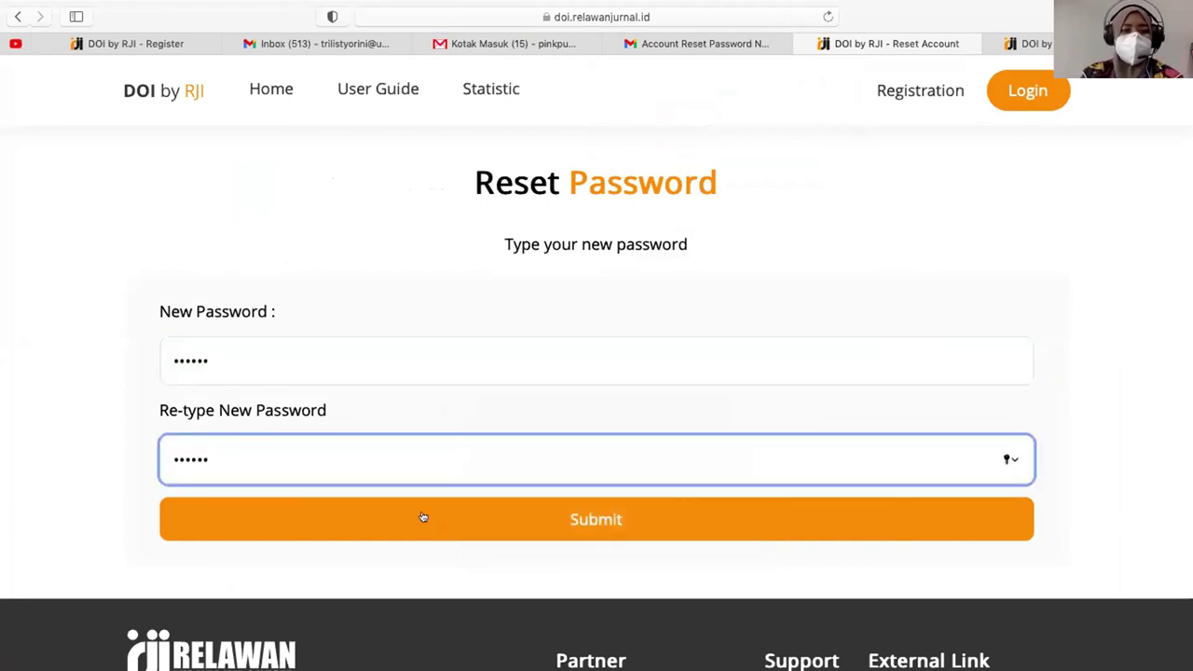
pyautogui.click(514, 531)
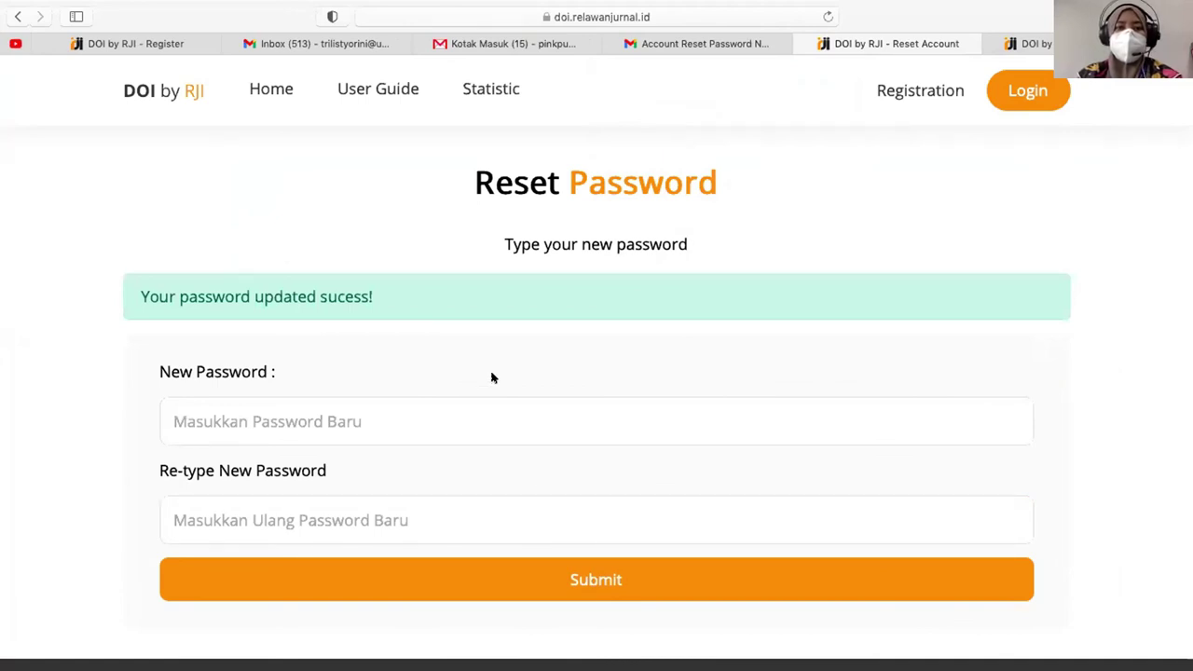
pyautogui.scroll(-1, 491, 377)
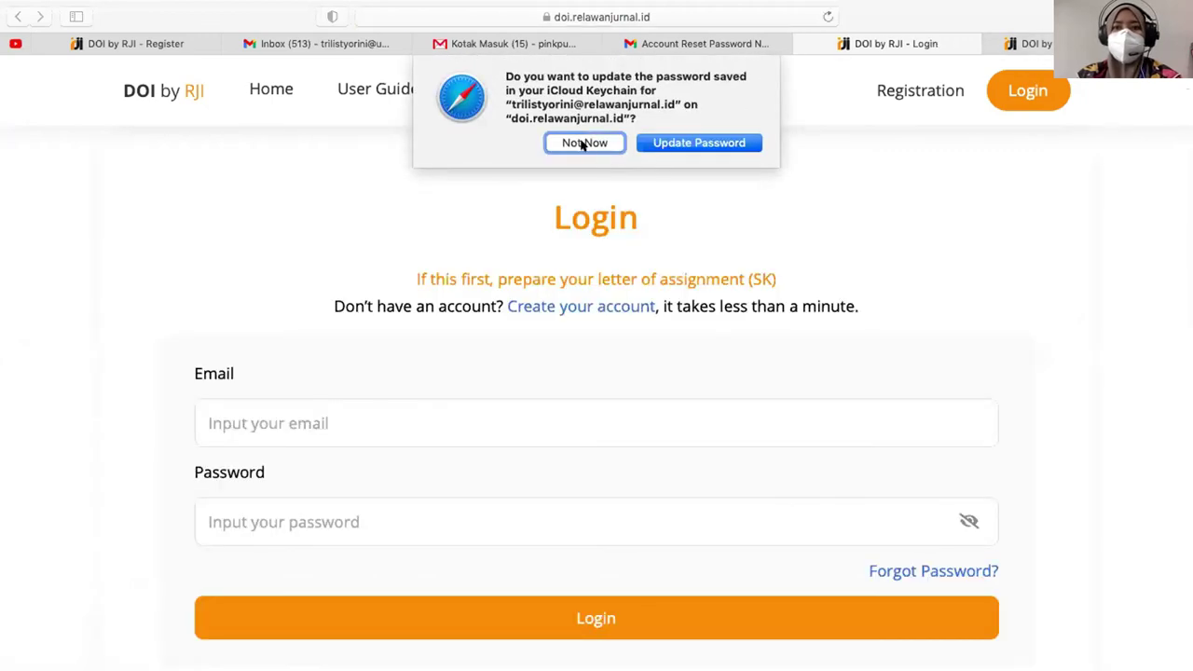
pyautogui.click(584, 142)
# - Log in with the account email and new password, declining to save it in the browser
pyautogui.click(368, 421)
pyautogui.press('Tab')
pyautogui.write('••••••')
pyautogui.press('Return')
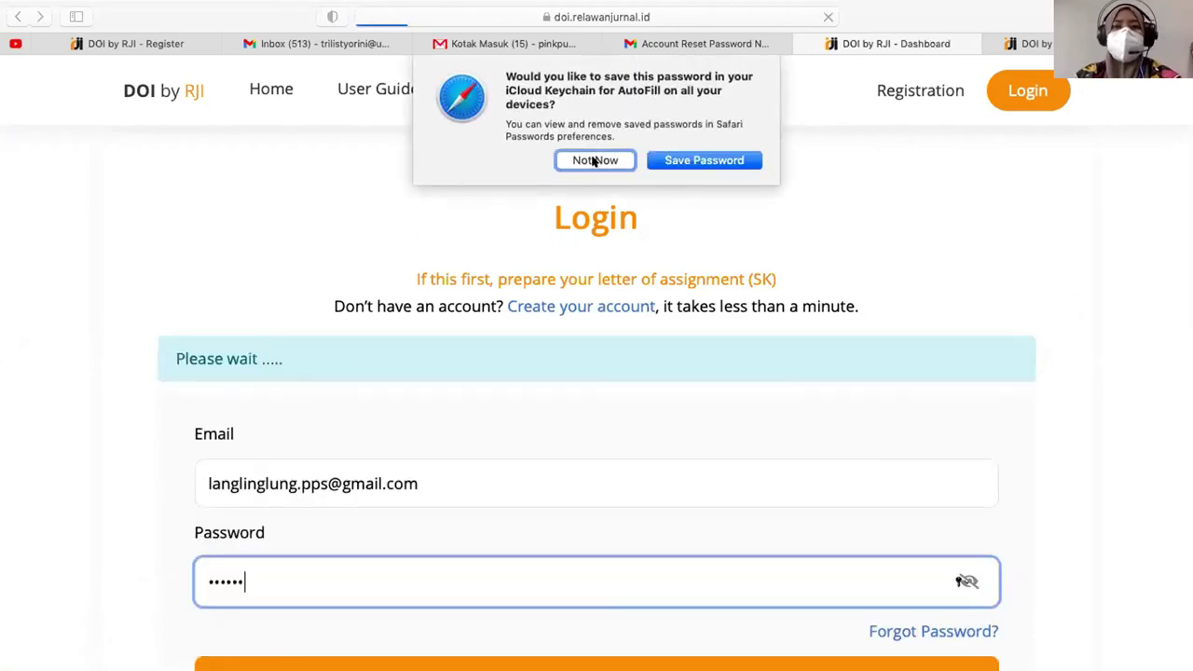
pyautogui.click(594, 161)
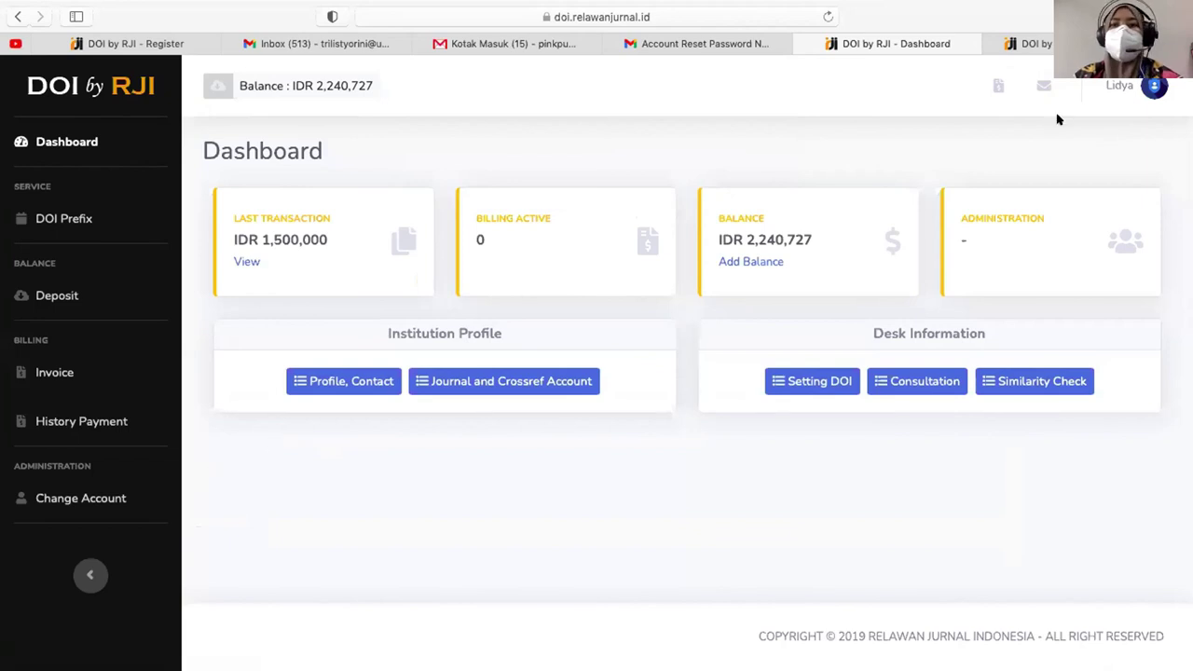
# - On Edit Profile, copy the username email into the Alternate Email field
pyautogui.click(1155, 86)
pyautogui.click(1087, 138)
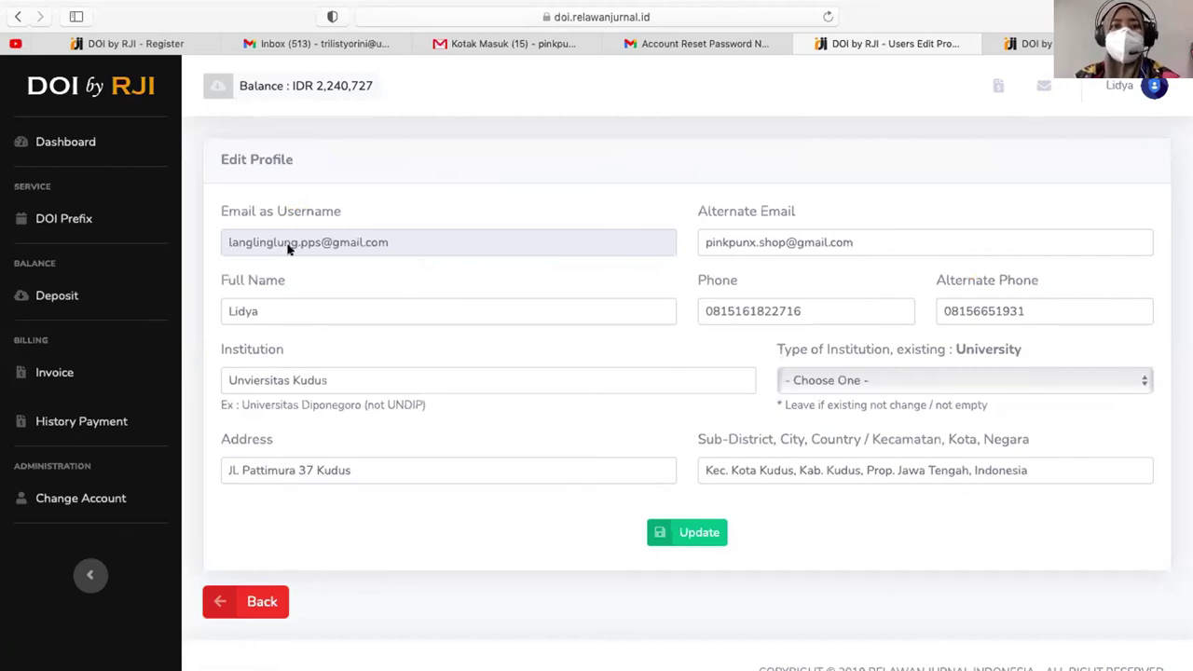
pyautogui.click(800, 242)
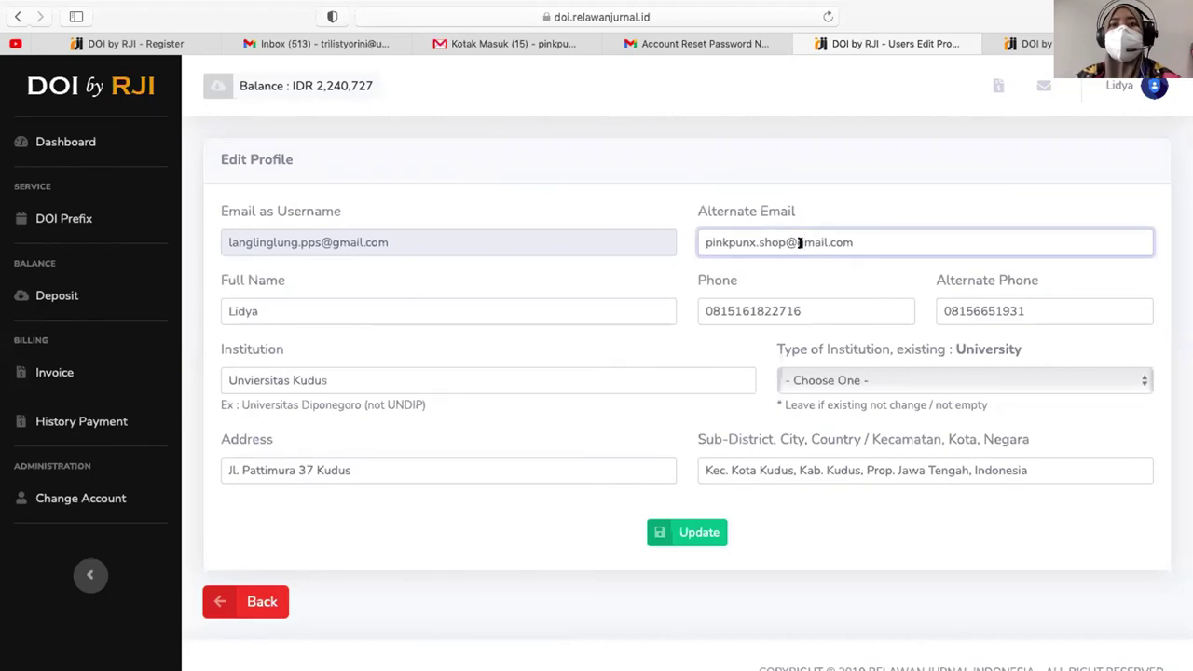
pyautogui.click(1119, 85)
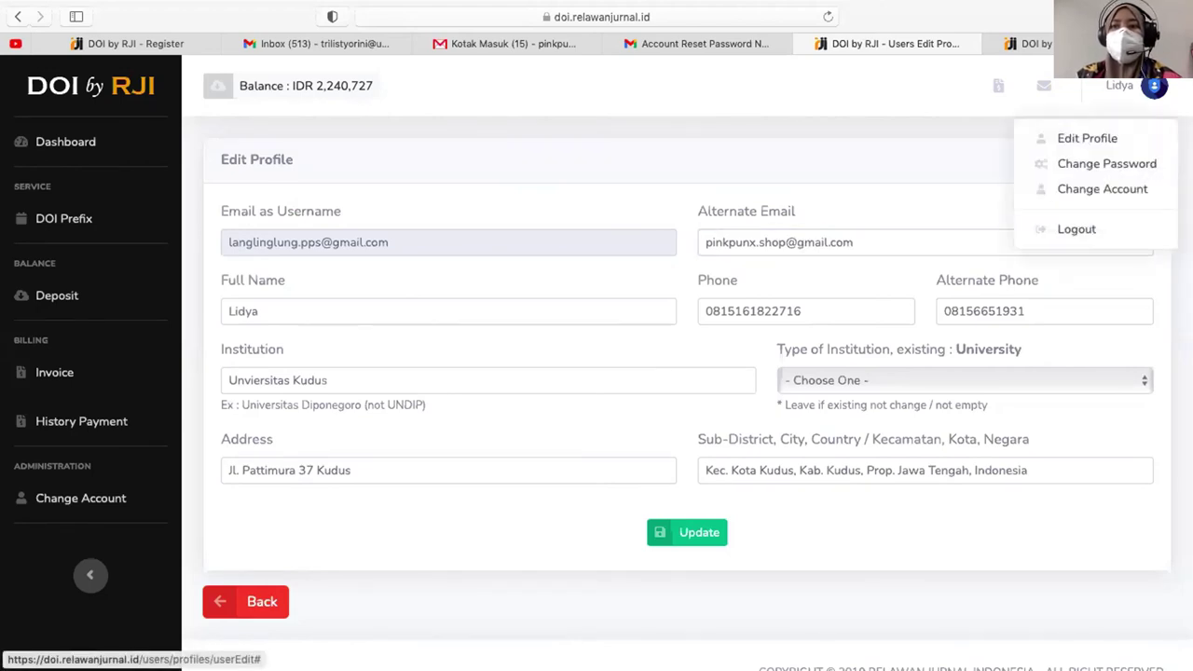
pyautogui.click(727, 209)
pyautogui.click(425, 245)
pyautogui.moveTo(409, 243); pyautogui.dragTo(224, 242)
pyautogui.press('super+c')
pyautogui.press('Tab')
pyautogui.press('super+v')
# - Set Type of Institution to University and try saving the profile
pyautogui.click(330, 305)
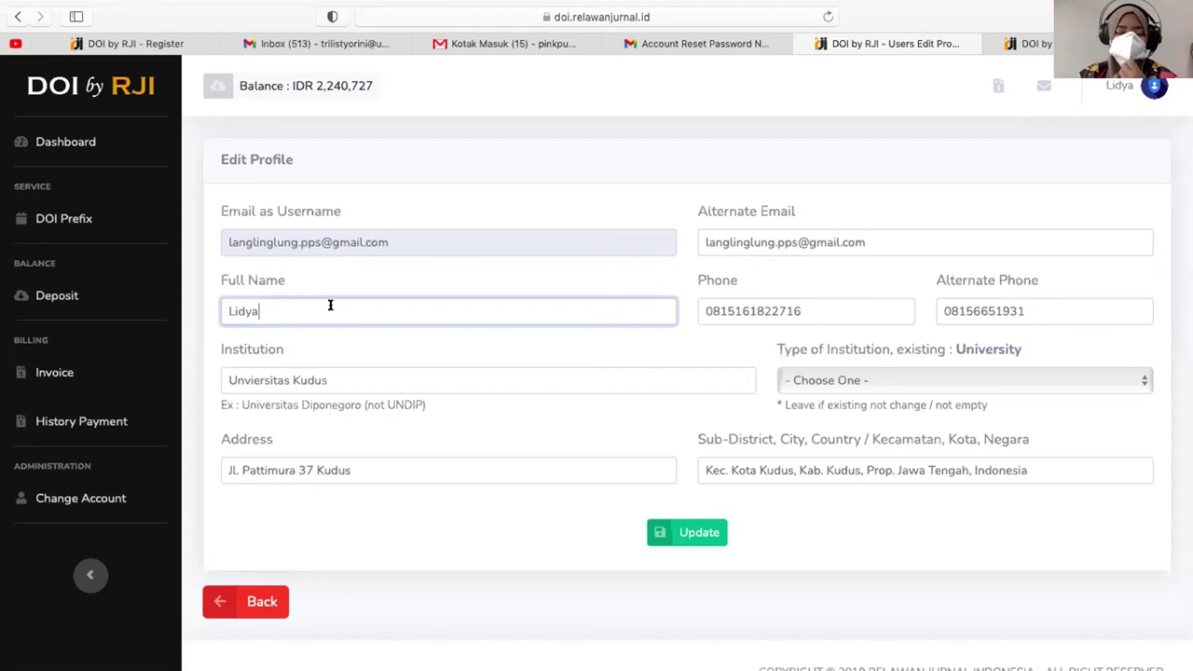
pyautogui.click(821, 301)
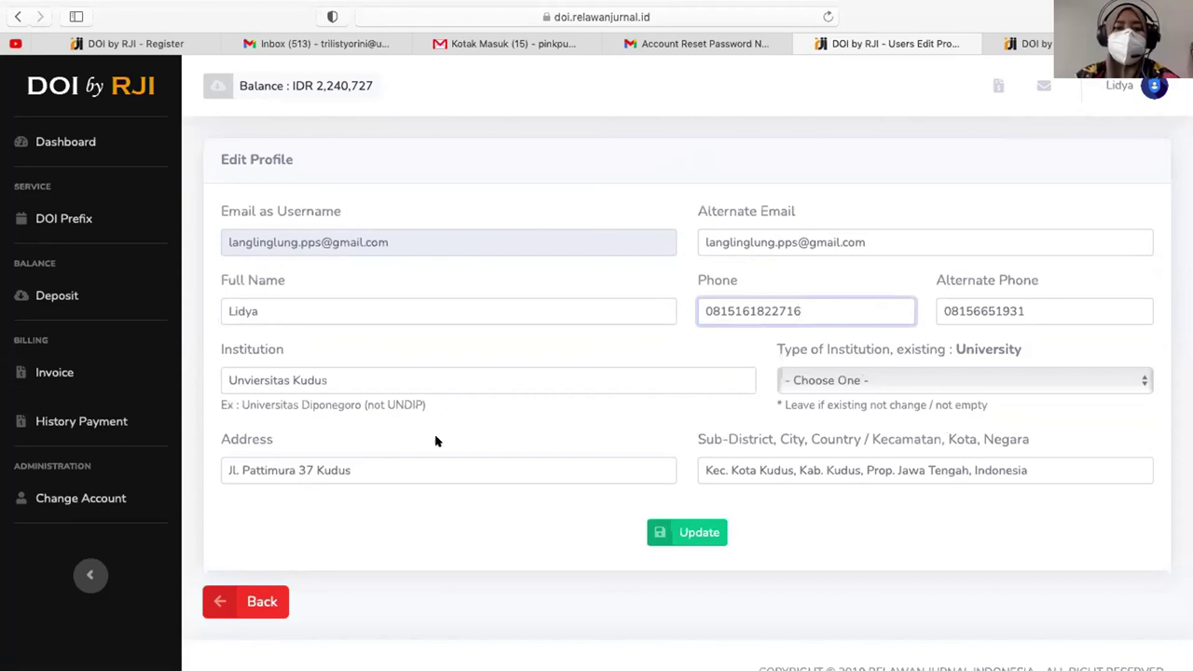
pyautogui.click(837, 375)
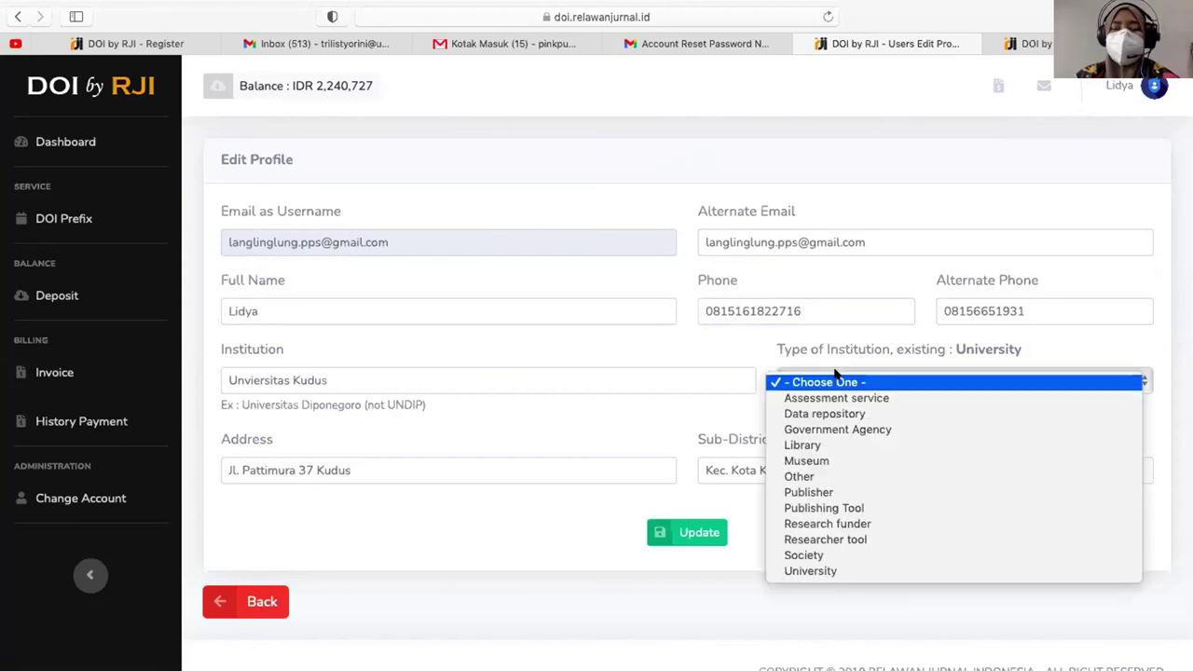
pyautogui.click(822, 569)
pyautogui.click(701, 523)
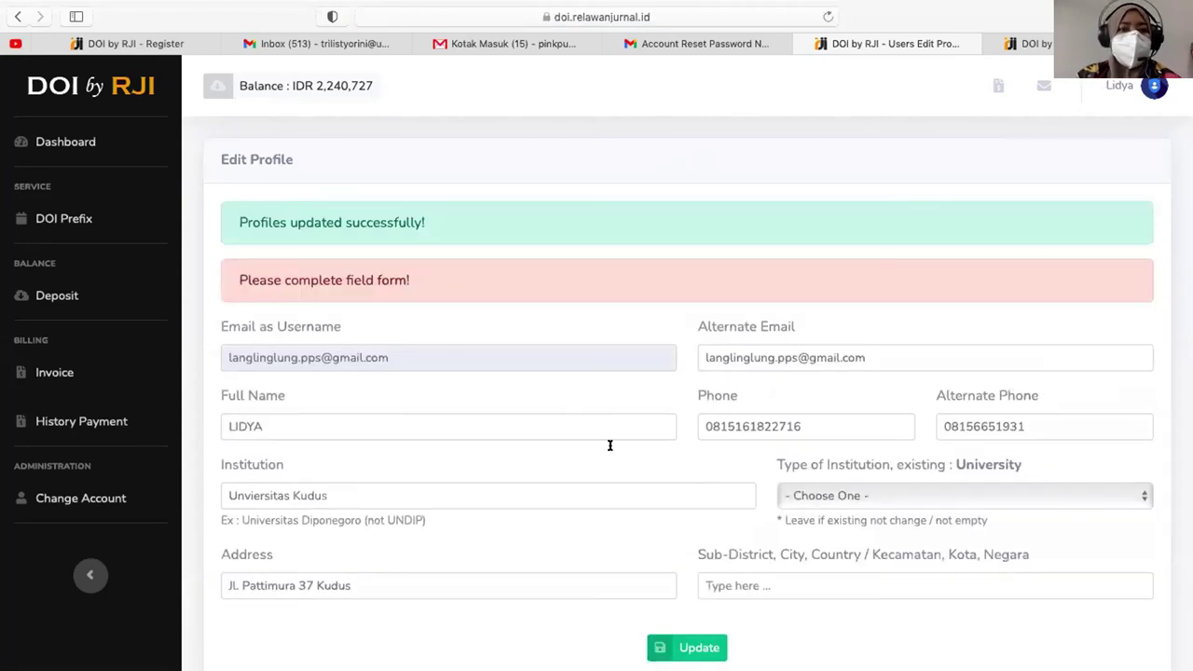
# - Re-pick University, set Sub-District to Kec. Kota Kudus, and save the profile
pyautogui.scroll(-1, 691, 412)
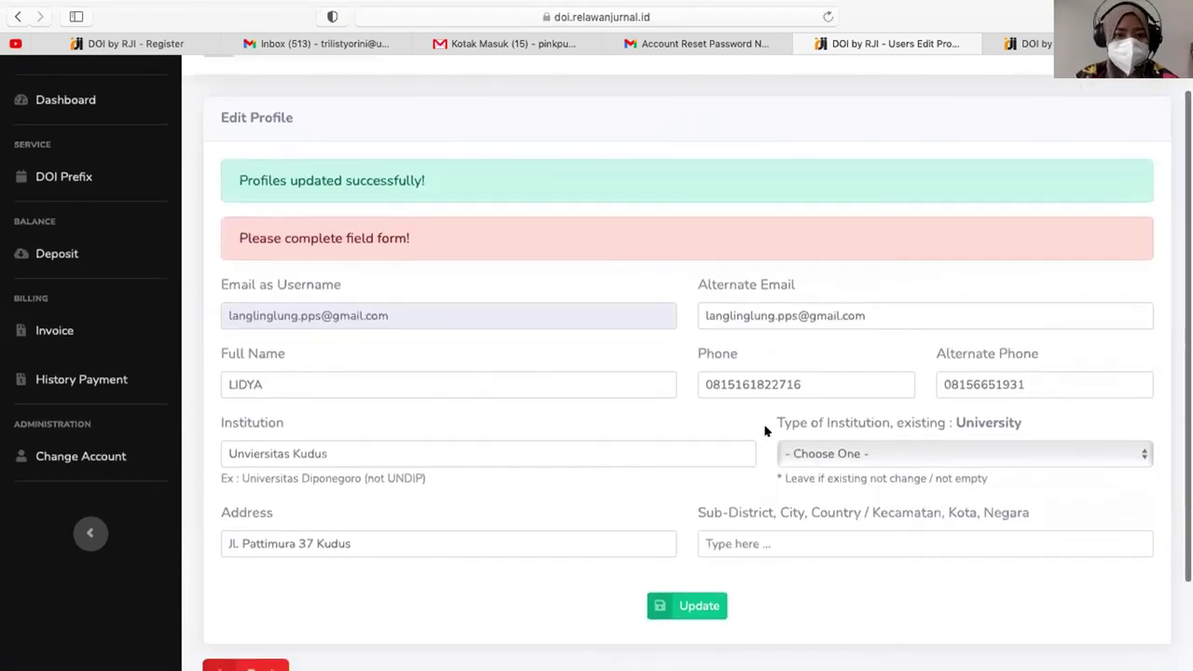
pyautogui.click(862, 457)
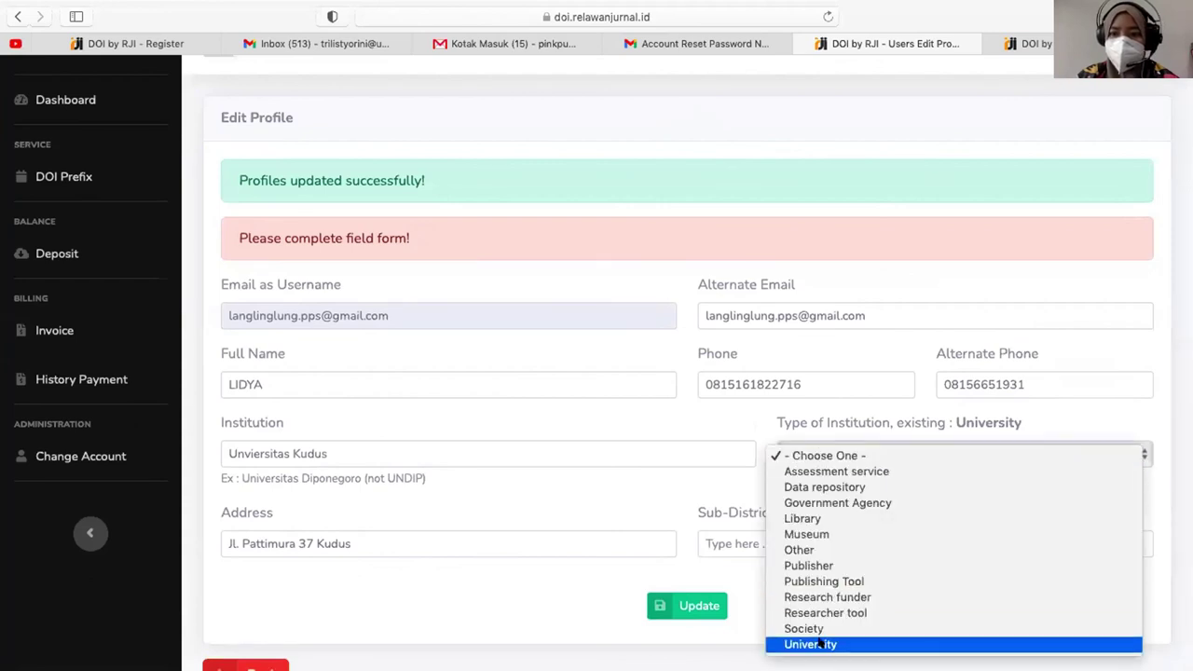
pyautogui.click(825, 644)
pyautogui.click(758, 542)
pyautogui.write('kudus')
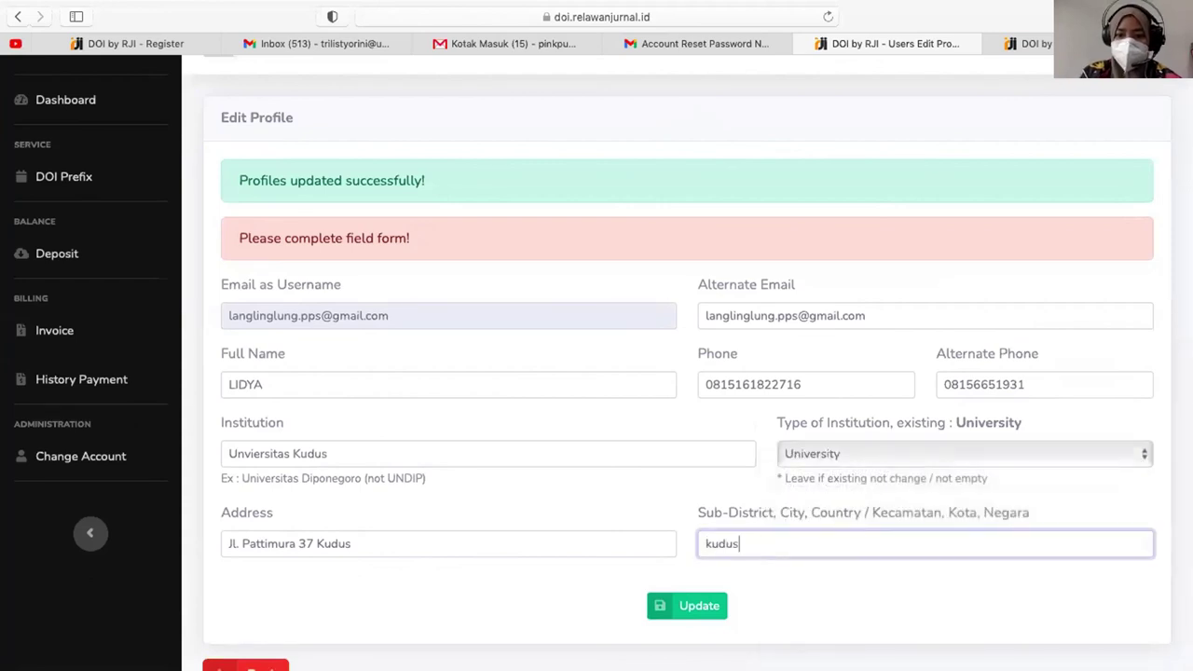
pyautogui.scroll(-2, 722, 531)
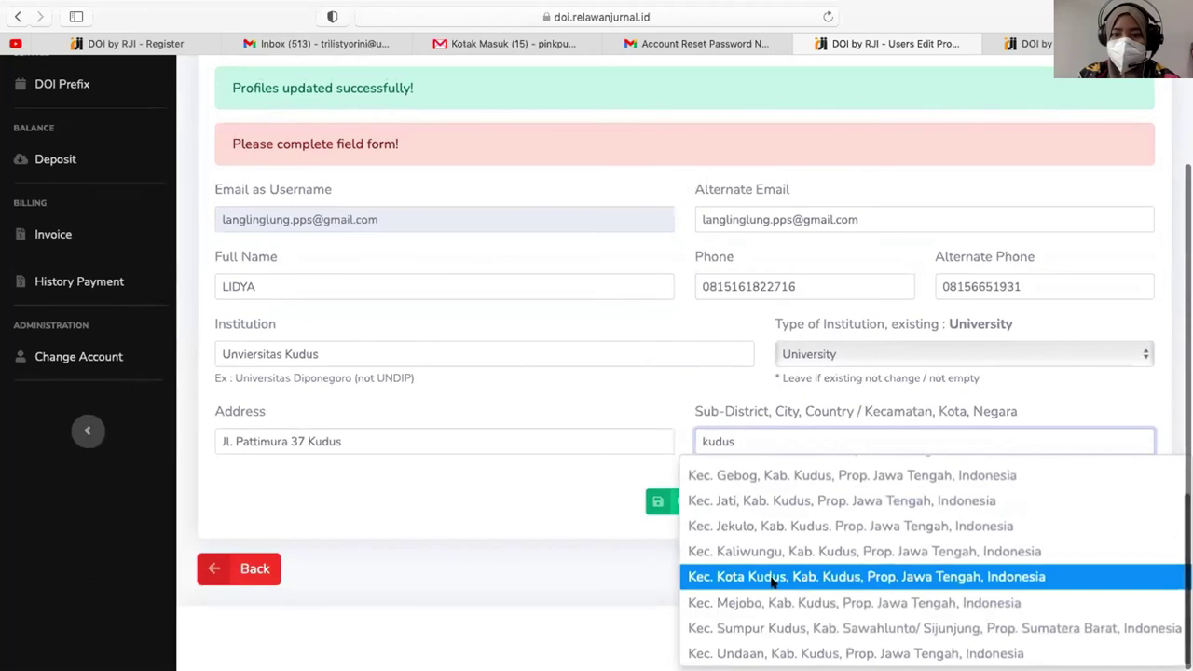
pyautogui.click(775, 574)
pyautogui.click(681, 502)
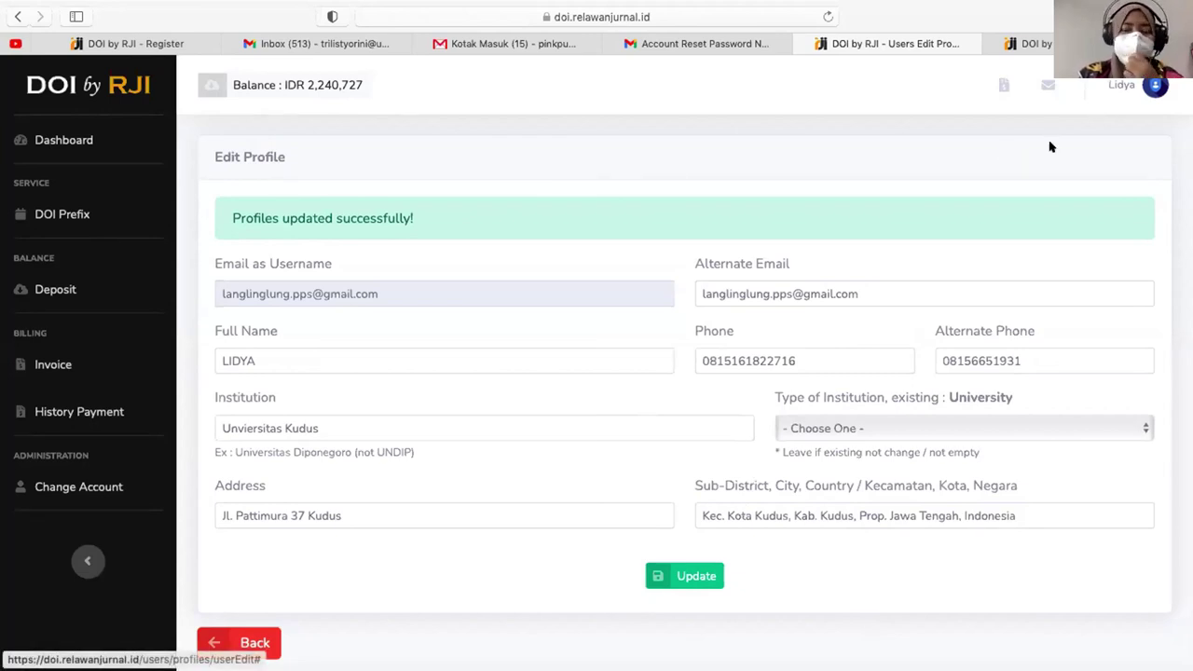
pyautogui.click(1154, 84)
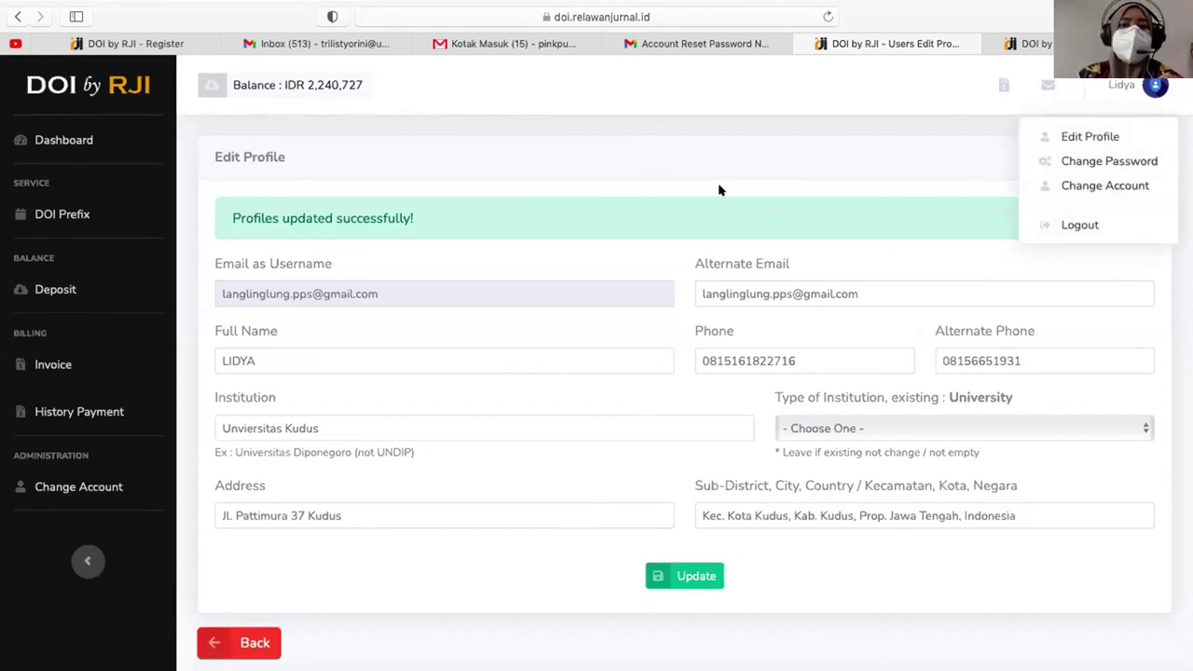
# - Check the dashboard balance of 2,240,727 and view the empty deposit list
pyautogui.click(508, 108)
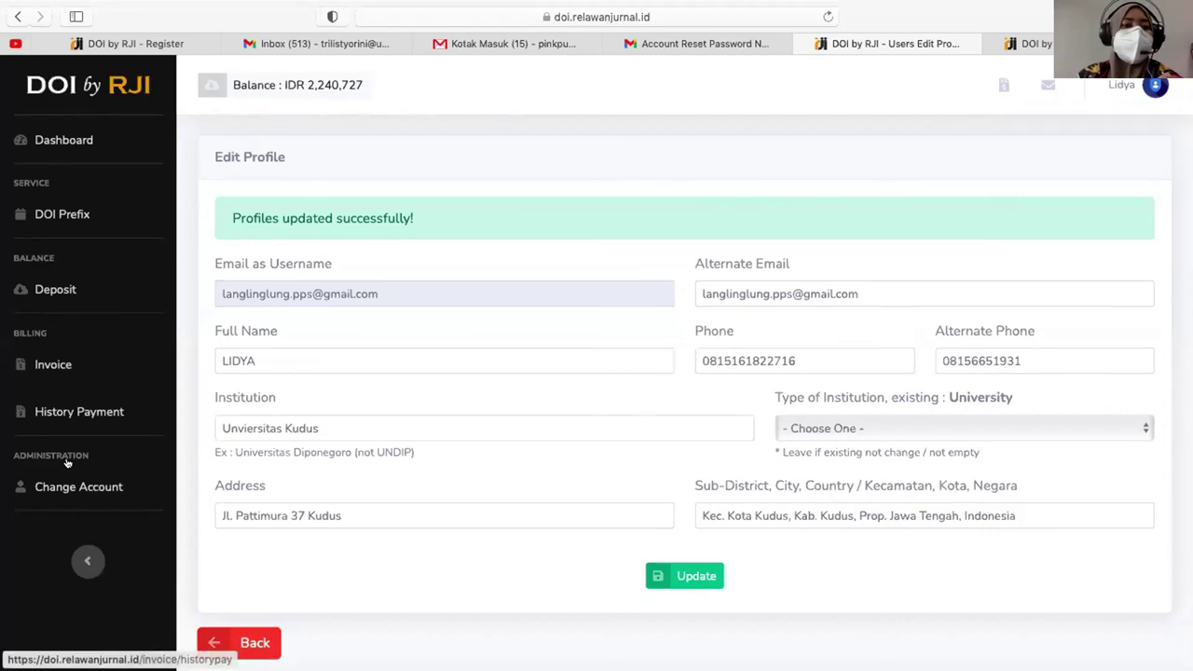
pyautogui.click(72, 149)
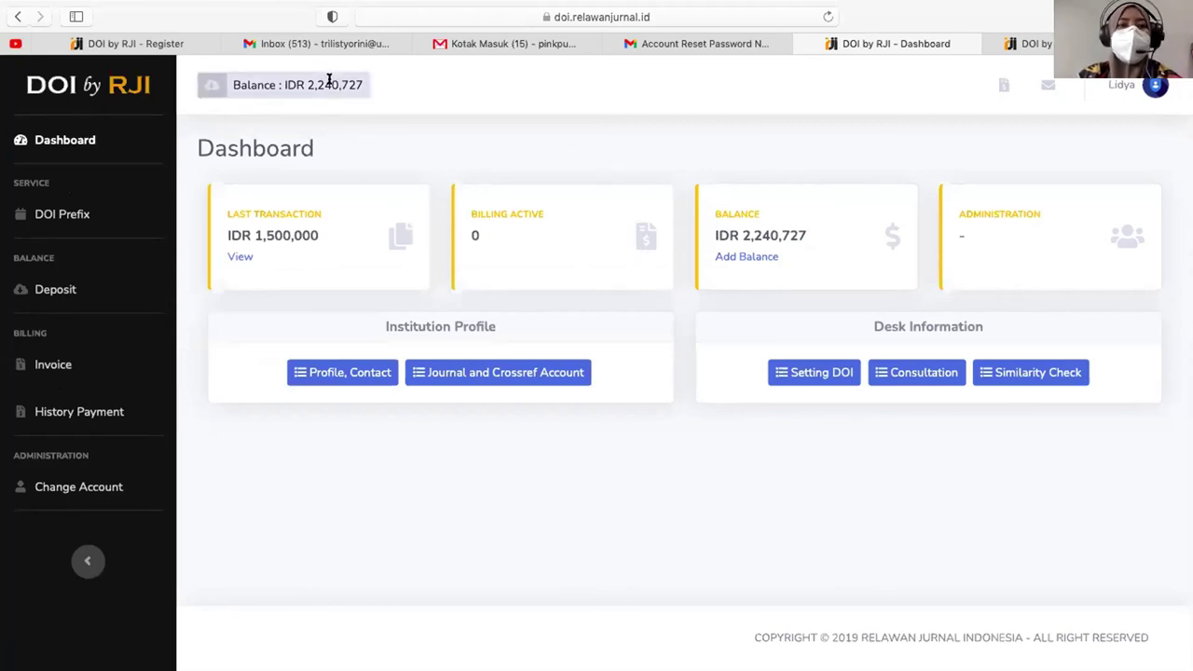
pyautogui.doubleClick(764, 234)
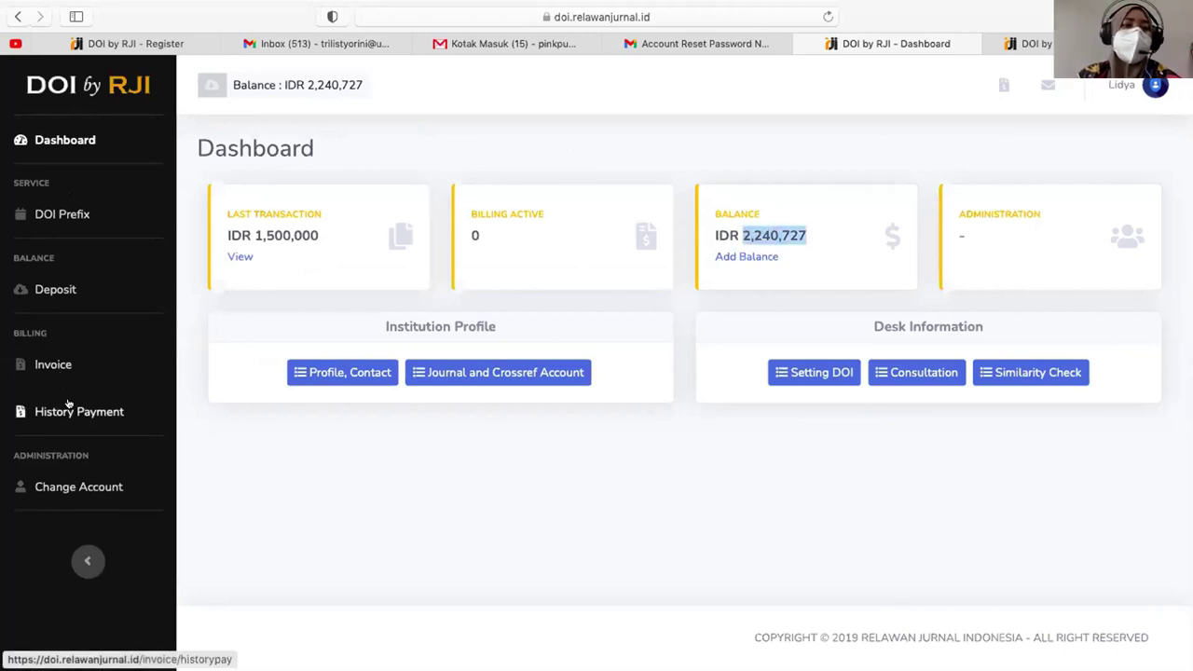
pyautogui.click(56, 288)
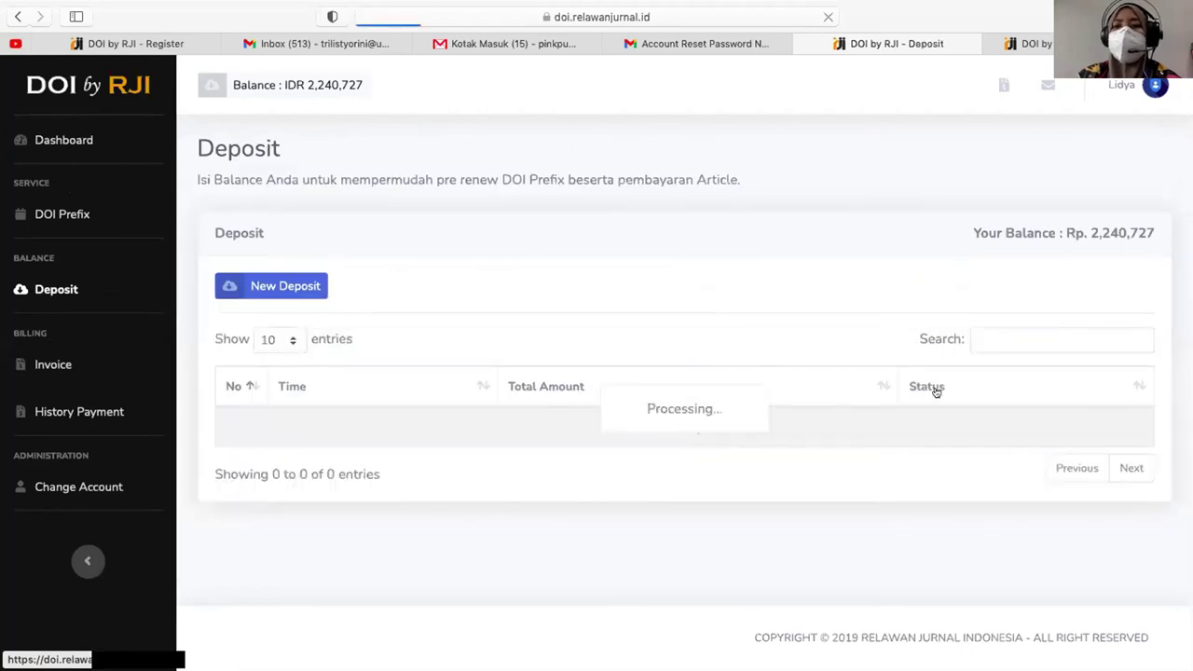
# - Review the History Payment table of five paid transactions, first totalling 1,500,000.00
pyautogui.click(79, 419)
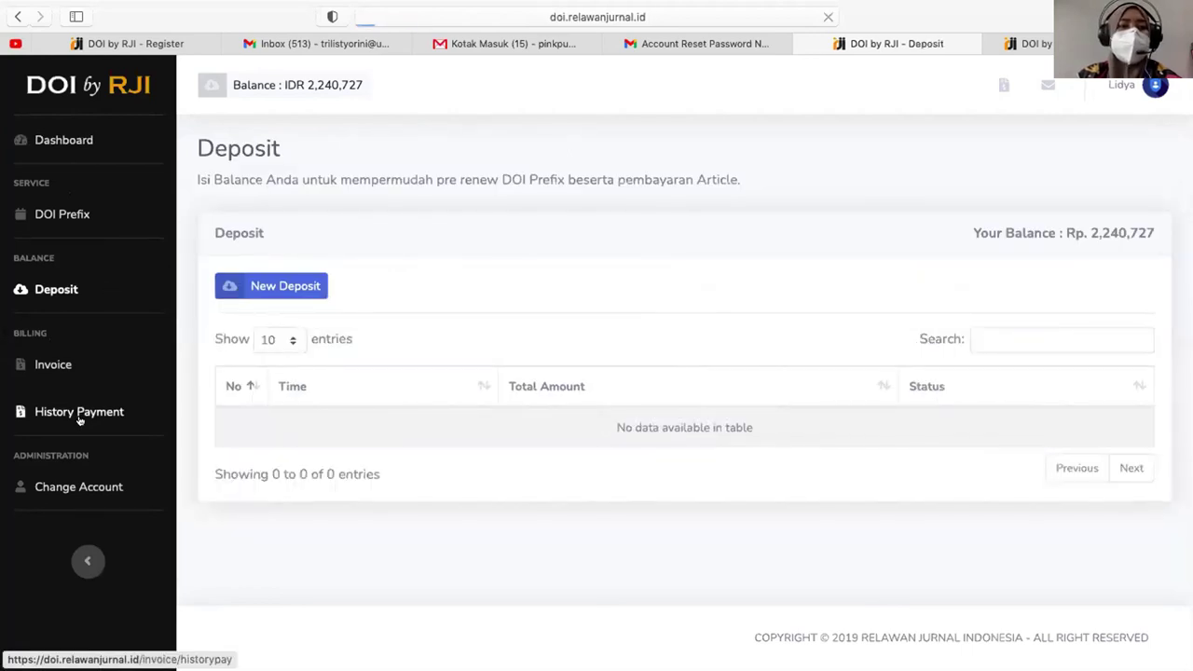
pyautogui.doubleClick(871, 371)
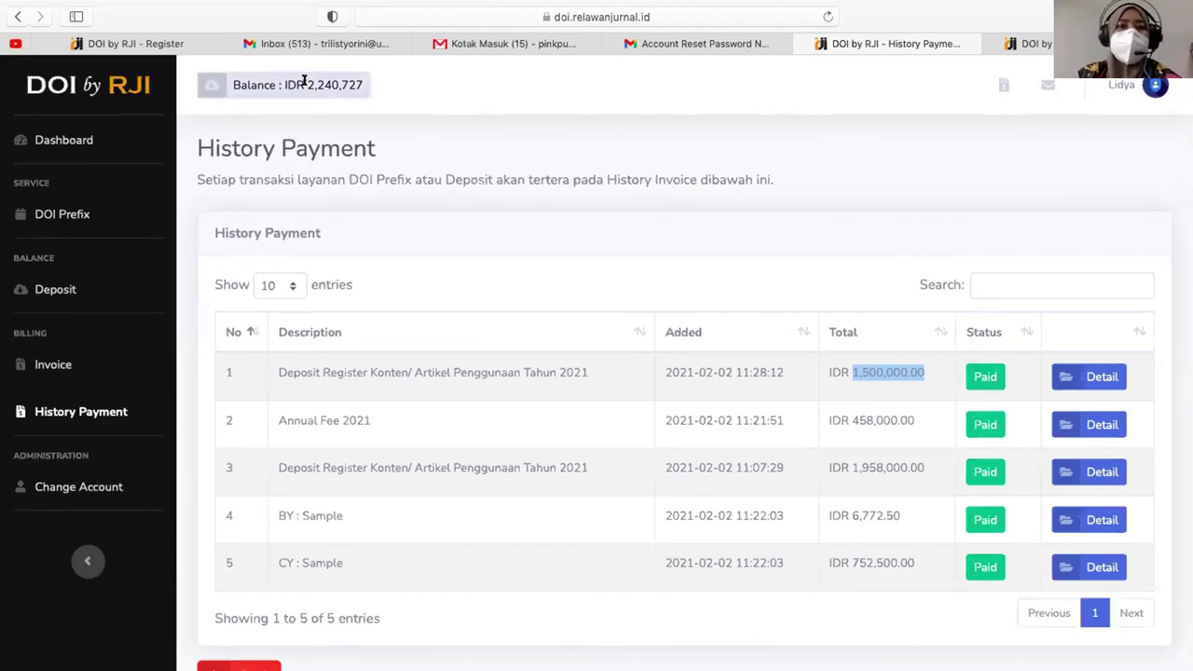
pyautogui.click(360, 77)
pyautogui.moveTo(360, 77); pyautogui.dragTo(394, 74)
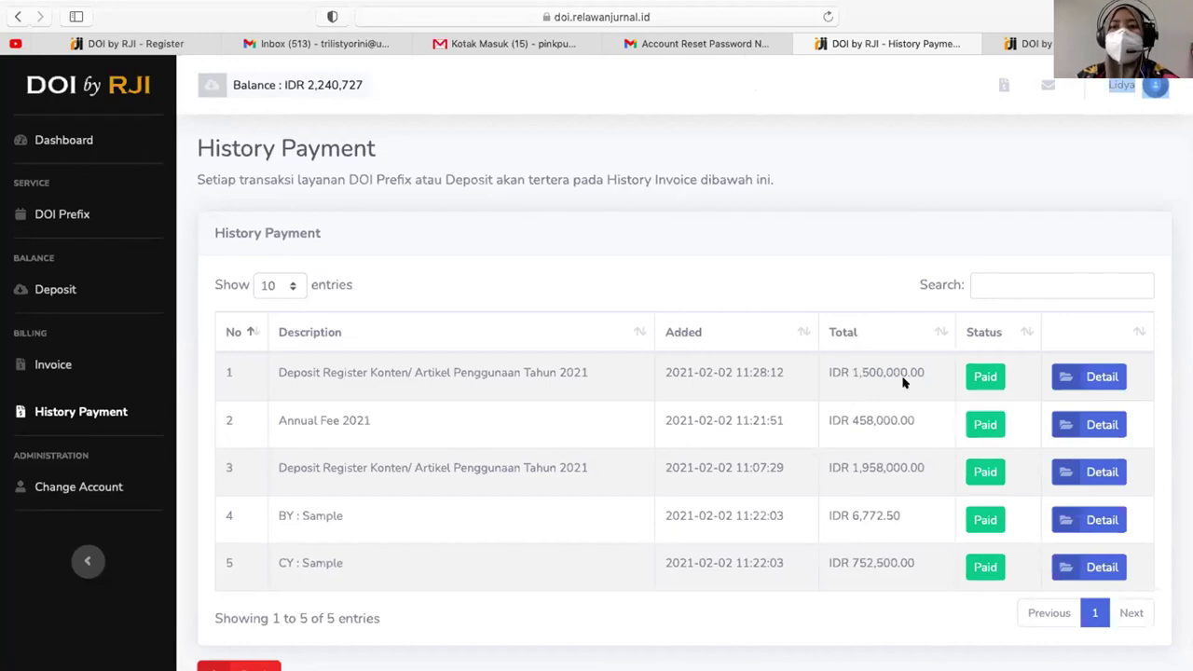
pyautogui.tripleClick(314, 84)
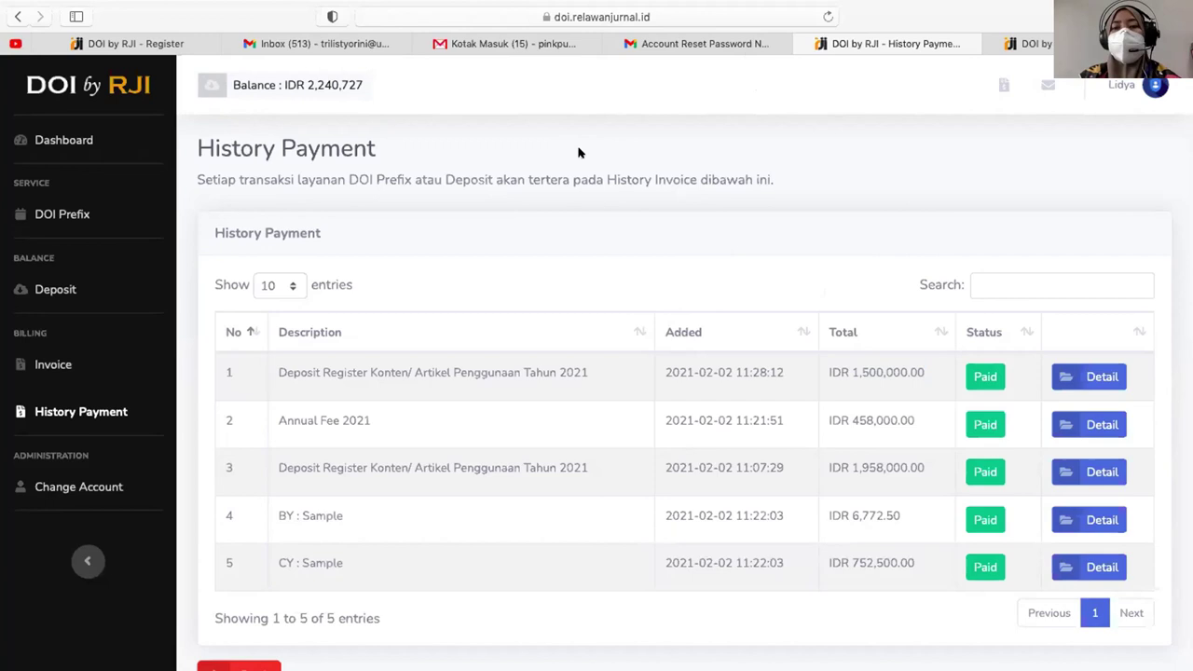
pyautogui.scroll(-2, 719, 445)
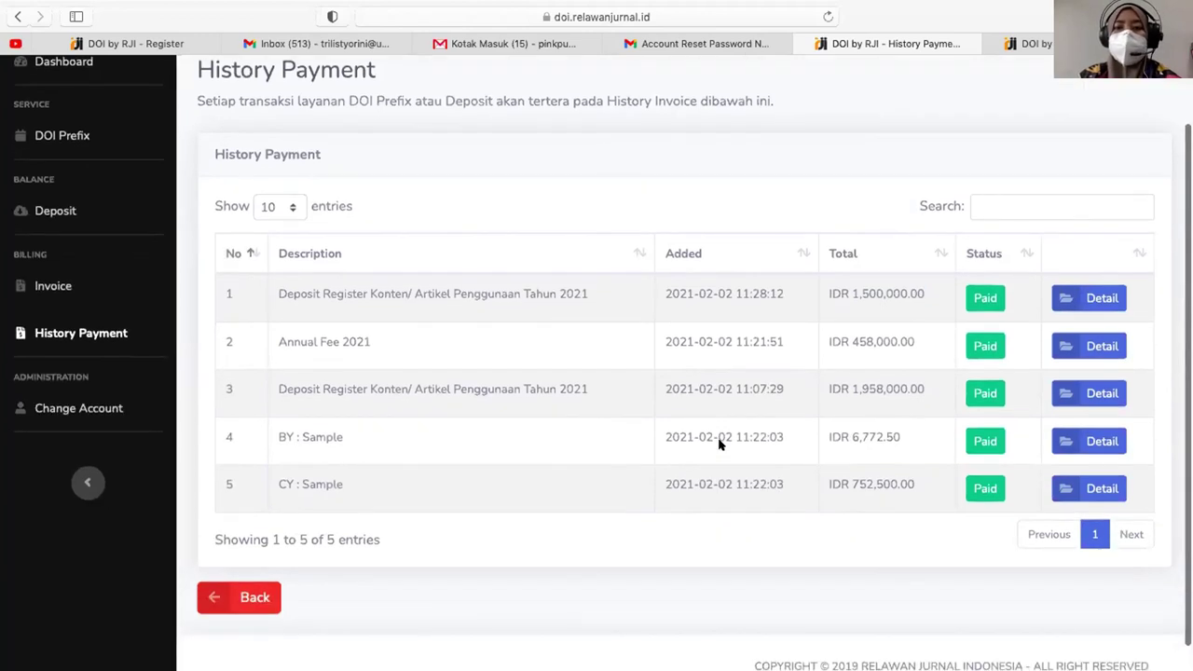
pyautogui.scroll(-1, 719, 444)
pyautogui.scroll(3, 720, 445)
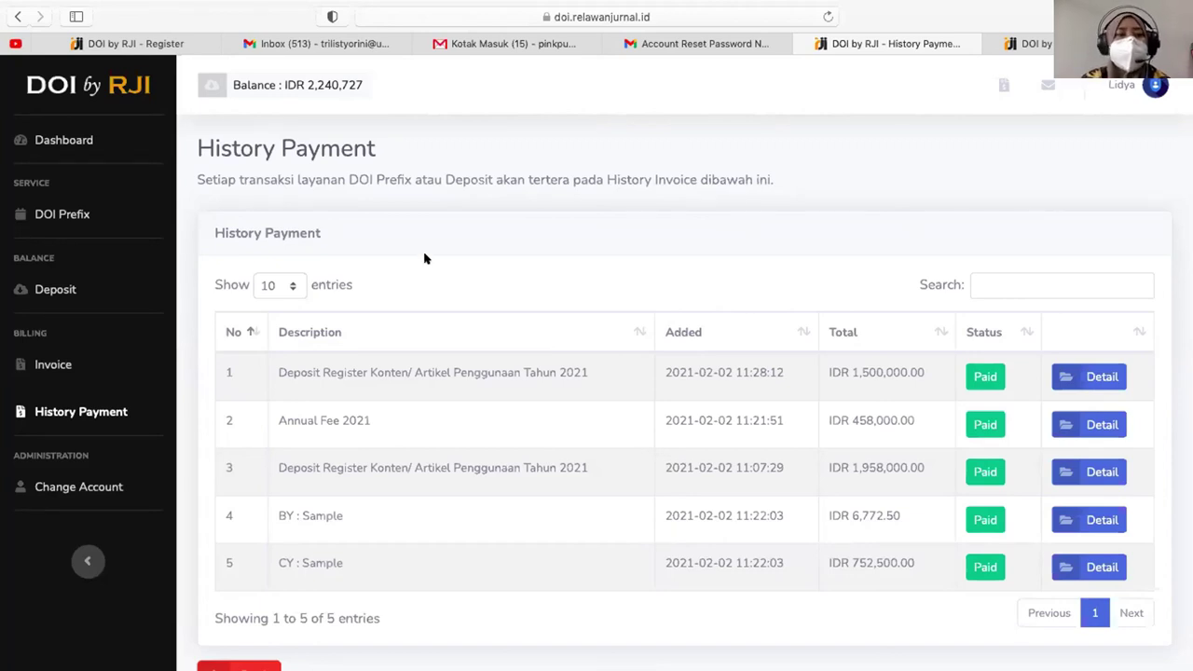
# - Return to the Dashboard showing last transaction IDR 1,500,000 and balance IDR 2,240,727
pyautogui.click(82, 151)
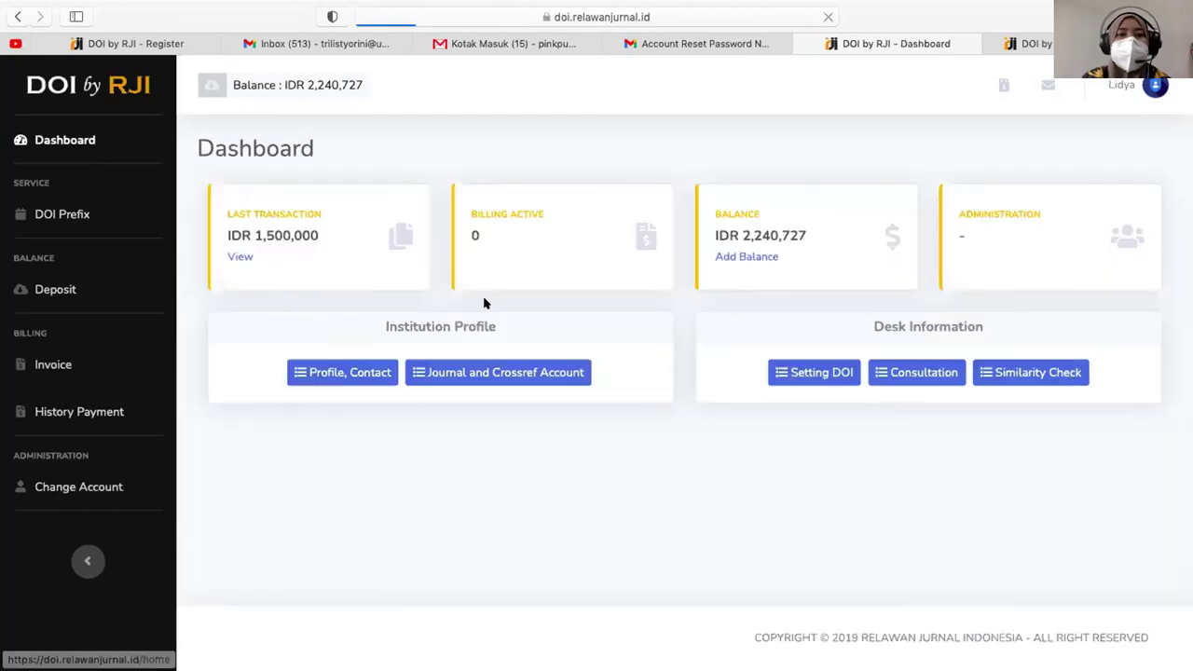